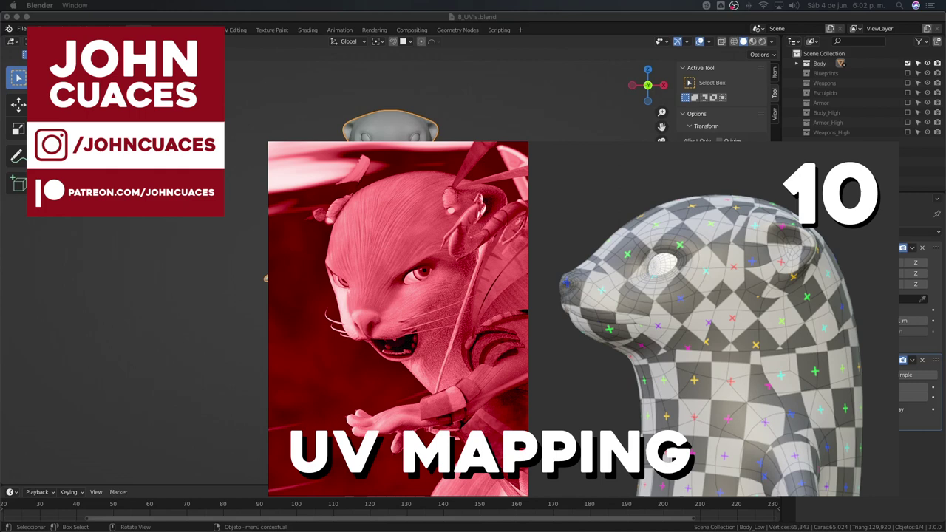
Step: Select the otter body model and view it in front orthographic view
key(alt+a)
key(ctrl+i)
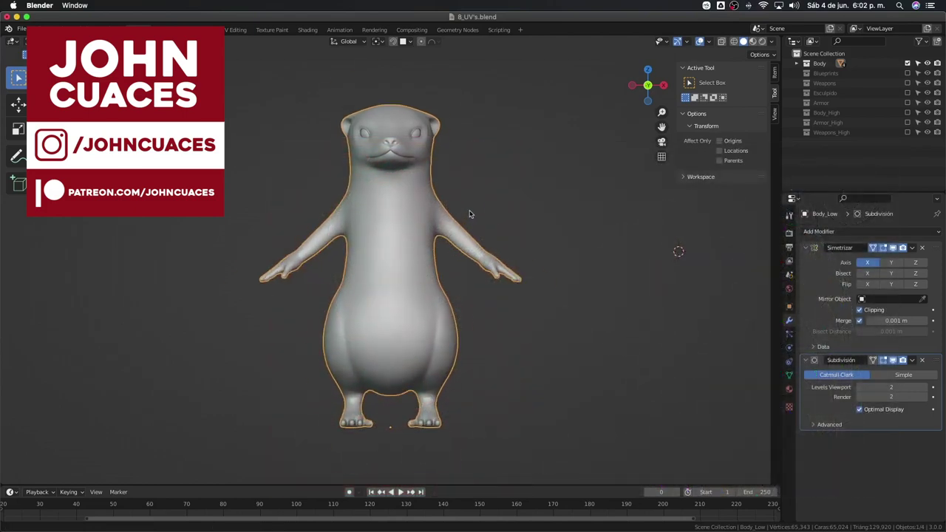
mouse_move(469, 214)
ctrl+middle_down()
mouse_move(486, 210)
mouse_move(520, 226)
mouse_move(482, 224)
mouse_move(441, 270)
mouse_move(481, 277)
mouse_move(467, 256)
mouse_move(485, 251)
ctrl+middle_up()
scroll(486, 210, down, 2)
click(473, 285)
click(467, 256)
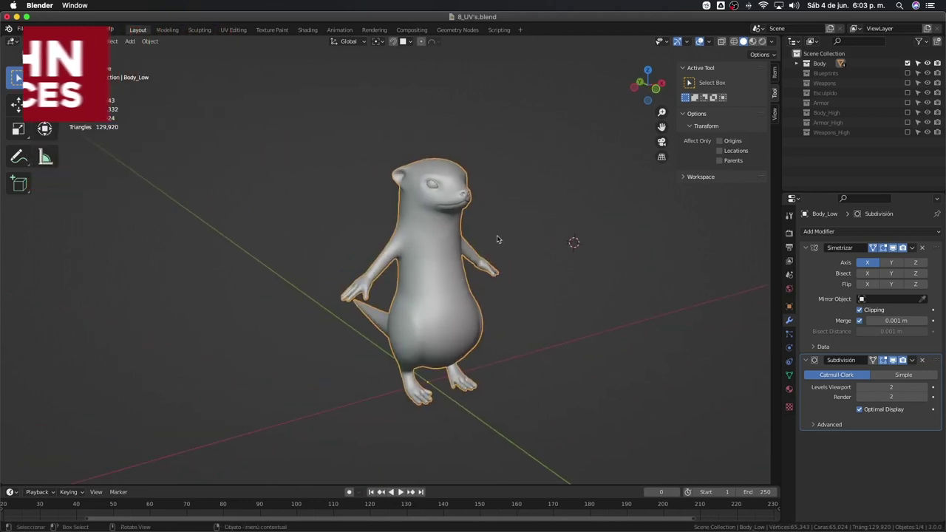
key(KP_1)
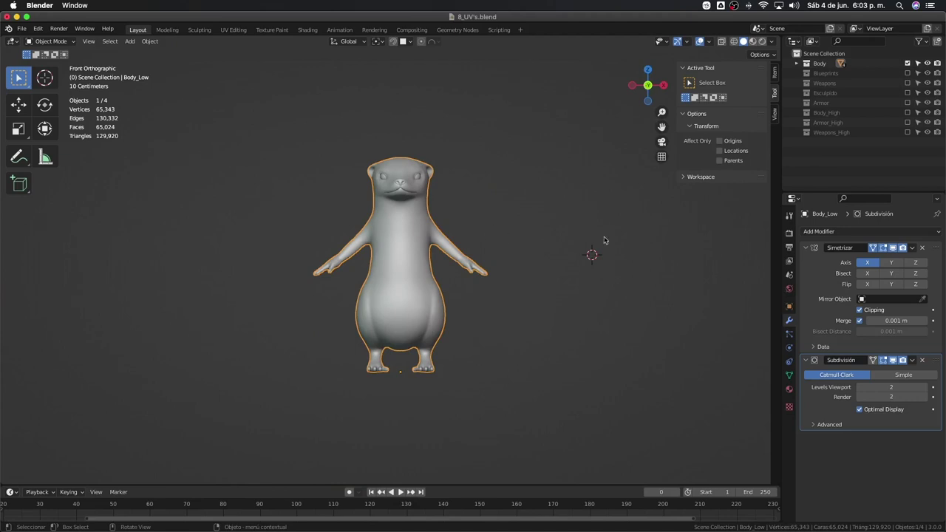
Step: Preview the Body_High, Armor_High and Weapons_High collections, then show only the low-poly Body collection
click(907, 64)
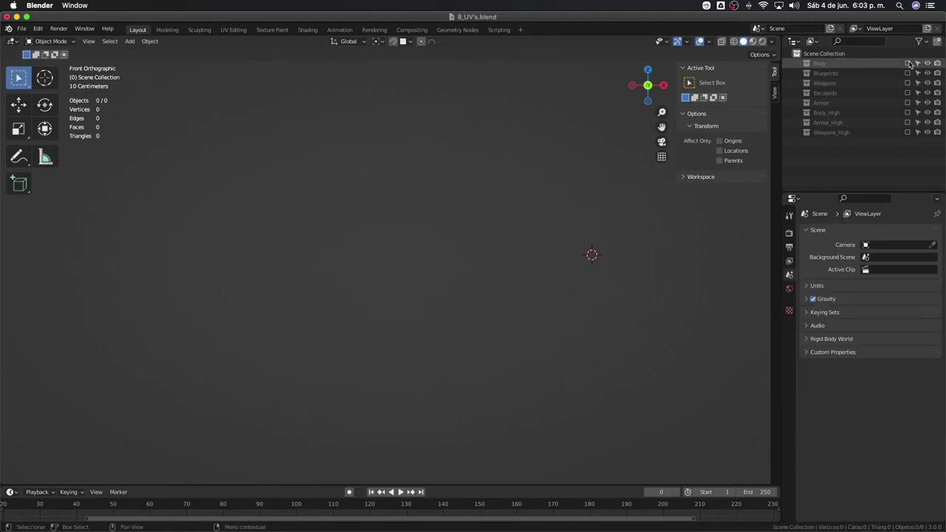
click(908, 113)
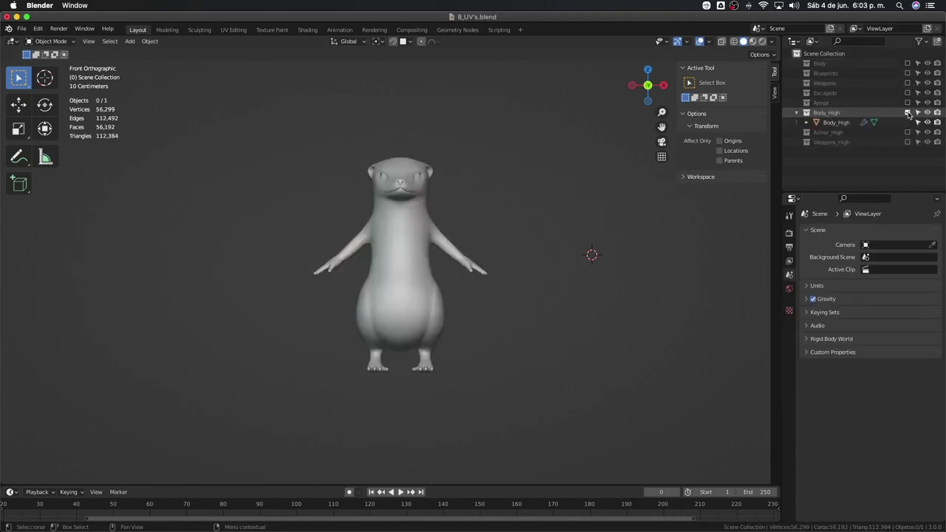
click(907, 132)
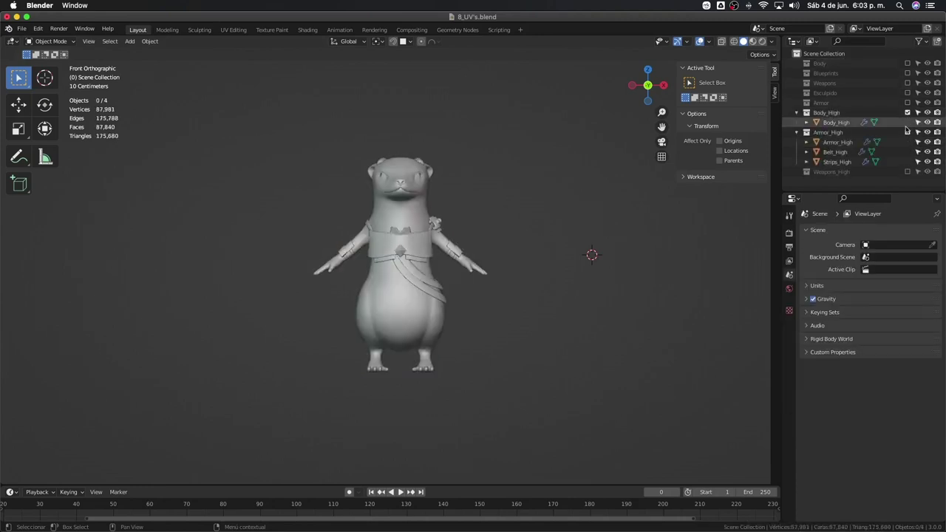
click(908, 172)
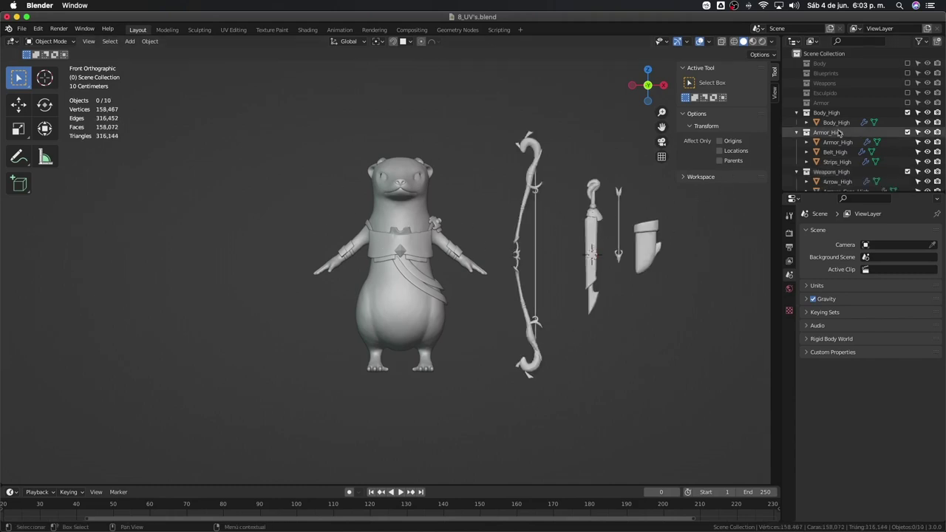
click(908, 113)
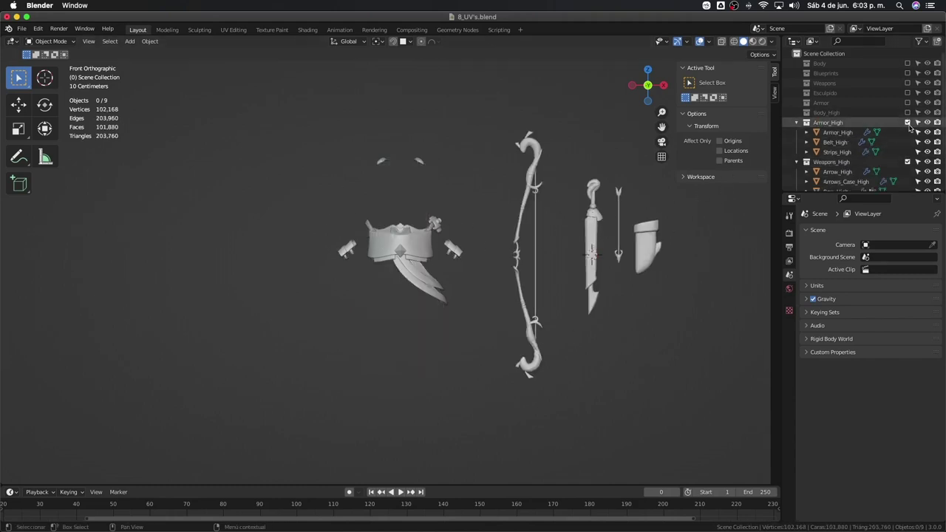
click(907, 122)
click(908, 122)
click(907, 122)
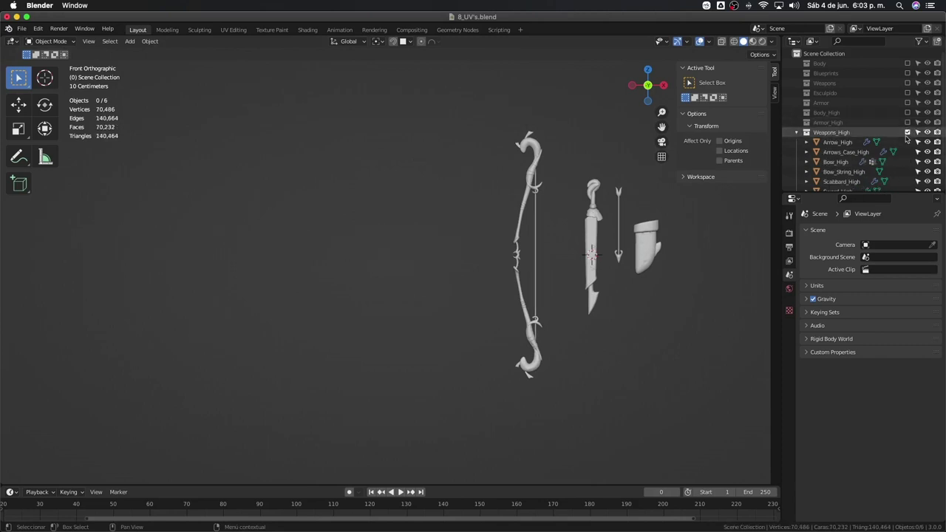
click(908, 131)
click(908, 63)
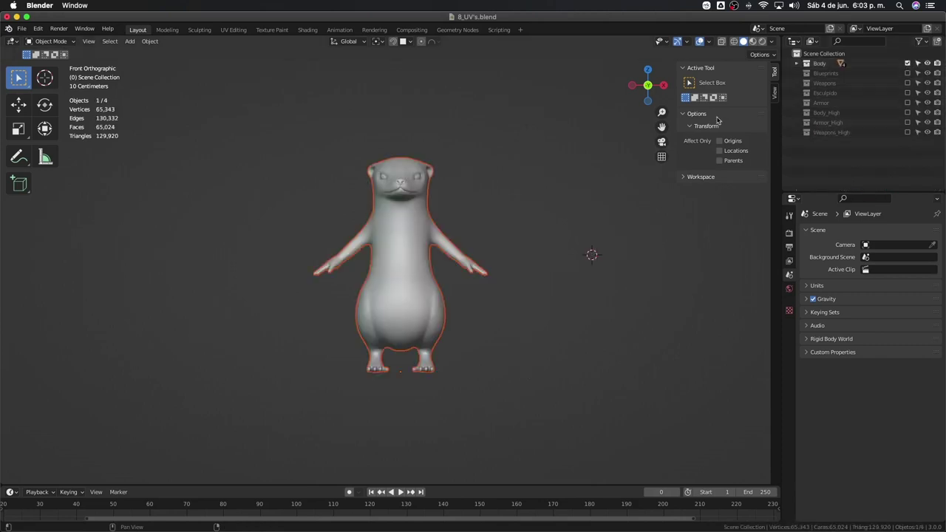
click(395, 218)
scroll(415, 198, up, 2)
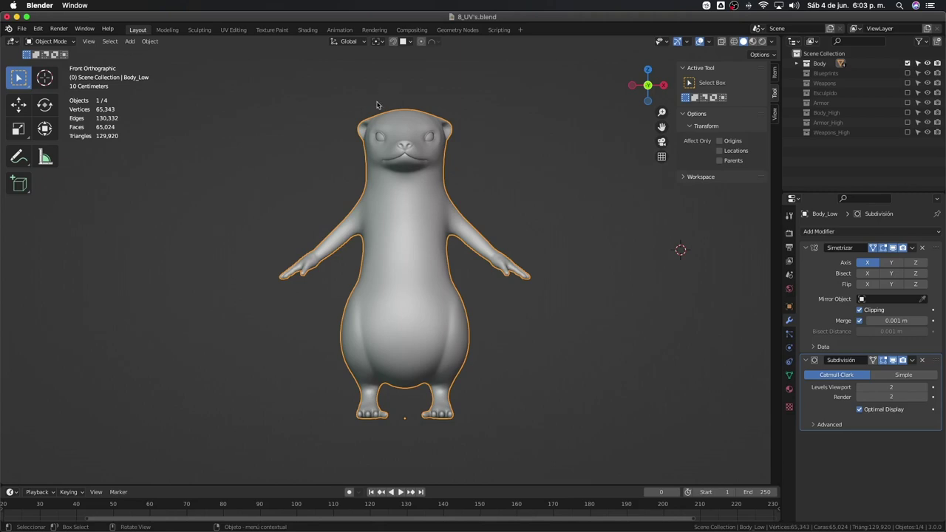
Step: In the UV Editing workspace, select the entire body mesh and view it front-on
click(236, 31)
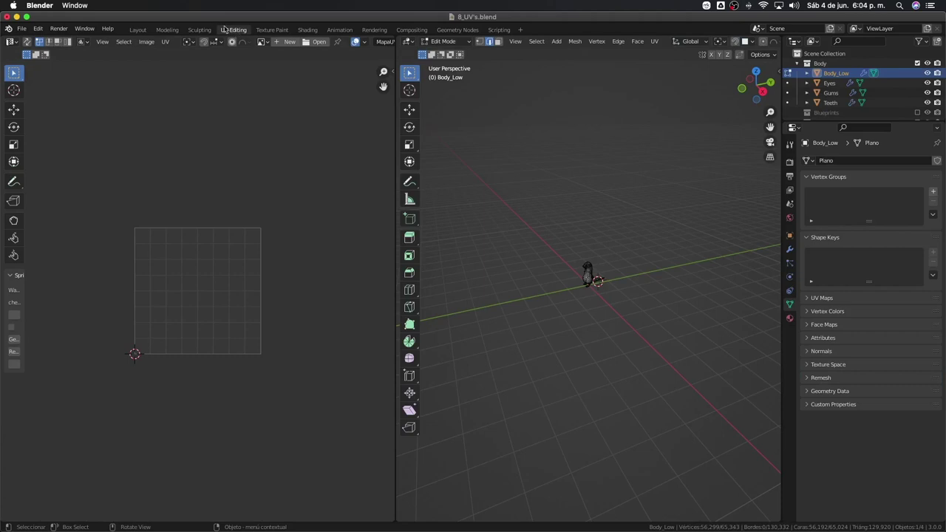
key(Home)
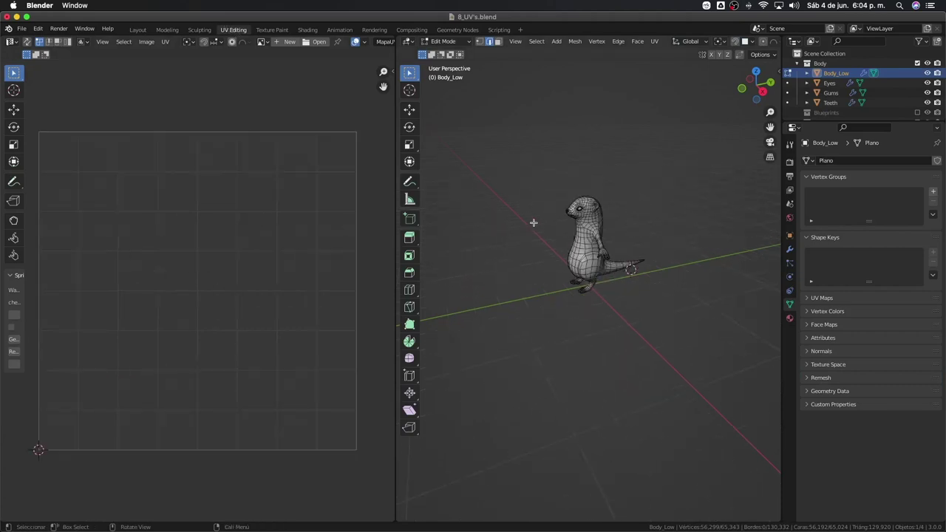
key(a)
key(KP_3)
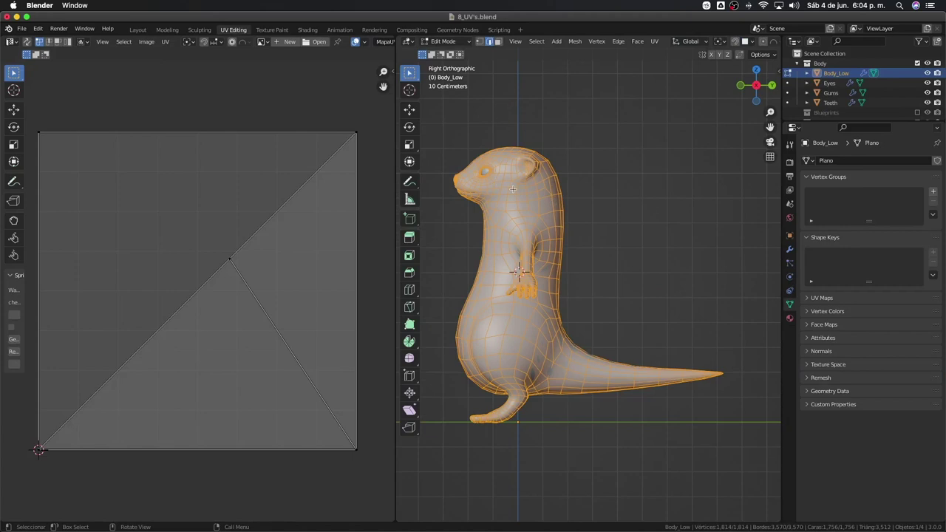
middle_drag(477, 83, 629, 180)
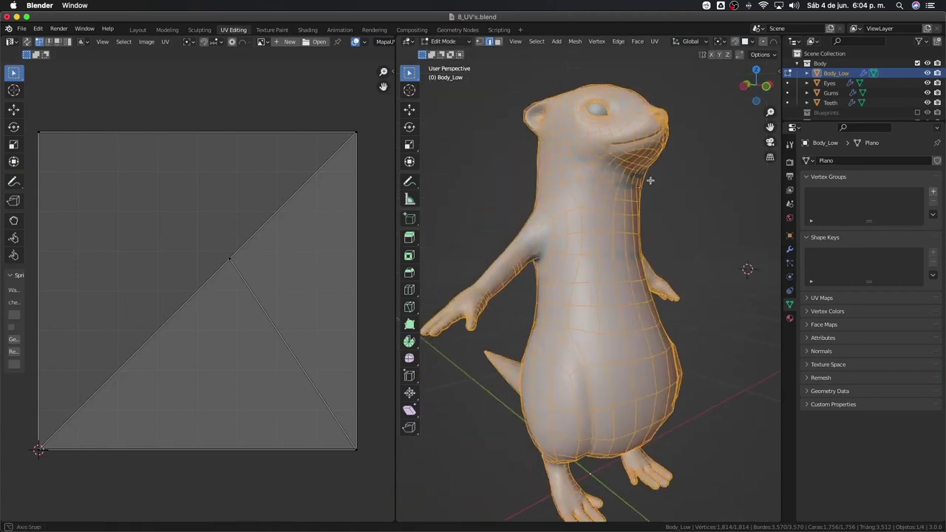
key(KP_1)
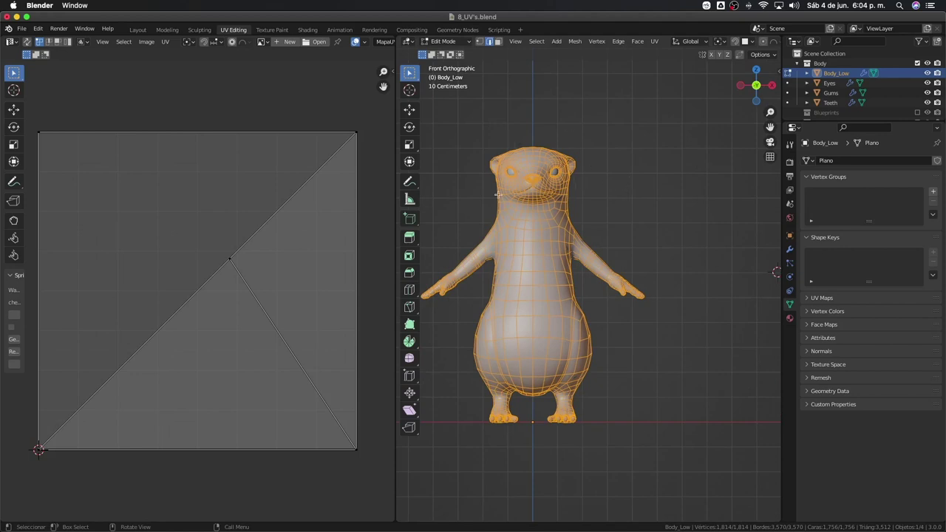
Step: Apply the Simetrizar modifier in Object Mode, then return to Edit Mode on the full body
click(790, 250)
click(913, 178)
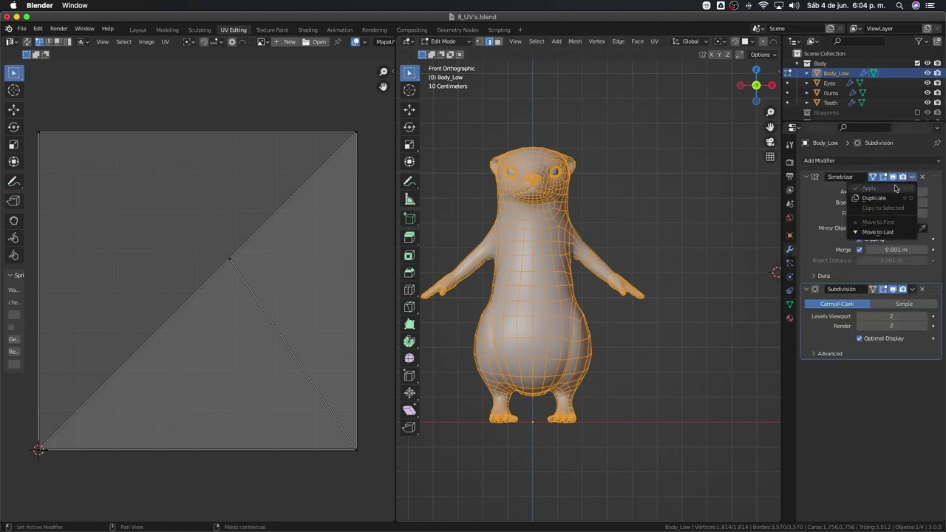
key(Tab)
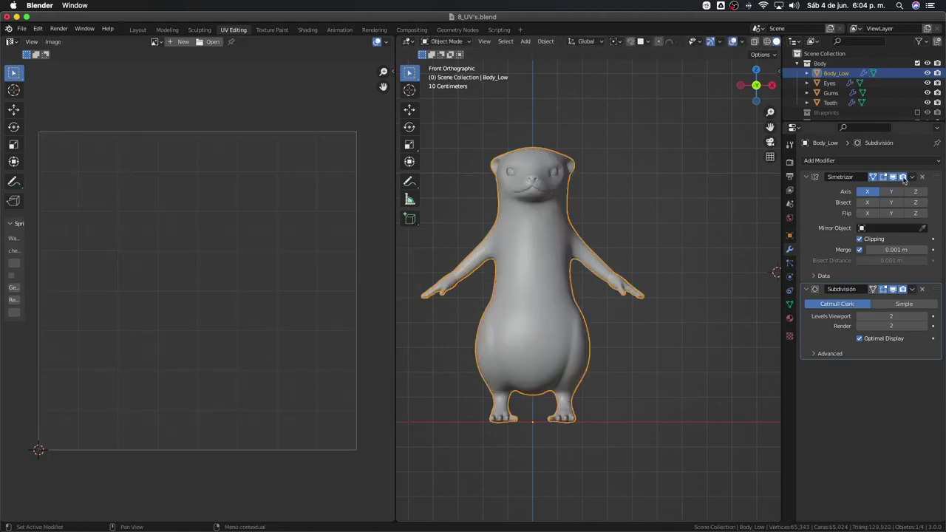
click(910, 178)
click(870, 189)
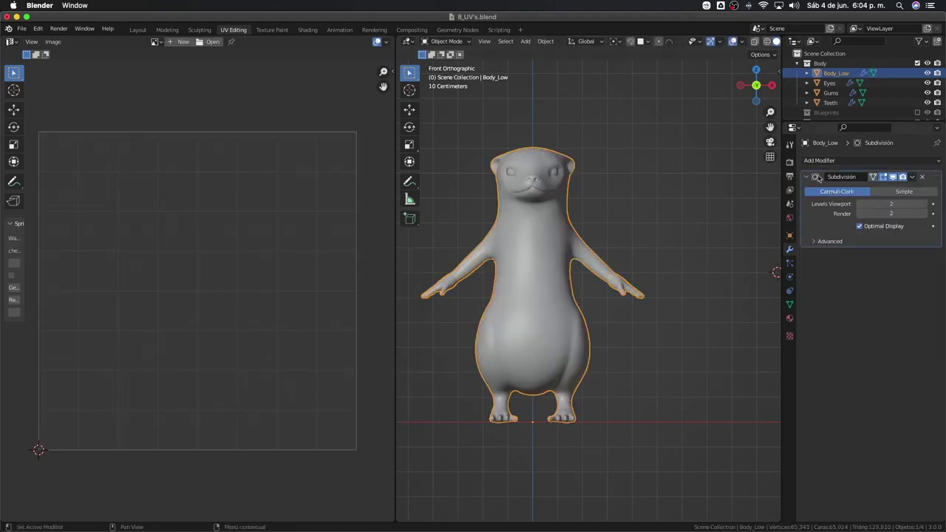
key(Tab)
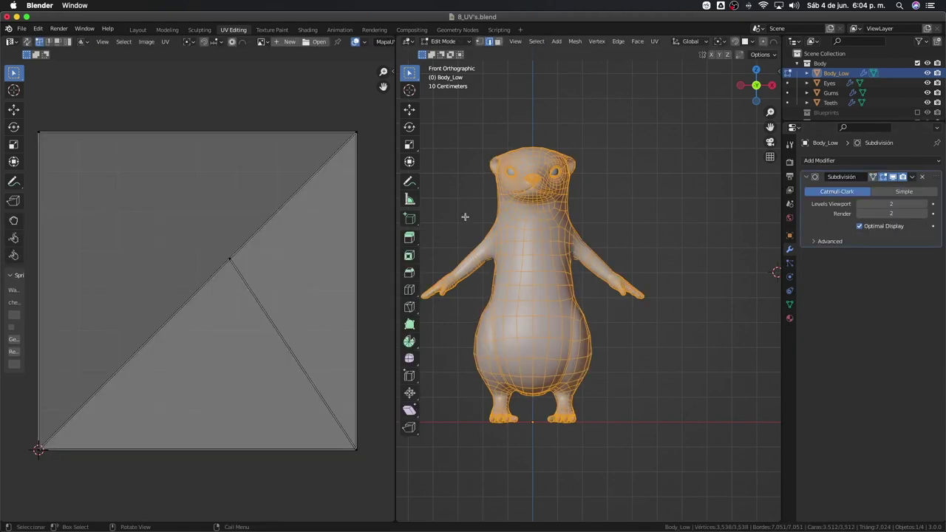
scroll(579, 193, up, 1)
shift+middle_drag(580, 193, 641, 188)
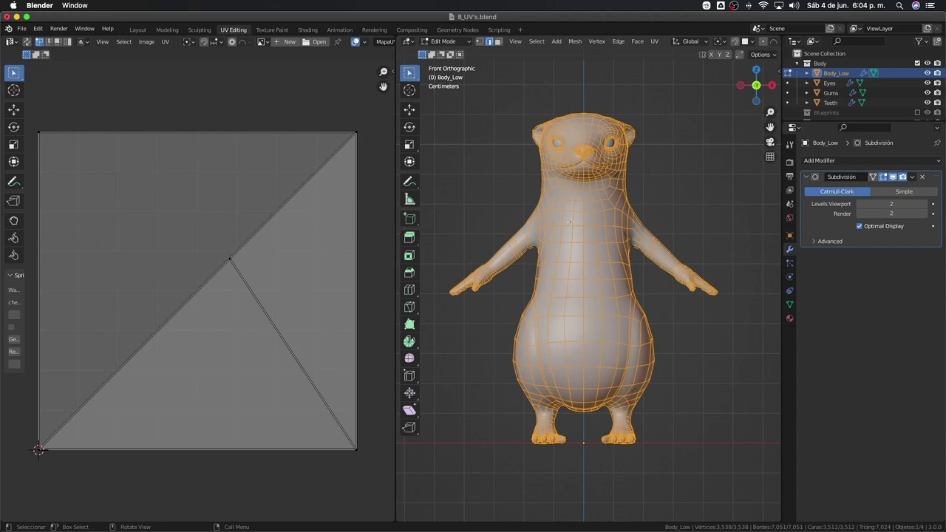
scroll(570, 222, up, 1)
scroll(572, 206, up, 3)
scroll(581, 172, down, 2)
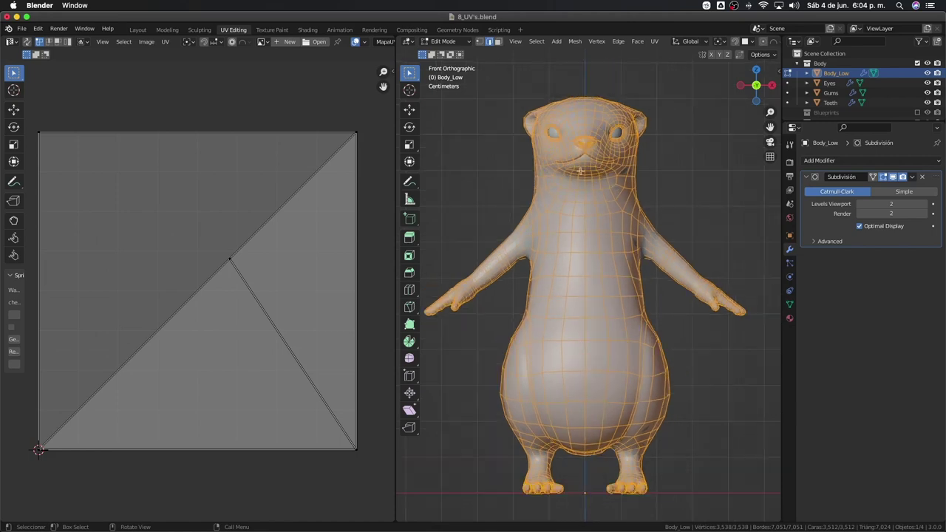
scroll(580, 171, down, 2)
scroll(592, 168, down, 1)
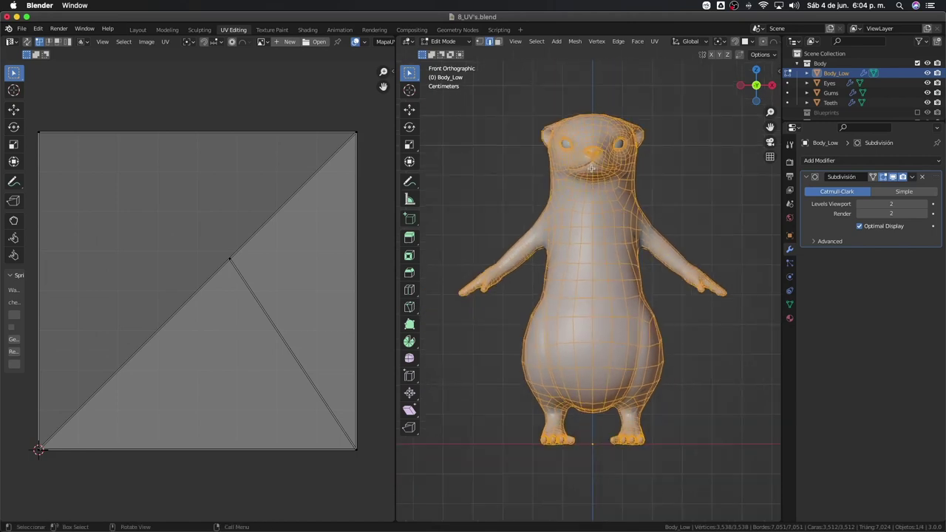
Step: Select two corners of the existing UV square and try moving one, cancelling the move
click(41, 134)
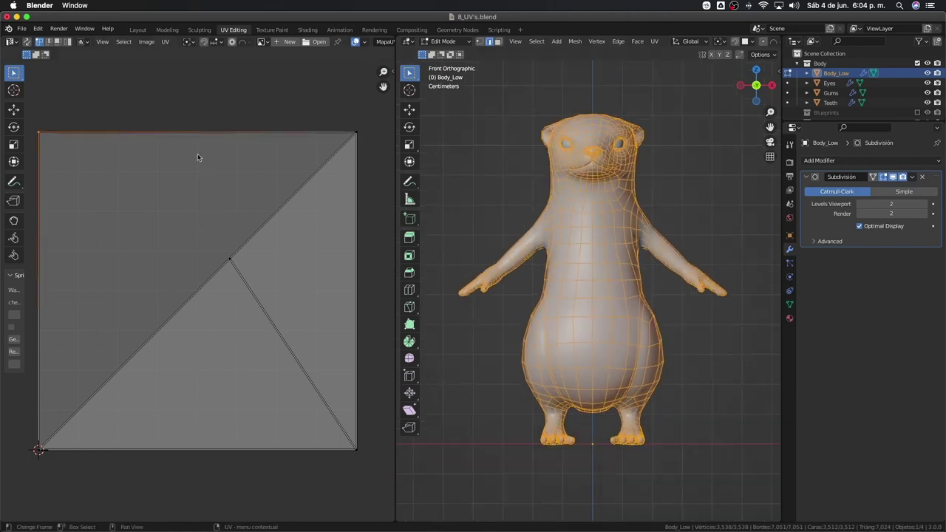
click(354, 135)
key(g)
key(Escape)
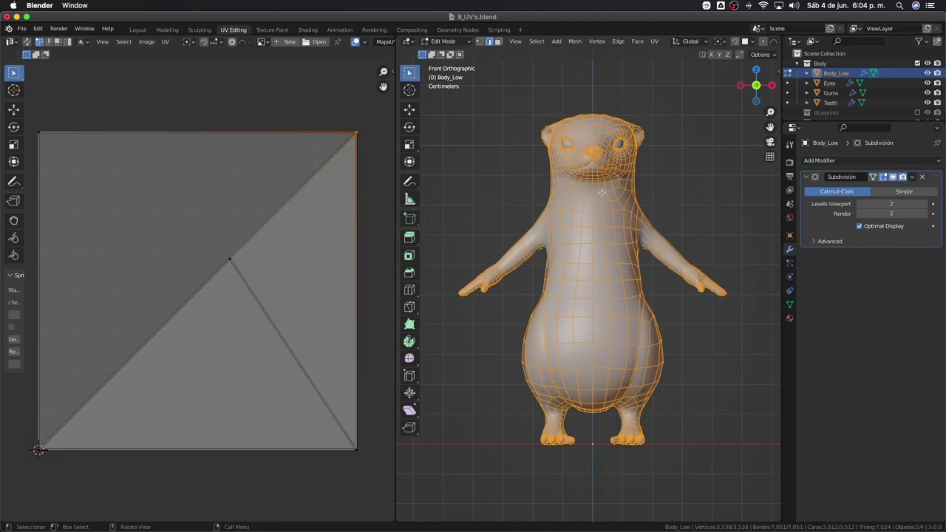
Step: Unwrap the body with Smart UV Project at a 66° angle limit
key(u)
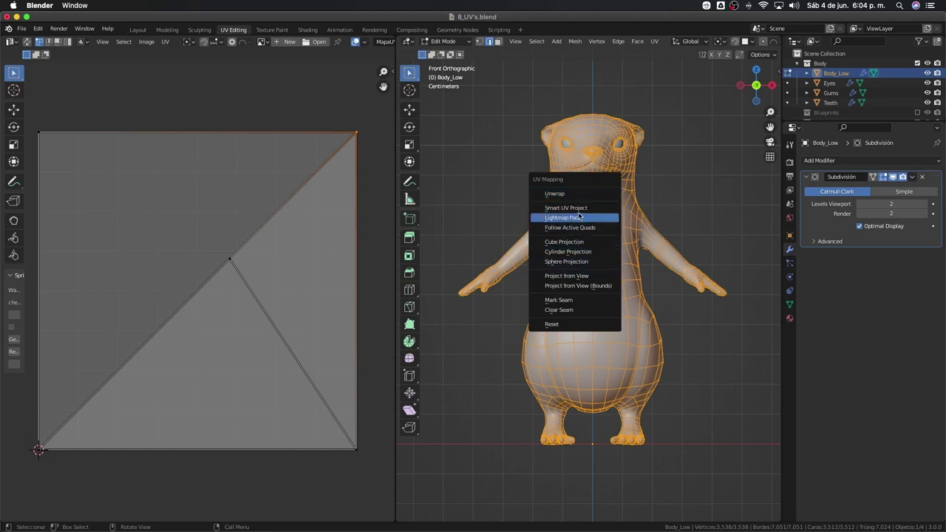
click(589, 212)
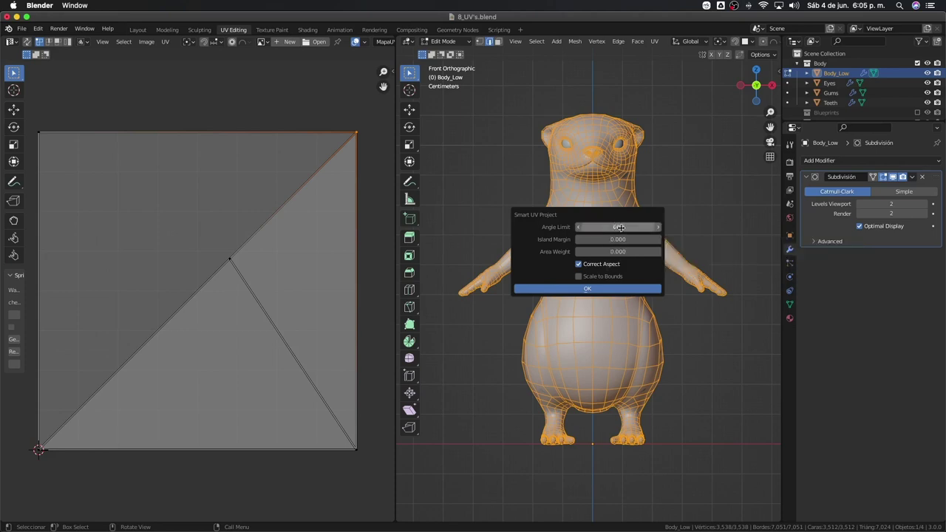
click(613, 293)
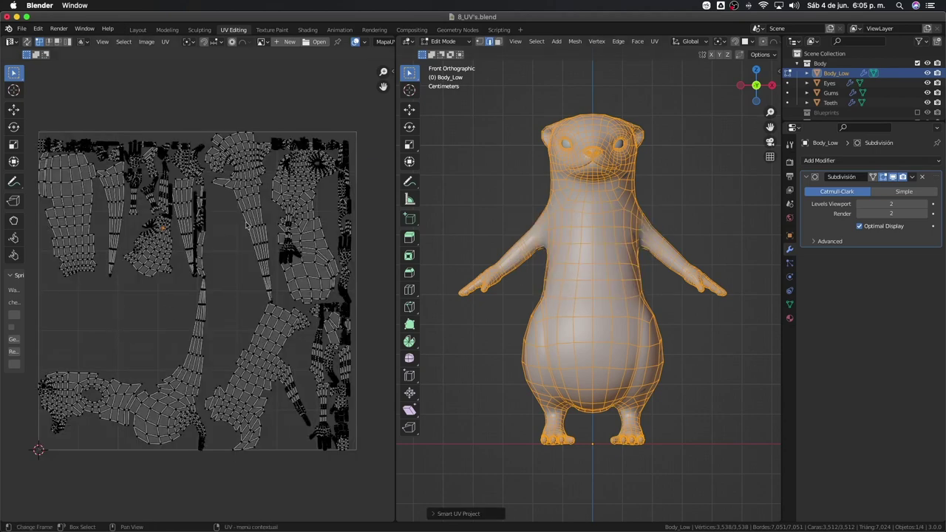
scroll(244, 214, up, 1)
scroll(244, 215, up, 2)
scroll(242, 213, up, 2)
scroll(241, 212, up, 1)
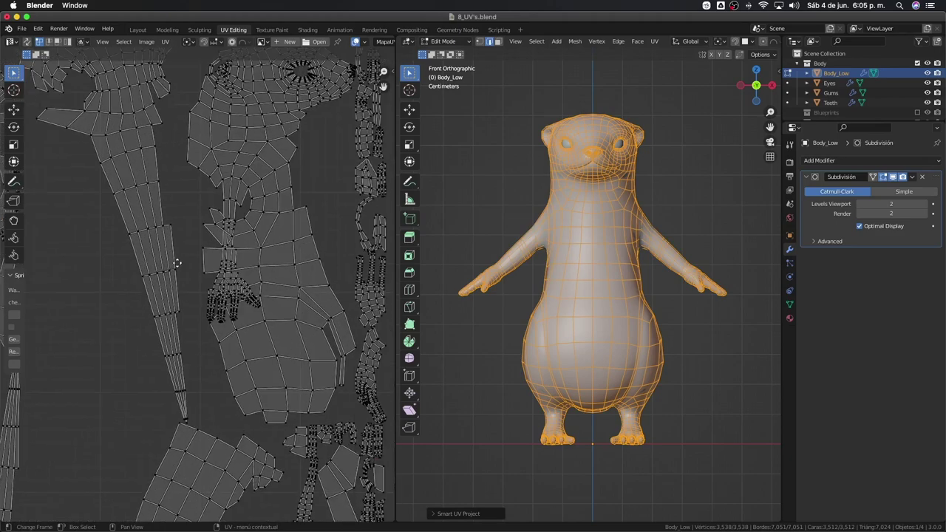
scroll(236, 178, up, 1)
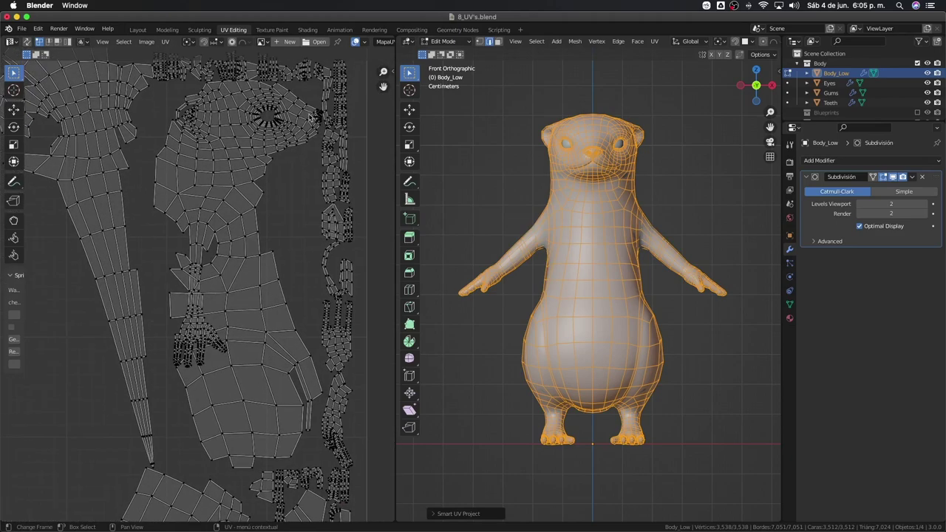
scroll(319, 117, down, 2)
scroll(332, 150, up, 2)
scroll(332, 149, down, 2)
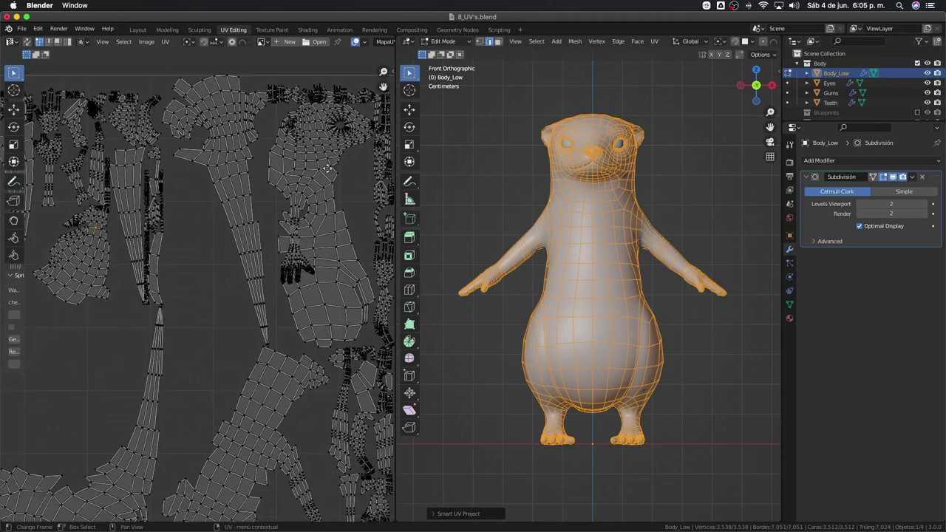
scroll(332, 155, down, 1)
scroll(334, 236, up, 2)
scroll(334, 243, up, 1)
scroll(334, 244, down, 2)
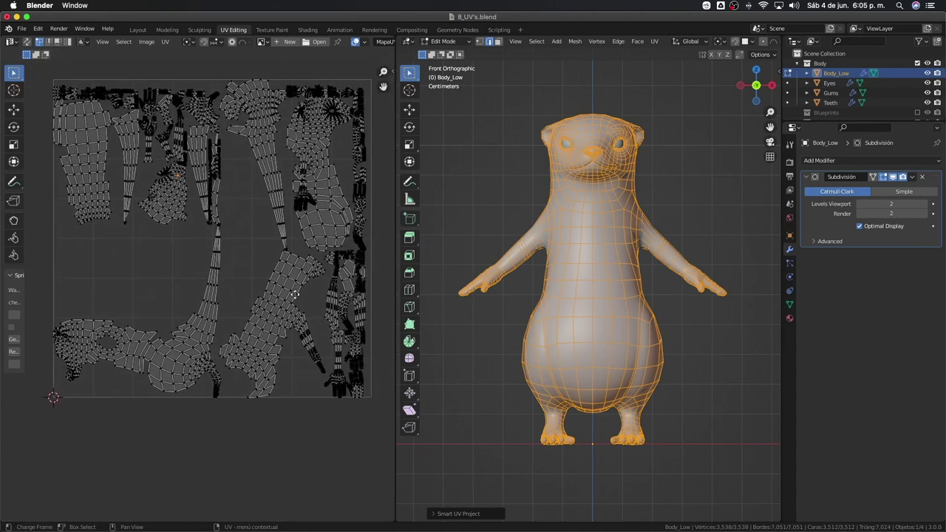
scroll(178, 171, up, 3)
scroll(176, 171, down, 2)
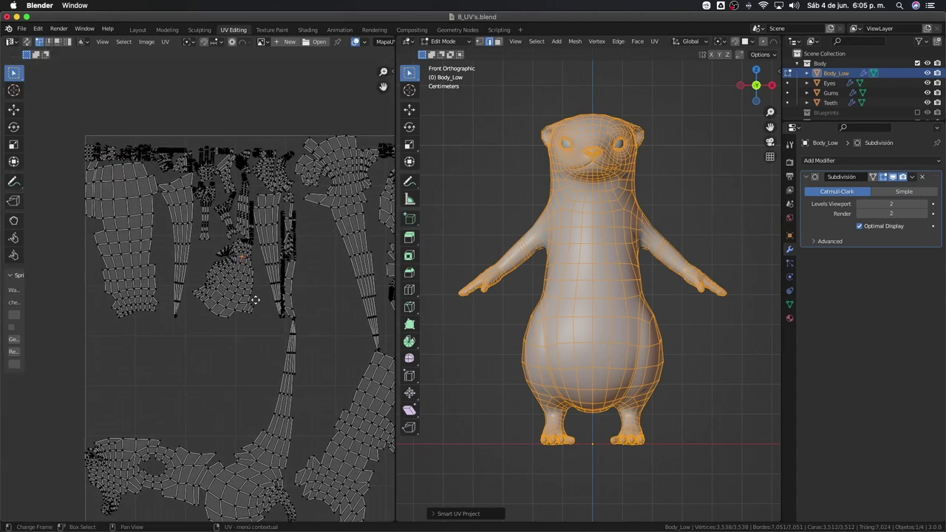
scroll(159, 385, down, 1)
scroll(163, 399, up, 1)
scroll(164, 403, up, 2)
scroll(165, 405, down, 2)
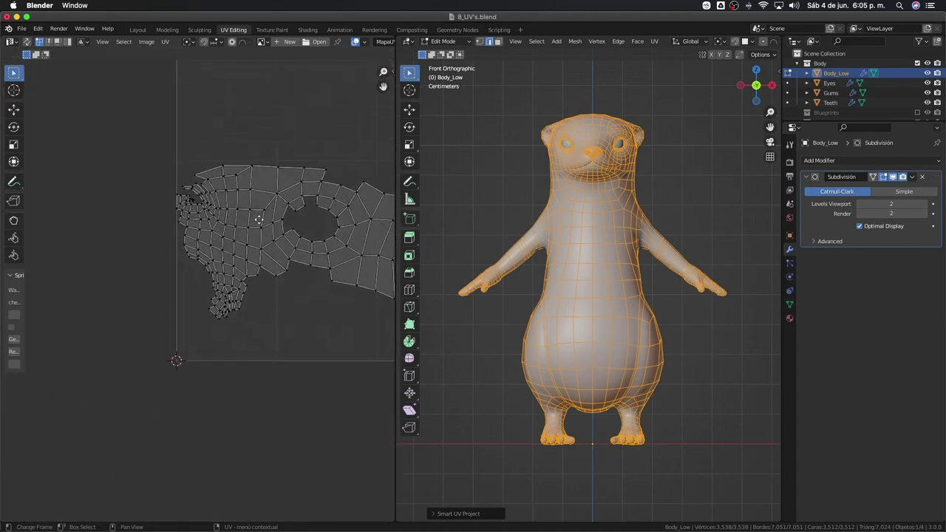
scroll(209, 246, up, 3)
scroll(214, 295, down, 2)
scroll(194, 264, up, 1)
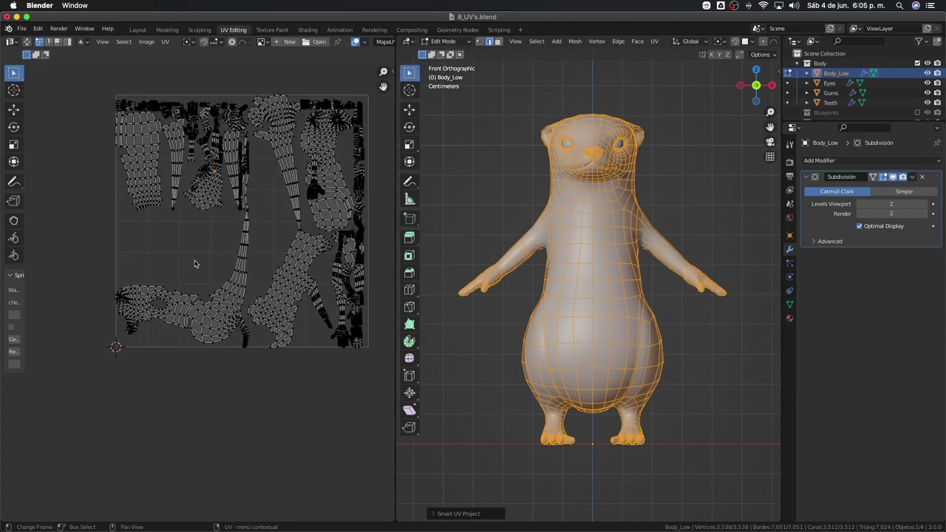
scroll(222, 255, up, 1)
scroll(247, 248, up, 1)
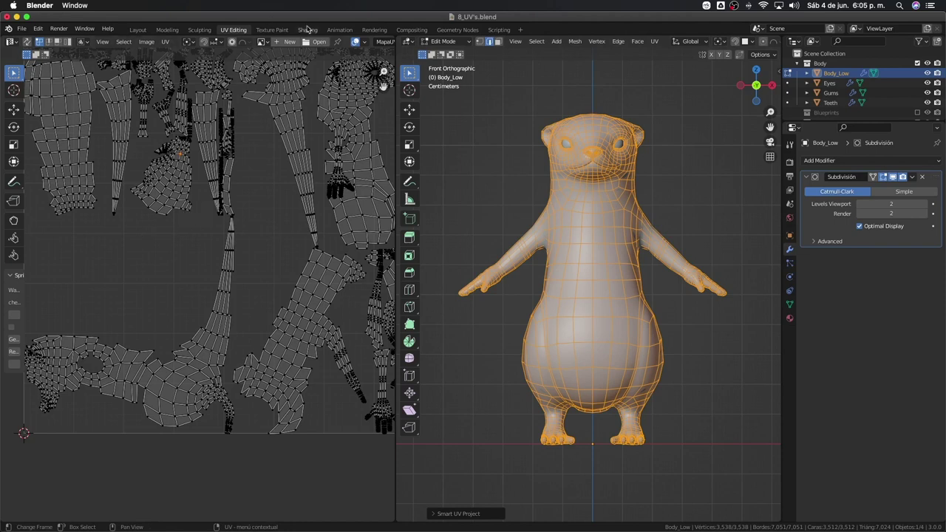
Step: In the Shading workspace, view the otter from the front and create a new material for Body_Low
click(307, 29)
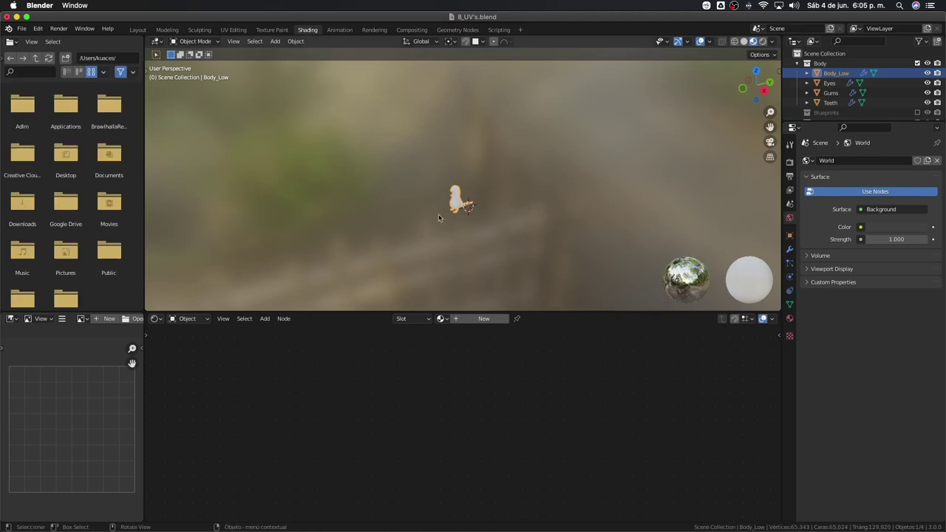
scroll(459, 208, up, 4)
scroll(465, 188, up, 2)
scroll(455, 174, up, 2)
key(KP_1)
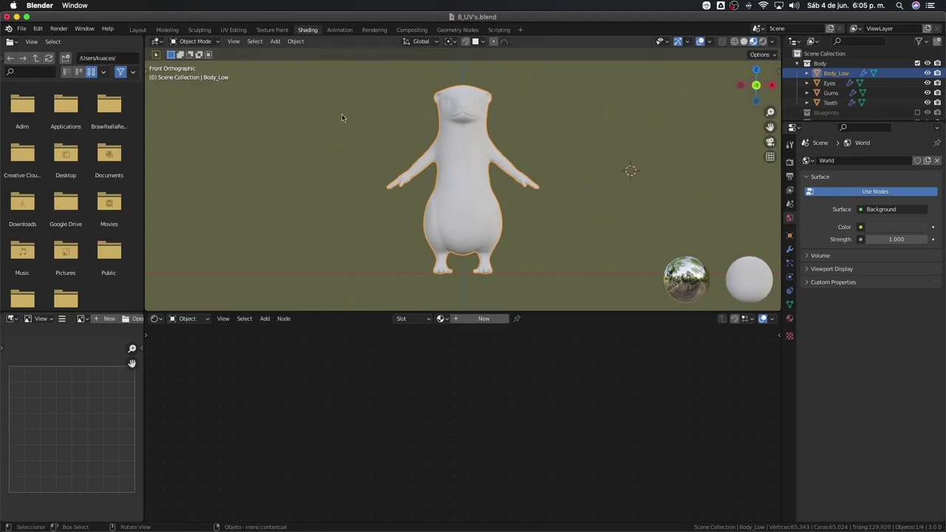
click(483, 319)
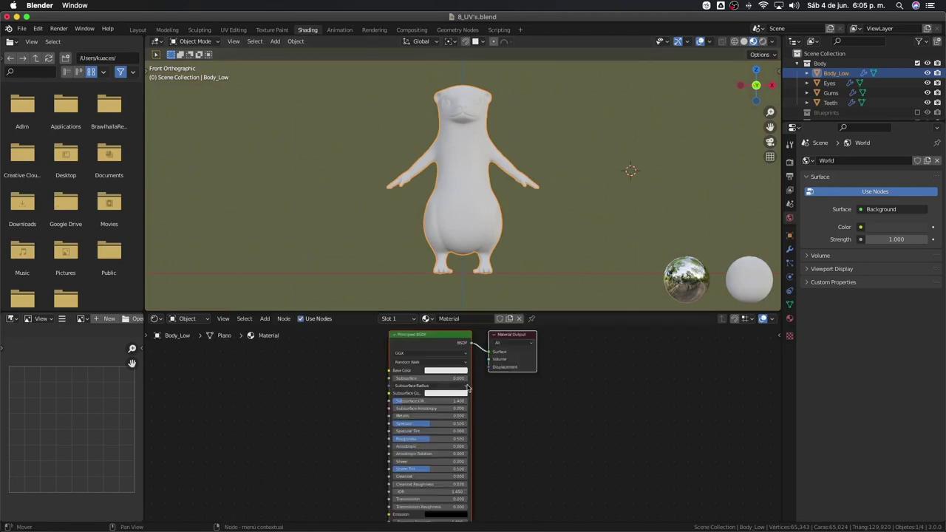
scroll(488, 409, up, 2)
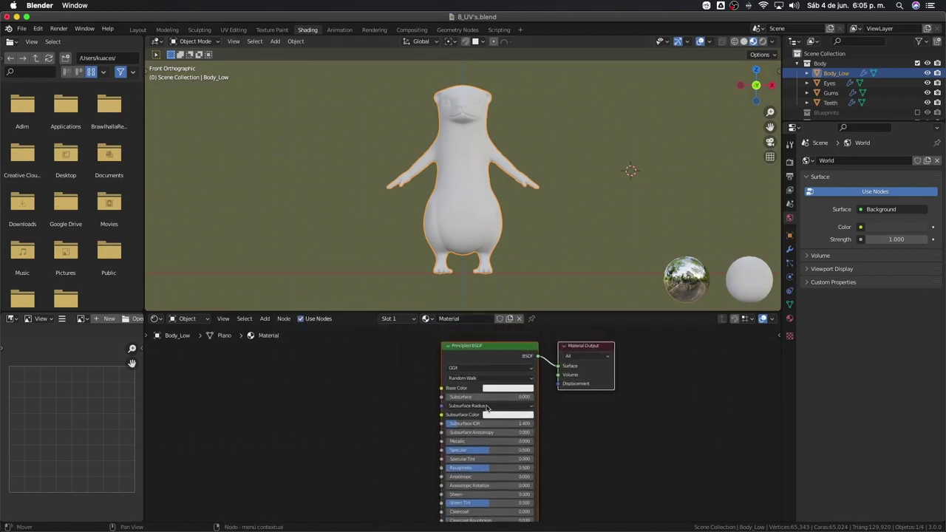
key(shift+a)
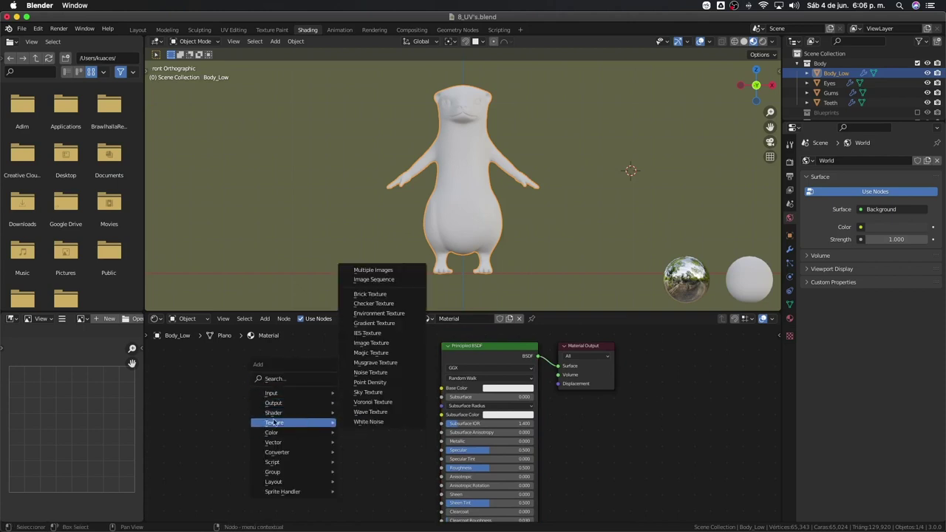
Step: Add an Image Texture node with a new UV Grid image named UV_Map
click(392, 343)
click(314, 384)
click(312, 387)
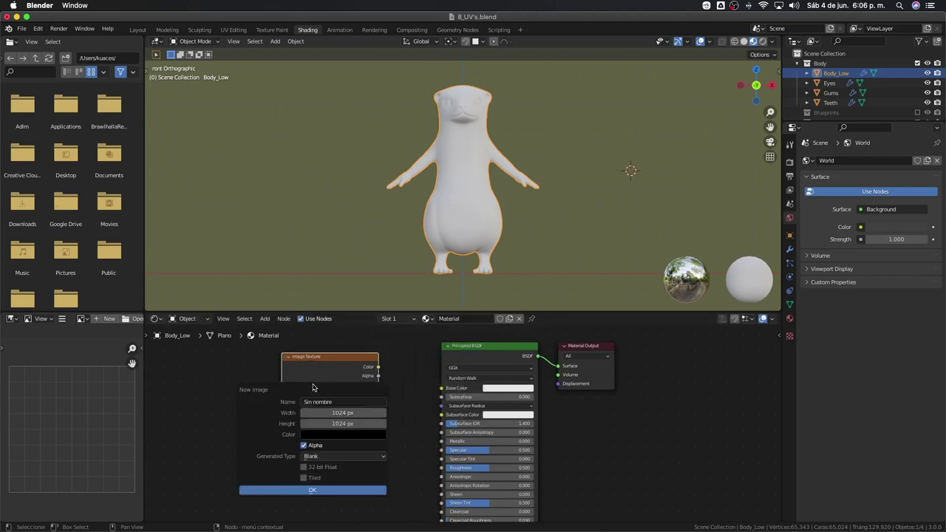
click(338, 401)
text(U)
text(_a)
text(_Map)
click(329, 457)
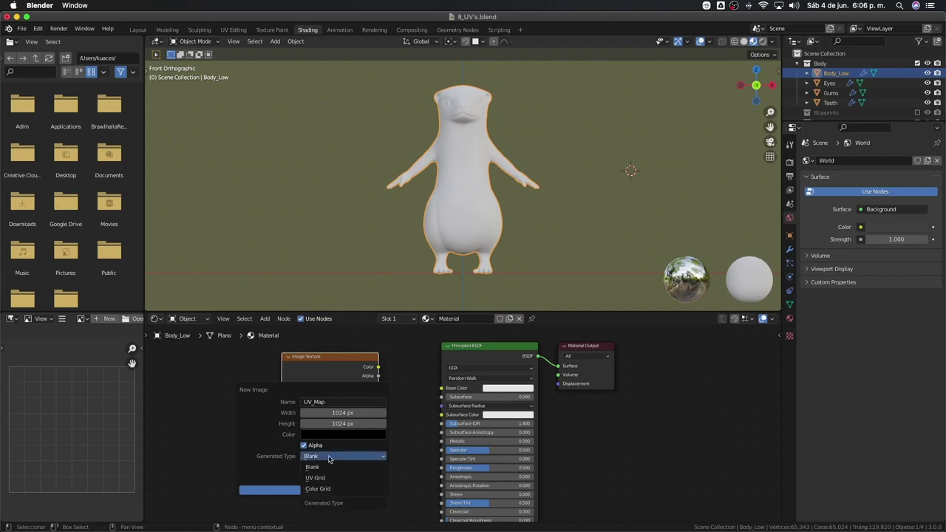
click(329, 478)
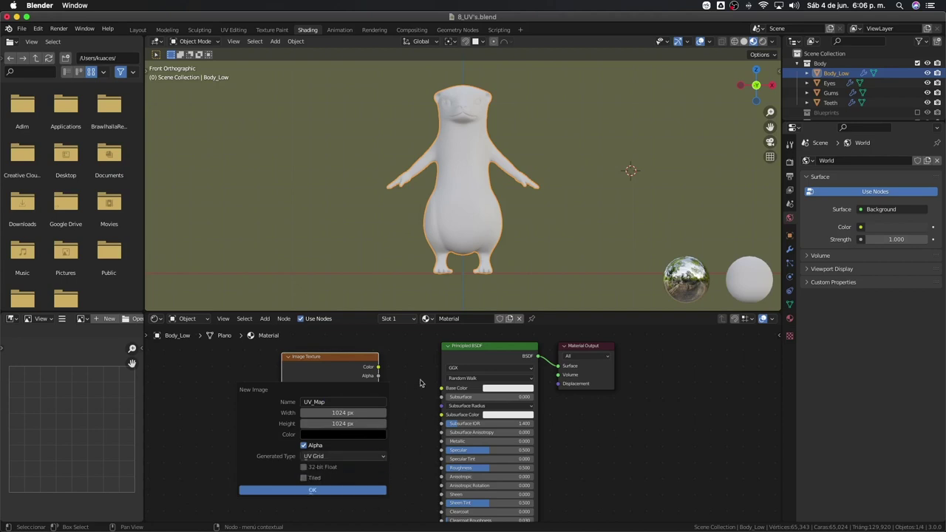
click(355, 490)
Step: Connect UV_Map's Color to Base Color and display UV_Map in the Image Editor
drag(379, 368, 442, 389)
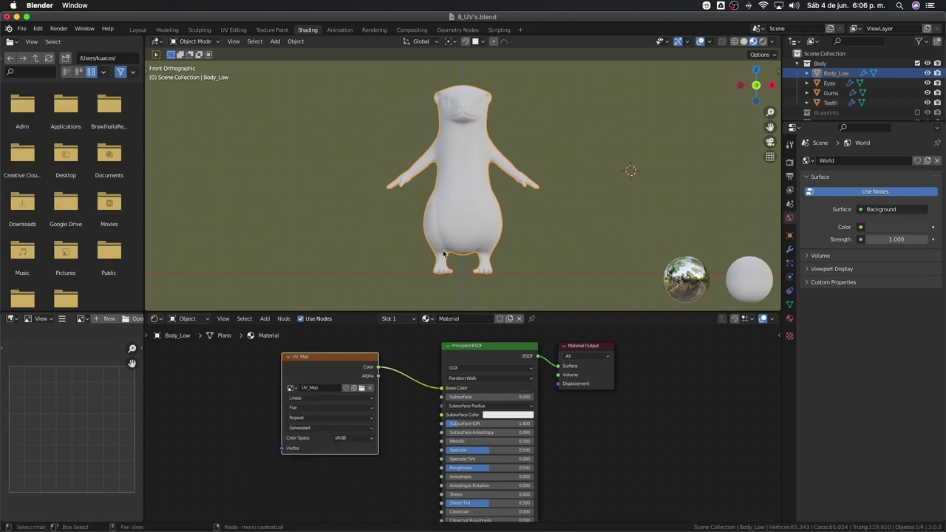
scroll(468, 130, up, 1)
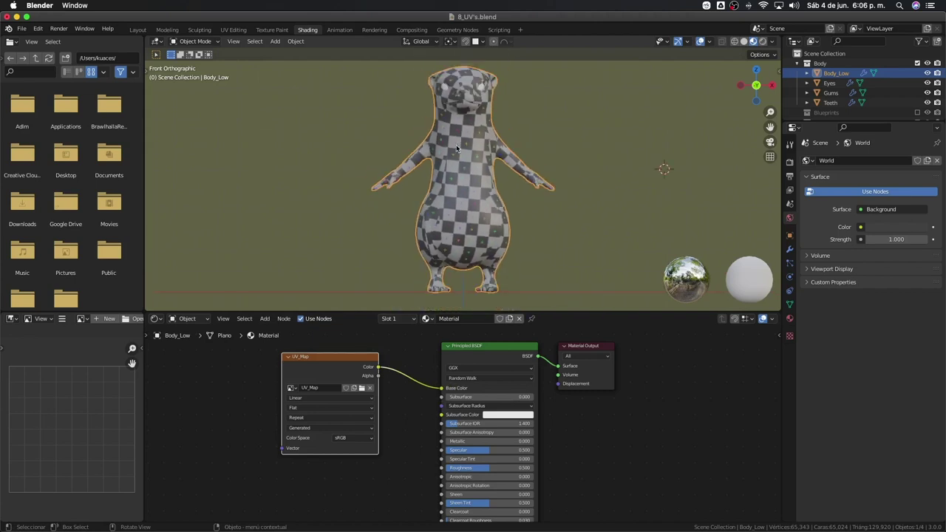
drag(300, 357, 304, 364)
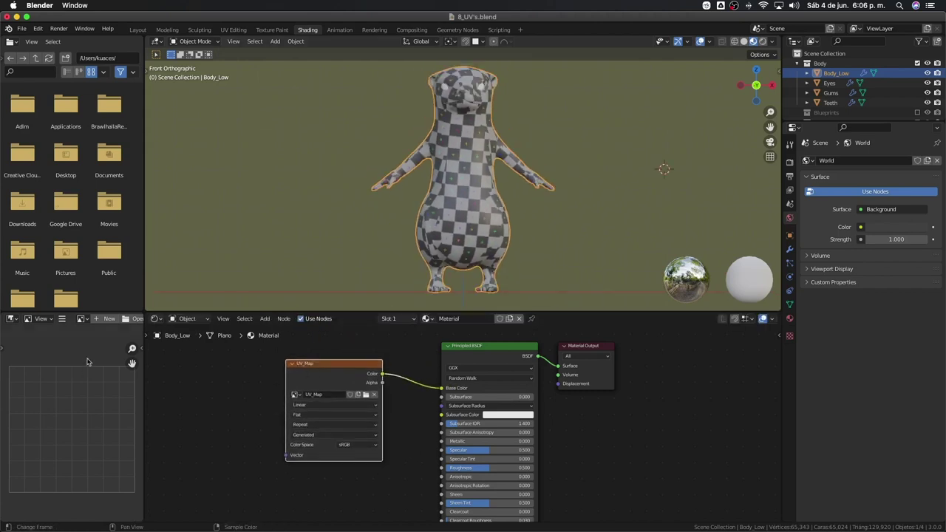
click(82, 319)
click(91, 405)
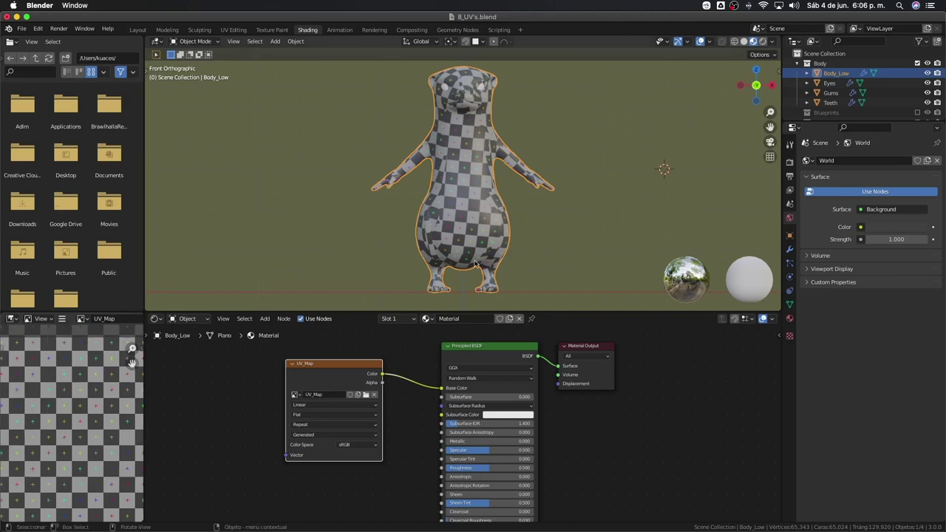
Step: Orbit around the otter to inspect the checker texture from several angles
mouse_move(476, 175)
middle_down()
mouse_move(507, 201)
mouse_move(389, 201)
mouse_move(448, 165)
middle_up()
scroll(389, 201, up, 5)
scroll(443, 163, down, 5)
scroll(444, 163, up, 5)
scroll(456, 168, up, 2)
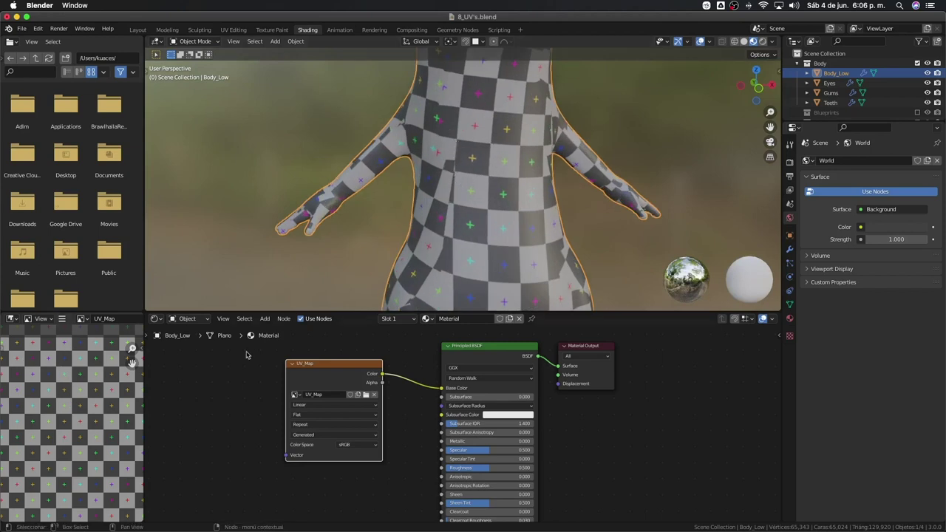
mouse_move(471, 130)
middle_down()
mouse_move(497, 201)
mouse_move(468, 215)
mouse_move(503, 181)
middle_up()
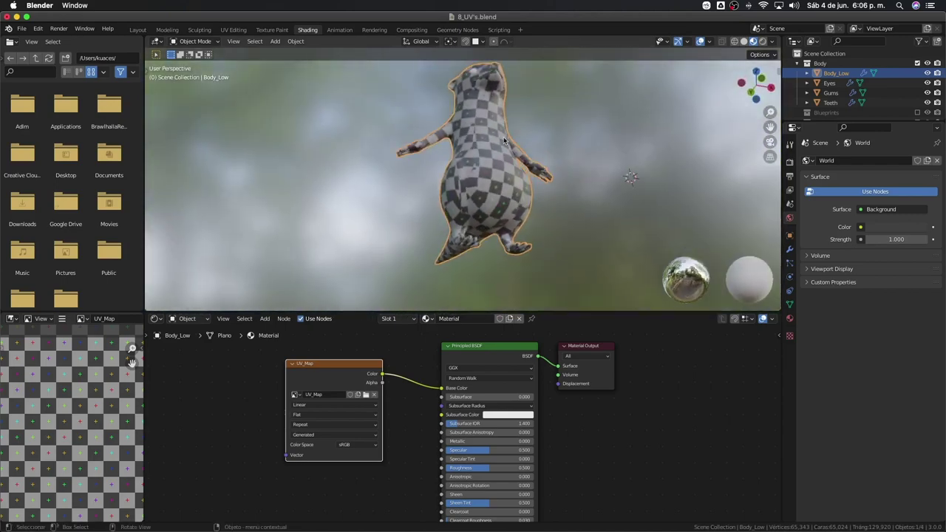
middle_drag(505, 140, 441, 187)
mouse_move(501, 130)
middle_down()
mouse_move(389, 172)
mouse_move(404, 155)
middle_up()
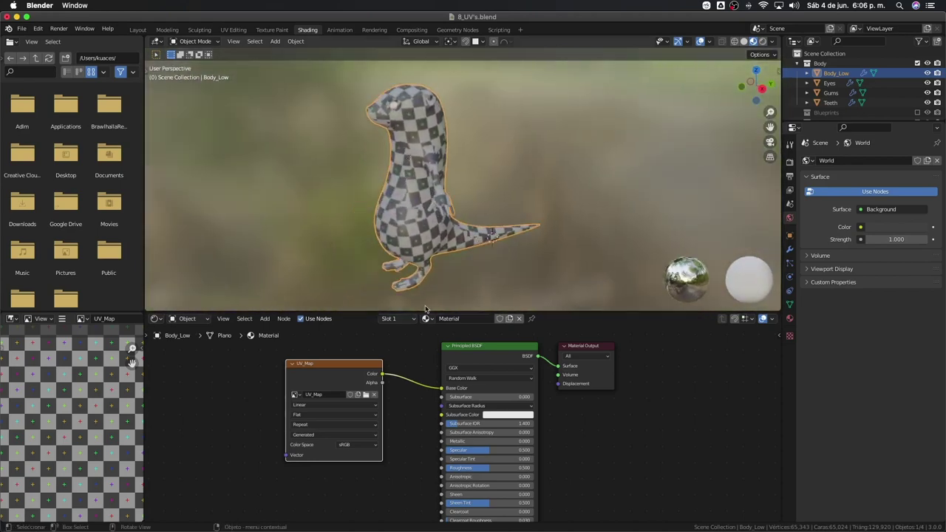
Step: Rename the material to Uv_Test, enable Fake User, and return to UV Editing
double_click(481, 317)
text(Uv_Te)
text(st)
key(Return)
click(499, 322)
middle_drag(307, 149, 375, 135)
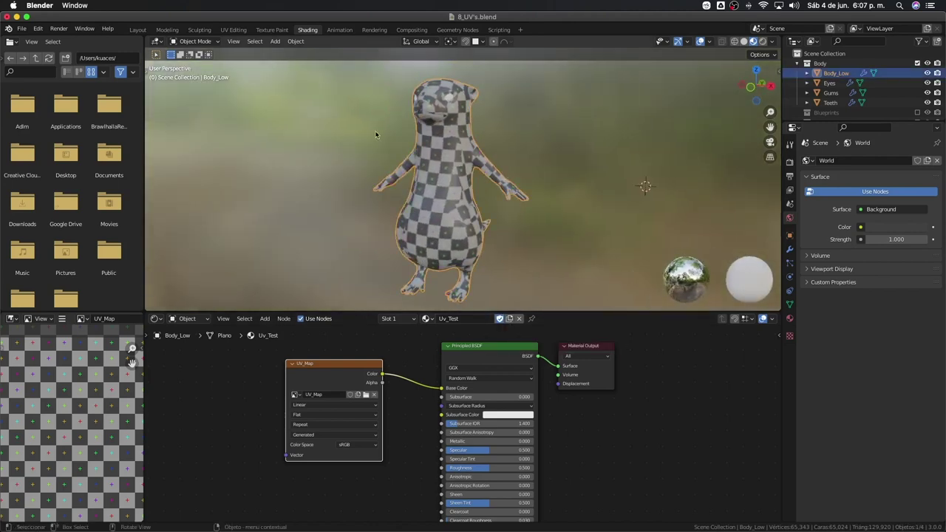
click(233, 30)
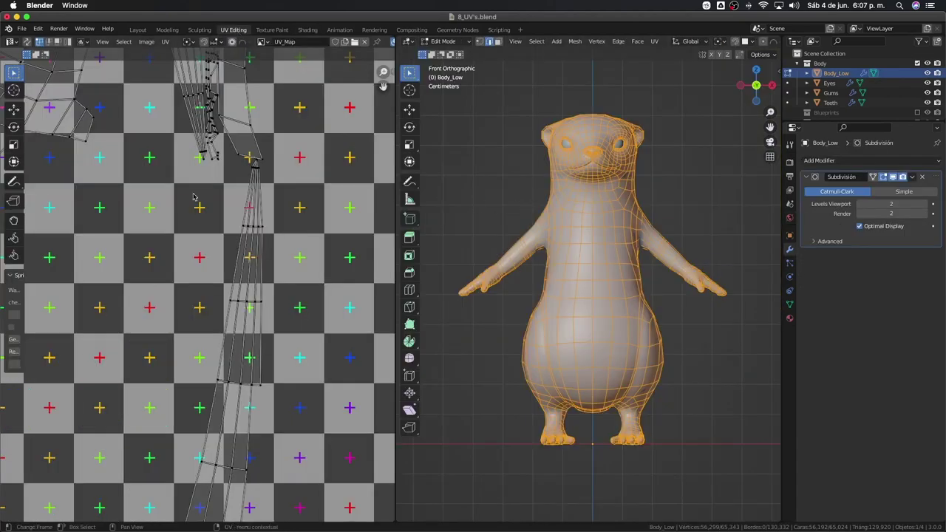
Step: Remove the UV_Map image from the UV editor view
scroll(194, 196, down, 5)
scroll(193, 196, down, 3)
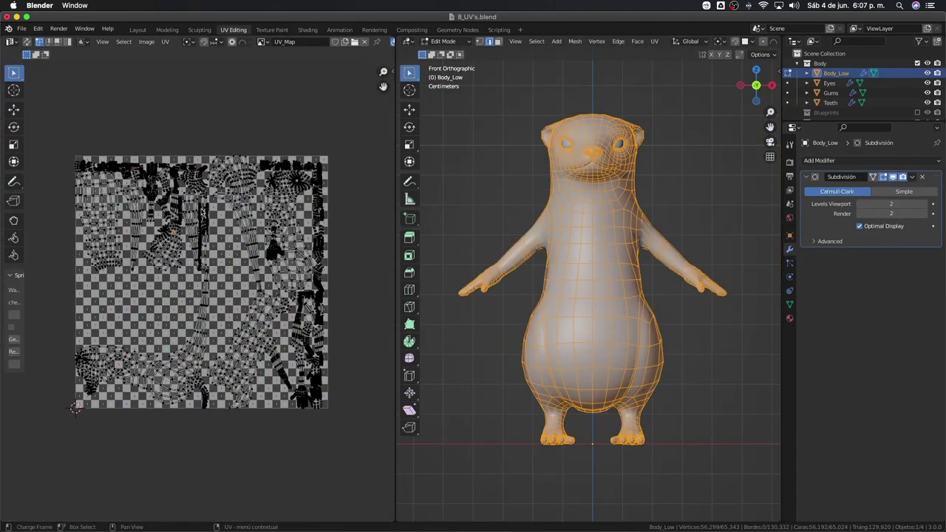
click(364, 42)
scroll(210, 181, up, 3)
scroll(206, 215, up, 5)
scroll(208, 255, down, 2)
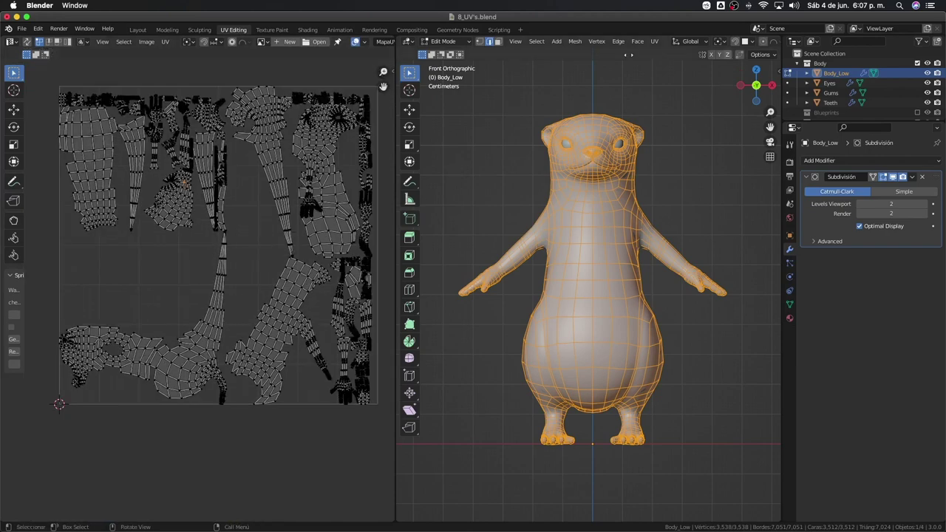
Step: In Object Mode, set solid viewport shading to Texture colour with MatCap lighting
key(Tab)
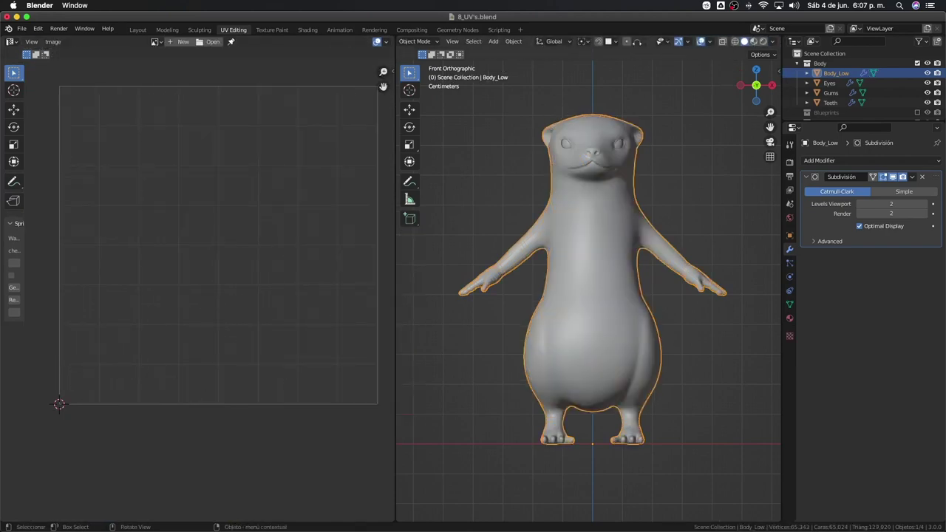
click(774, 40)
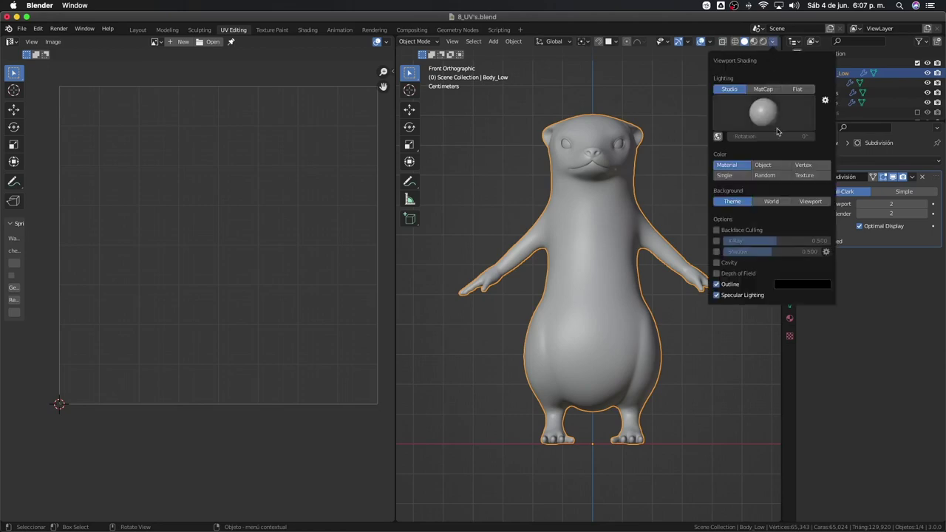
click(802, 176)
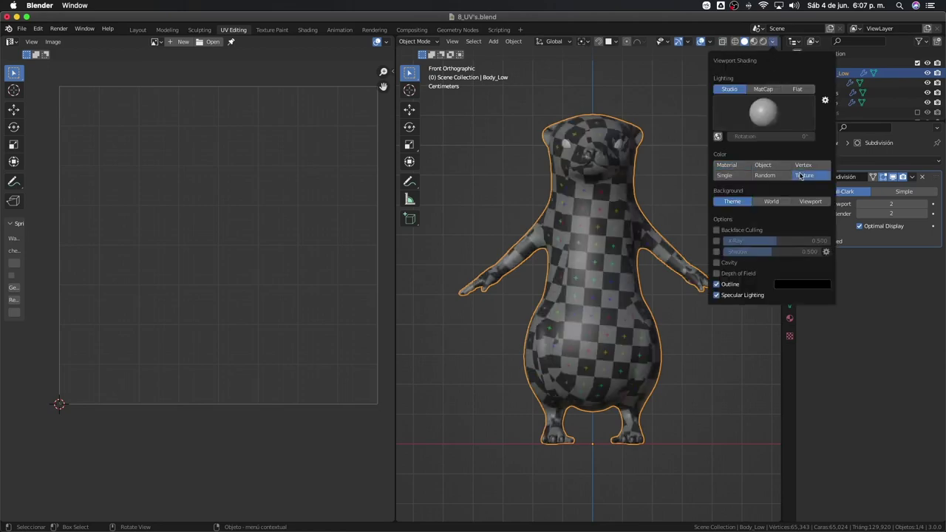
click(798, 89)
scroll(538, 217, up, 3)
mouse_move(562, 222)
middle_down()
mouse_move(539, 216)
mouse_move(573, 223)
middle_up()
scroll(569, 222, down, 4)
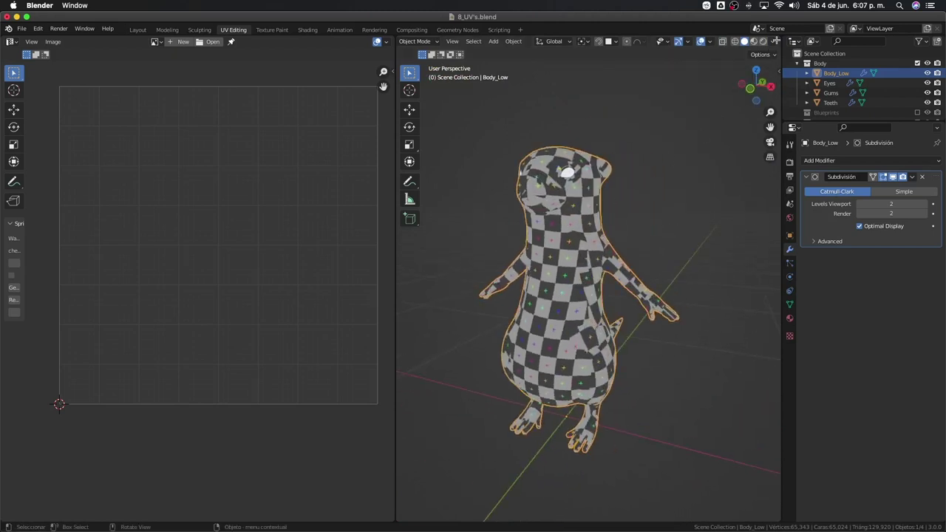
click(774, 41)
click(763, 89)
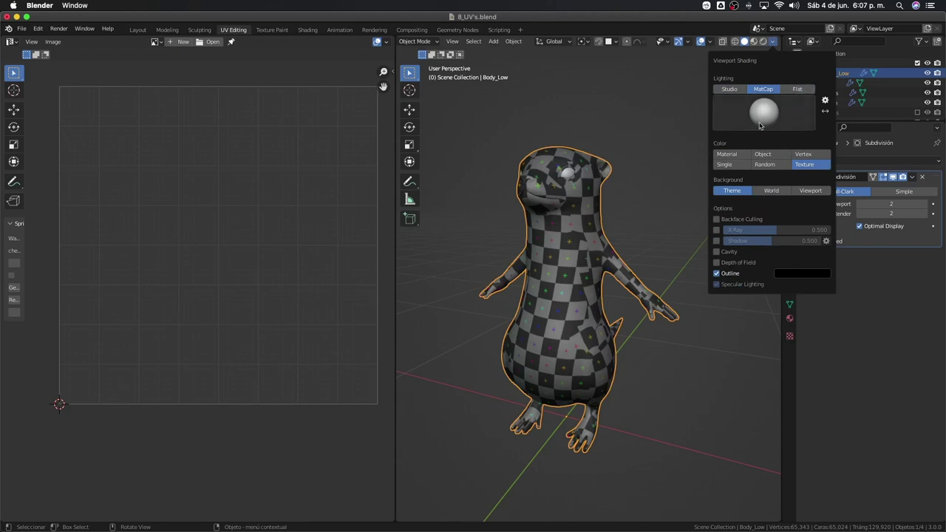
middle_drag(651, 199, 451, 277)
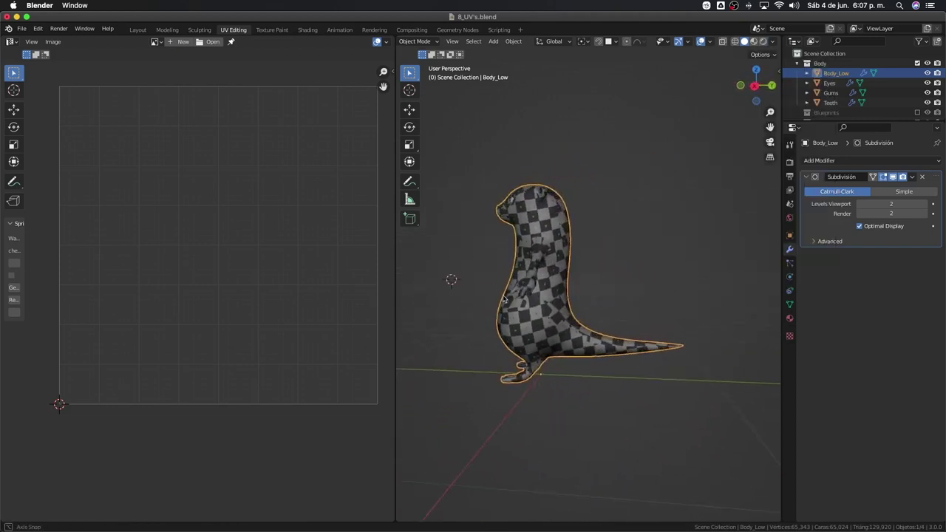
scroll(591, 300, up, 3)
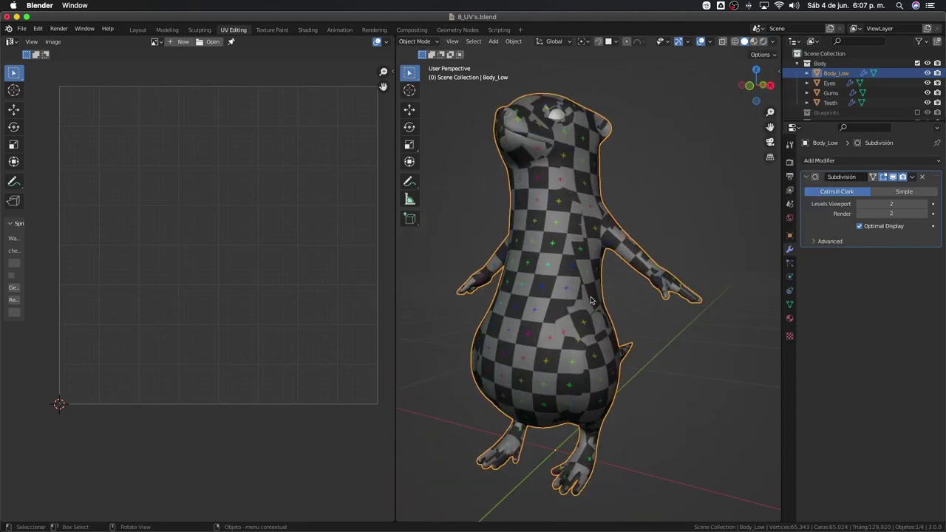
Step: Return to front orthographic view and enter Edit Mode on the body mesh
key(KP_1)
scroll(590, 303, up, 4)
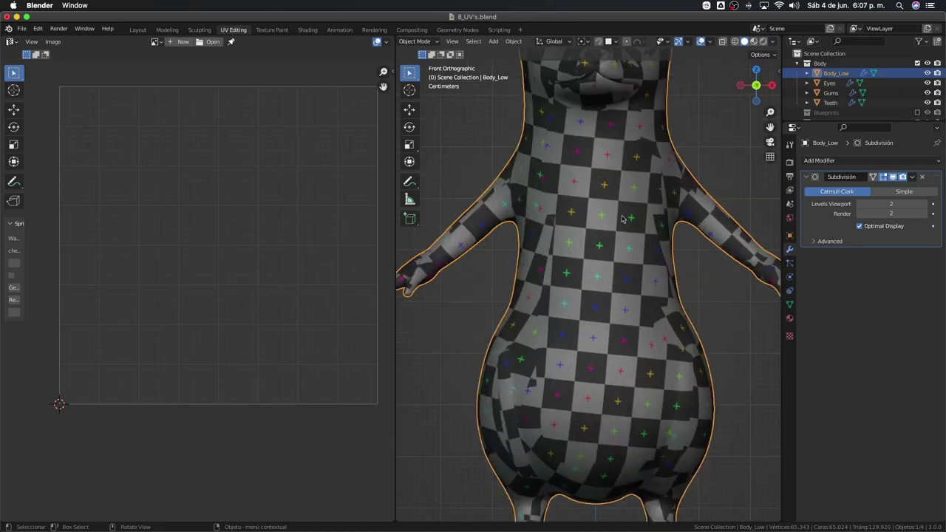
scroll(621, 218, down, 4)
key(Tab)
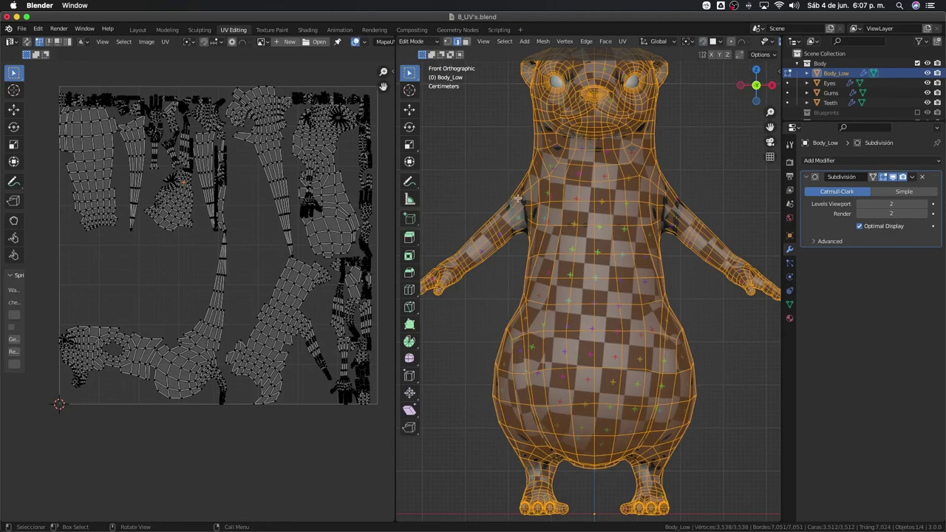
Step: In face select mode, pick individual torso faces to see where their UVs land
click(695, 288)
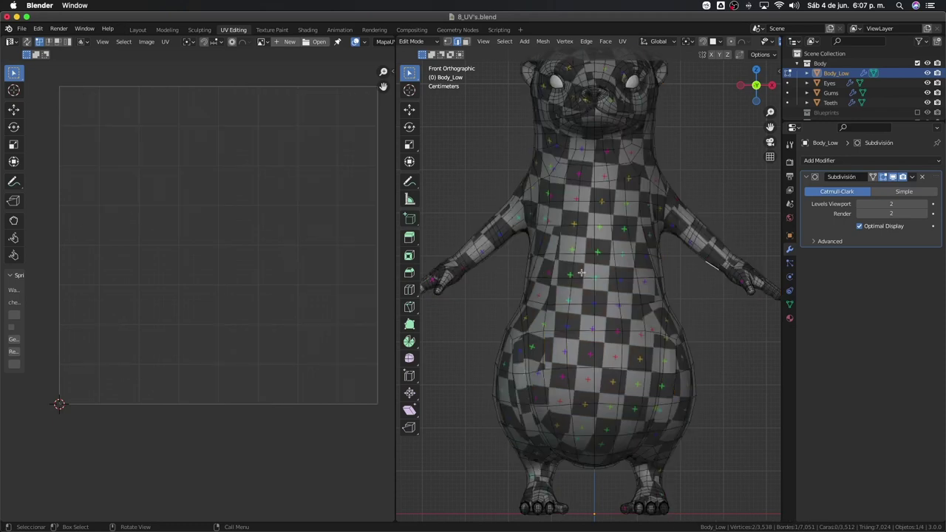
scroll(562, 259, up, 4)
scroll(517, 215, up, 3)
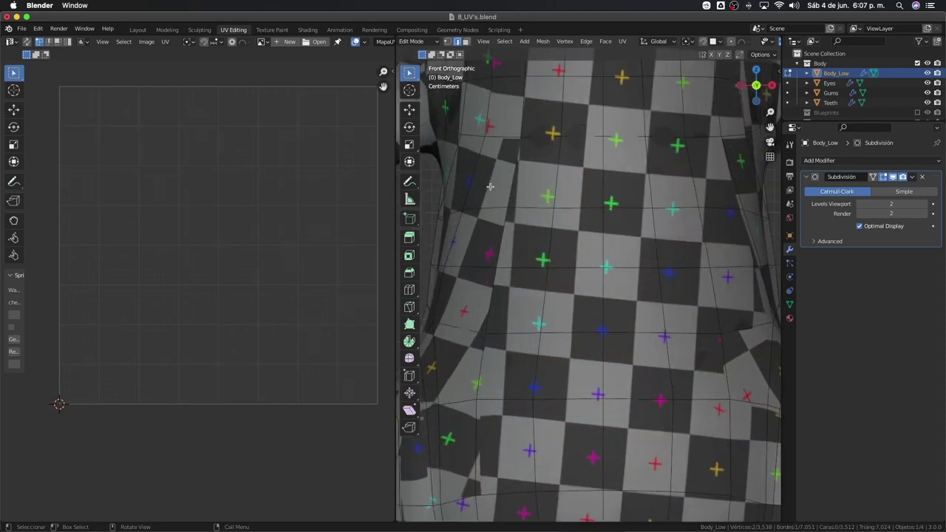
key(3)
click(490, 187)
click(536, 174)
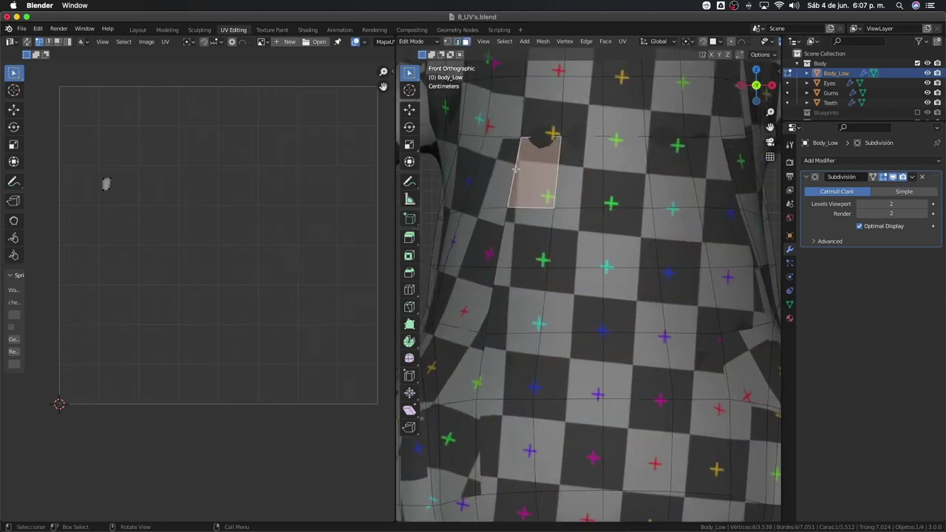
click(503, 171)
click(504, 235)
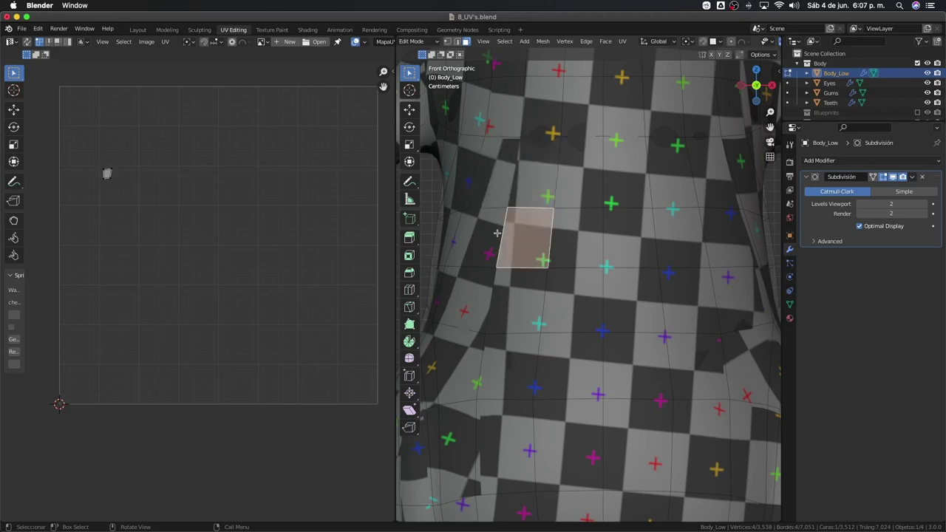
click(495, 232)
scroll(566, 294, down, 2)
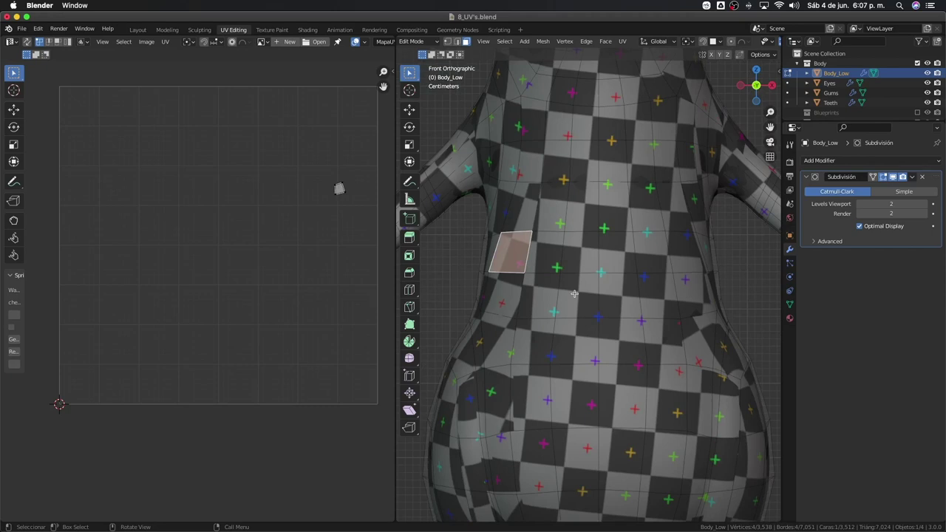
scroll(574, 283, down, 2)
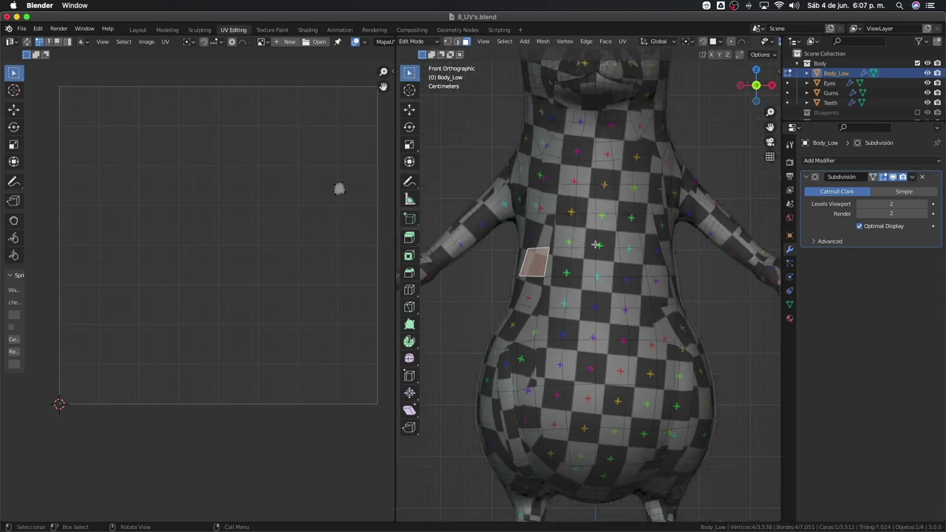
ctrl+scroll(604, 217, right, 3)
Step: Switch to edge select and disable the Subdivision modifier in the viewport
key(2)
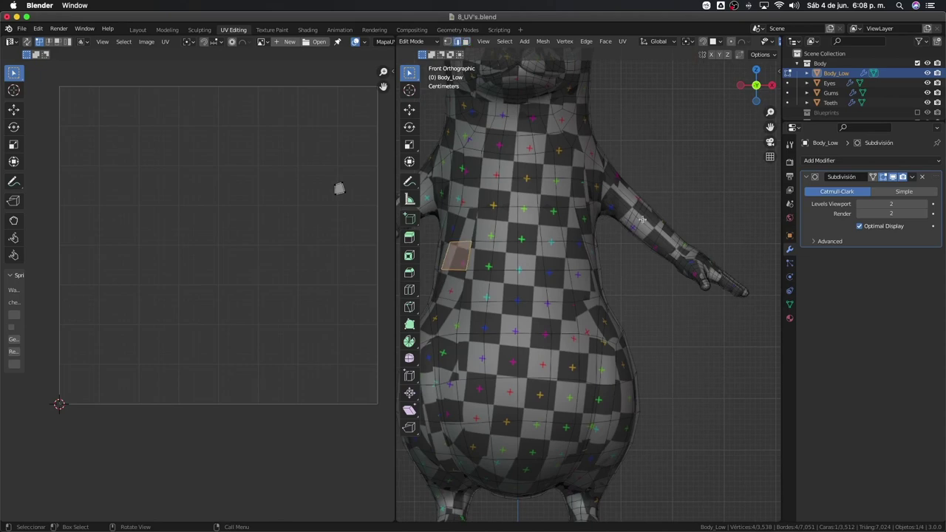
click(892, 179)
scroll(605, 194, up, 2)
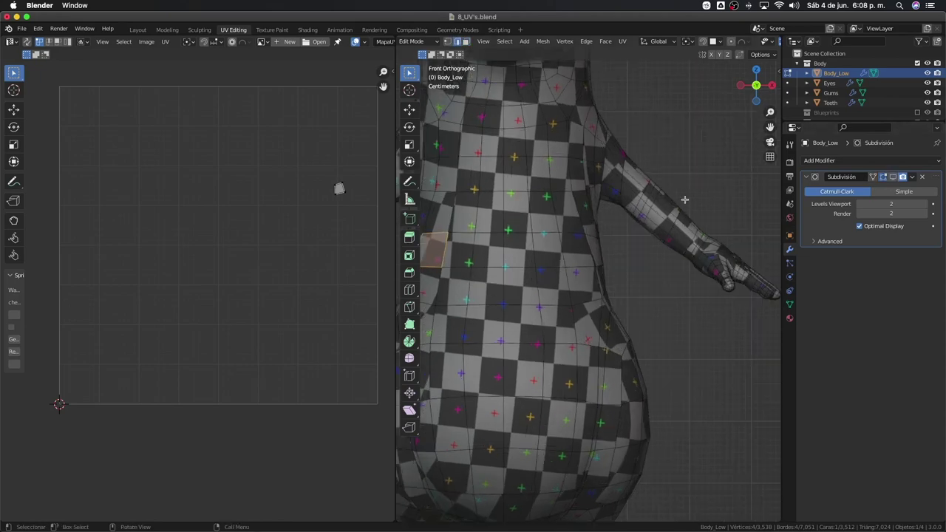
scroll(605, 192, up, 2)
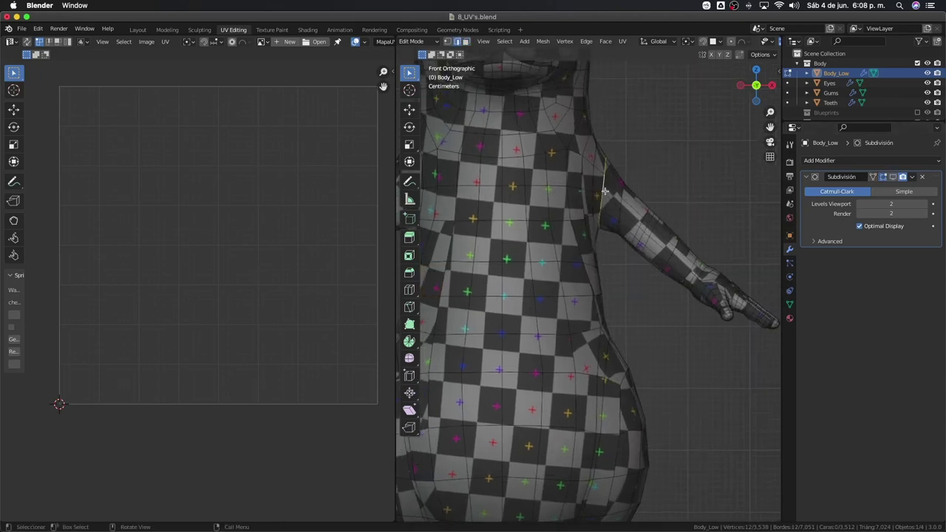
Step: Select the shoulder and wrist edge loops on one of the otter's arms
middle_drag(604, 192, 592, 226)
scroll(547, 211, down, 4)
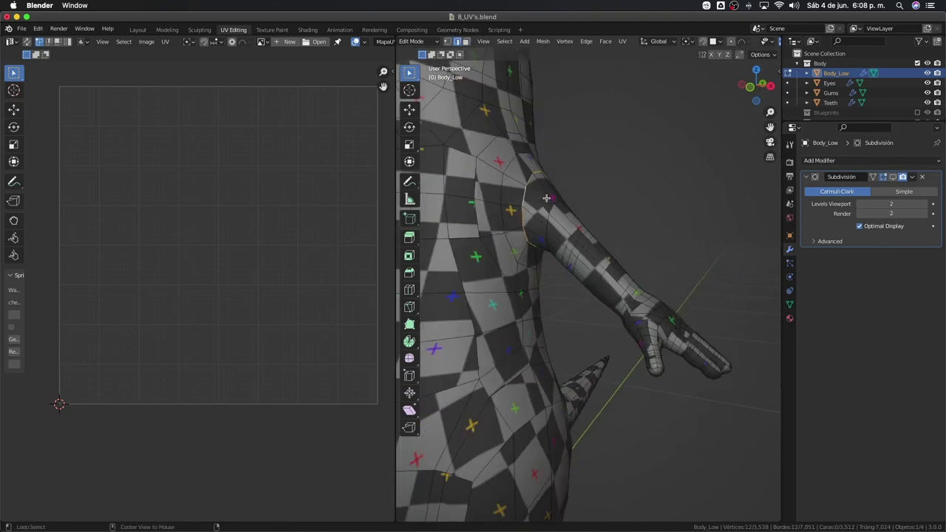
middle_drag(546, 198, 486, 196)
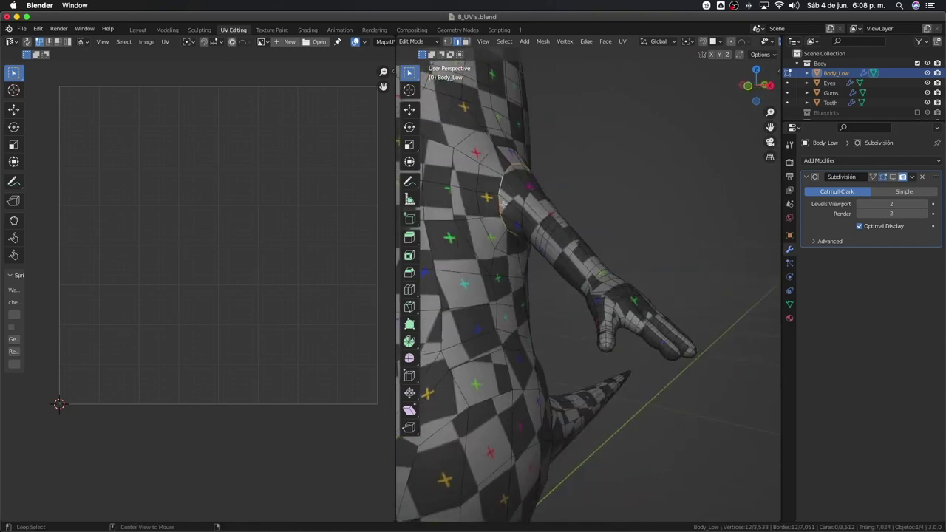
click(500, 207)
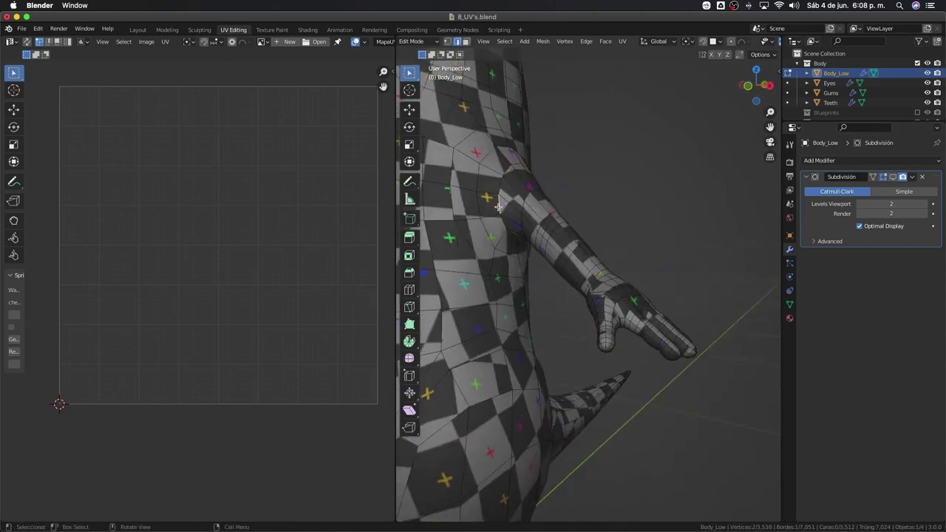
alt+click(500, 206)
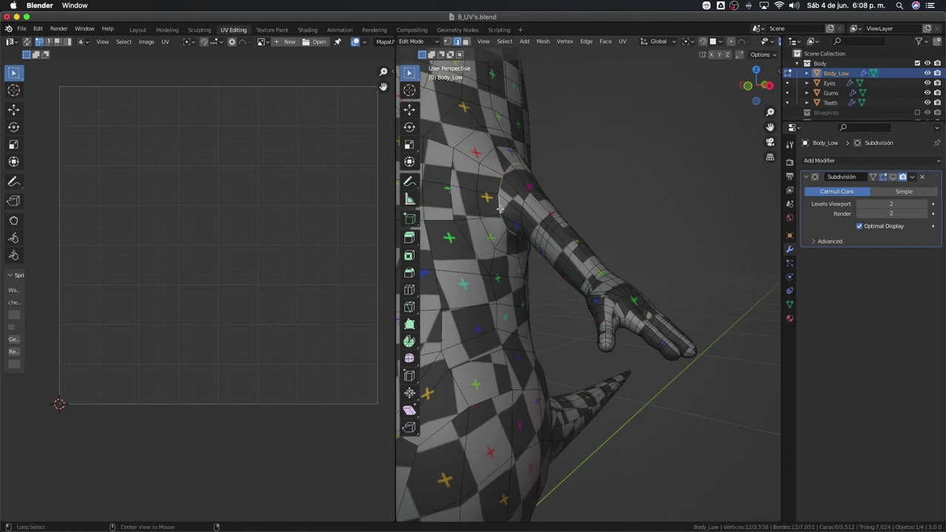
mouse_move(500, 207)
middle_down()
mouse_move(579, 220)
mouse_move(680, 219)
middle_up()
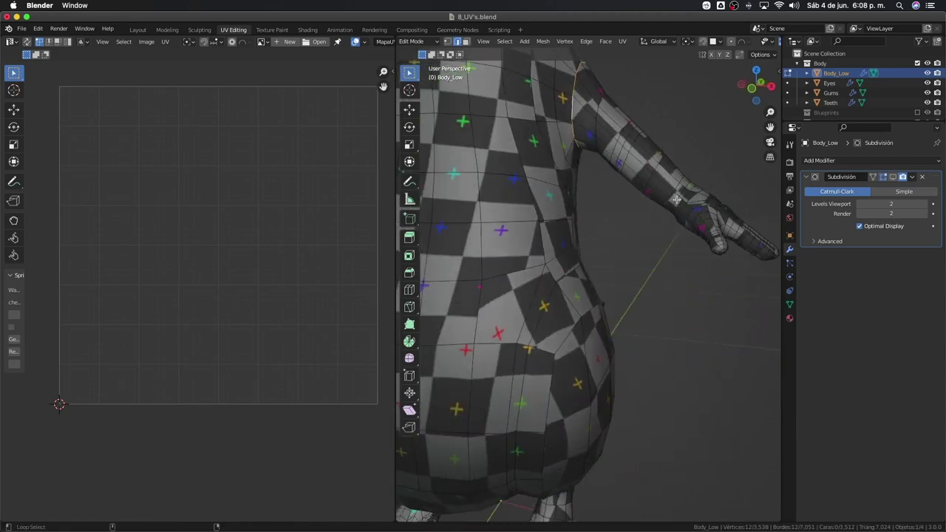
alt+shift+click(677, 200)
middle_drag(677, 200, 572, 155)
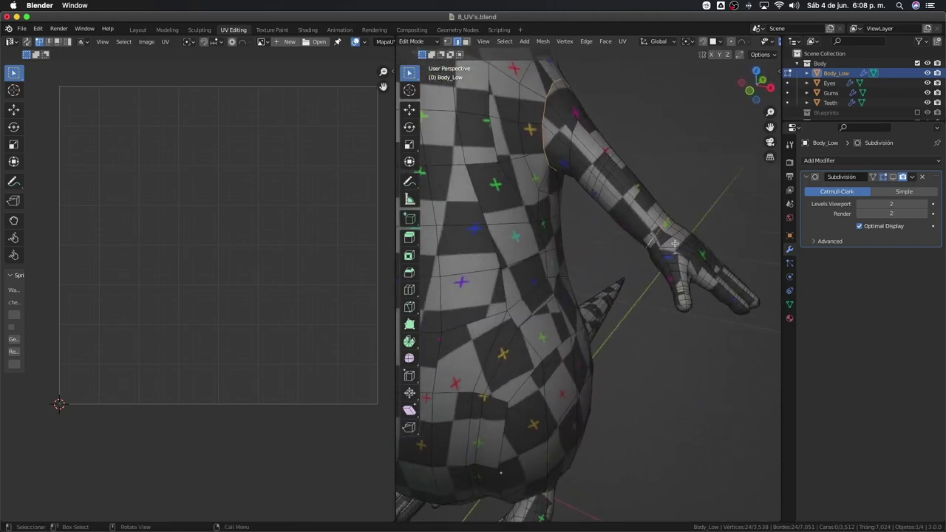
Step: Mark the selected shoulder and wrist loops as seams and inspect them
key(ctrl+e)
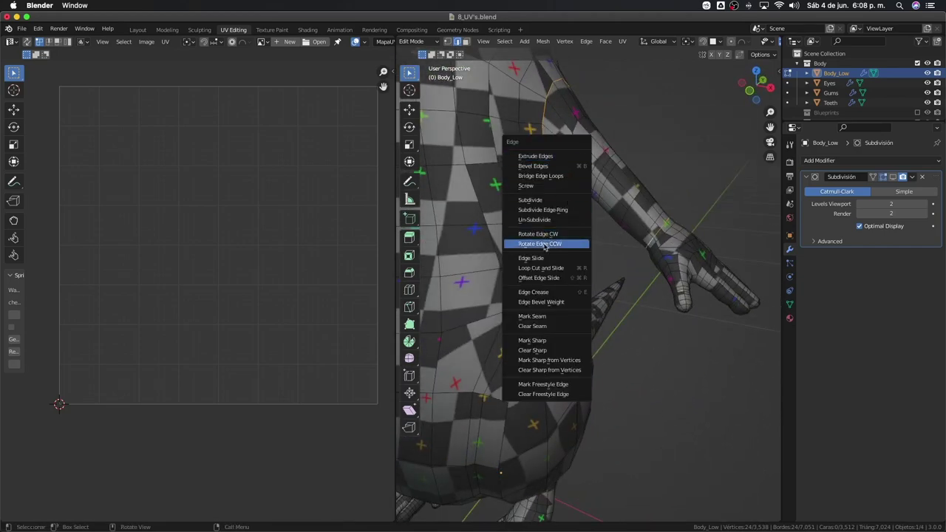
click(532, 316)
mouse_move(629, 259)
middle_down()
mouse_move(642, 207)
mouse_move(644, 227)
middle_up()
scroll(641, 182, down, 3)
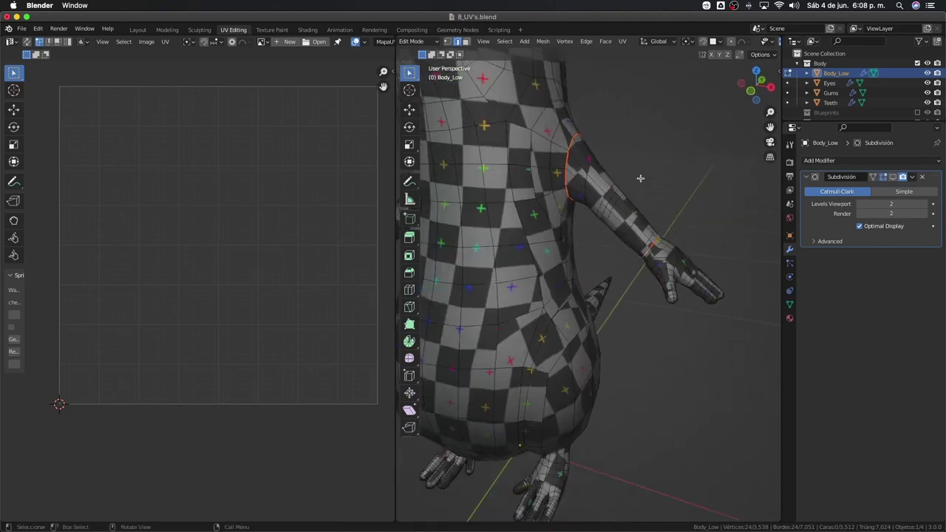
scroll(636, 181, down, 3)
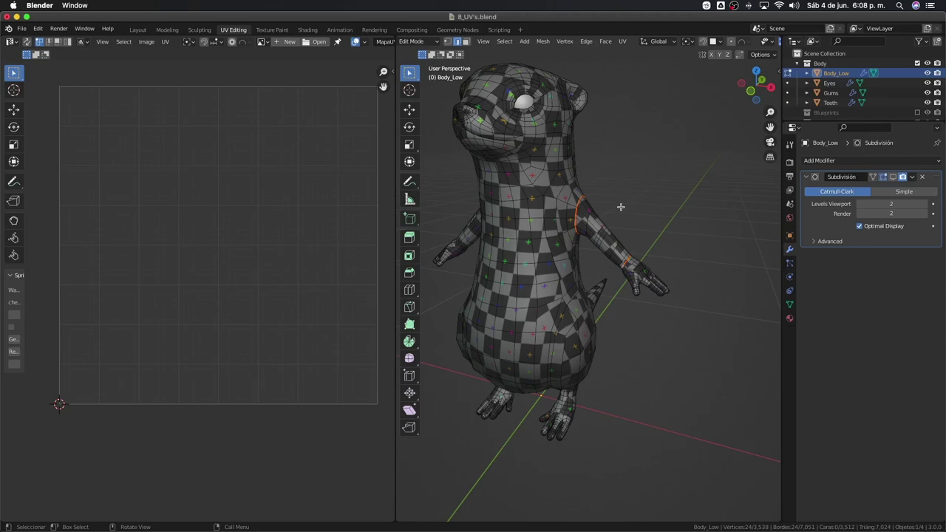
Step: Orbit to a top-down view of the otter and select an edge on the shoulder loop
mouse_move(622, 207)
middle_down()
mouse_move(659, 186)
mouse_move(648, 163)
mouse_move(621, 153)
middle_up()
scroll(624, 170, up, 5)
middle_drag(637, 190, 632, 209)
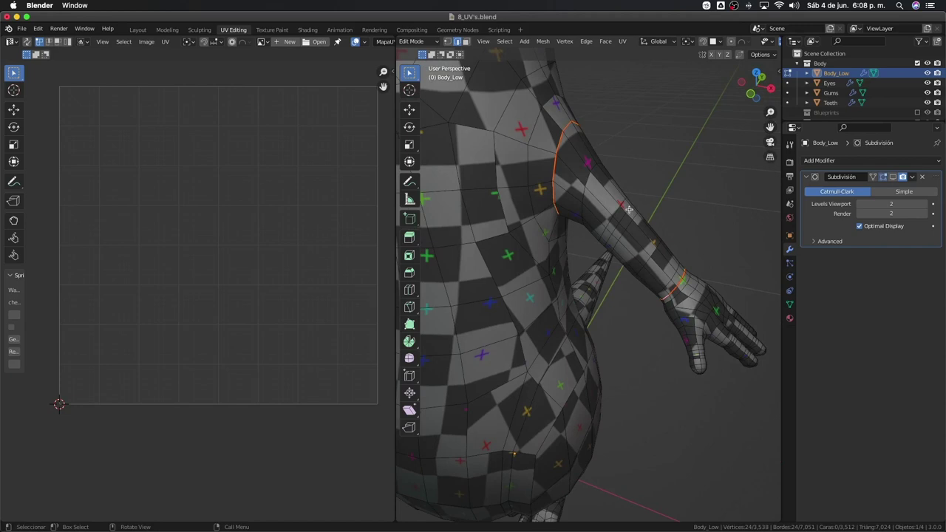
scroll(629, 210, down, 5)
middle_drag(628, 210, 592, 240)
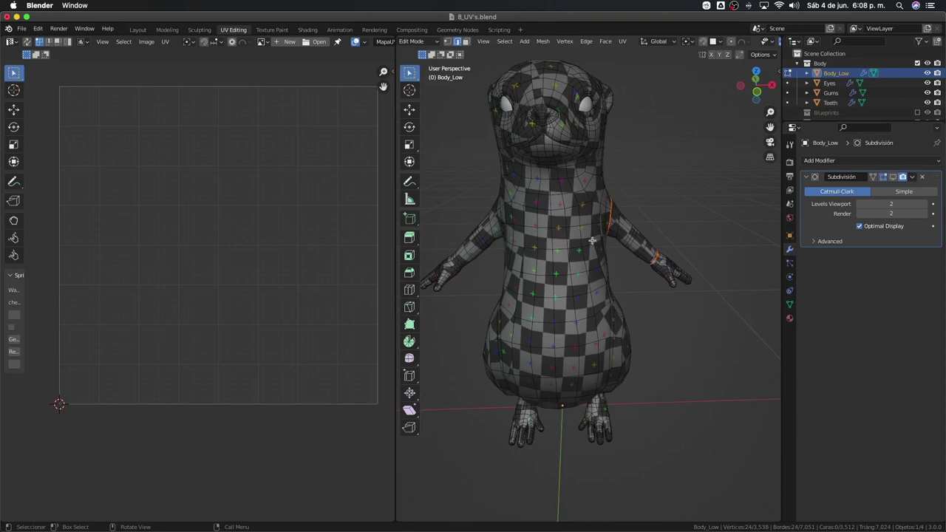
middle_drag(617, 237, 605, 219)
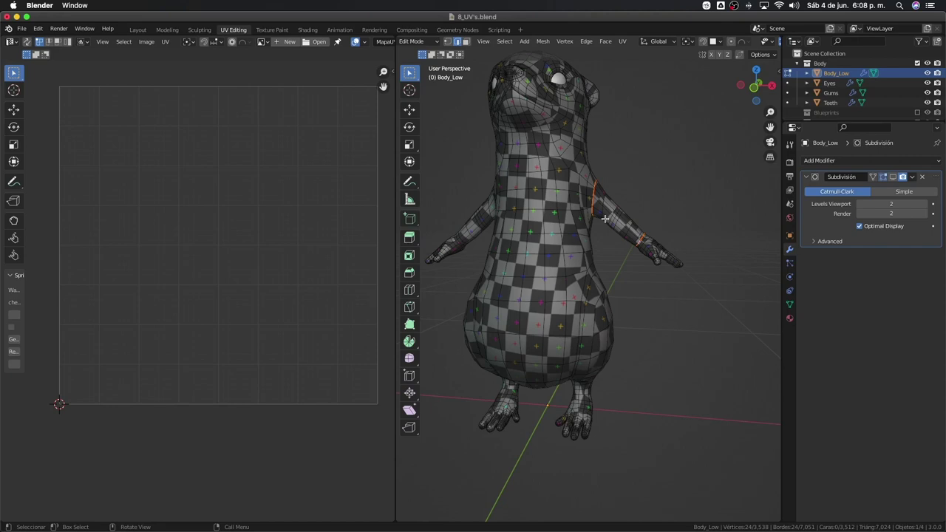
click(628, 199)
Step: Pick the shortest edge path down the forearm to the wrist and mark it as a seam
scroll(613, 211, up, 5)
scroll(606, 180, up, 2)
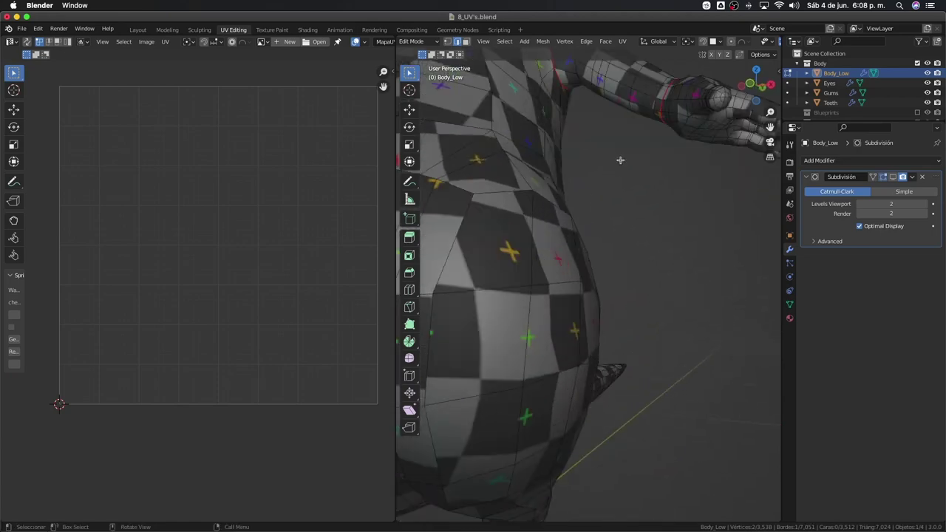
mouse_move(618, 158)
shift+middle_down()
mouse_move(614, 123)
mouse_move(561, 143)
shift+middle_up()
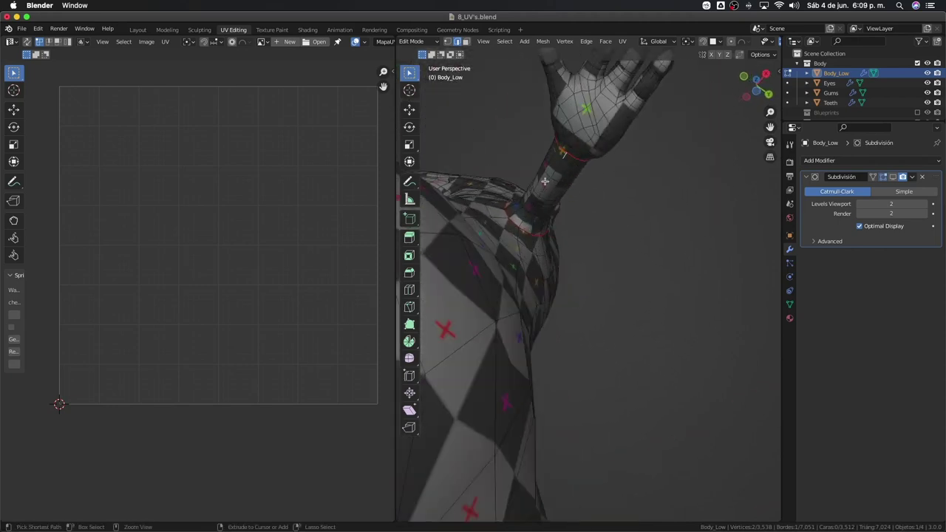
ctrl+click(530, 216)
right_click(537, 215)
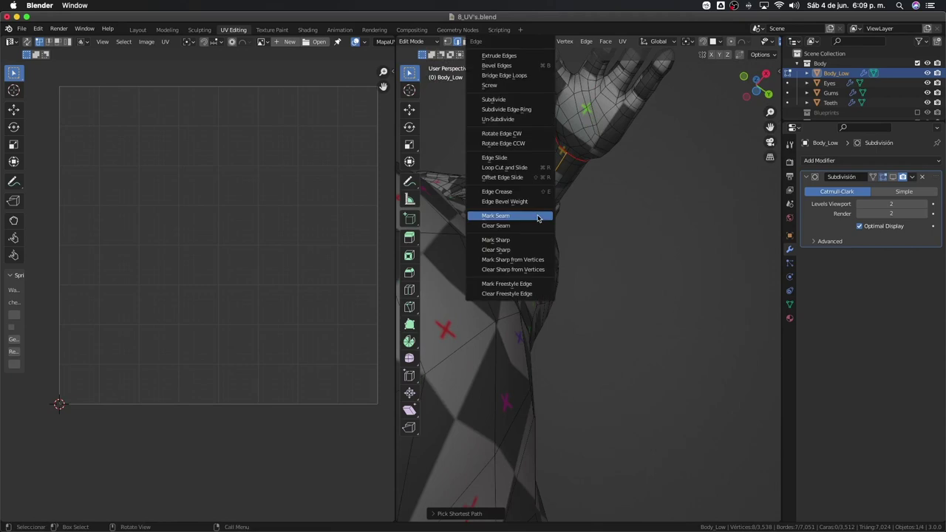
click(545, 215)
middle_drag(535, 183, 543, 186)
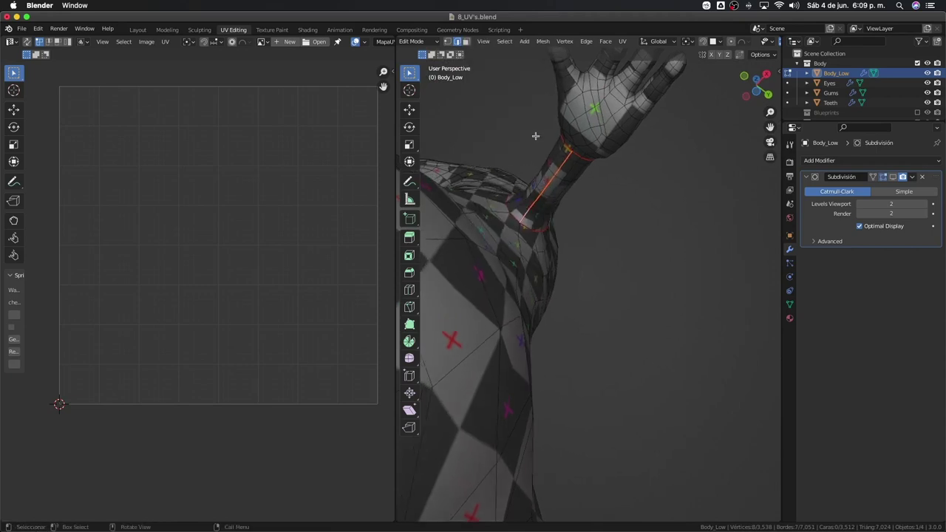
middle_drag(575, 167, 614, 229)
key(a)
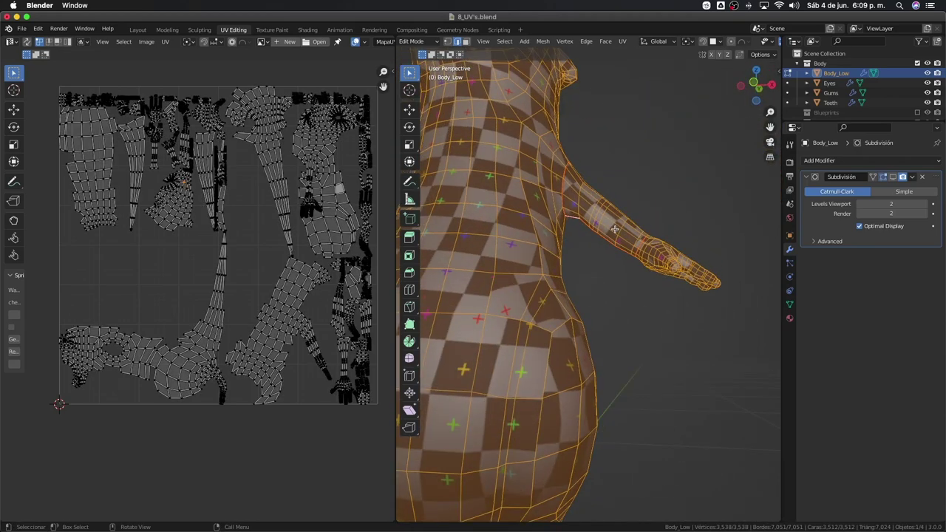
Step: Unwrap the body mesh along the new forearm seam, then reselect the connected body to show its UVs
key(u)
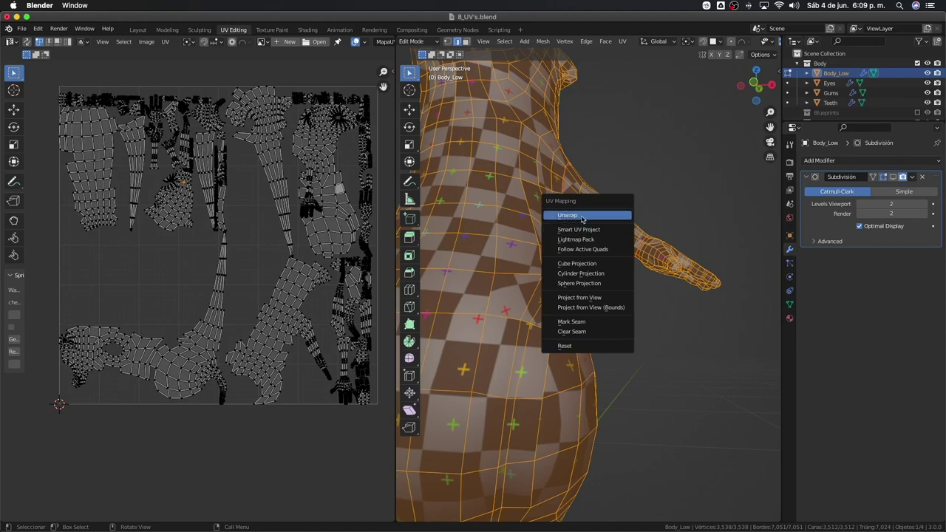
click(581, 215)
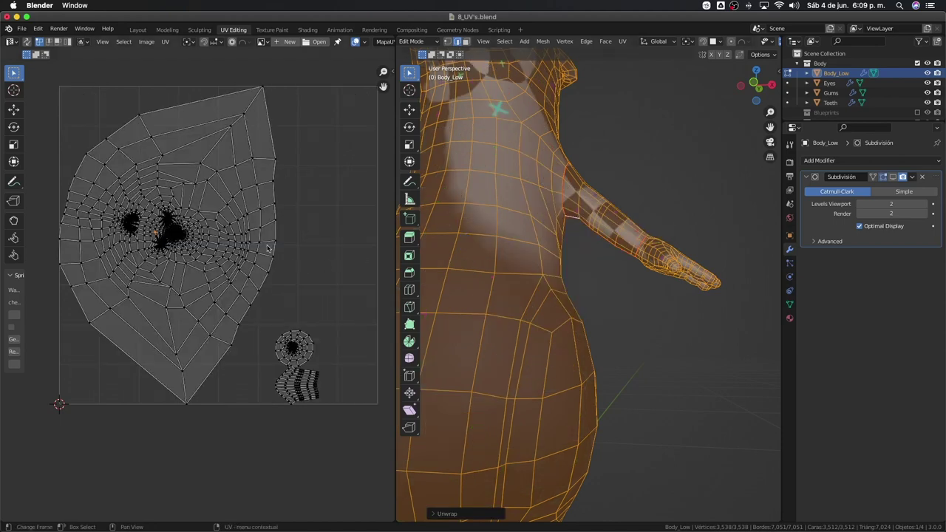
scroll(203, 206, down, 2)
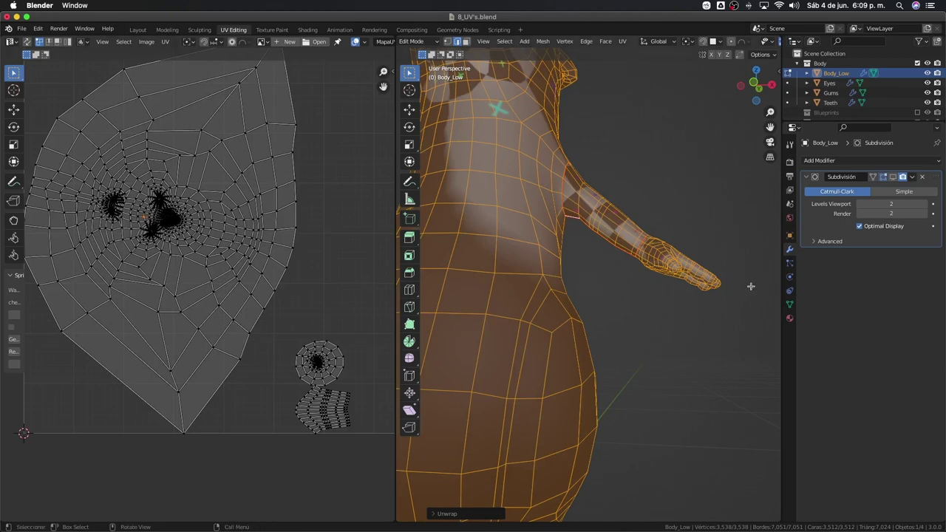
click(676, 299)
mouse_move(673, 298)
middle_down()
mouse_move(498, 328)
mouse_move(444, 308)
mouse_move(522, 264)
mouse_move(641, 294)
middle_up()
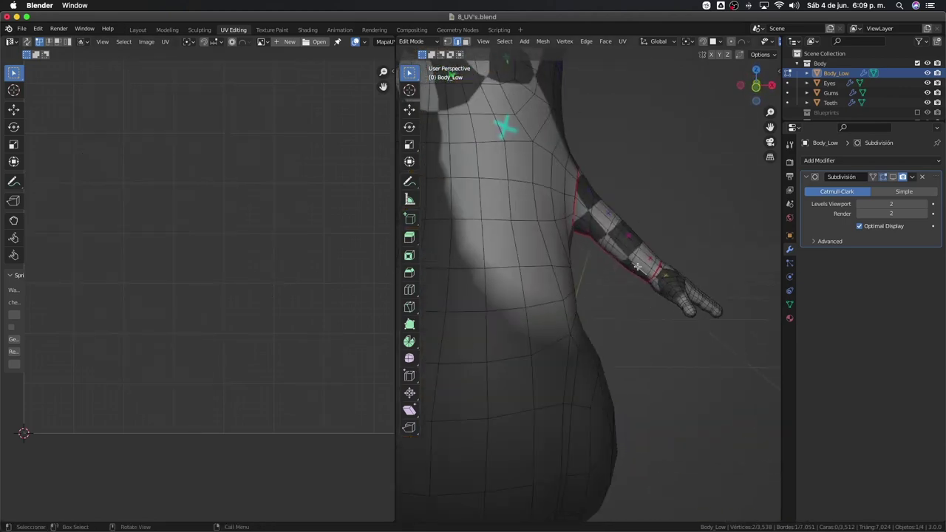
key(ctrl+l)
Step: Zoom and pan the UV Editor to the small circle and tube islands and box-select the central vertices
scroll(299, 266, down, 1)
scroll(306, 268, down, 1)
scroll(265, 334, up, 4)
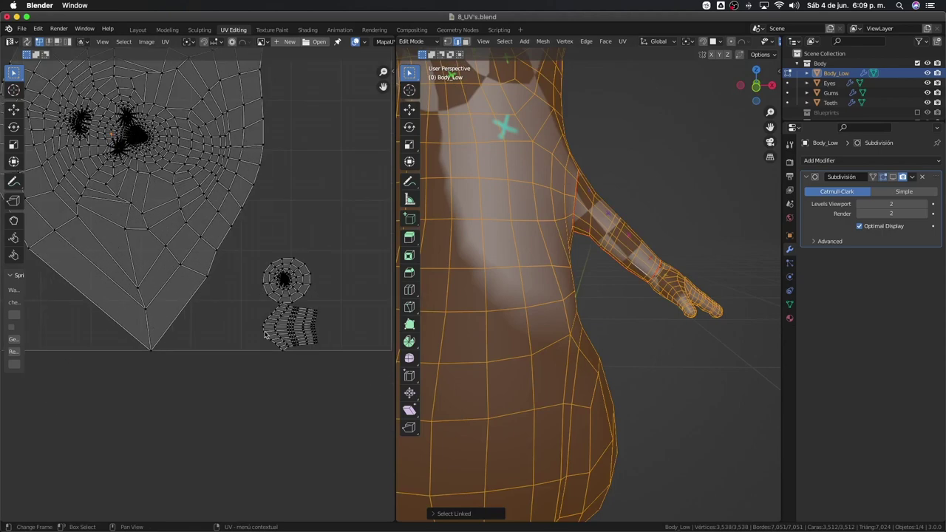
scroll(265, 334, up, 1)
mouse_move(265, 334)
middle_down()
mouse_move(232, 281)
mouse_move(220, 223)
middle_up()
scroll(249, 274, up, 1)
scroll(221, 223, up, 1)
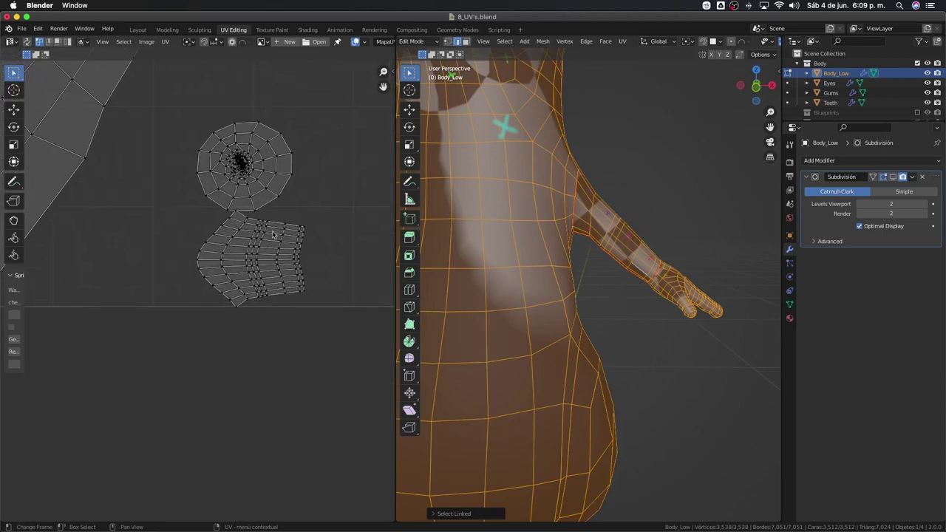
scroll(253, 190, down, 2)
scroll(253, 190, down, 2)
scroll(254, 190, down, 1)
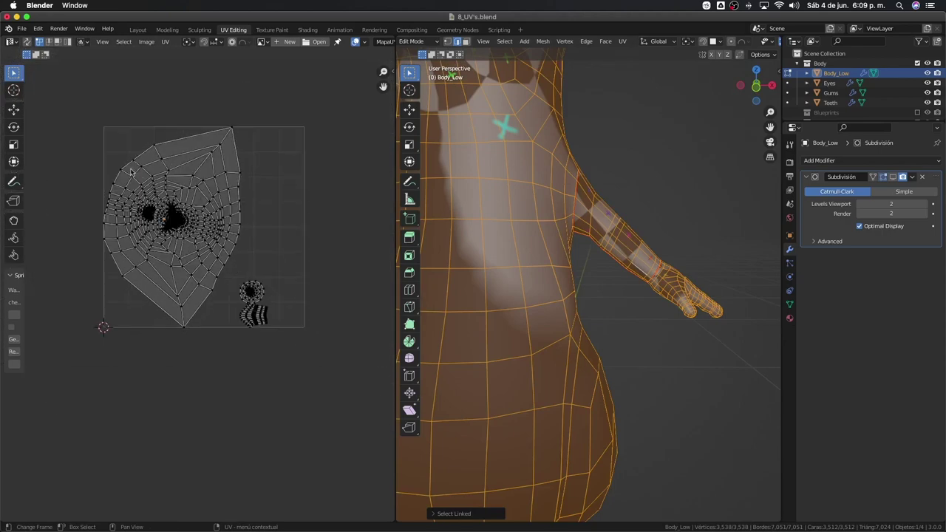
key(b)
drag(204, 245, 205, 245)
Step: Box-select around the round hand island in the UV layout
scroll(298, 342, up, 6)
middle_drag(313, 310, 224, 261)
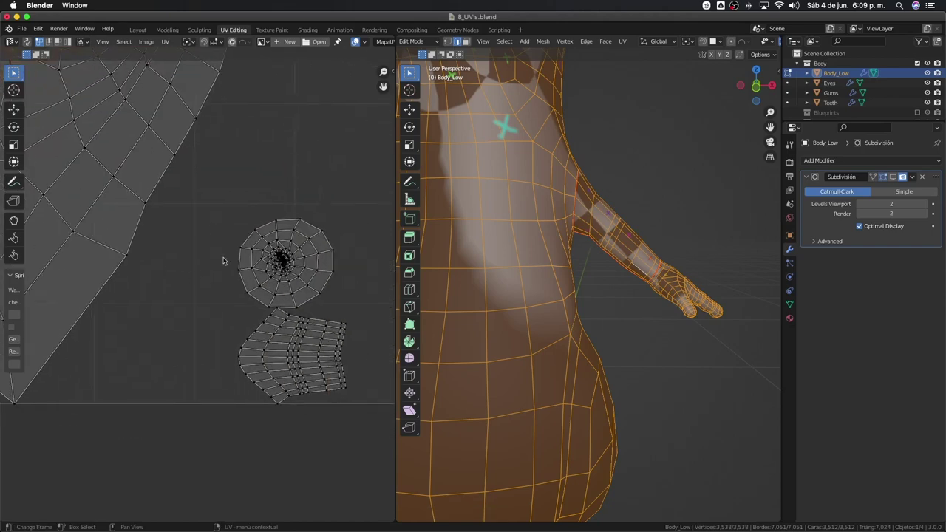
key(b)
drag(248, 213, 296, 275)
scroll(616, 349, down, 2)
scroll(663, 355, down, 2)
Step: Deselect the mesh and return to Object Mode
click(663, 355)
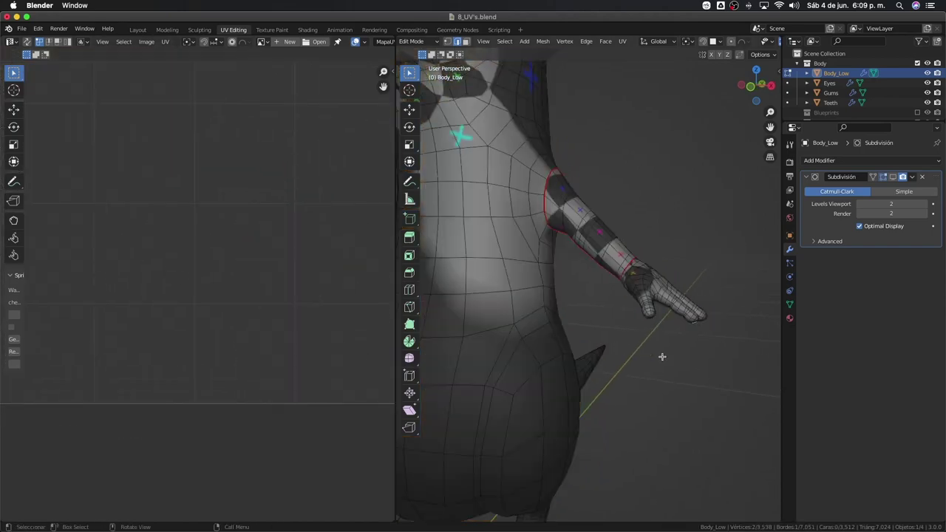
scroll(662, 357, down, 2)
key(Tab)
middle_drag(644, 353, 621, 363)
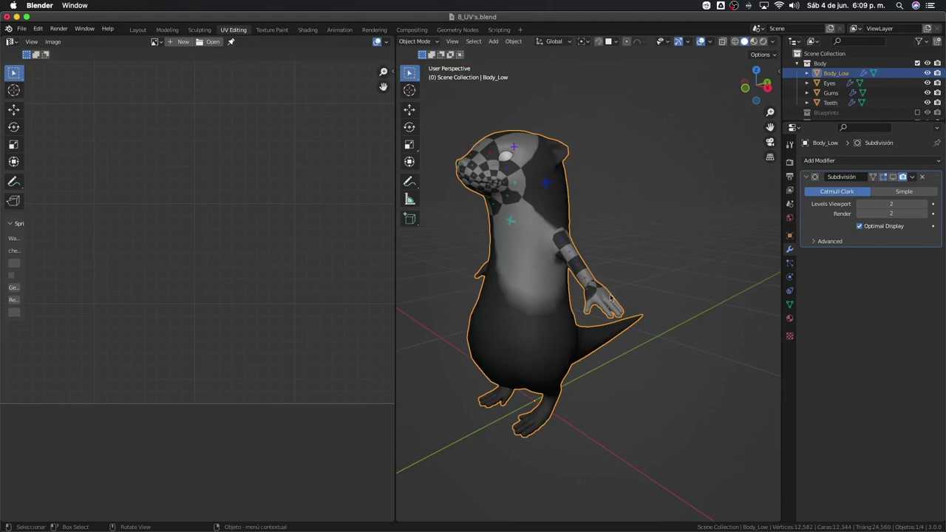
Step: Orbit the otter in Object Mode to check the checker texture from front, side and back
mouse_move(603, 303)
middle_down()
mouse_move(749, 414)
mouse_move(631, 314)
mouse_move(613, 263)
middle_up()
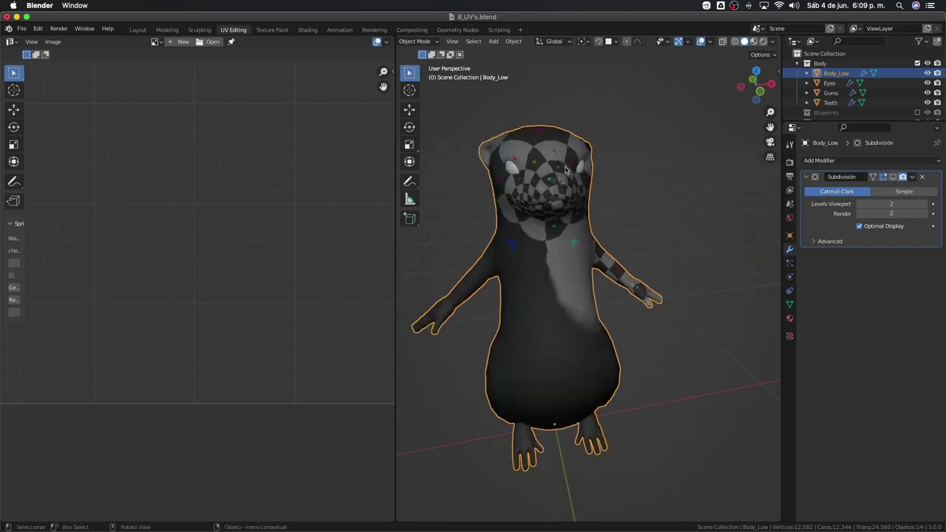
mouse_move(566, 169)
middle_down()
mouse_move(638, 202)
mouse_move(598, 207)
mouse_move(568, 183)
middle_up()
mouse_move(591, 213)
middle_down()
mouse_move(561, 272)
mouse_move(510, 328)
middle_up()
middle_drag(586, 374, 525, 362)
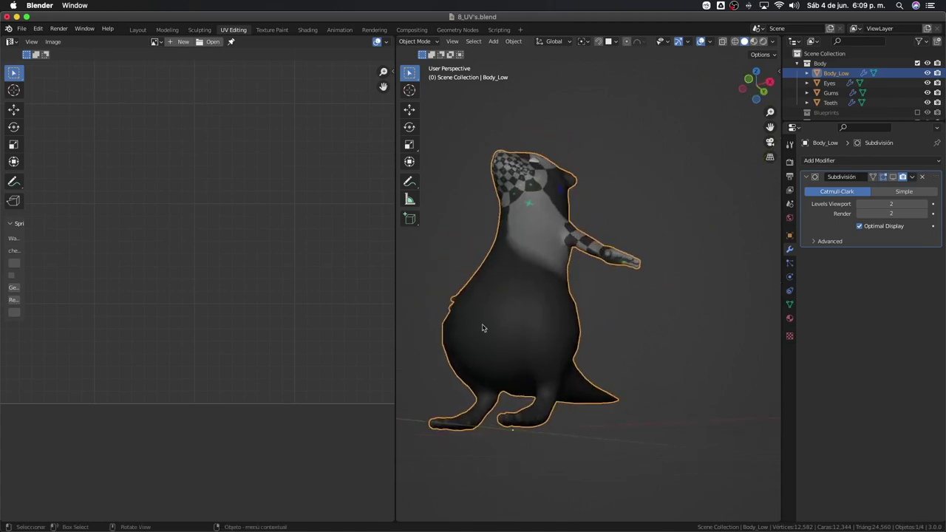
mouse_move(484, 328)
middle_down()
mouse_move(532, 348)
mouse_move(548, 291)
middle_up()
Step: In Edit Mode, select the whole body, zoom the UV Editor over its islands, then deselect
key(Tab)
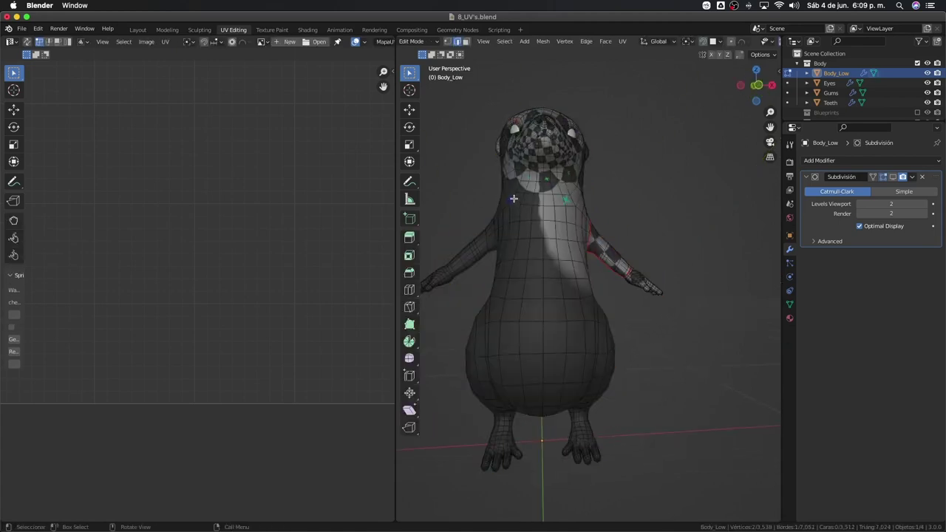
key(Tab)
key(Tab)
key(a)
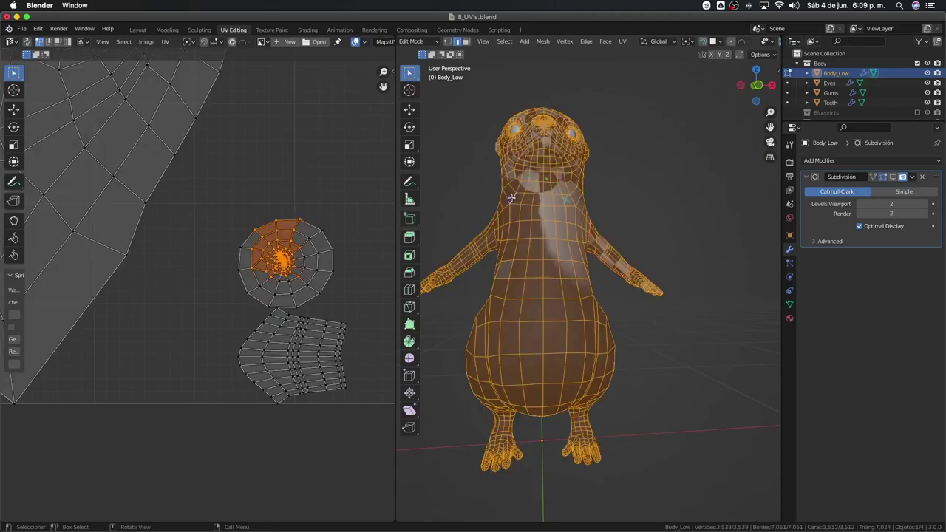
scroll(193, 262, up, 3)
scroll(159, 231, up, 3)
scroll(159, 230, down, 5)
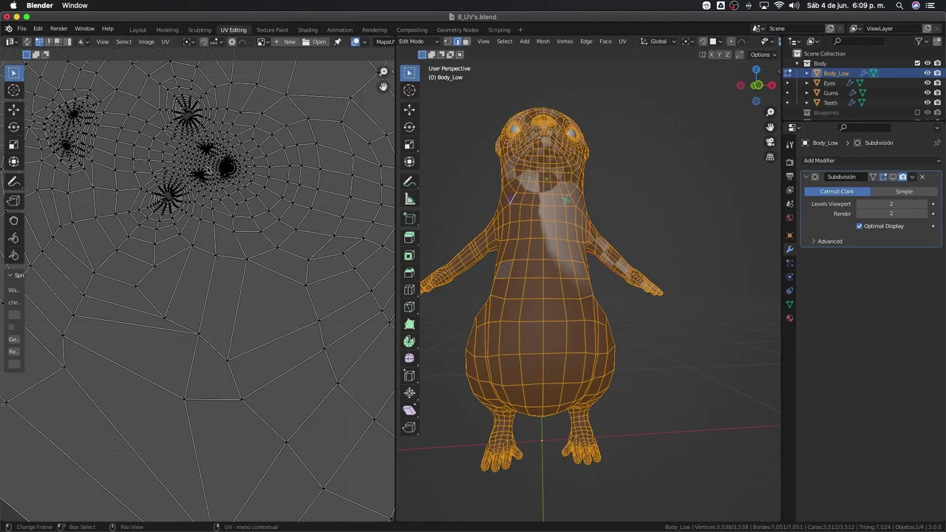
scroll(200, 211, up, 1)
scroll(229, 249, up, 3)
scroll(242, 171, down, 2)
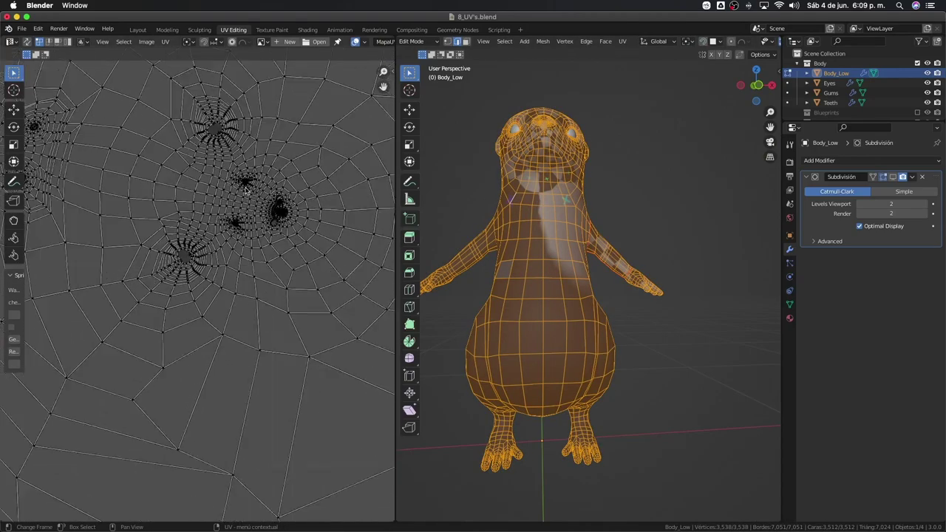
scroll(242, 170, down, 2)
scroll(232, 231, down, 3)
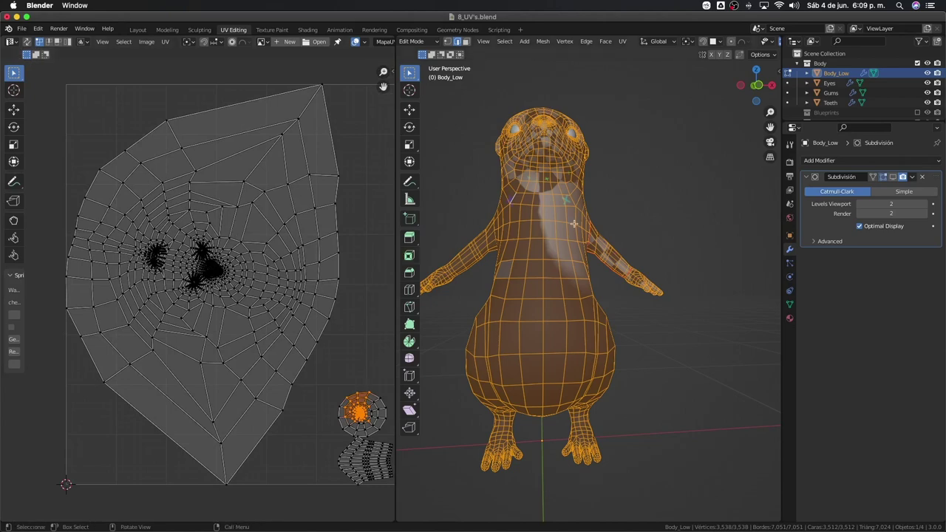
mouse_move(603, 218)
middle_down()
mouse_move(563, 243)
mouse_move(527, 232)
mouse_move(612, 234)
mouse_move(615, 218)
mouse_move(575, 194)
middle_up()
scroll(563, 244, up, 4)
key(alt+a)
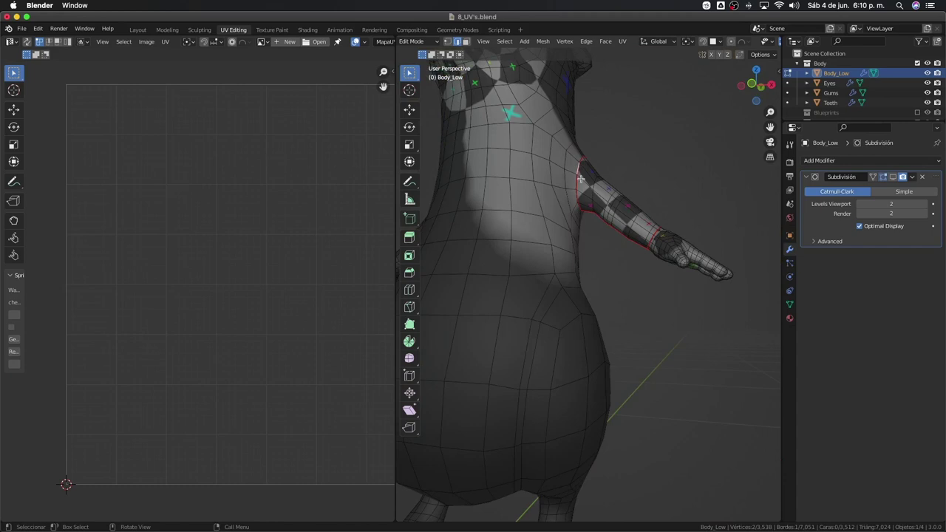
Step: Select every edge already marked as a seam with Select Similar > Seam
middle_drag(580, 170, 597, 175)
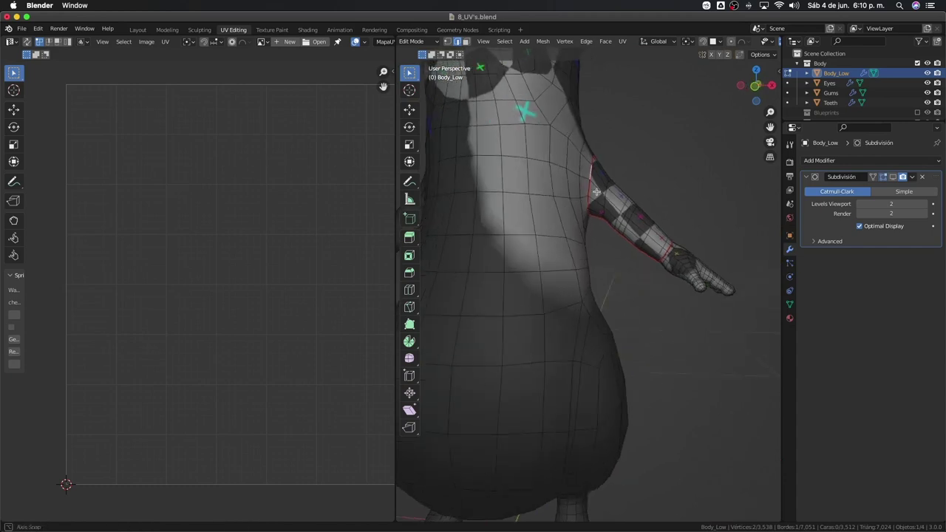
click(504, 41)
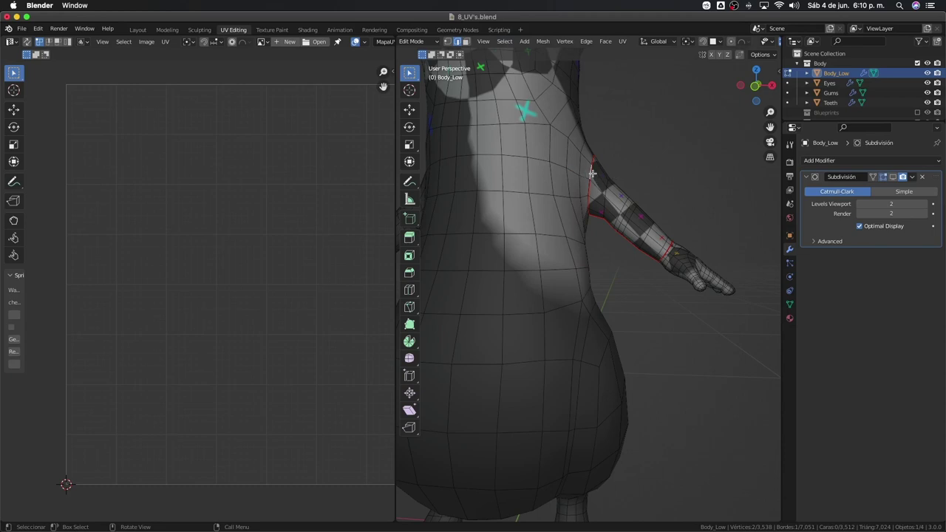
click(504, 41)
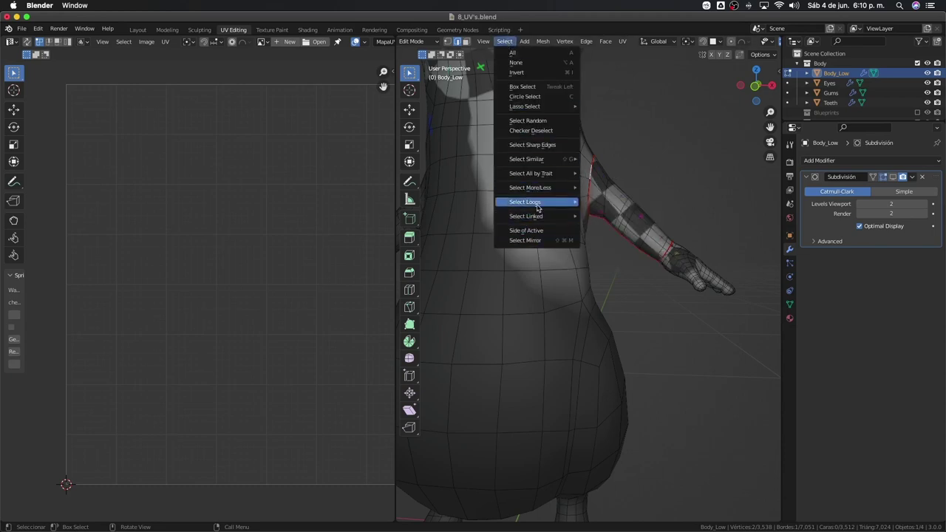
mouse_move(526, 159)
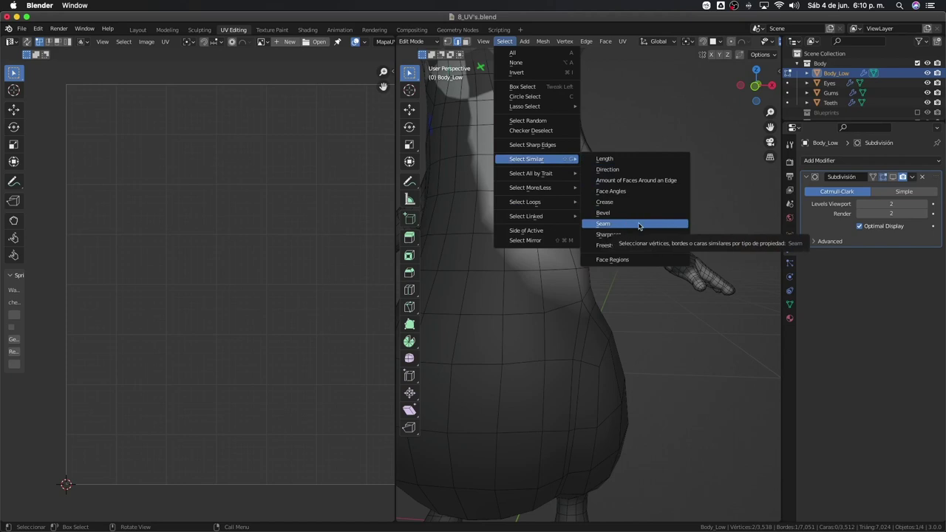
click(638, 223)
scroll(618, 204, down, 3)
Step: Mirror the seam selection onto the other arm and mark those edges as seams
middle_drag(618, 204, 562, 214)
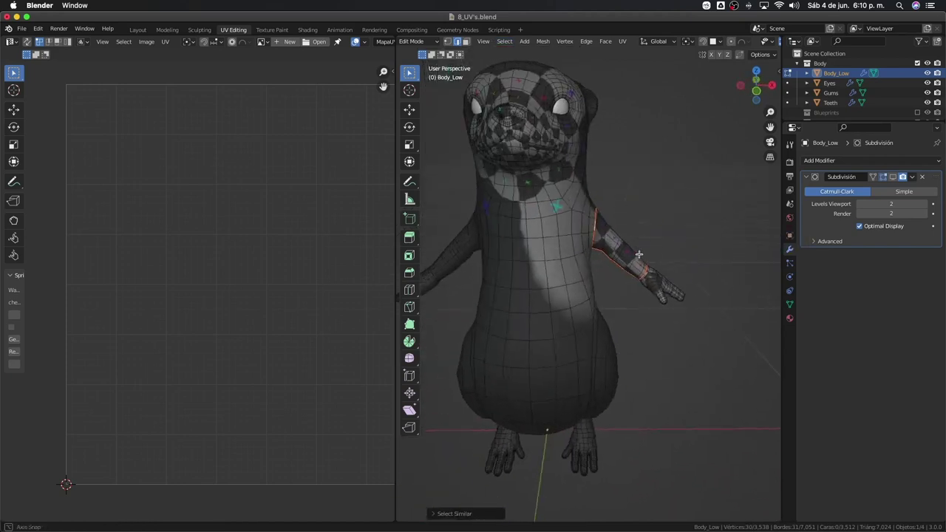
click(504, 42)
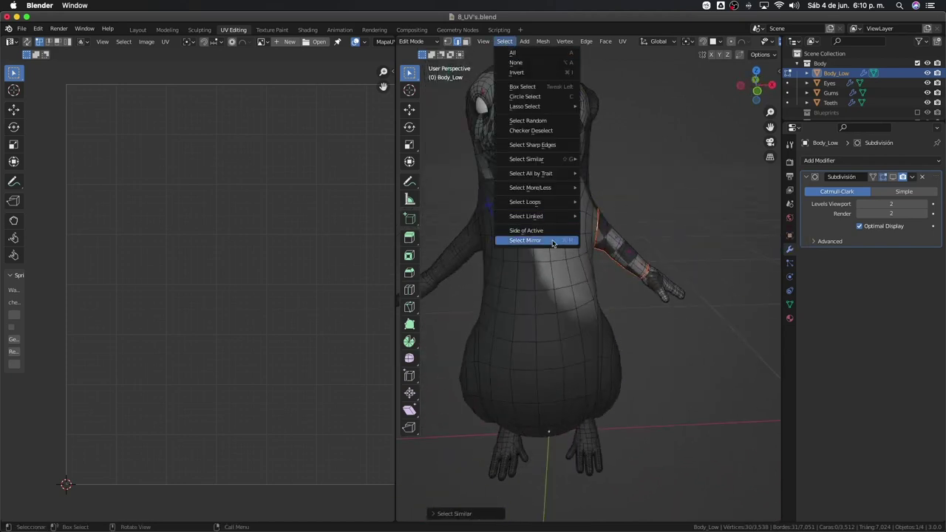
click(538, 239)
middle_drag(546, 243, 566, 238)
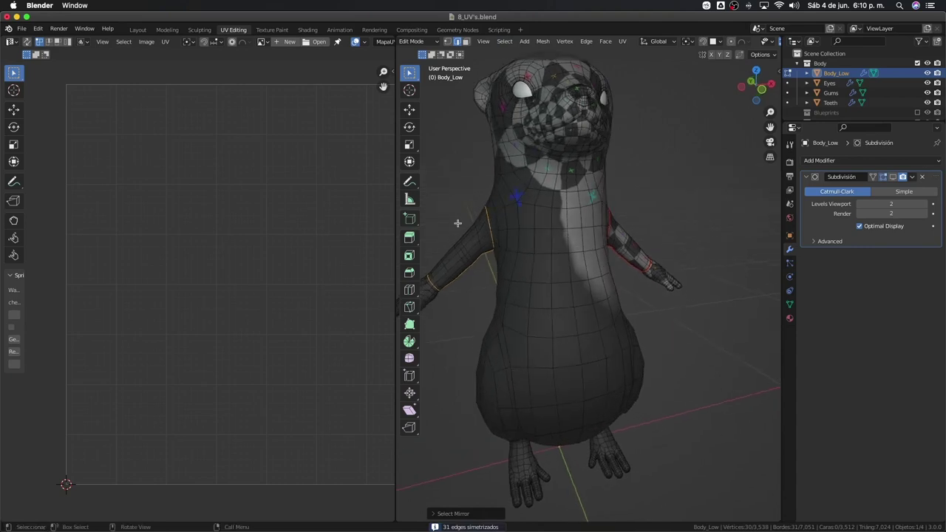
middle_drag(458, 223, 531, 209)
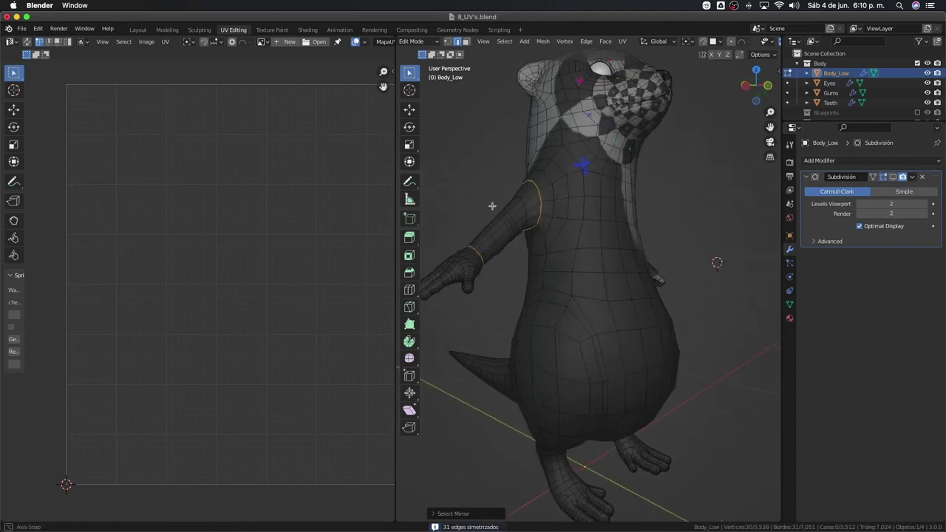
key(ctrl+e)
click(540, 233)
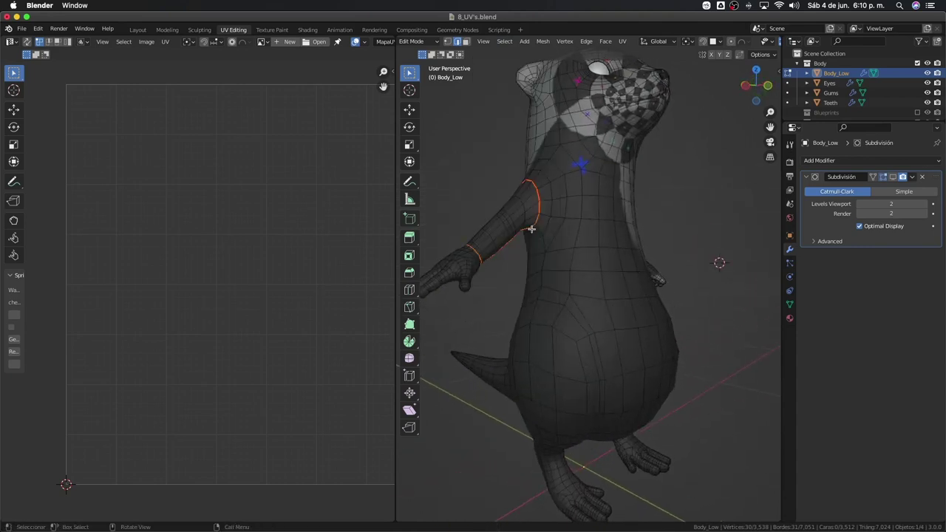
middle_drag(539, 233, 633, 244)
Step: Unwrap the whole body with the mirrored seams and check both arms' round and tube islands
key(a)
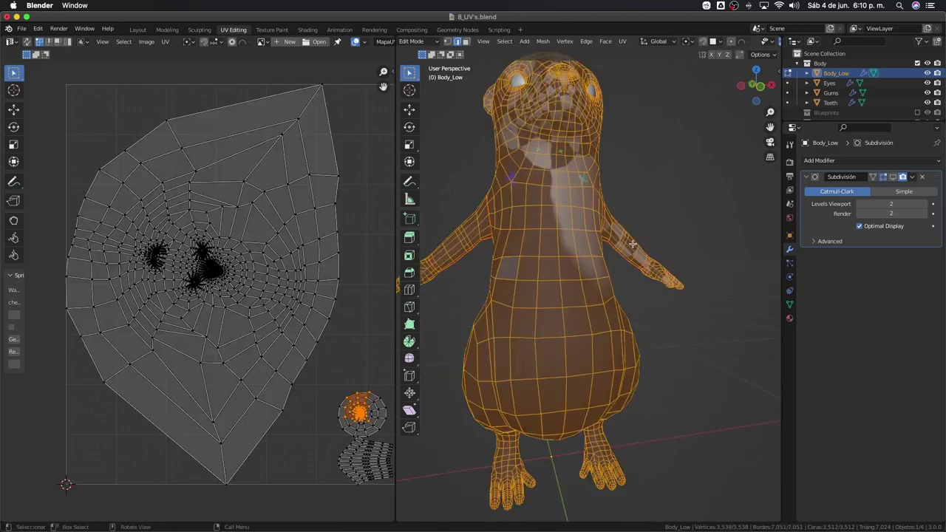
key(u)
click(633, 247)
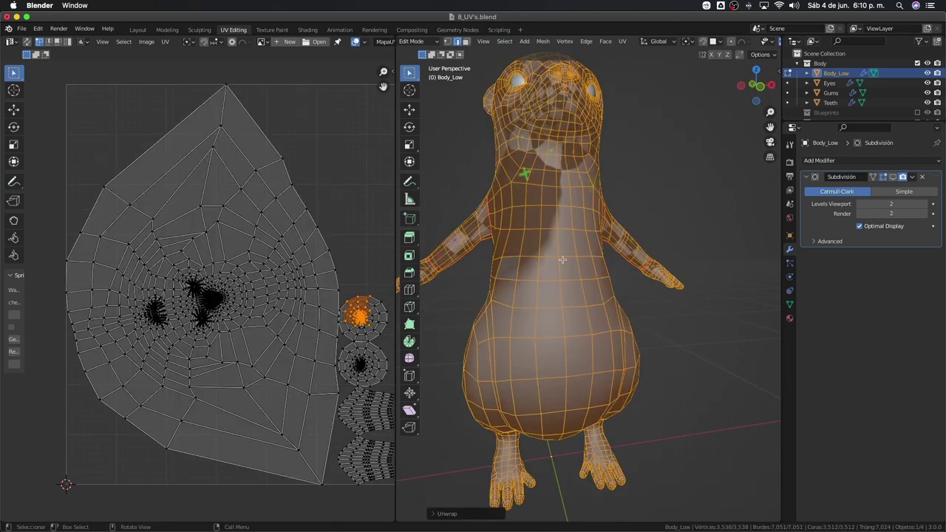
middle_drag(263, 342, 207, 266)
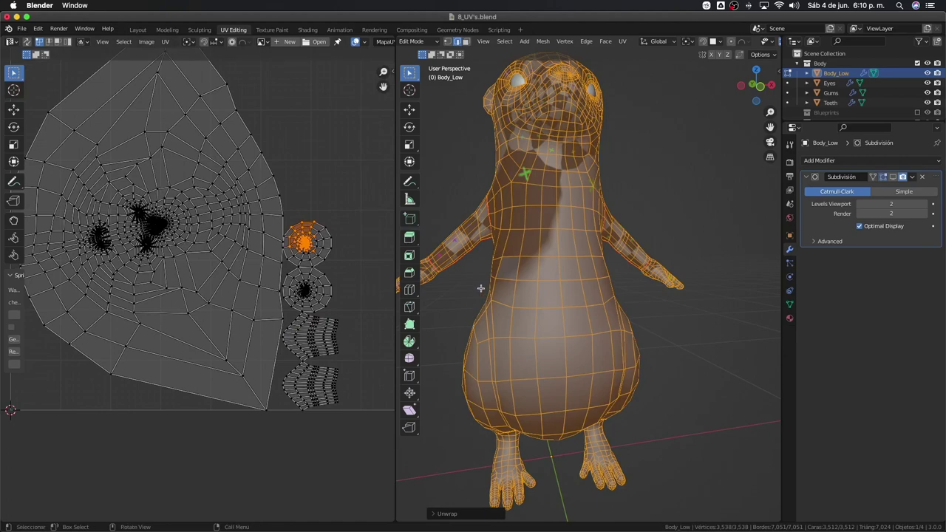
key(alt+a)
mouse_move(481, 290)
middle_down()
mouse_move(444, 297)
mouse_move(714, 313)
mouse_move(632, 301)
mouse_move(610, 195)
mouse_move(606, 239)
mouse_move(662, 159)
mouse_move(613, 221)
mouse_move(650, 209)
middle_up()
scroll(714, 313, down, 3)
scroll(632, 302, up, 5)
scroll(611, 195, down, 4)
scroll(606, 239, up, 4)
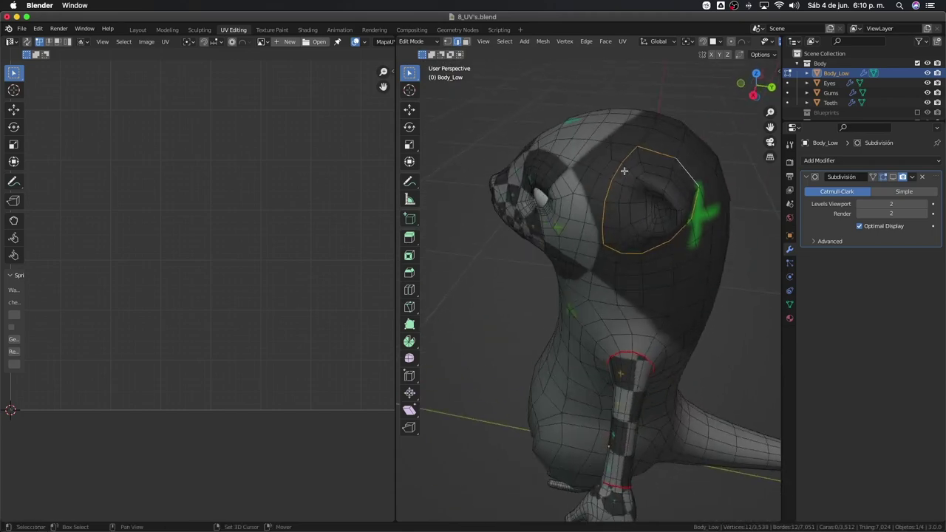
Step: Orbit to the side of the head and mark the ear loop as a seam
middle_drag(624, 171, 627, 217)
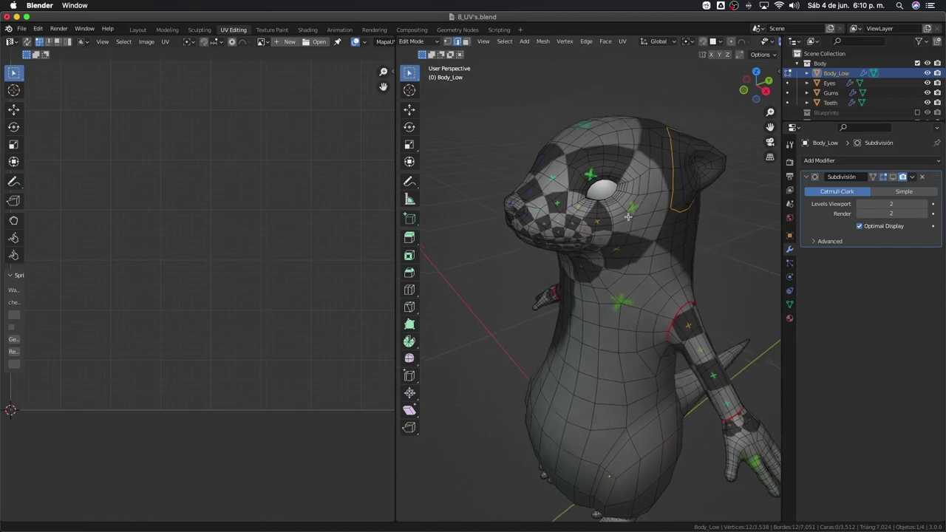
scroll(628, 217, up, 5)
middle_drag(592, 221, 583, 158)
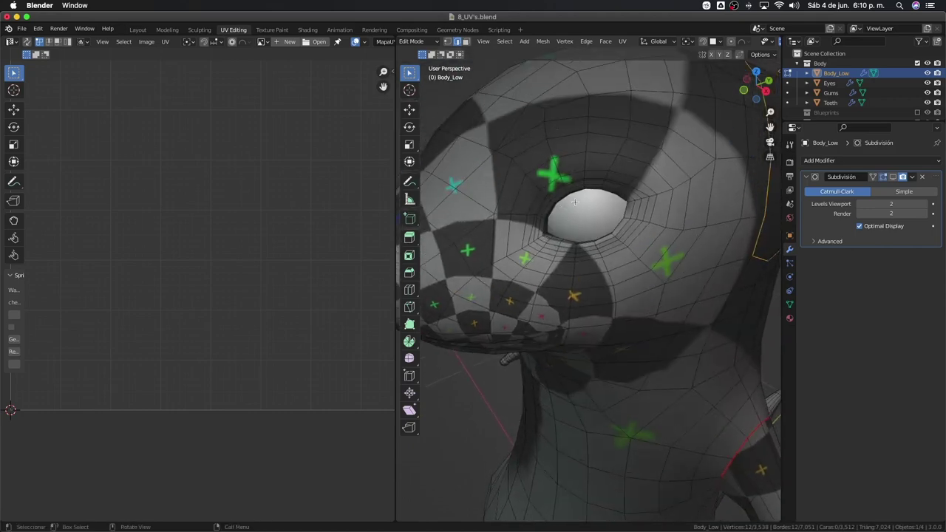
middle_drag(592, 191, 607, 190)
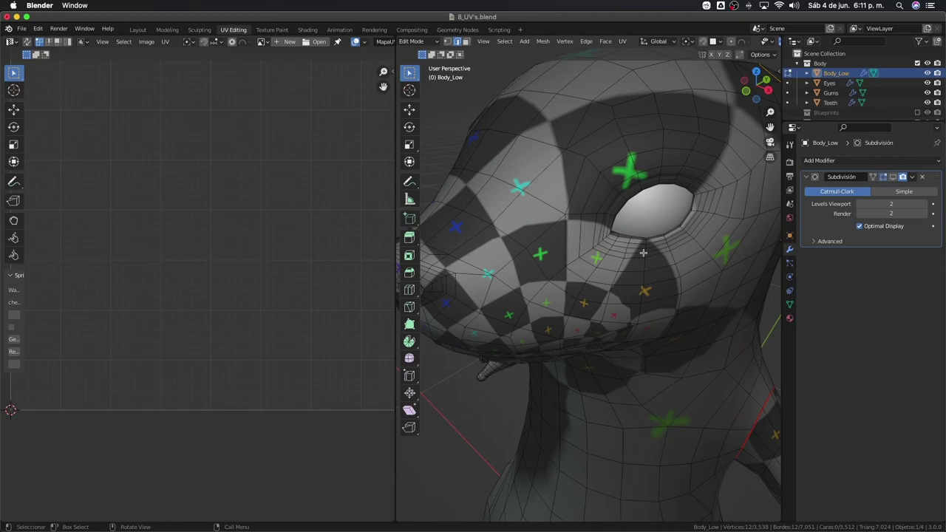
scroll(624, 283, down, 5)
mouse_move(624, 283)
middle_down()
mouse_move(584, 211)
mouse_move(568, 211)
middle_up()
key(ctrl+e)
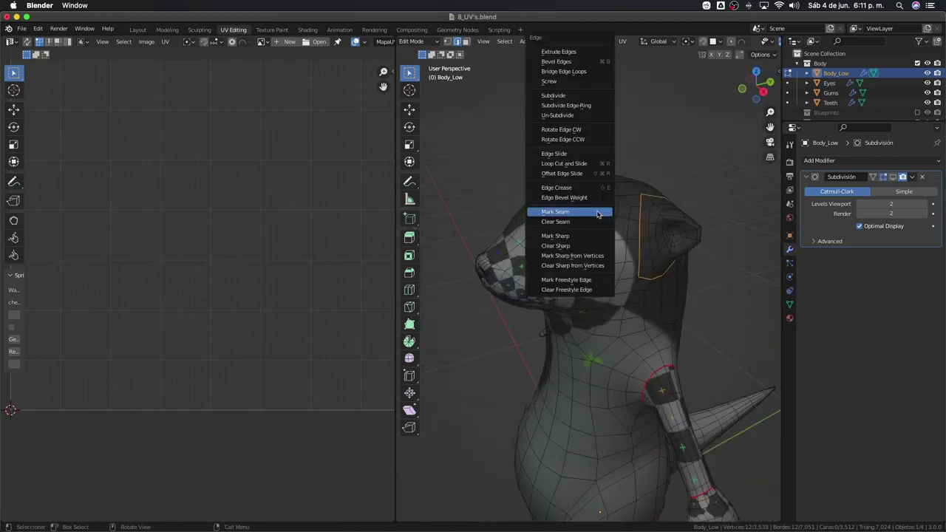
click(597, 212)
Step: Select edge chains across the head top, around the neck and behind the cheek, and mark them as seams
alt+click(618, 187)
mouse_move(617, 187)
middle_down()
mouse_move(590, 245)
mouse_move(600, 238)
mouse_move(619, 257)
mouse_move(596, 300)
mouse_move(605, 280)
mouse_move(555, 296)
mouse_move(604, 321)
mouse_move(554, 281)
mouse_move(569, 267)
mouse_move(621, 287)
mouse_move(615, 239)
mouse_move(584, 257)
mouse_move(647, 249)
middle_up()
alt+click(582, 239)
alt+shift+click(617, 235)
key(c)
key(Escape)
right_click(584, 256)
click(584, 257)
Step: Unwrap the whole body with the new head seams and inspect the checker on the head and neck
key(a)
key(u)
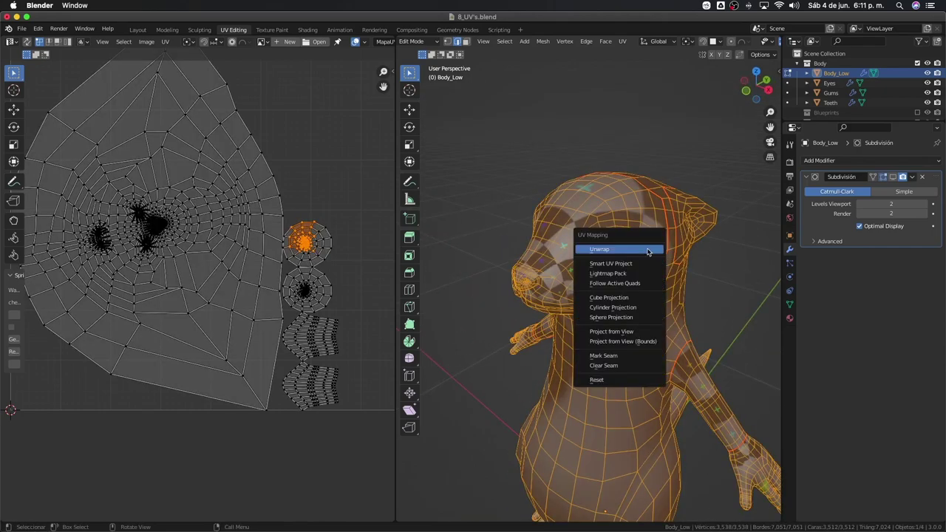
click(646, 250)
click(789, 290)
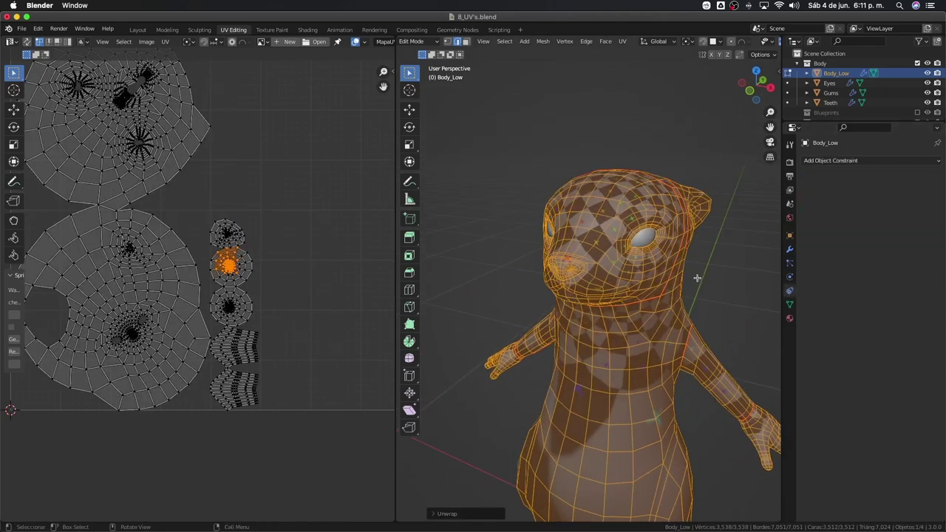
click(673, 276)
mouse_move(673, 275)
middle_down()
mouse_move(550, 247)
mouse_move(616, 217)
middle_up()
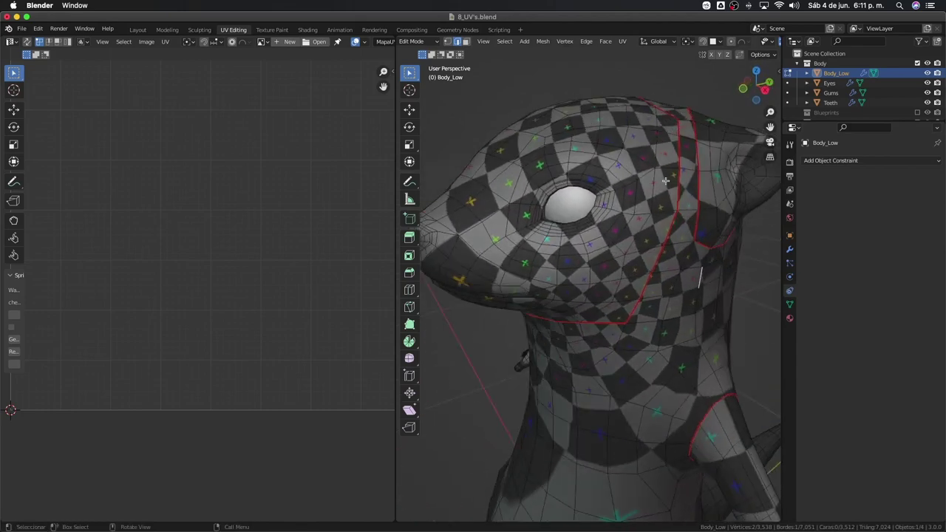
Step: Toggle X-ray to check hidden seams and test annotation strokes near the eye, undoing them
key(alt+z)
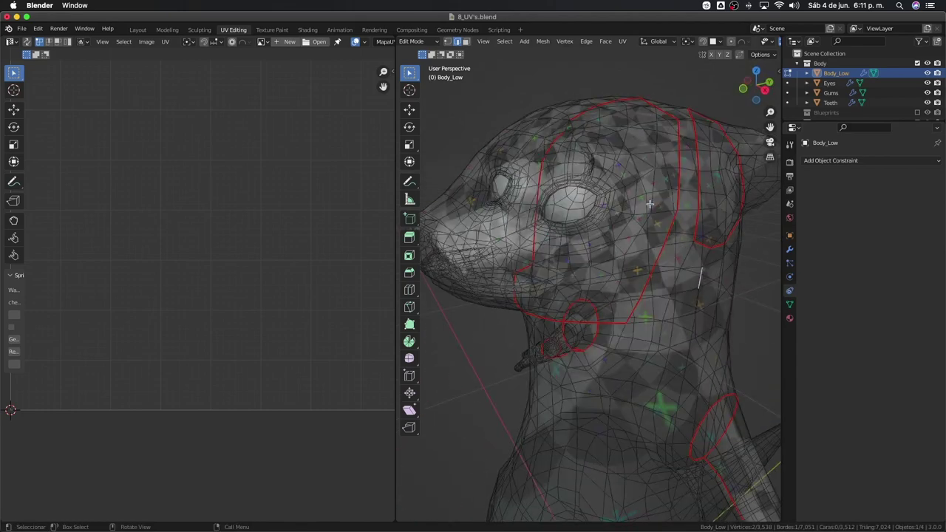
key(alt+z)
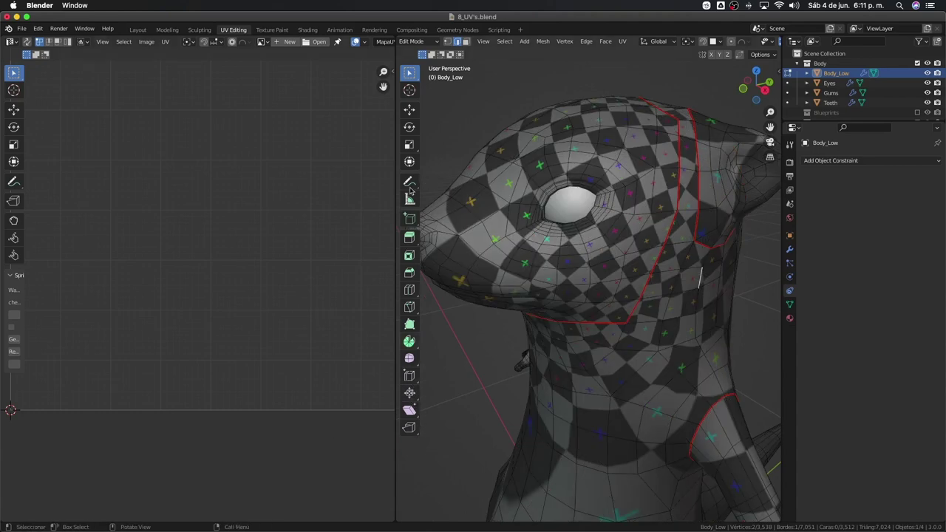
click(410, 181)
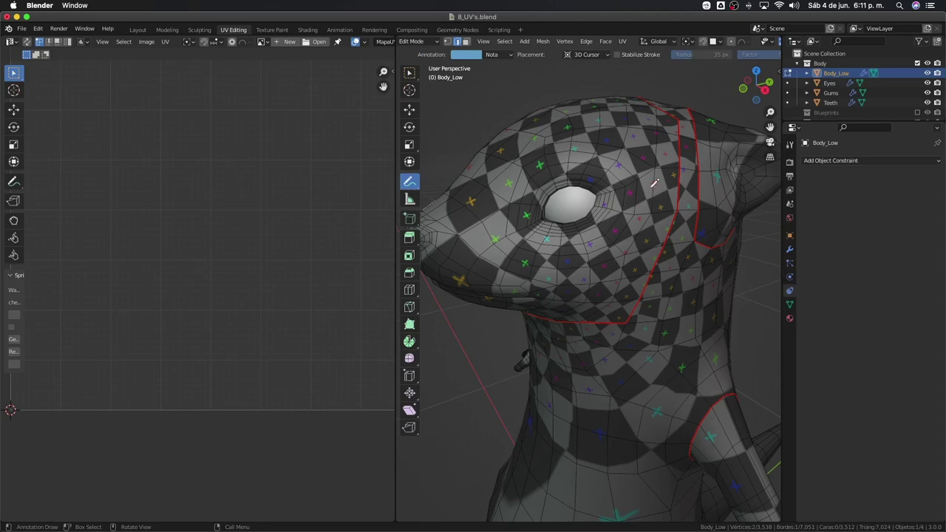
key(ctrl+z)
key(n)
click(775, 115)
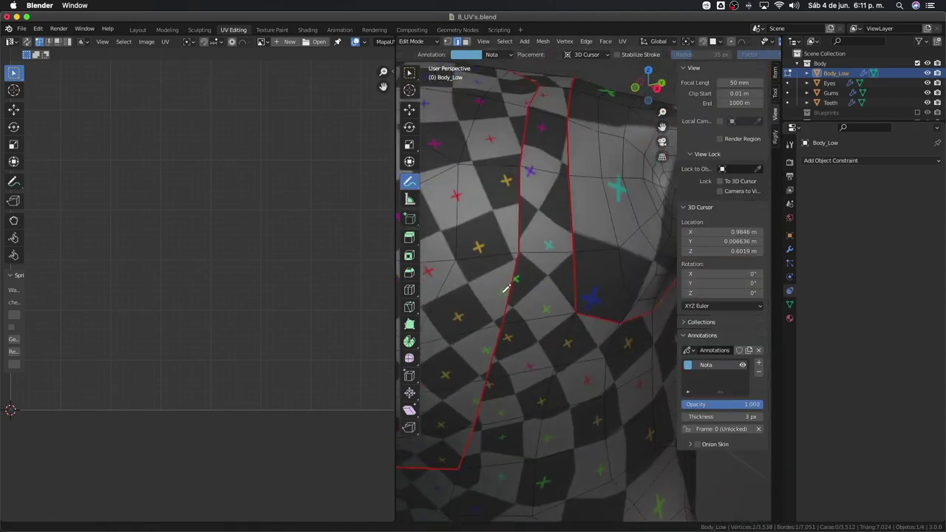
middle_drag(614, 268, 648, 263)
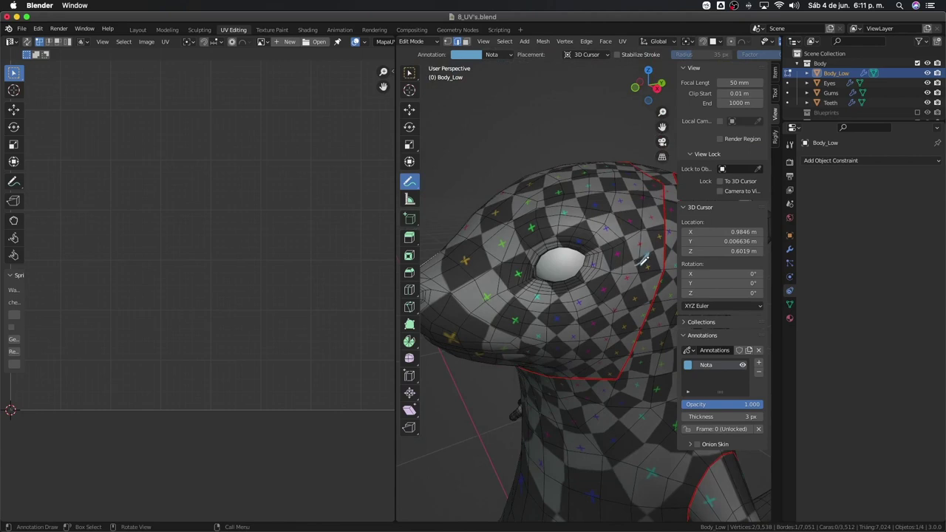
drag(642, 261, 656, 264)
key(ctrl+z)
mouse_move(488, 297)
middle_down()
mouse_move(482, 306)
mouse_move(514, 320)
middle_up()
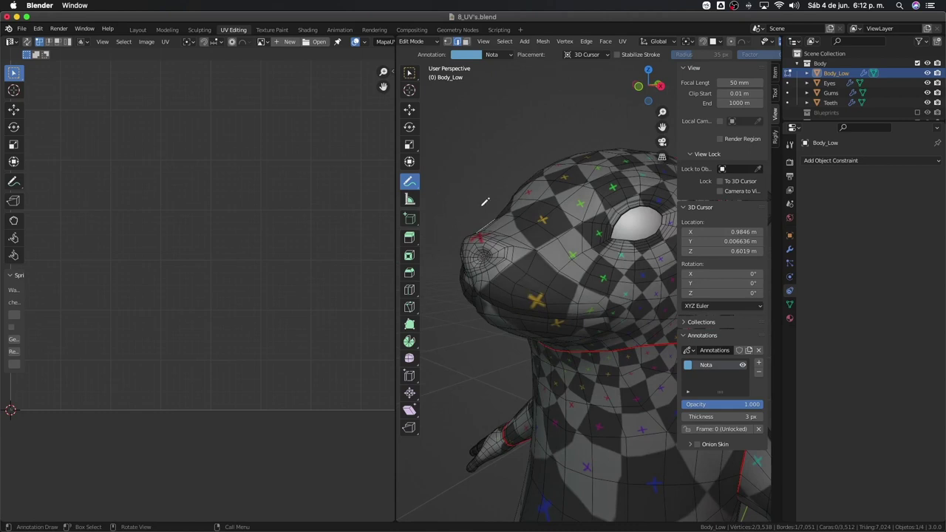
Step: Show the body's UVs and turn on Pixel Coordinates in the UV Editor's View sidebar
key(a)
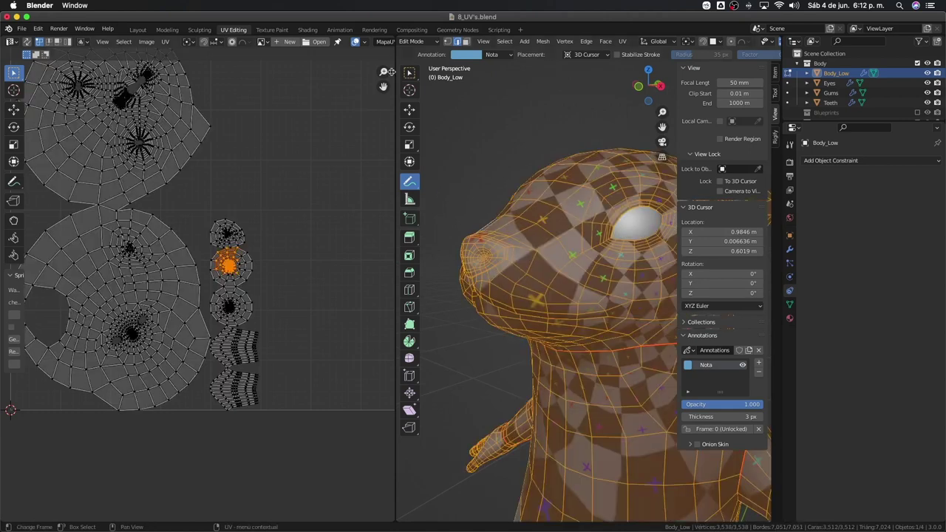
click(390, 71)
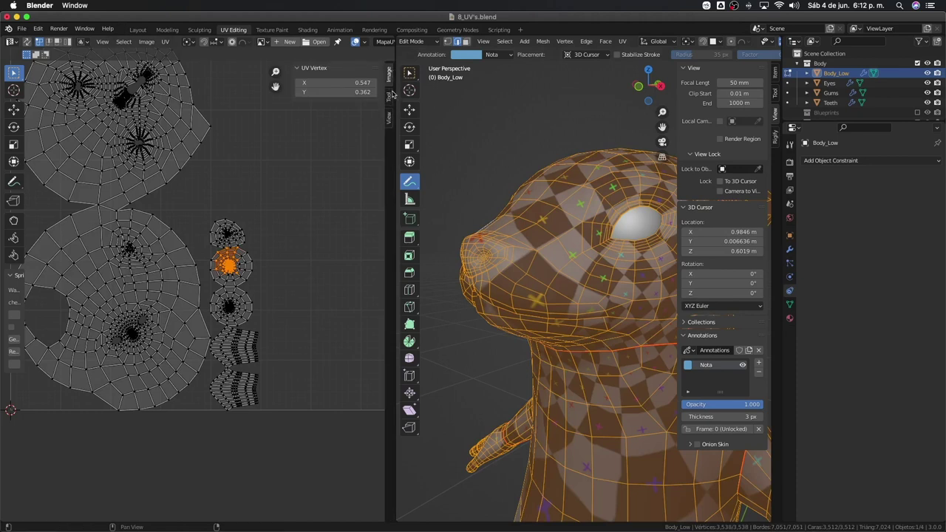
click(388, 119)
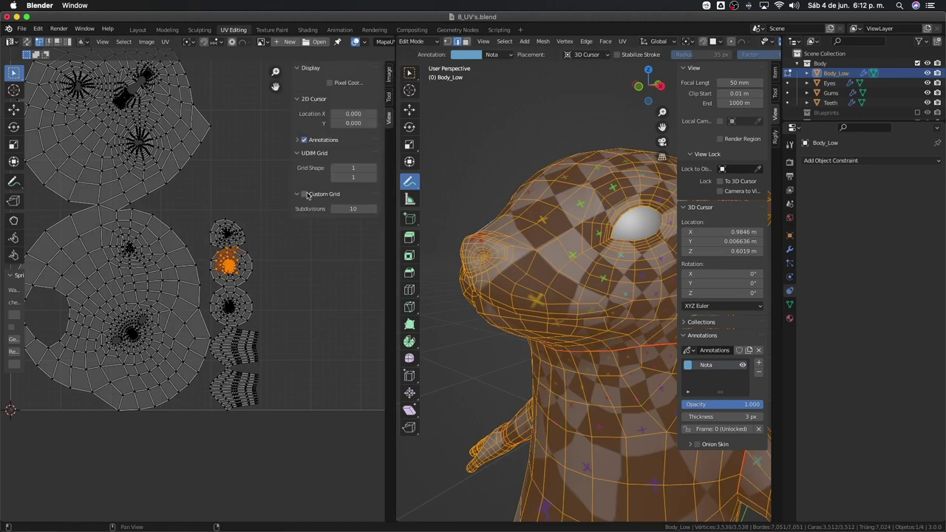
key(alt+a)
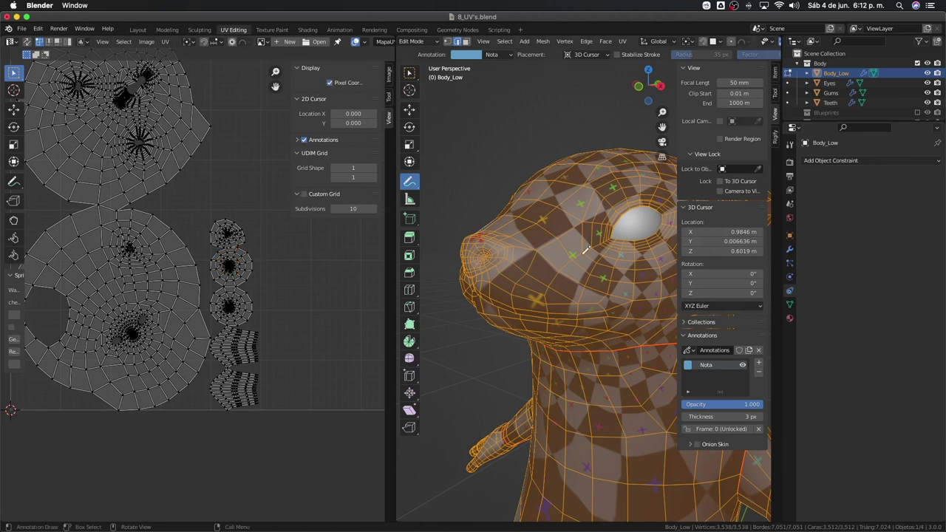
click(410, 74)
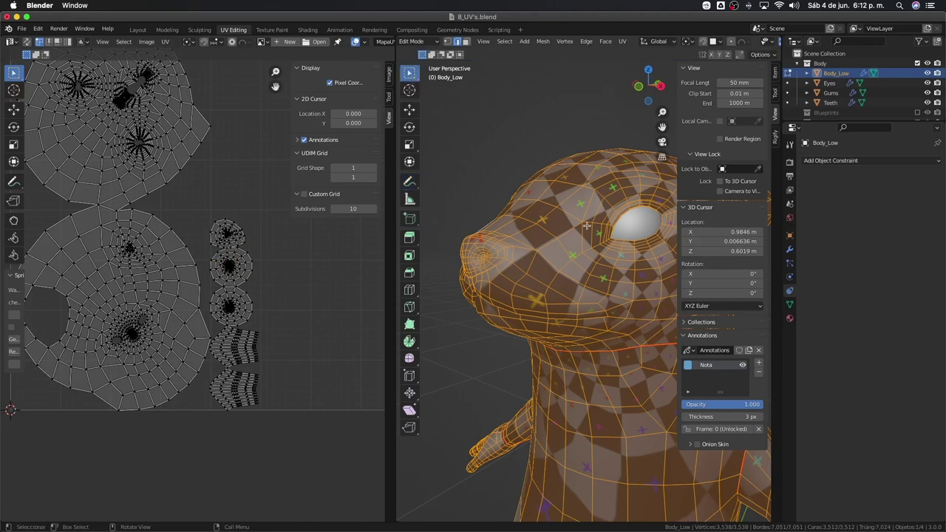
Step: Select the edge loop across the otter's cheek, trimming off its horizontal part
key(n)
click(593, 269)
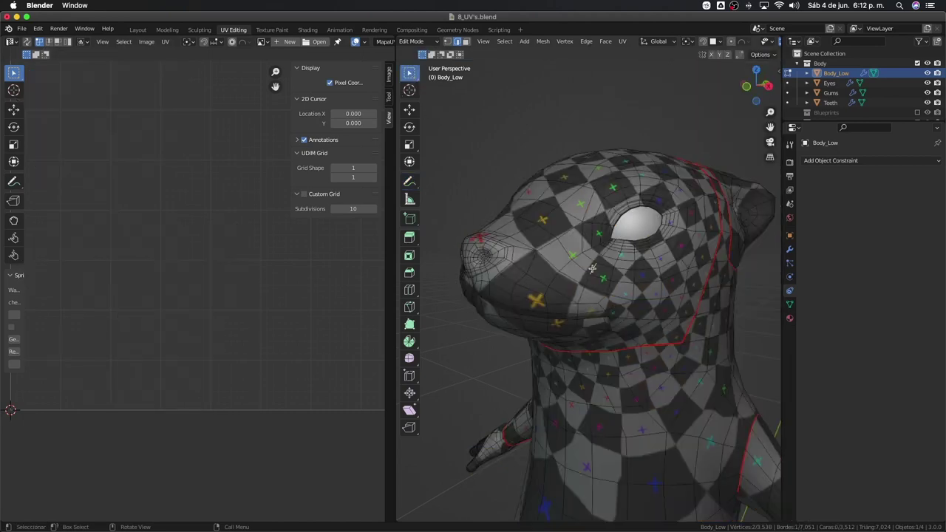
mouse_move(593, 269)
middle_down()
mouse_move(583, 253)
mouse_move(549, 263)
middle_up()
scroll(583, 254, up, 2)
alt+click(550, 263)
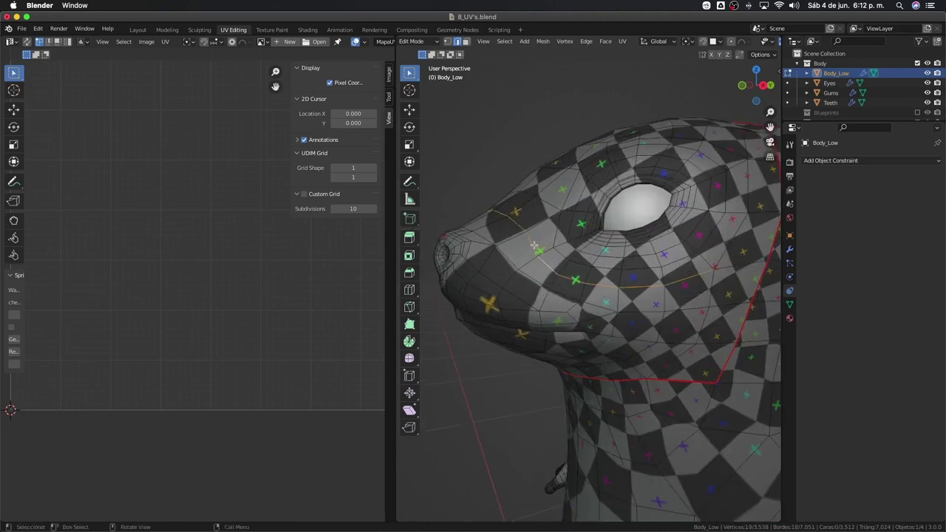
key(c)
middle_drag(584, 280, 734, 283)
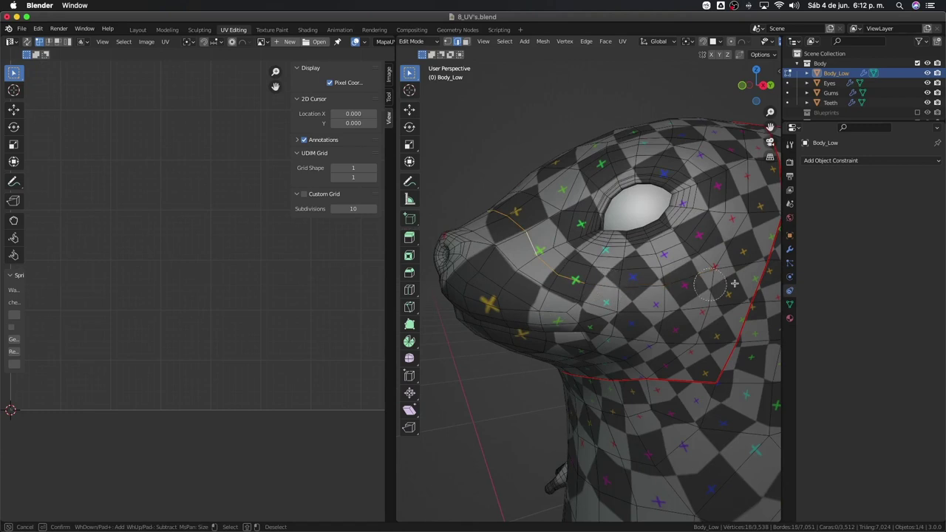
key(Escape)
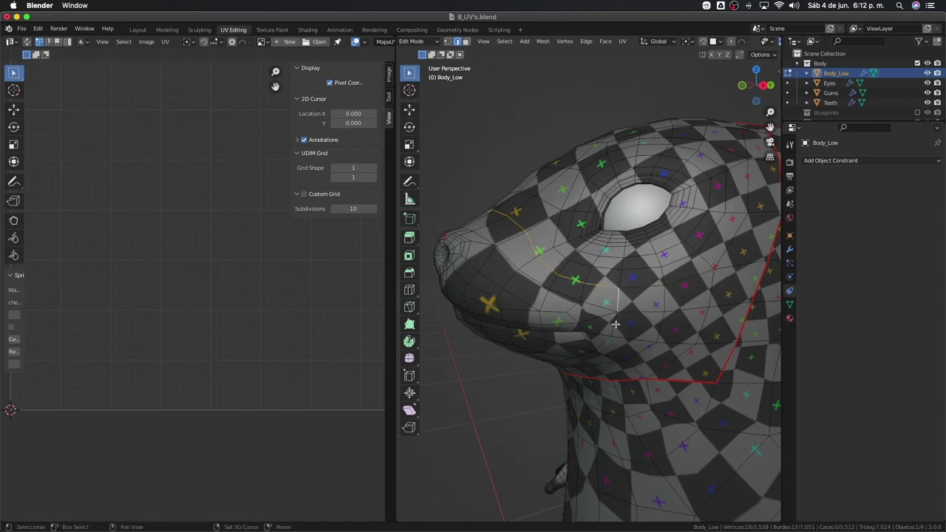
Step: Extend the path along the mouth loop, drop its left half, and mark it as a seam
ctrl+click(615, 324)
mouse_move(615, 324)
middle_down()
mouse_move(628, 301)
mouse_move(647, 311)
mouse_move(576, 311)
middle_up()
ctrl+click(636, 275)
middle_drag(590, 312, 662, 342)
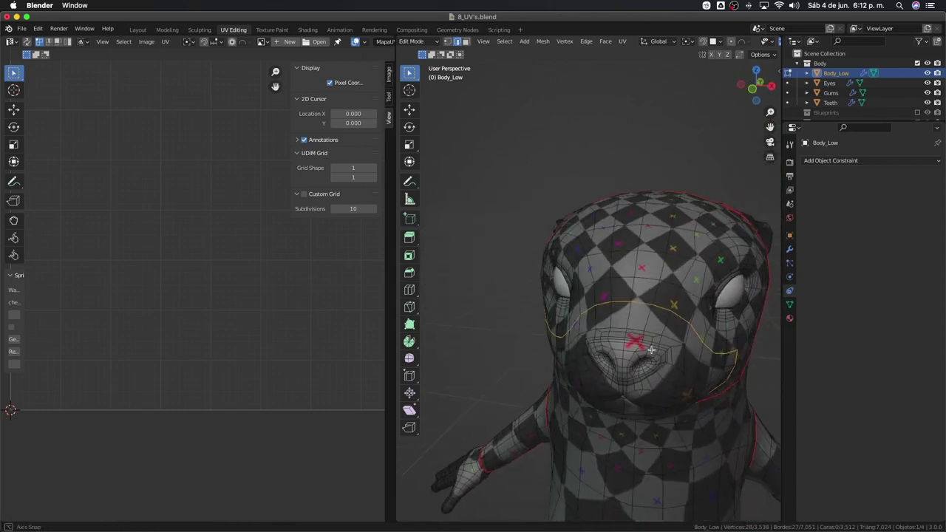
key(KP_1)
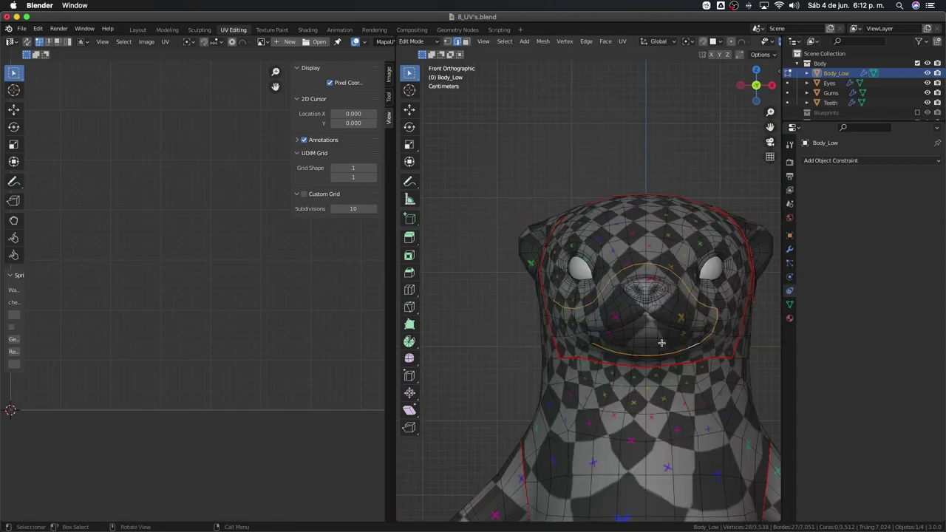
middle_drag(604, 276, 612, 342)
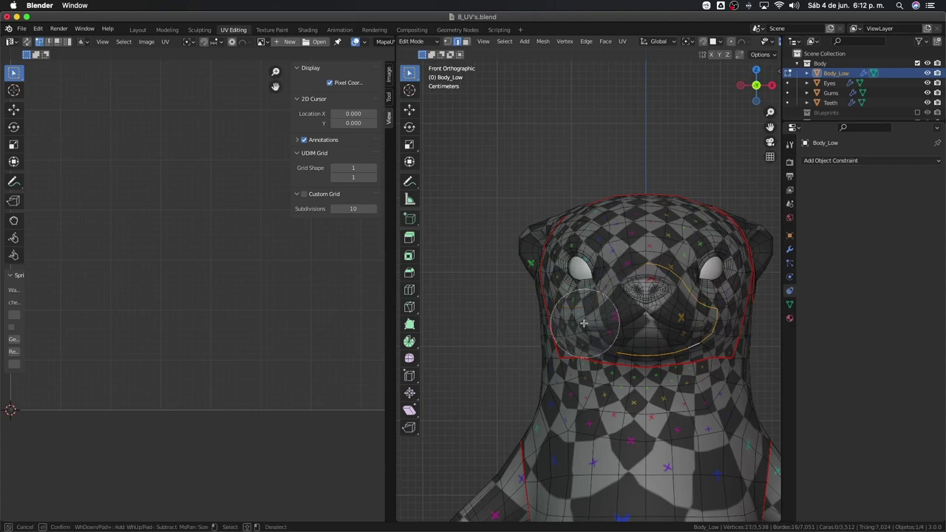
right_click(612, 341)
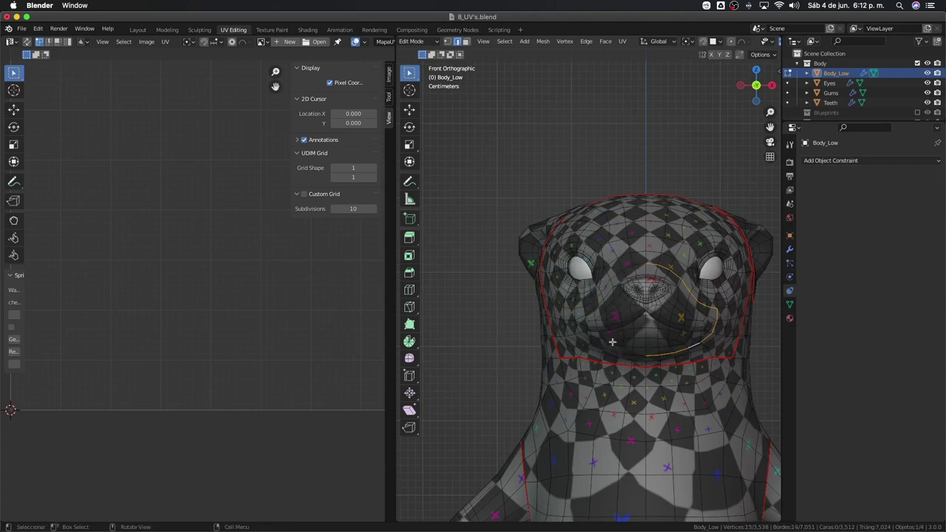
right_click(652, 356)
click(652, 356)
Step: Mirror the snout seam path to the other cheek and mark it as a seam
click(504, 41)
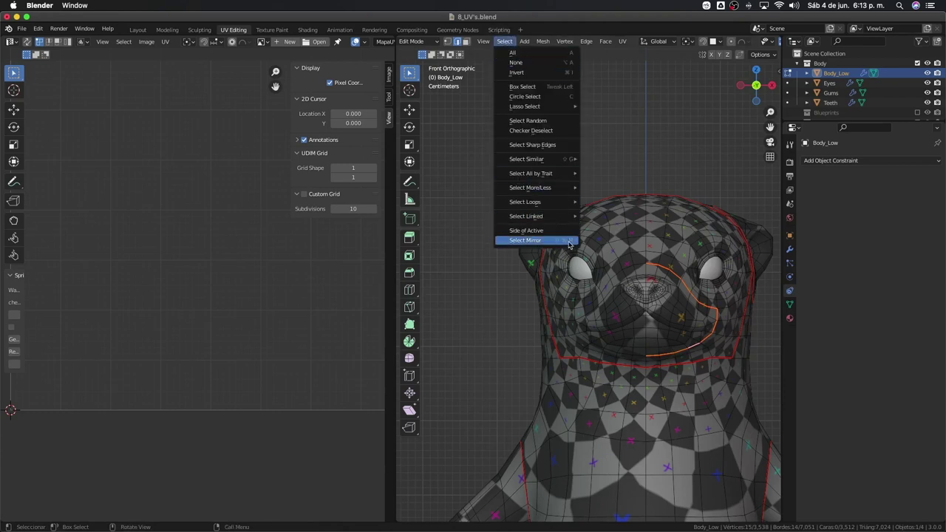
click(569, 244)
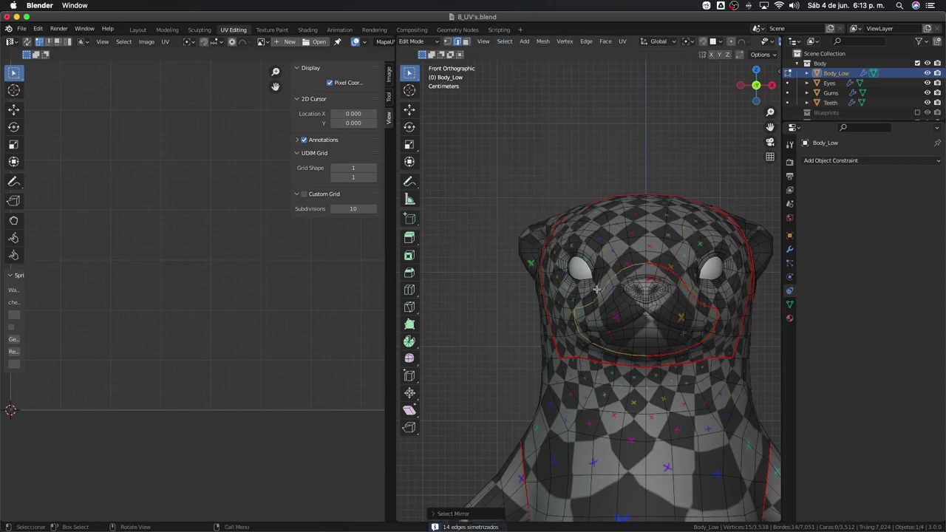
right_click(598, 210)
click(599, 210)
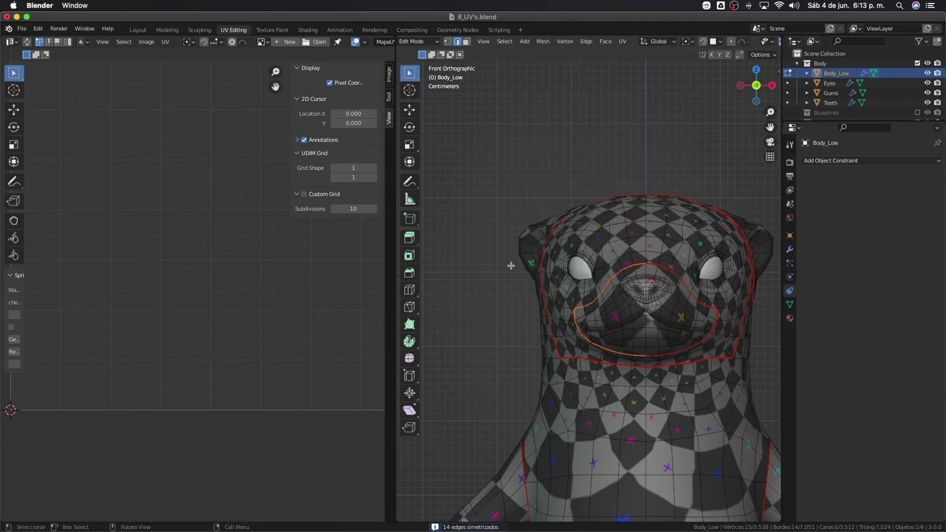
Step: Select the whole body mesh and unwrap it along its seams
key(a)
key(u)
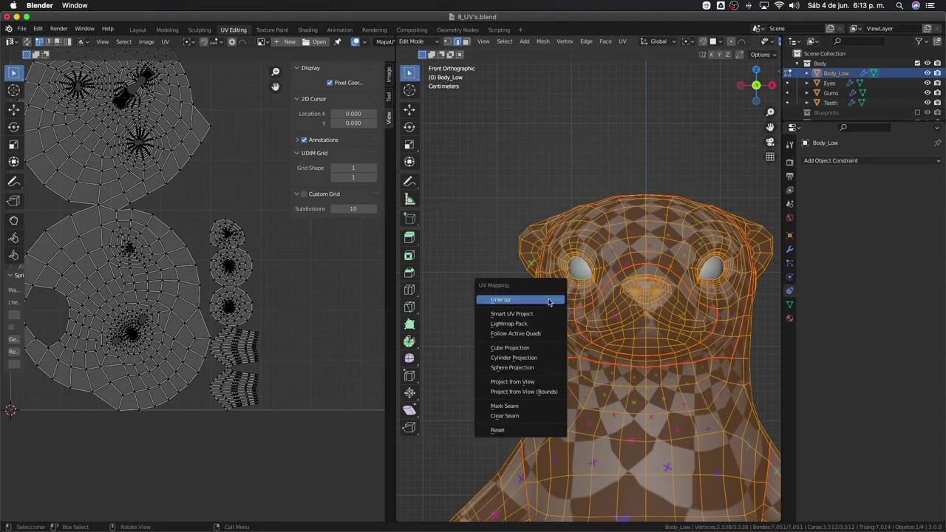
click(548, 301)
mouse_move(548, 302)
middle_down()
mouse_move(617, 332)
mouse_move(678, 325)
middle_up()
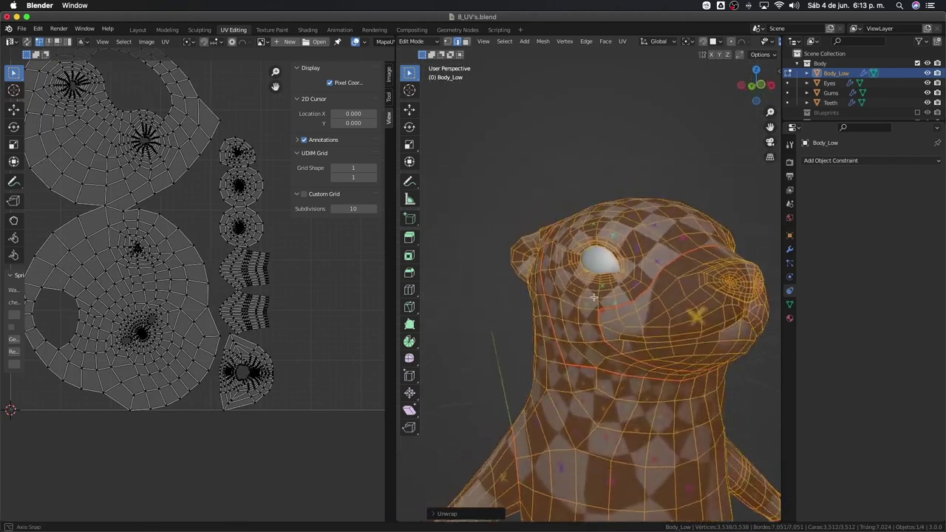
Step: Mark a seam on an edge under the chin and re-unwrap the whole body
click(677, 325)
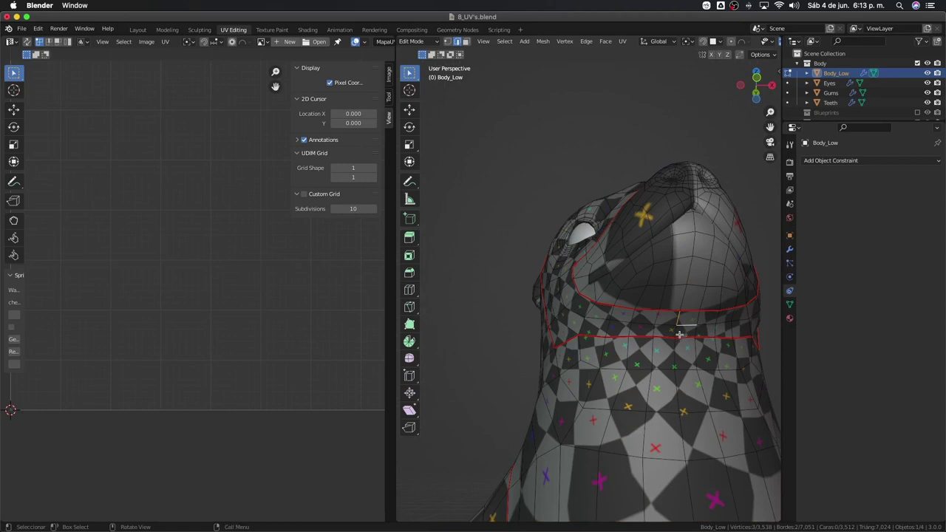
middle_drag(676, 330, 673, 335)
right_click(673, 334)
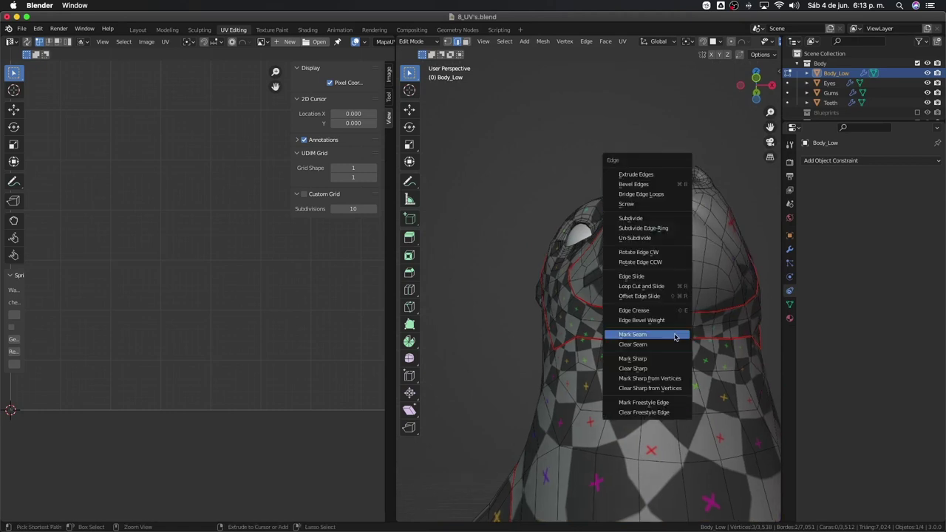
click(674, 334)
key(a)
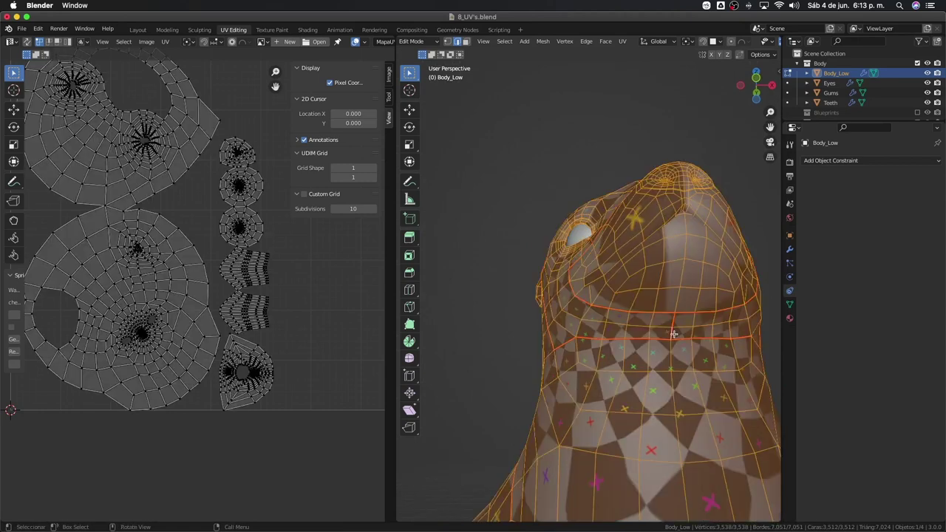
key(u)
click(674, 334)
mouse_move(675, 336)
middle_down()
mouse_move(740, 376)
mouse_move(652, 274)
mouse_move(697, 258)
mouse_move(681, 262)
middle_up()
Step: Mark seams on the selected head edges, re-unwrap the body, then deselect everything
click(658, 257)
middle_drag(754, 342, 671, 332)
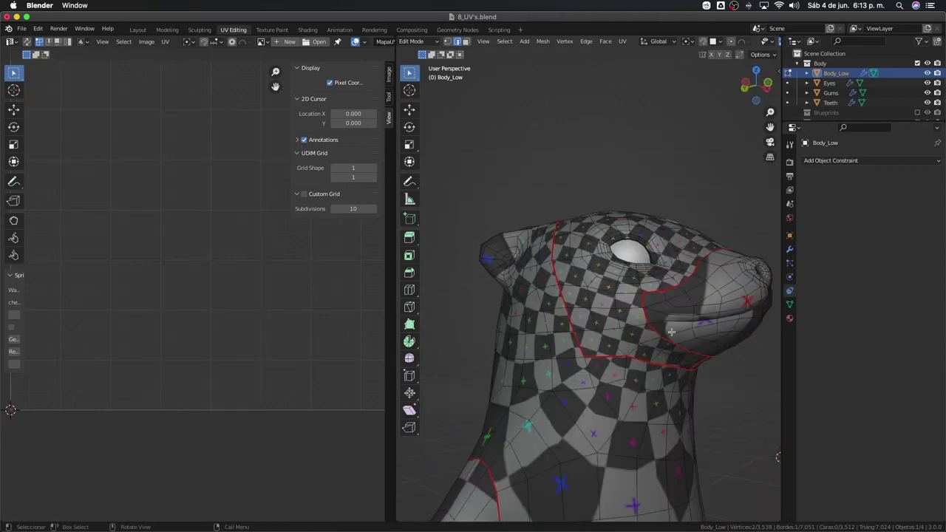
middle_drag(610, 340, 714, 319)
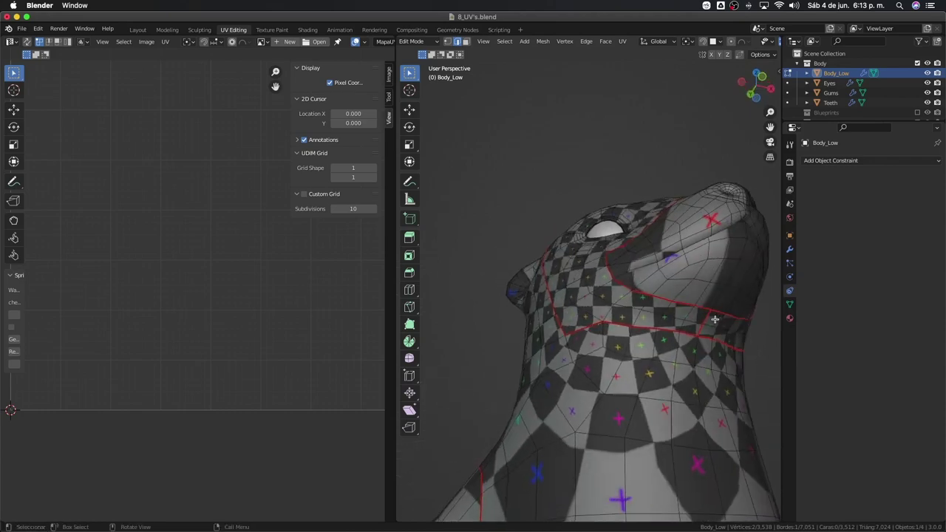
middle_drag(596, 302, 609, 264)
middle_drag(682, 230, 660, 269)
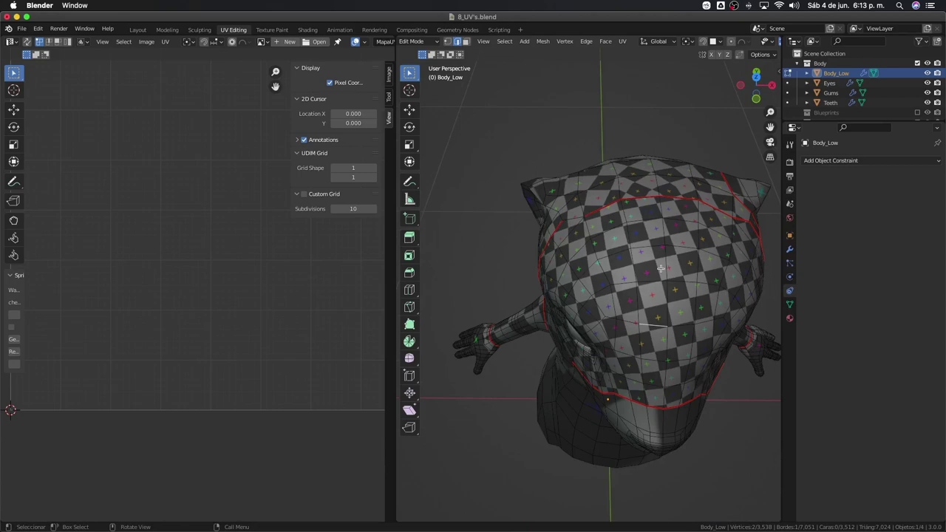
mouse_move(598, 247)
middle_down()
mouse_move(652, 254)
mouse_move(656, 215)
mouse_move(561, 188)
mouse_move(663, 304)
mouse_move(667, 289)
mouse_move(679, 292)
mouse_move(719, 257)
mouse_move(676, 219)
mouse_move(649, 234)
mouse_move(745, 361)
mouse_move(589, 299)
mouse_move(635, 296)
mouse_move(664, 343)
middle_up()
key(ctrl+e)
click(604, 256)
key(a)
click(653, 254)
key(alt+a)
scroll(663, 304, up, 3)
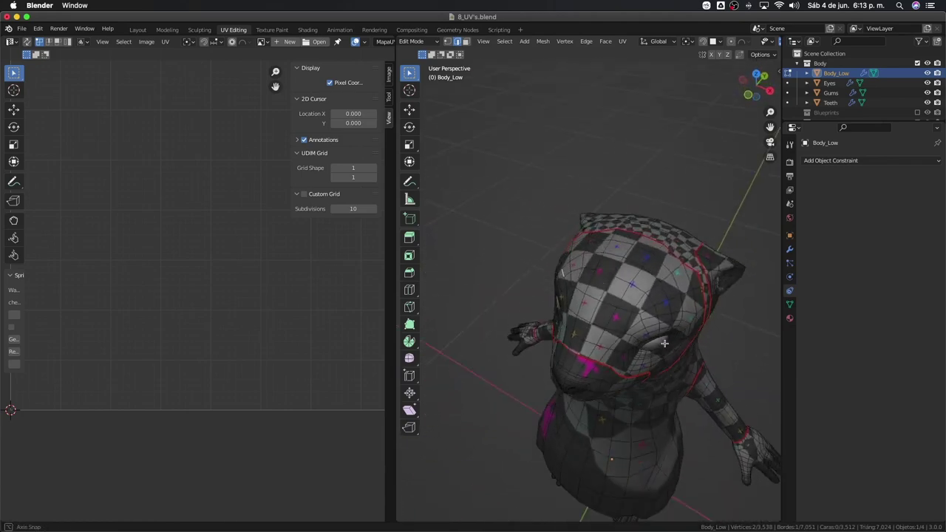
Step: Select every seam edge and apply the seams to both sides of the otter
middle_drag(680, 311, 665, 258)
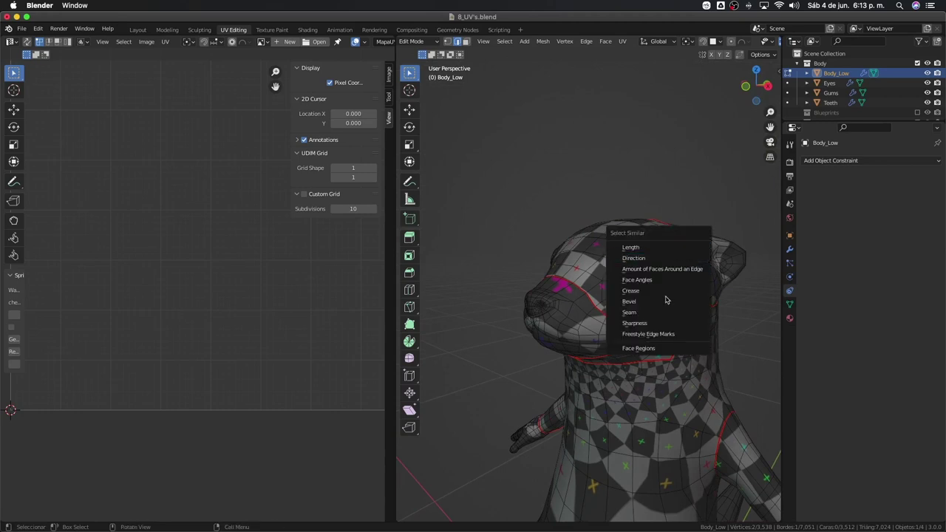
click(663, 313)
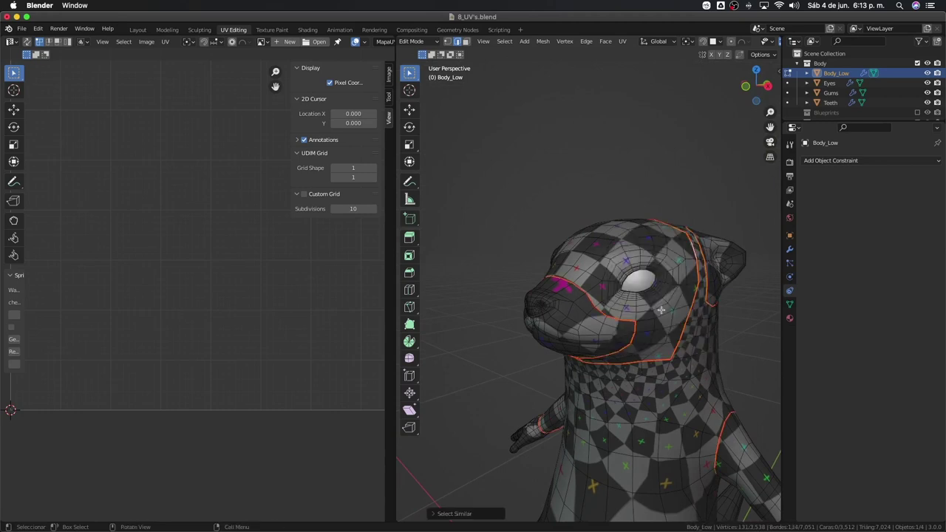
mouse_move(657, 328)
middle_down()
mouse_move(713, 373)
mouse_move(718, 280)
mouse_move(731, 284)
middle_up()
key(ctrl+e)
click(701, 362)
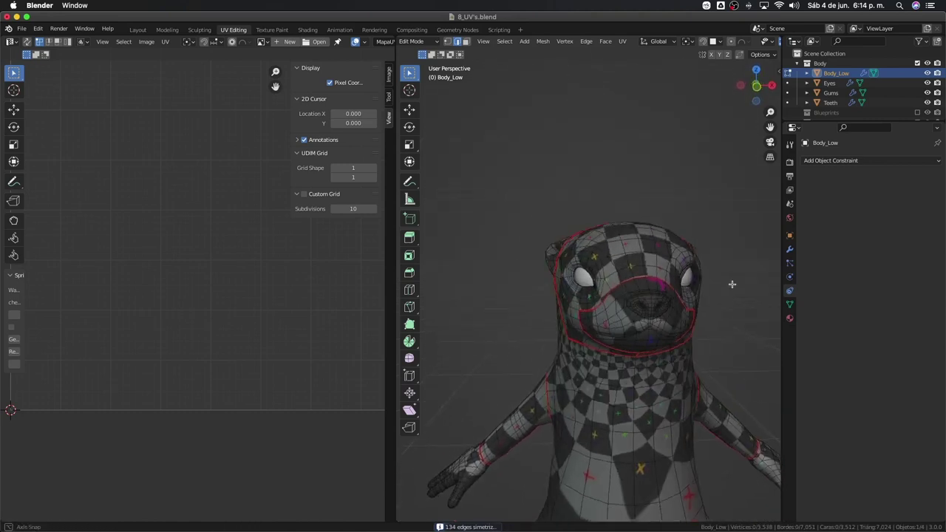
Step: Circle-select an edge loop across the back of the neck and mark it as a seam
mouse_move(678, 333)
middle_down()
mouse_move(605, 297)
mouse_move(647, 272)
middle_up()
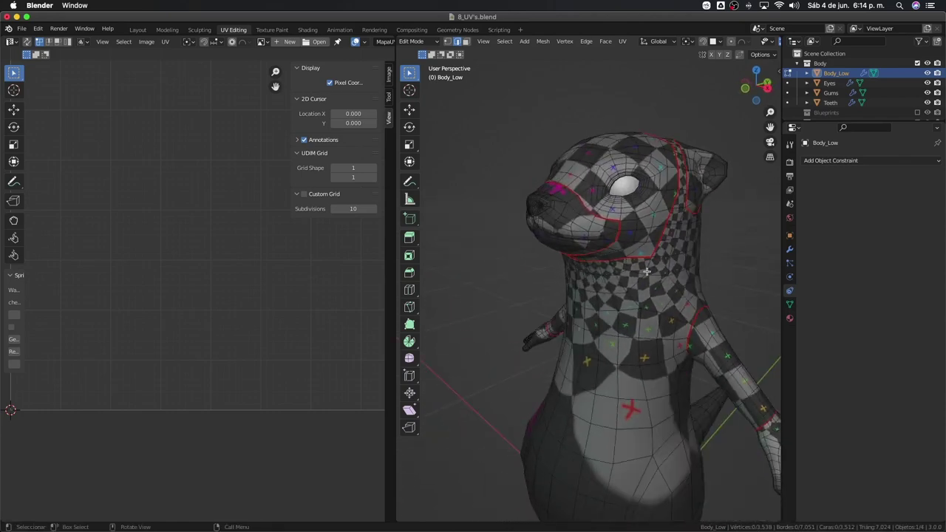
middle_drag(708, 272, 690, 286)
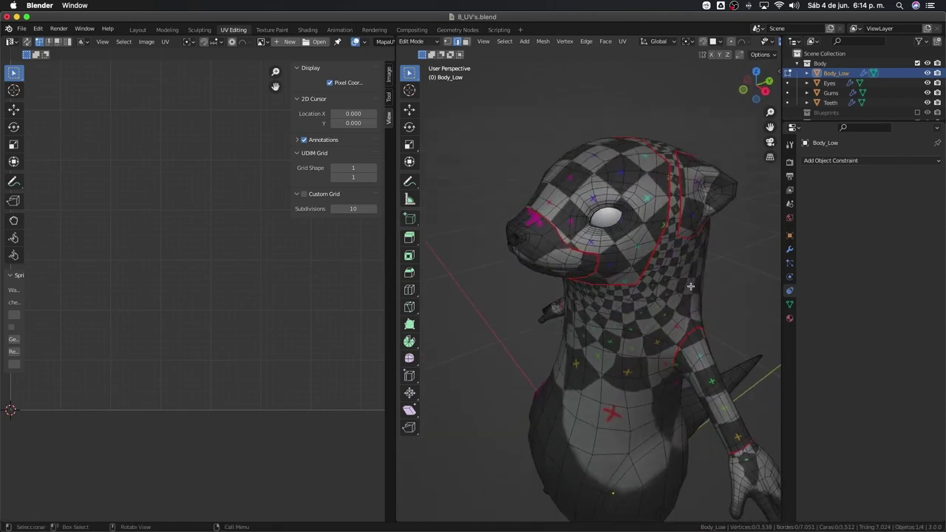
mouse_move(631, 264)
middle_down()
mouse_move(693, 220)
mouse_move(673, 276)
mouse_move(579, 167)
middle_up()
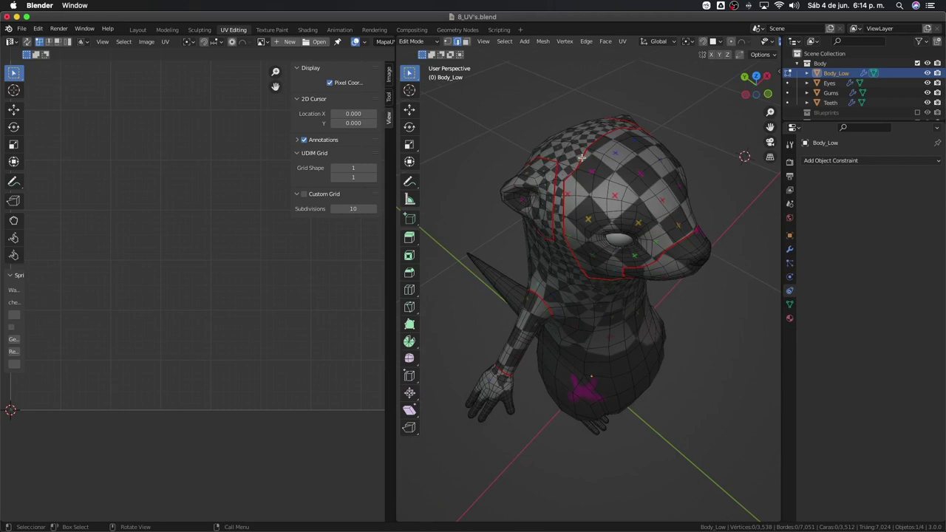
mouse_move(569, 202)
middle_down()
mouse_move(723, 172)
mouse_move(619, 246)
mouse_move(482, 242)
mouse_move(517, 231)
mouse_move(644, 237)
mouse_move(584, 229)
mouse_move(637, 242)
mouse_move(616, 232)
mouse_move(575, 260)
mouse_move(637, 223)
mouse_move(669, 224)
middle_up()
key(c)
key(ctrl+e)
click(575, 260)
Step: Select the whole body, unwrap it with the updated seams, and zoom out the UV view
key(a)
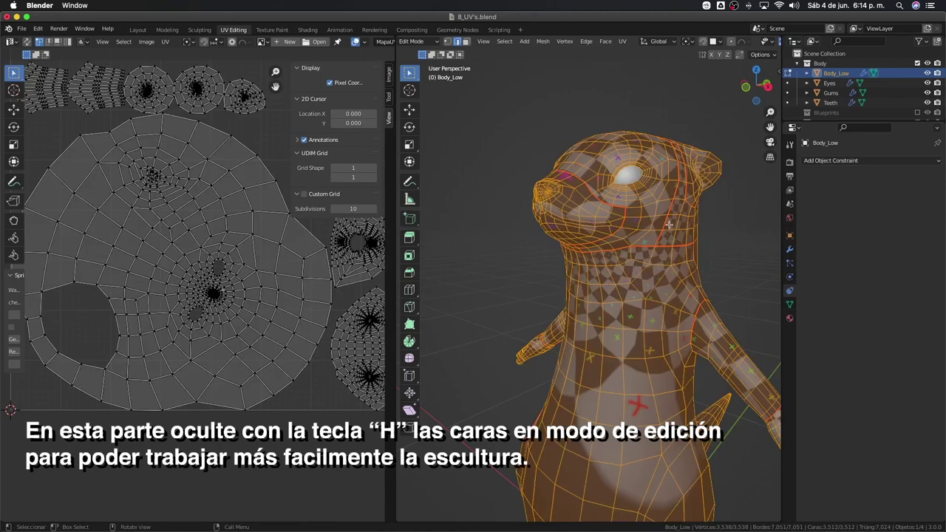
key(u)
click(669, 224)
scroll(159, 198, down, 3)
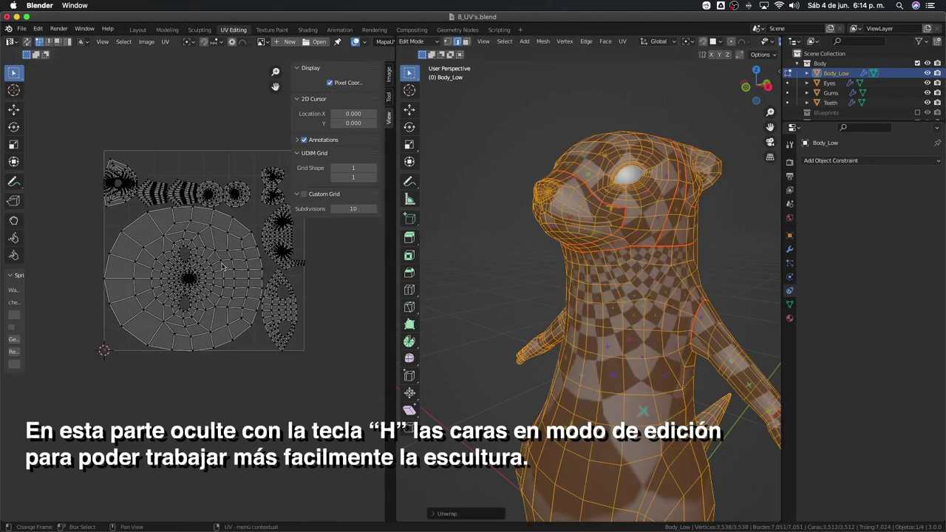
scroll(159, 199, down, 2)
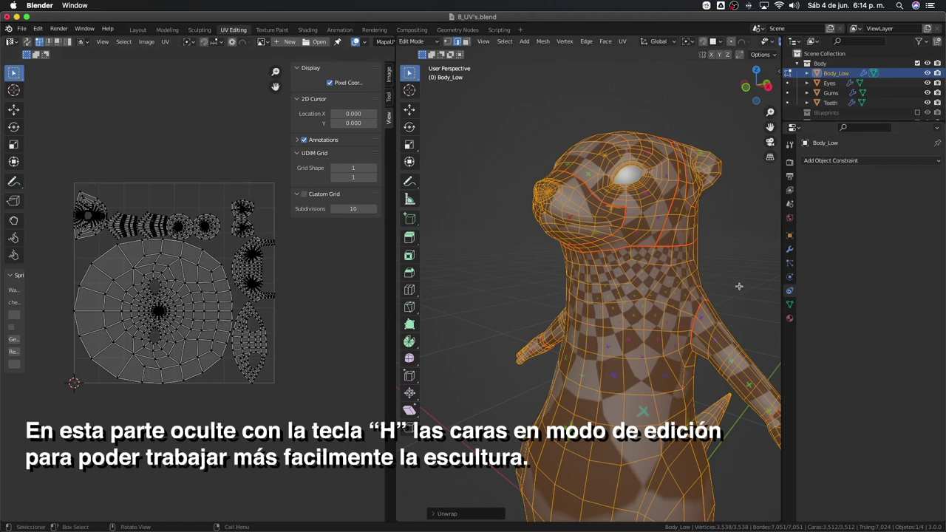
middle_drag(739, 286, 635, 200)
Step: Switch to Object Mode and orbit around the otter to inspect the checker texture
key(Tab)
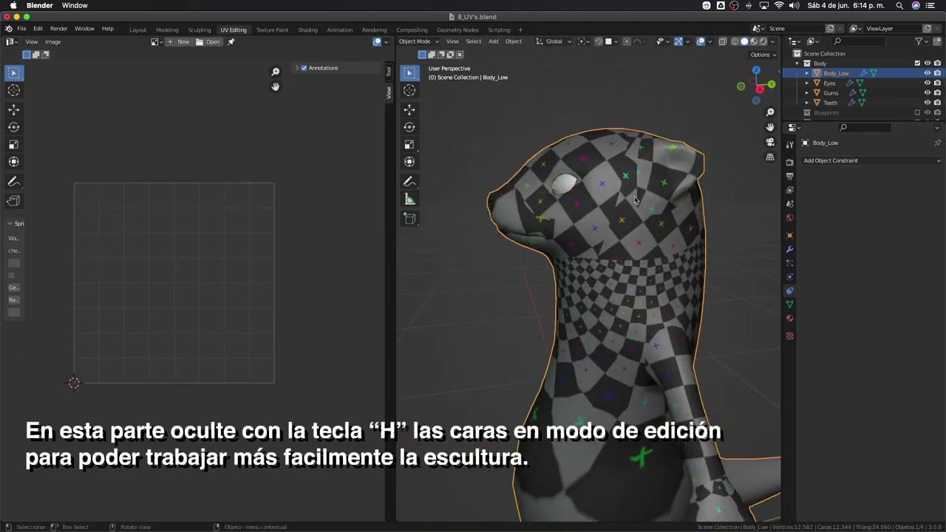
middle_drag(595, 162, 610, 152)
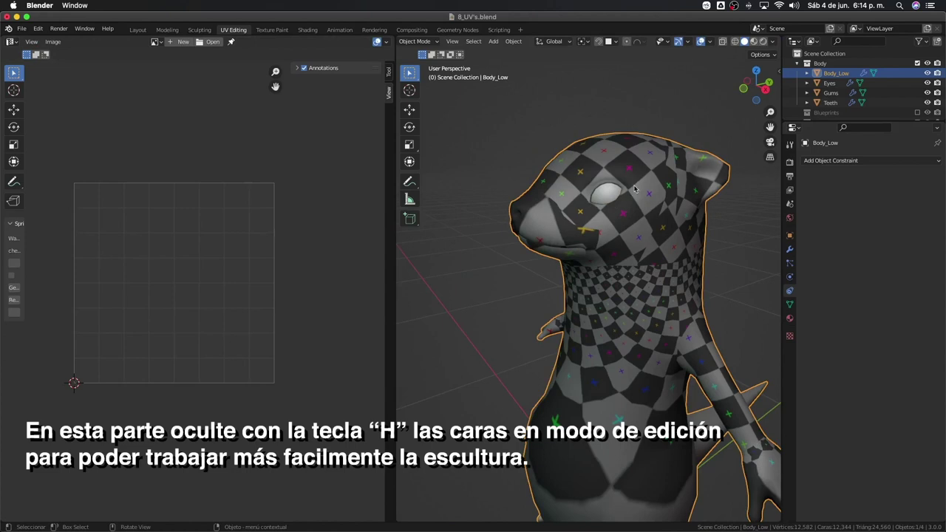
middle_drag(538, 206, 646, 185)
scroll(907, 85, down, 2)
scroll(907, 85, down, 2)
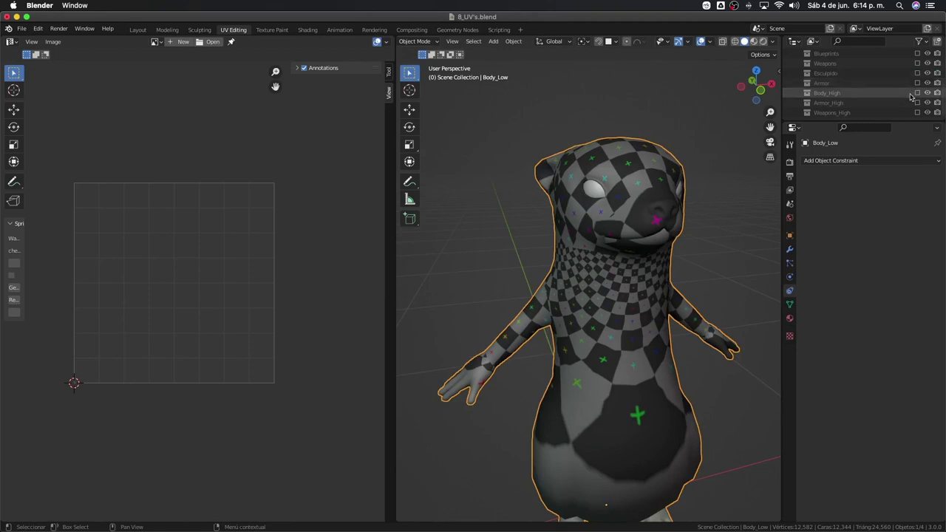
scroll(907, 85, down, 1)
middle_drag(567, 200, 513, 193)
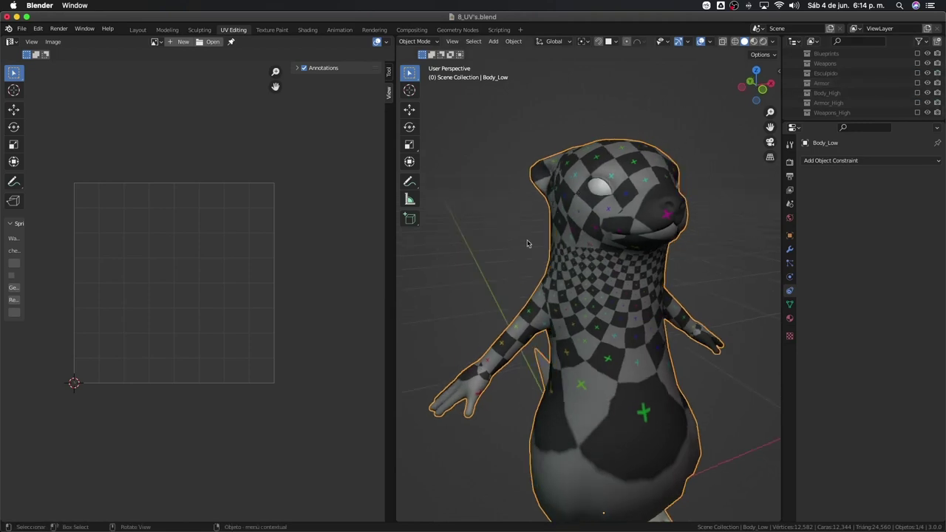
middle_drag(527, 243, 591, 236)
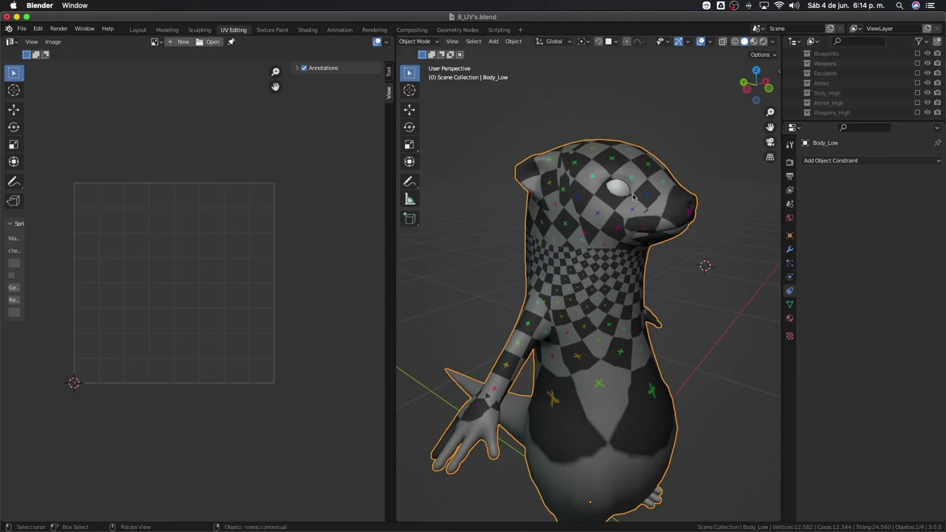
mouse_move(634, 197)
middle_down()
mouse_move(632, 215)
mouse_move(592, 215)
middle_up()
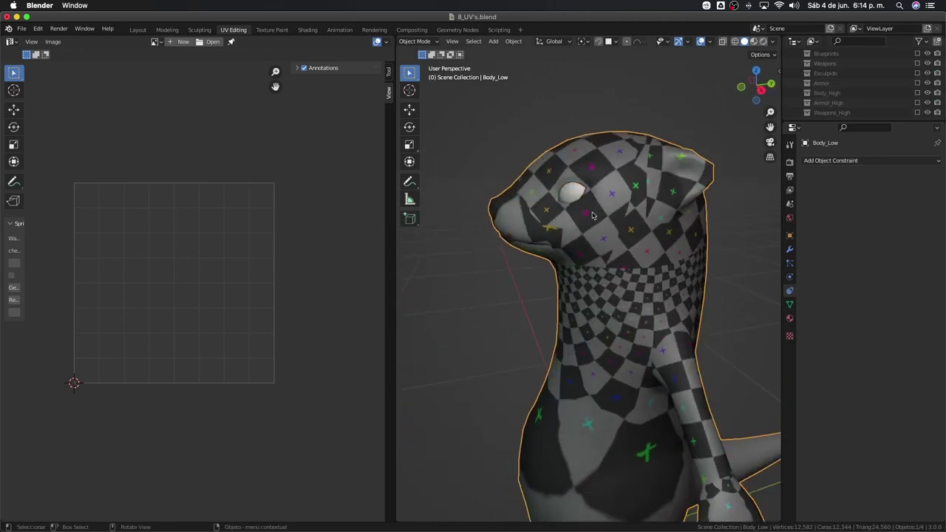
middle_drag(532, 214, 572, 215)
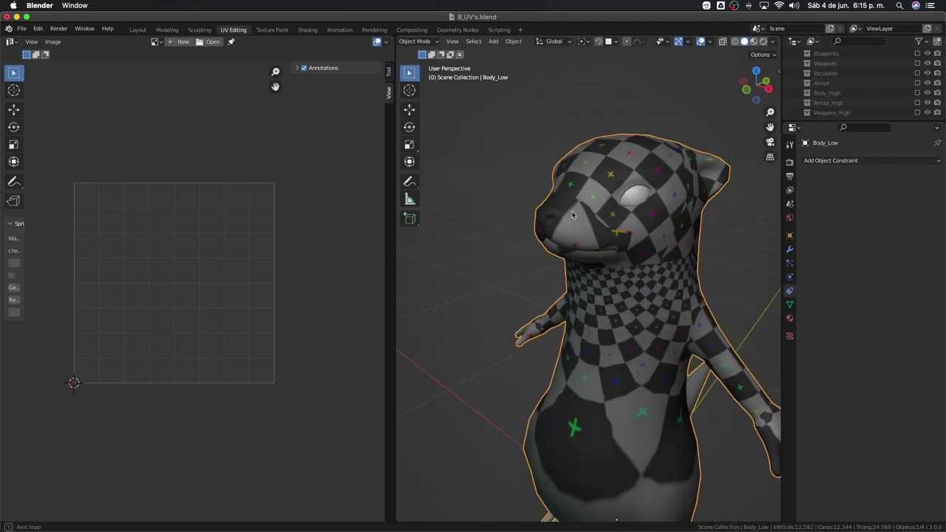
mouse_move(556, 252)
middle_down()
mouse_move(542, 245)
mouse_move(547, 128)
middle_up()
Step: In Edit Mode, select edge loops around the otter's head and mouth using see-through display
key(Tab)
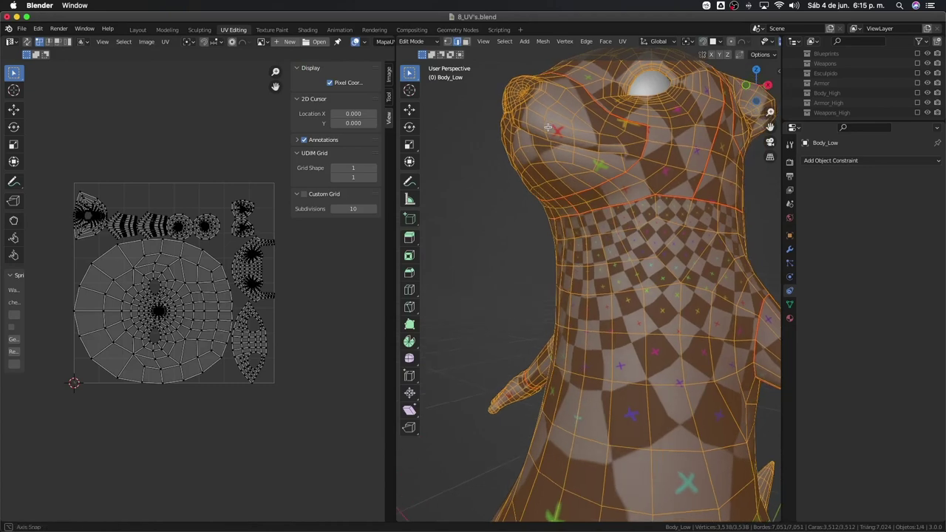
key(alt+a)
alt+click(546, 134)
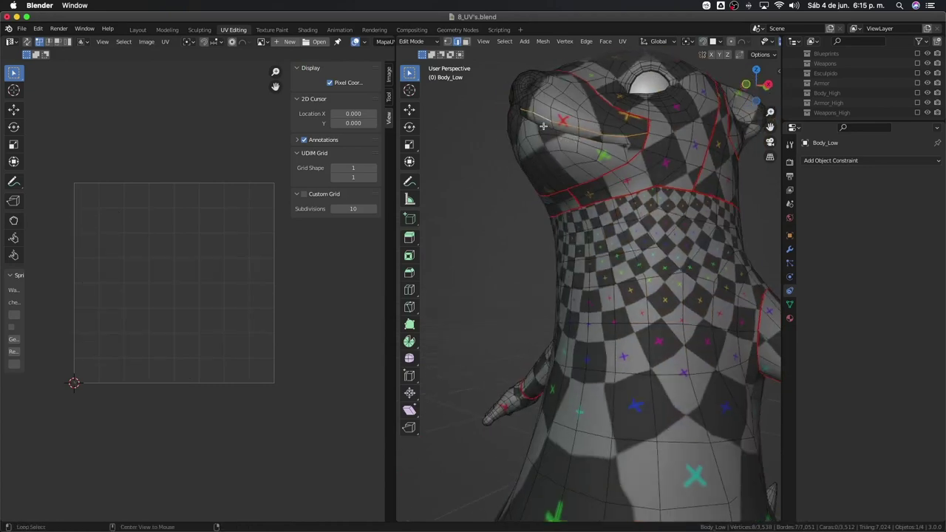
alt+shift+click(544, 126)
mouse_move(543, 126)
middle_down()
mouse_move(584, 116)
mouse_move(620, 130)
mouse_move(468, 235)
mouse_move(562, 194)
mouse_move(559, 205)
mouse_move(630, 263)
mouse_move(642, 213)
middle_up()
key(alt+z)
key(alt+z)
key(alt+z)
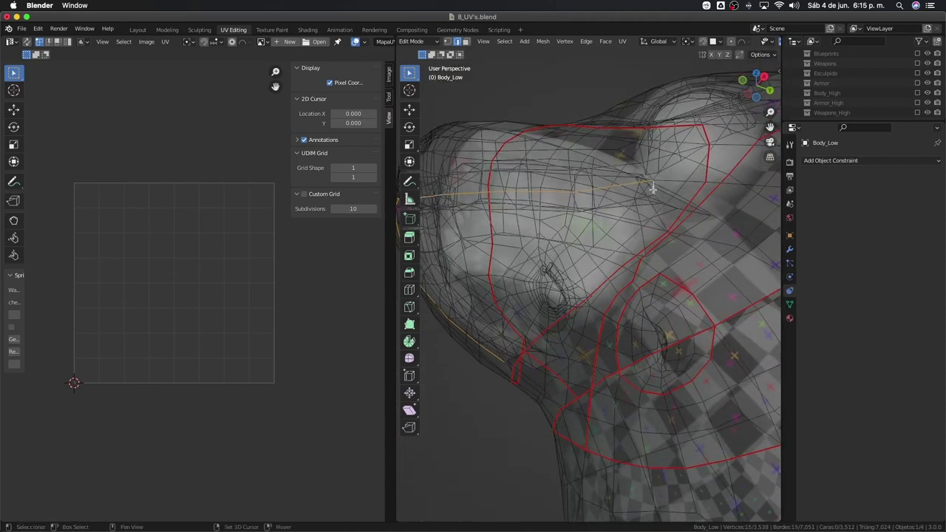
middle_drag(627, 201, 641, 224)
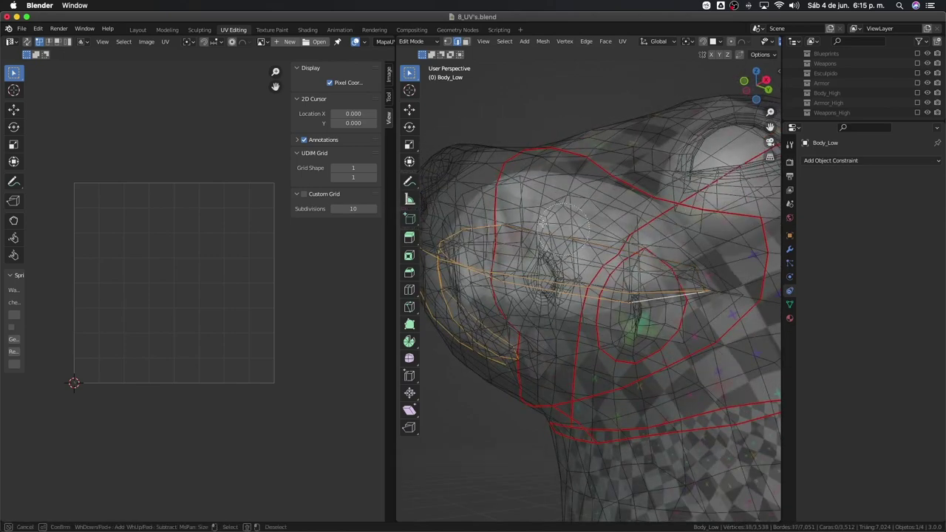
middle_drag(474, 209, 524, 222)
key(c)
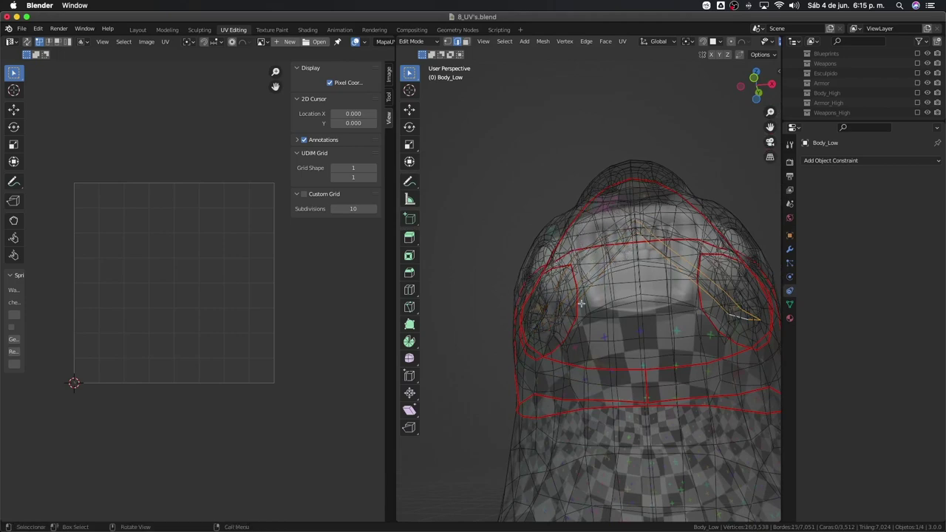
key(alt+z)
middle_drag(580, 303, 608, 309)
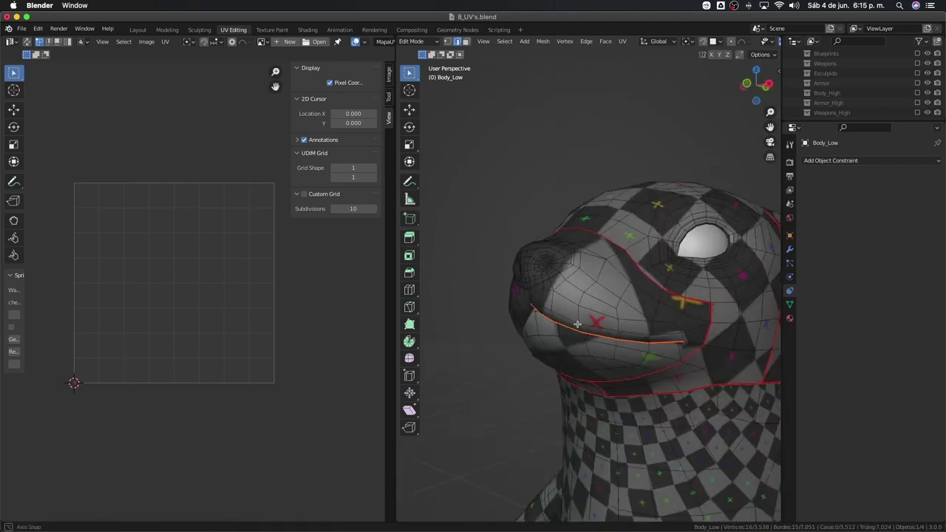
Step: Select the whole body mesh and unwrap it
key(a)
key(u)
key(Return)
scroll(148, 296, up, 3)
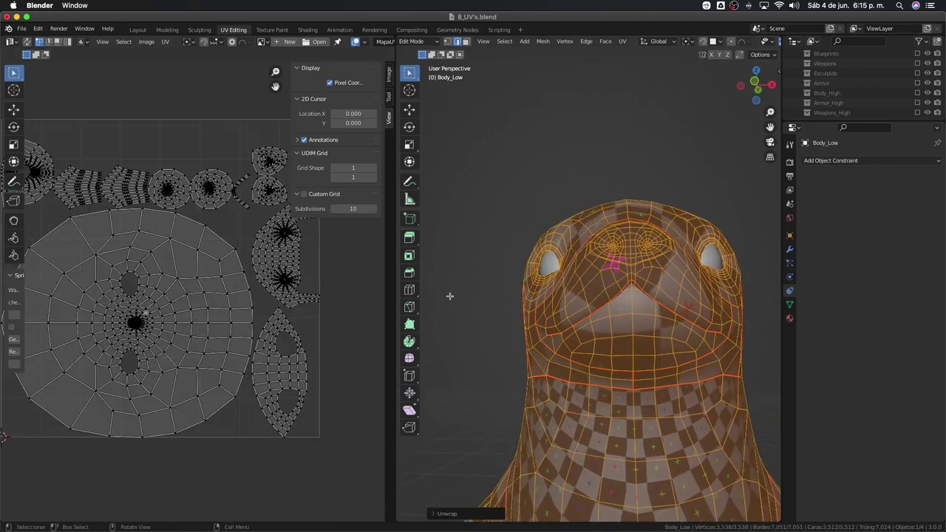
mouse_move(449, 293)
middle_down()
mouse_move(488, 295)
mouse_move(451, 296)
middle_up()
Step: From the front view, box-select the left half of the mesh and hide it
key(alt+a)
key(KP_1)
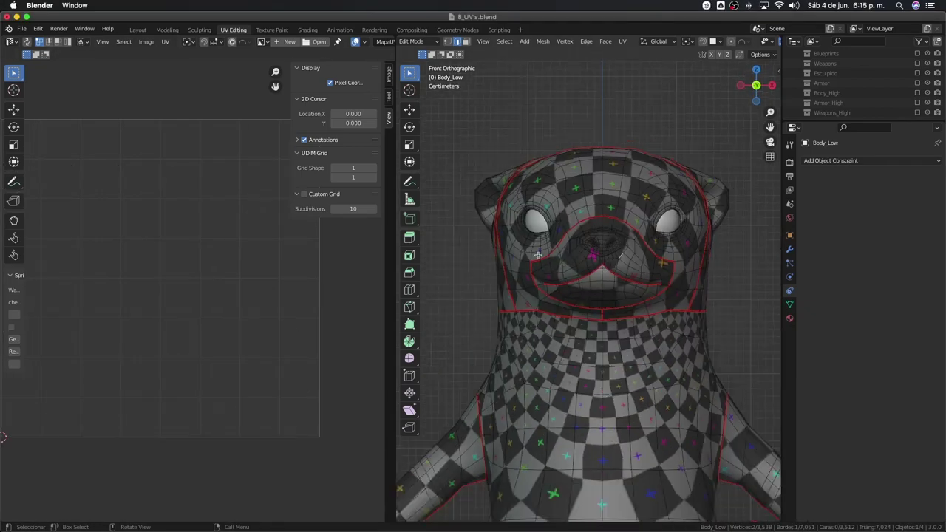
key(alt+z)
drag(452, 120, 599, 408)
key(alt+z)
key(h)
scroll(590, 335, up, 3)
mouse_move(589, 336)
middle_down()
mouse_move(653, 258)
mouse_move(592, 229)
middle_up()
scroll(591, 229, up, 3)
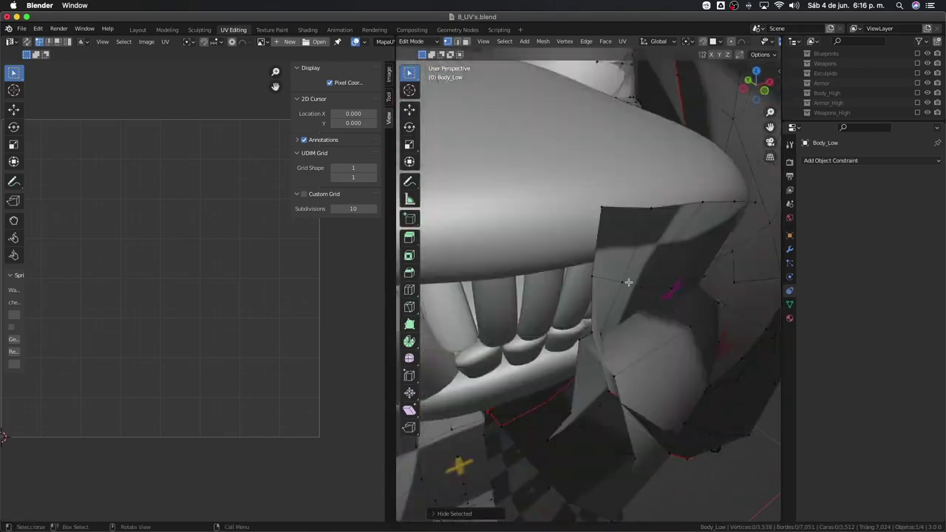
scroll(570, 215, down, 4)
Step: Mark additional head edges as seams and reselect the visible mesh to update the UVs
key(alt+z)
key(a)
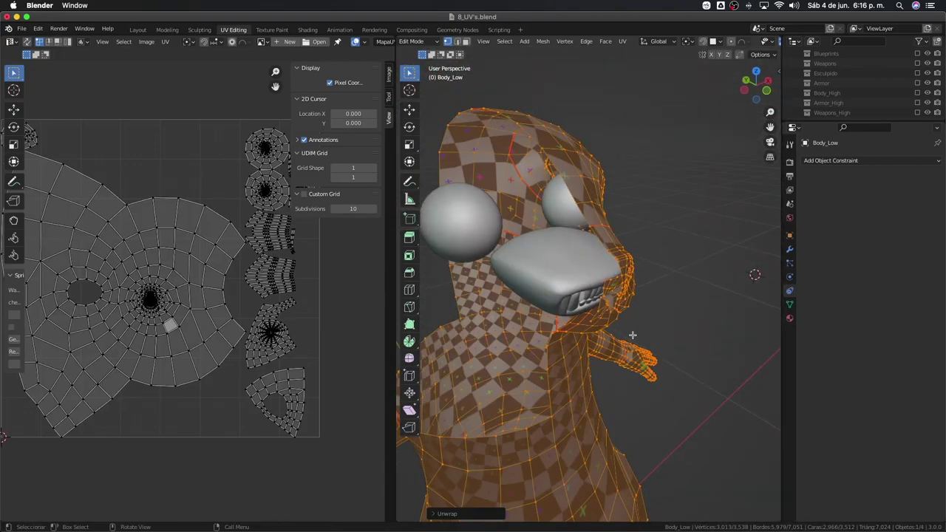
mouse_move(627, 333)
middle_down()
mouse_move(578, 292)
mouse_move(628, 303)
middle_up()
scroll(628, 303, up, 3)
key(alt+a)
key(ctrl+e)
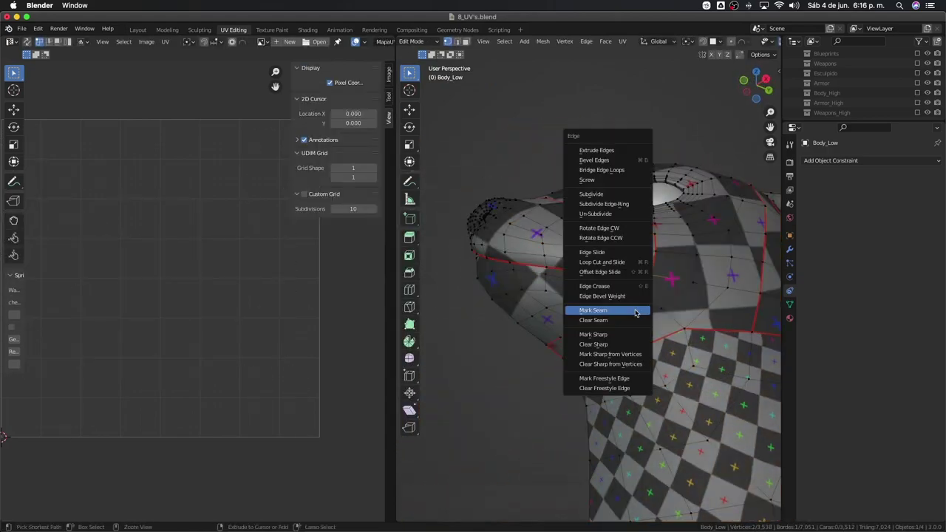
click(632, 312)
key(a)
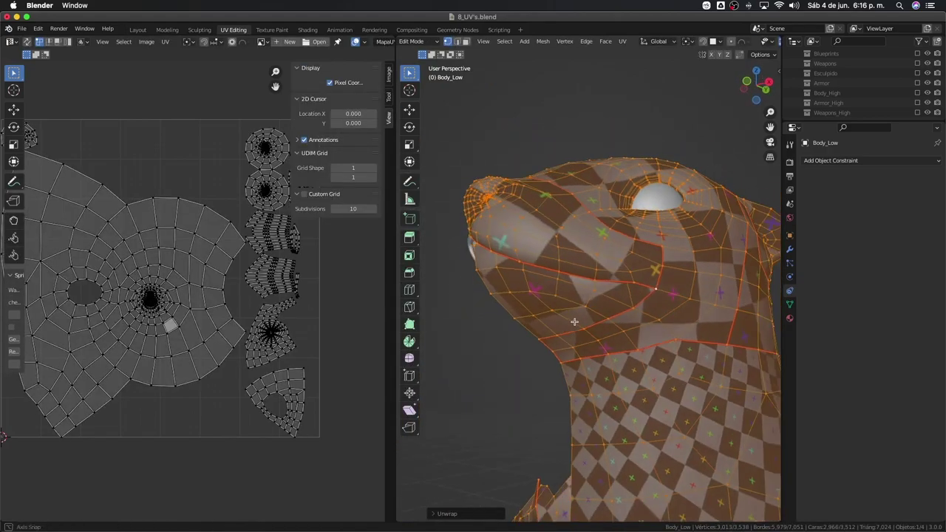
mouse_move(634, 307)
middle_down()
mouse_move(487, 195)
mouse_move(559, 201)
middle_up()
Step: Select all seam edges and mirror the selection to the other side
key(alt+a)
key(a)
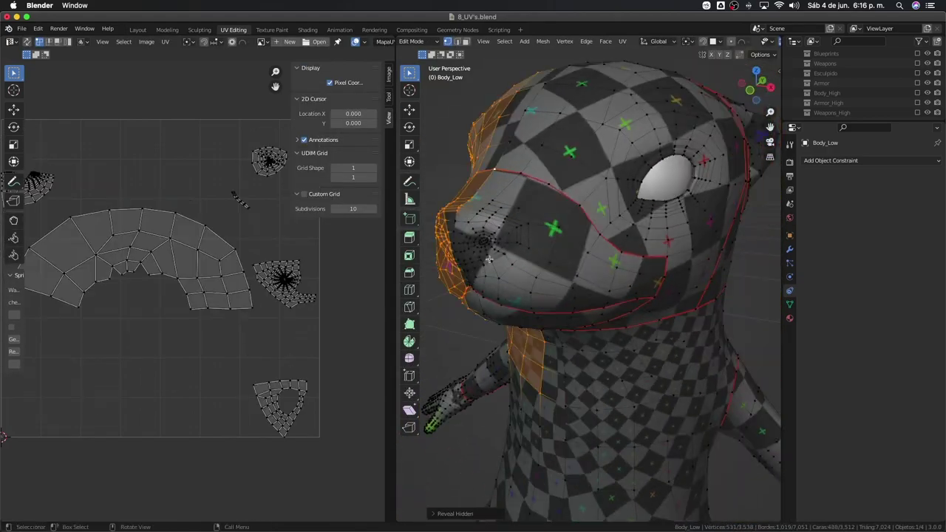
key(alt+a)
click(582, 261)
key(ctrl+shift+m)
mouse_move(582, 262)
middle_down()
mouse_move(549, 293)
mouse_move(612, 291)
middle_up()
Step: Toggle selection of the whole mesh to inspect the updated head islands in the UV layout
key(a)
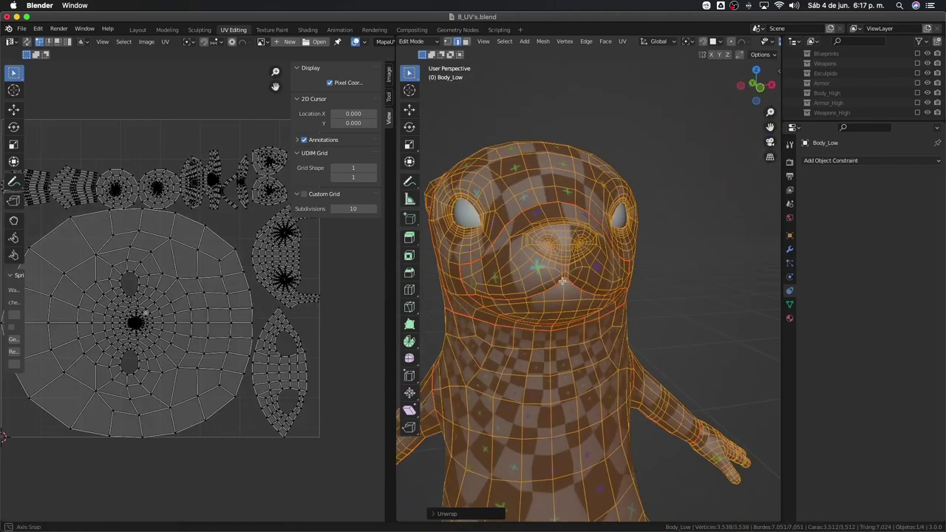
key(alt+a)
key(a)
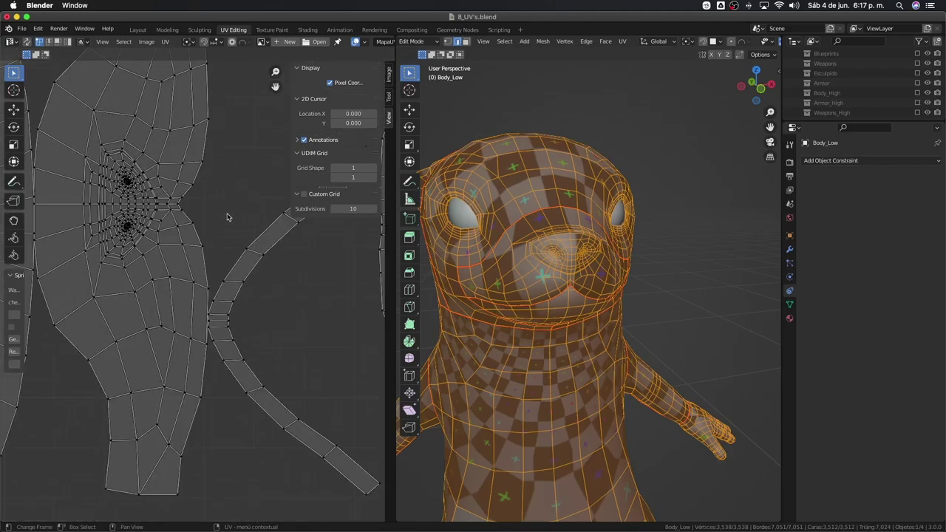
key(alt+a)
mouse_move(552, 249)
middle_down()
mouse_move(594, 252)
mouse_move(561, 296)
middle_up()
key(a)
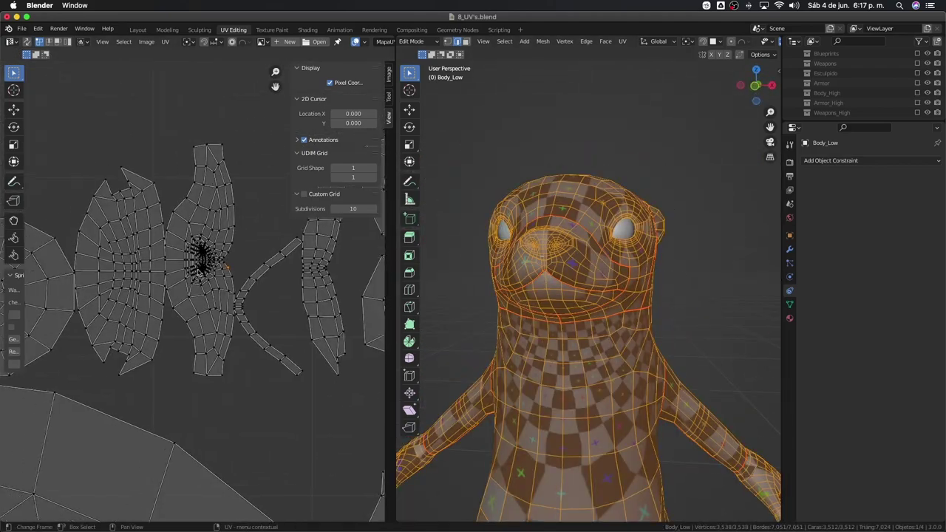
scroll(199, 336, up, 2)
scroll(200, 336, down, 2)
scroll(200, 336, down, 3)
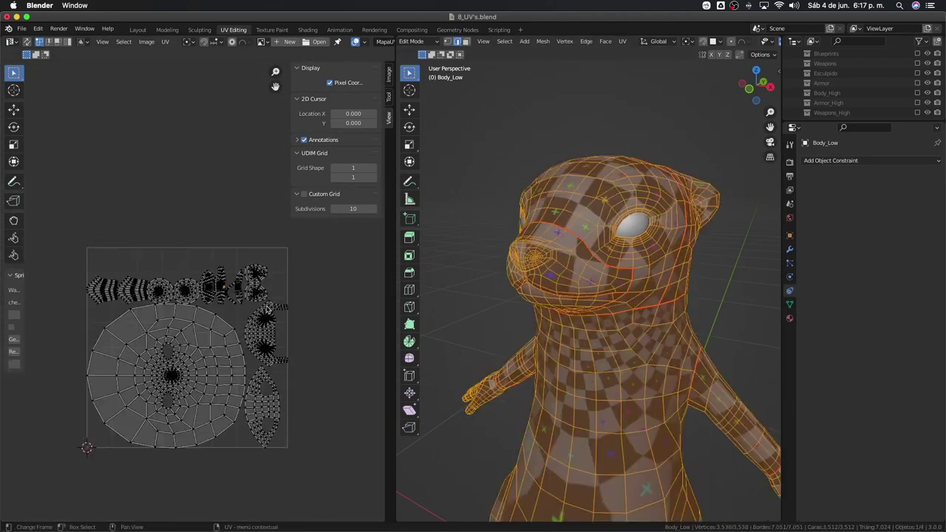
scroll(148, 444, up, 5)
key(alt+a)
Step: Isolate the otter body mesh and mirror the eye edge-loop selection to the other side
key(a)
key(KP_Divide)
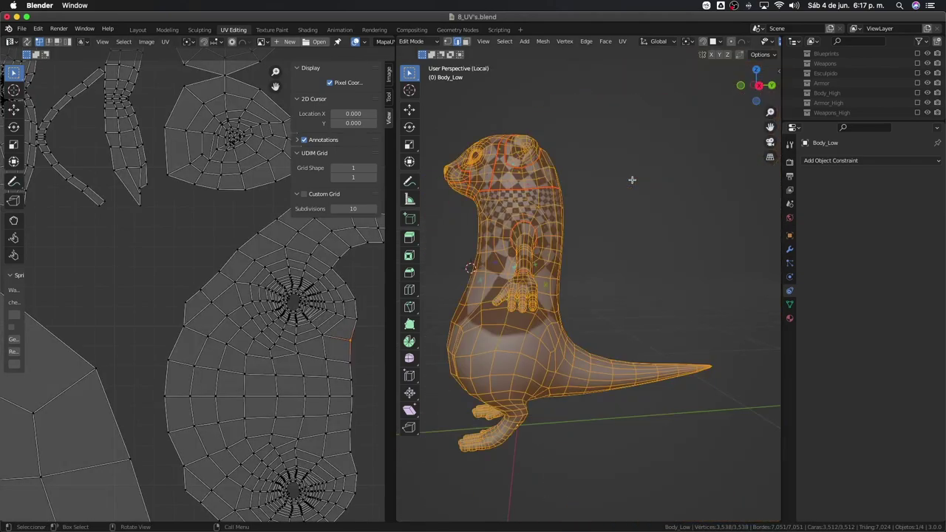
key(alt+a)
scroll(528, 186, up, 5)
mouse_move(528, 186)
middle_down()
mouse_move(507, 97)
mouse_move(532, 221)
middle_up()
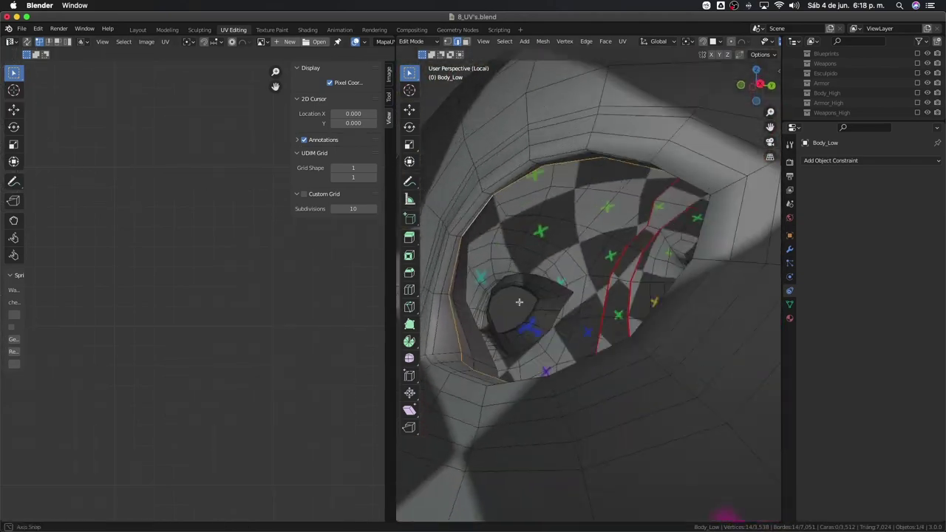
scroll(532, 221, down, 3)
scroll(604, 310, down, 2)
key(shift+ctrl+m)
scroll(604, 310, down, 2)
middle_drag(604, 310, 549, 297)
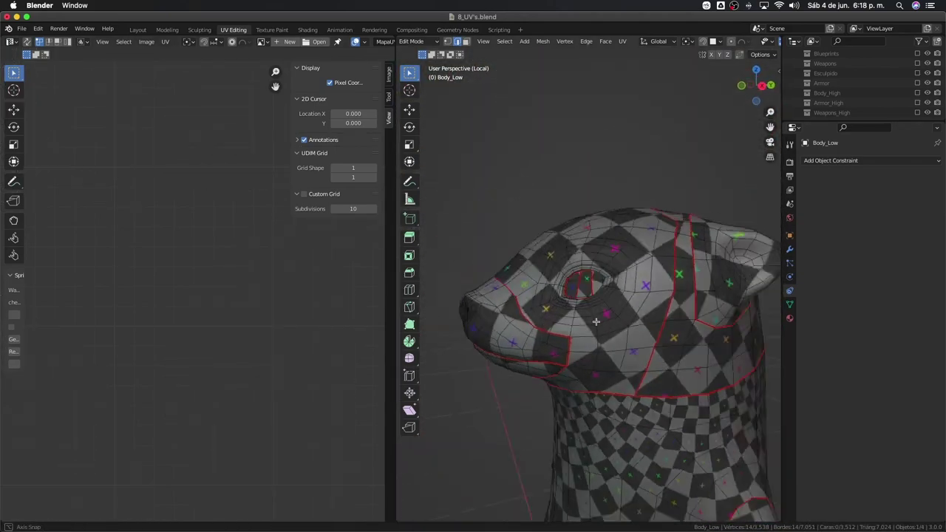
Step: Mark the eye loop as a seam and select further edges around the eye
key(a)
key(u)
click(549, 297)
key(alt+a)
scroll(548, 296, up, 4)
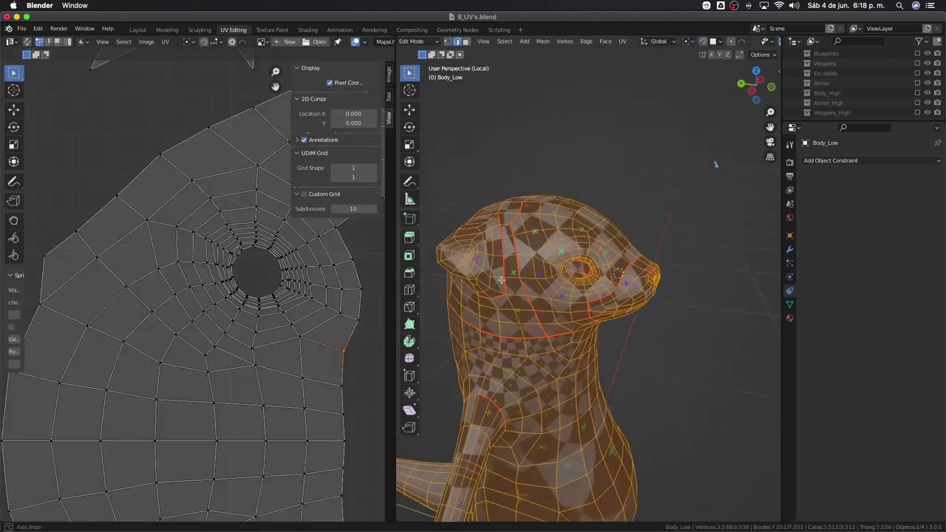
alt+click(559, 216)
mouse_move(596, 269)
middle_down()
mouse_move(722, 273)
mouse_move(670, 264)
middle_up()
click(670, 265)
Step: Re-unwrap the whole body mesh and view the refreshed head and ear UV islands
key(a)
key(u)
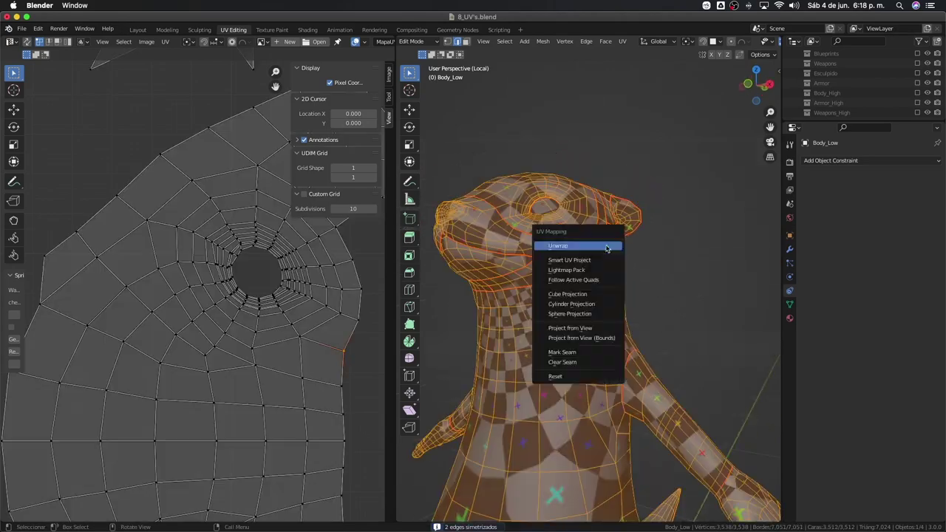
click(583, 251)
key(Tab)
middle_drag(582, 251, 691, 238)
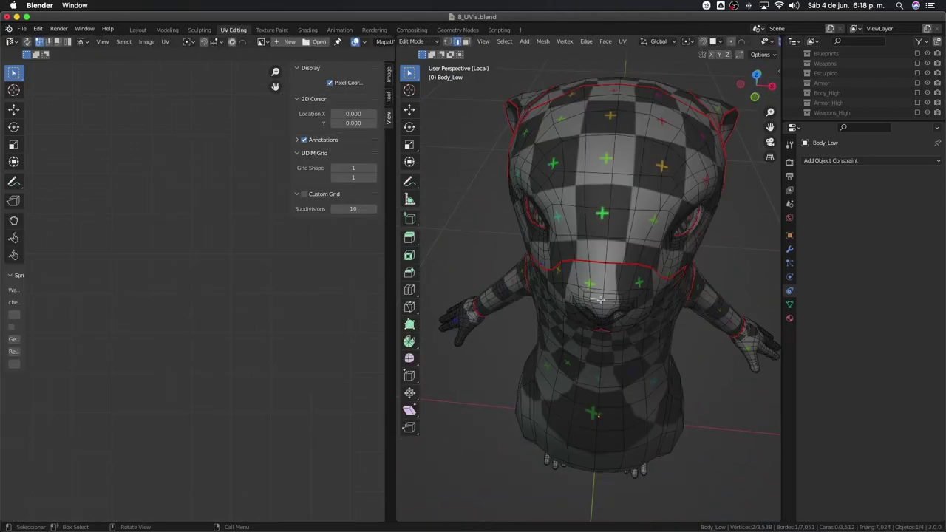
key(a)
scroll(592, 296, up, 3)
scroll(167, 288, down, 3)
scroll(168, 288, up, 2)
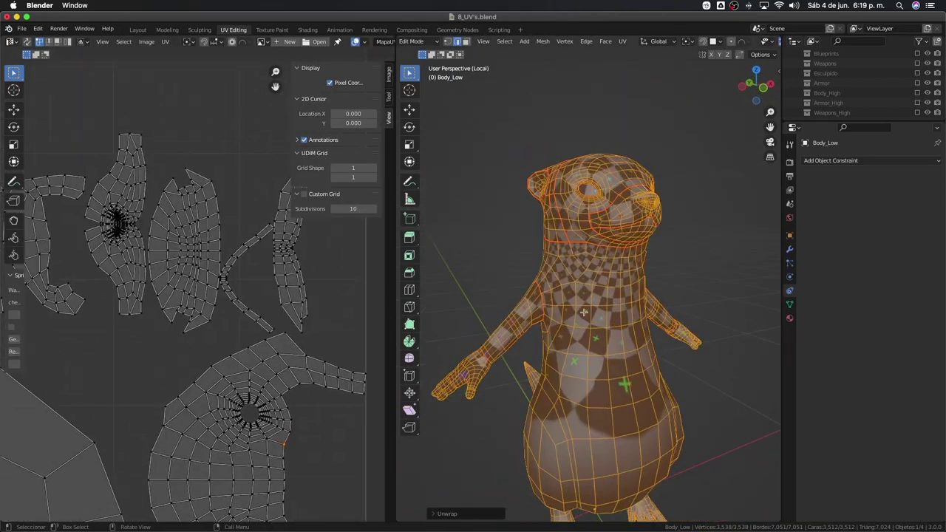
key(alt+a)
Step: Mark the selected leg edges as seams
mouse_move(561, 310)
middle_down()
mouse_move(541, 365)
mouse_move(728, 370)
mouse_move(581, 353)
mouse_move(650, 245)
mouse_move(611, 296)
mouse_move(667, 334)
mouse_move(593, 303)
middle_up()
scroll(541, 365, up, 2)
click(581, 354)
scroll(580, 354, up, 3)
scroll(650, 244, down, 3)
Step: Turn off X-ray and orbit around the legs, back and hand to inspect the checker pattern
key(alt+z)
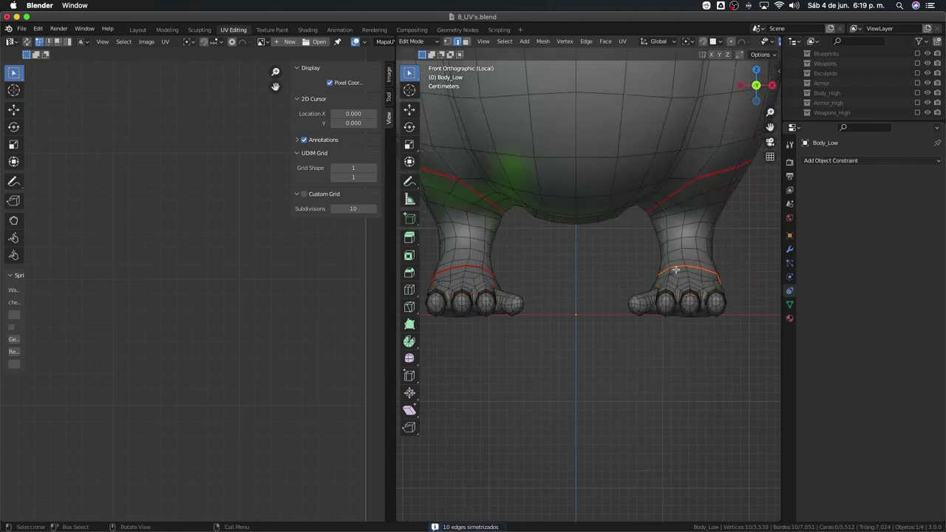
mouse_move(627, 389)
middle_down()
mouse_move(603, 220)
mouse_move(546, 276)
middle_up()
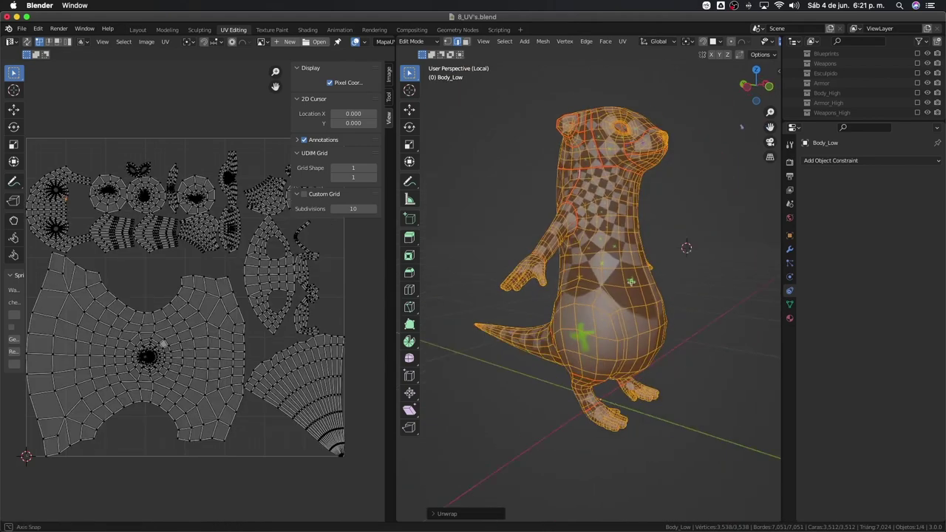
middle_drag(555, 298, 560, 378)
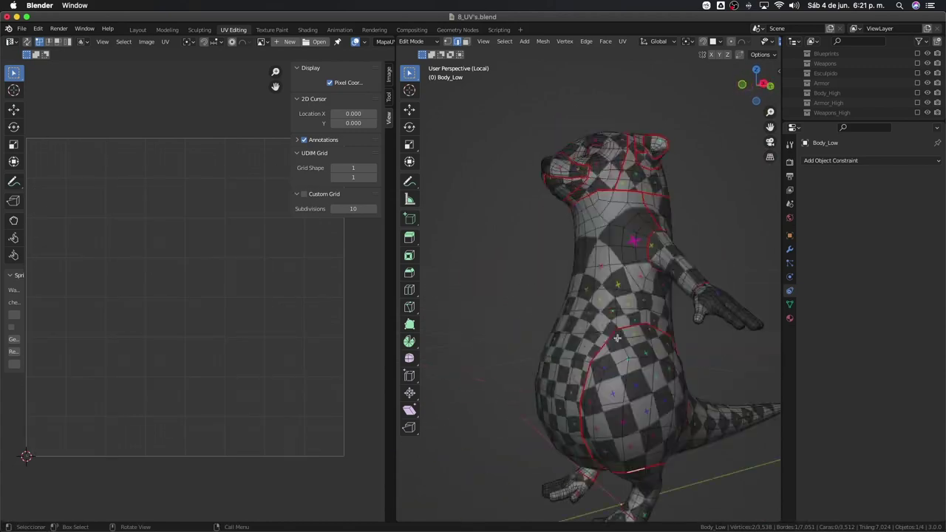
middle_drag(617, 338, 490, 350)
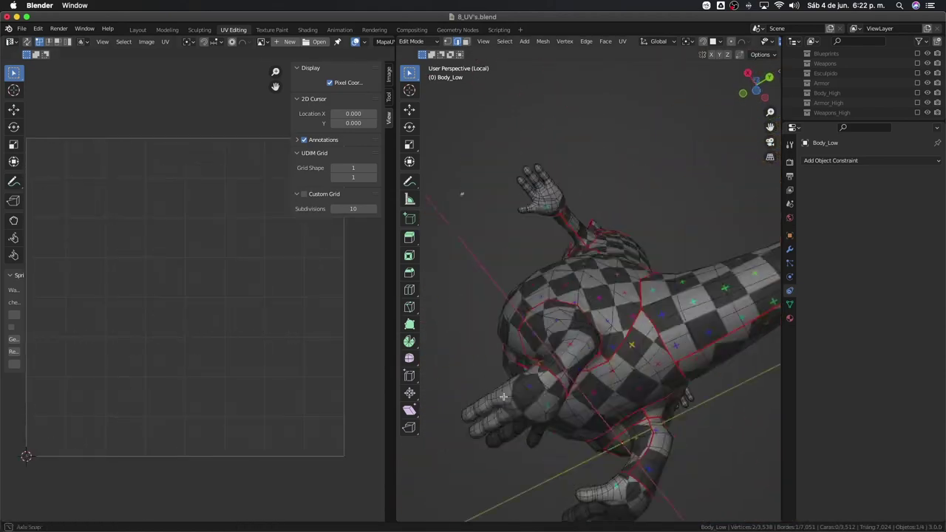
mouse_move(502, 397)
middle_down()
mouse_move(555, 217)
mouse_move(513, 235)
mouse_move(602, 306)
middle_up()
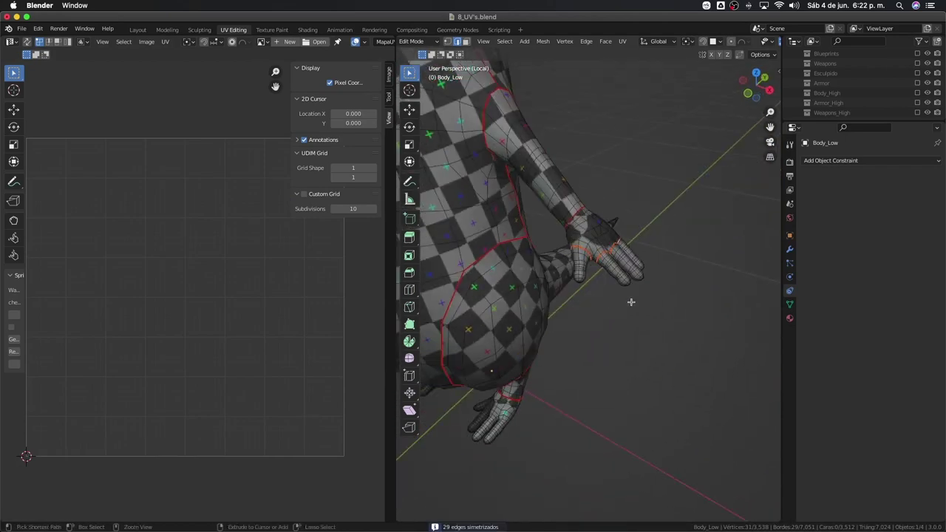
scroll(630, 301, up, 3)
scroll(591, 270, up, 5)
Step: Mark seams at the shoulder and along the selected finger edges
middle_drag(591, 271, 610, 258)
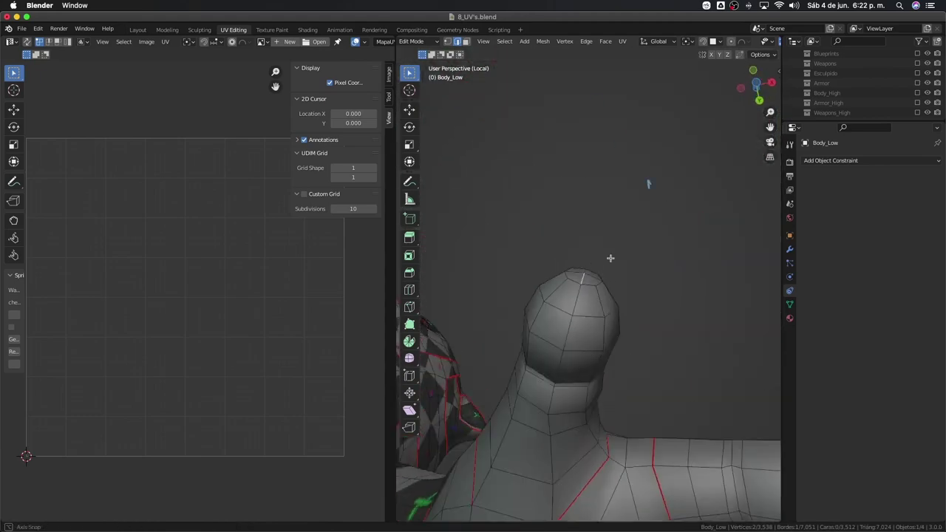
click(532, 445)
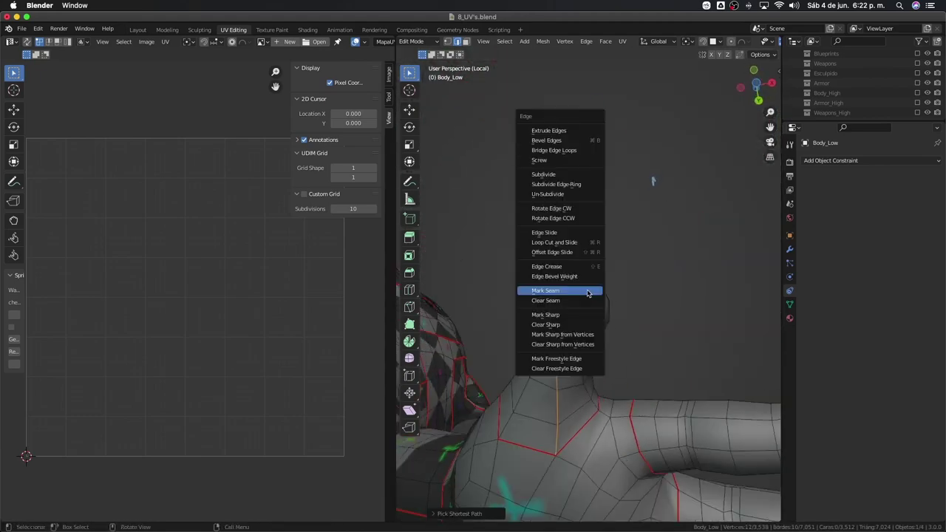
click(587, 293)
mouse_move(660, 185)
middle_down()
mouse_move(710, 274)
mouse_move(606, 407)
middle_up()
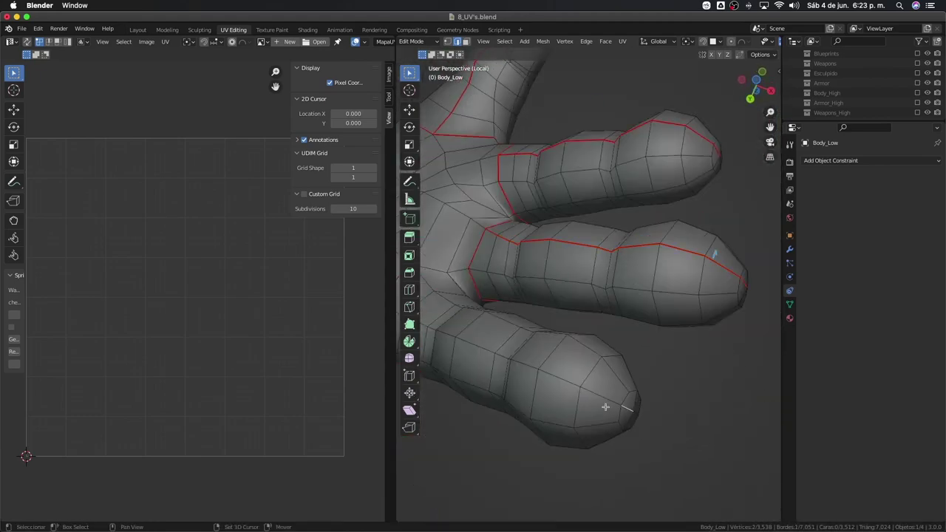
key(ctrl+e)
click(447, 317)
mouse_move(447, 317)
middle_down()
mouse_move(565, 243)
mouse_move(564, 302)
mouse_move(536, 281)
mouse_move(584, 268)
mouse_move(525, 318)
mouse_move(564, 236)
middle_up()
click(545, 330)
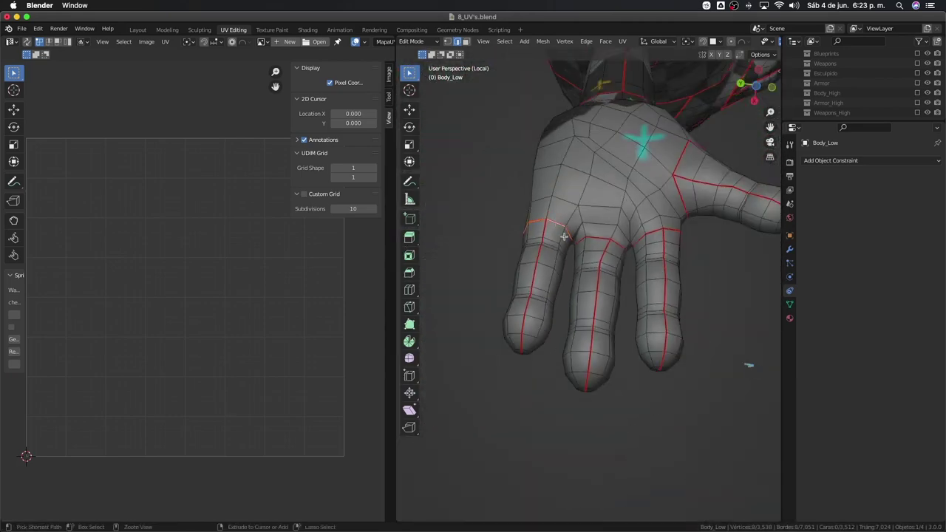
Step: Mark a knuckle seam, clear the wrong hand seams, and re-mark the finger edges
mouse_move(490, 228)
middle_down()
mouse_move(549, 317)
mouse_move(587, 277)
middle_up()
key(ctrl+e)
click(550, 318)
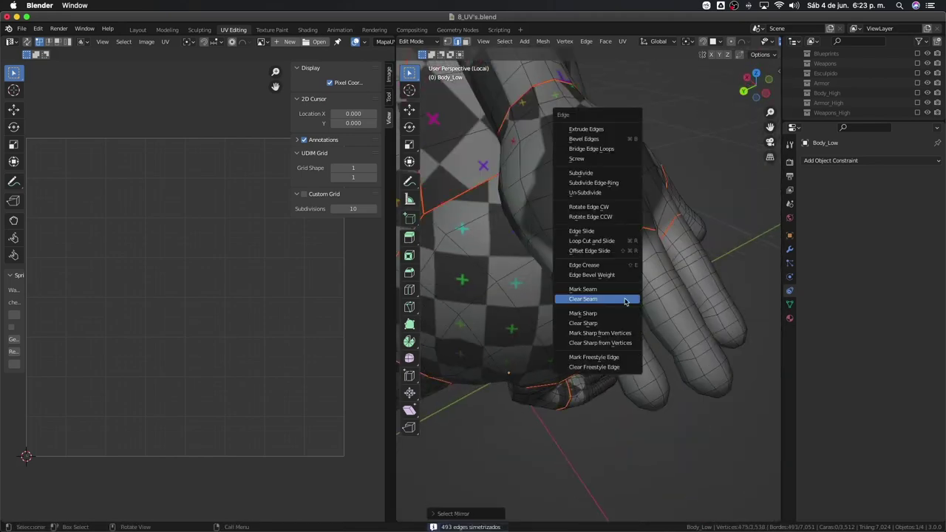
click(624, 323)
mouse_move(625, 323)
middle_down()
mouse_move(607, 276)
mouse_move(625, 254)
mouse_move(590, 279)
middle_up()
scroll(607, 276, up, 3)
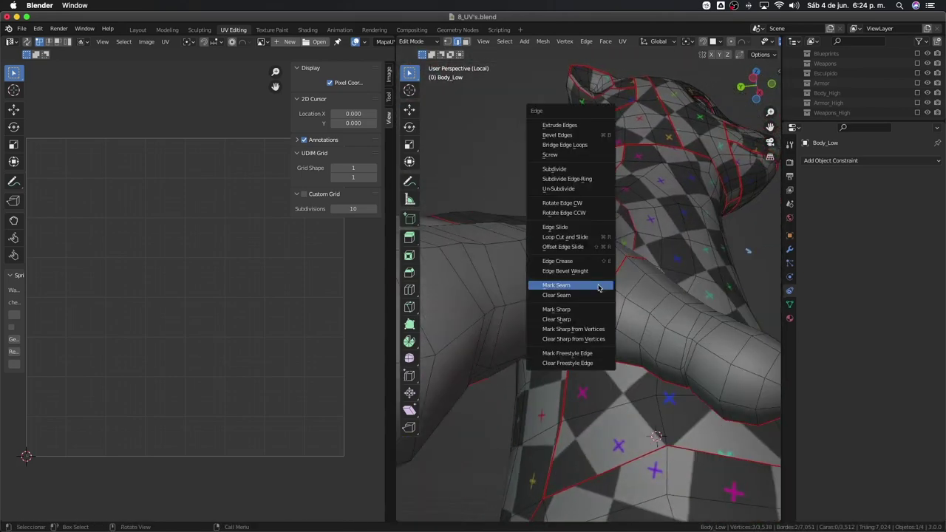
click(599, 287)
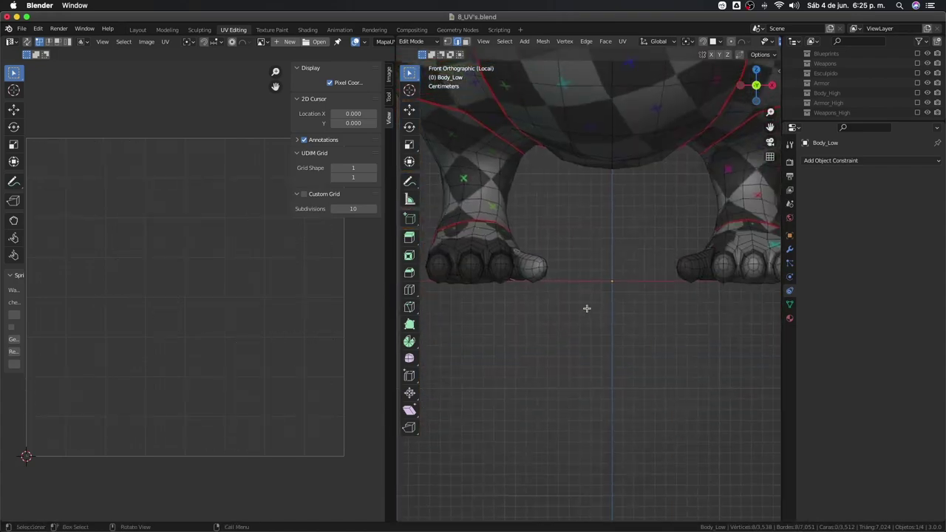
Step: Dissolve the extra edges on the hand
click(653, 419)
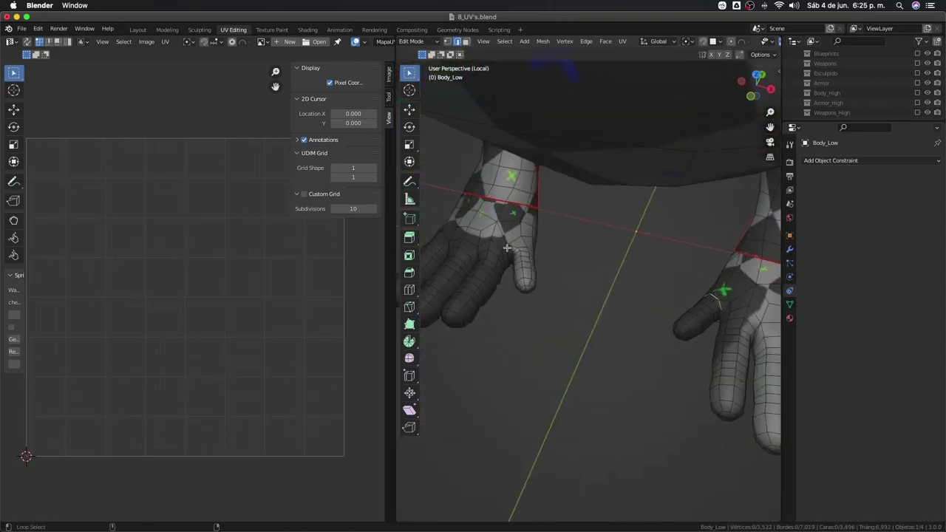
middle_drag(588, 308, 686, 276)
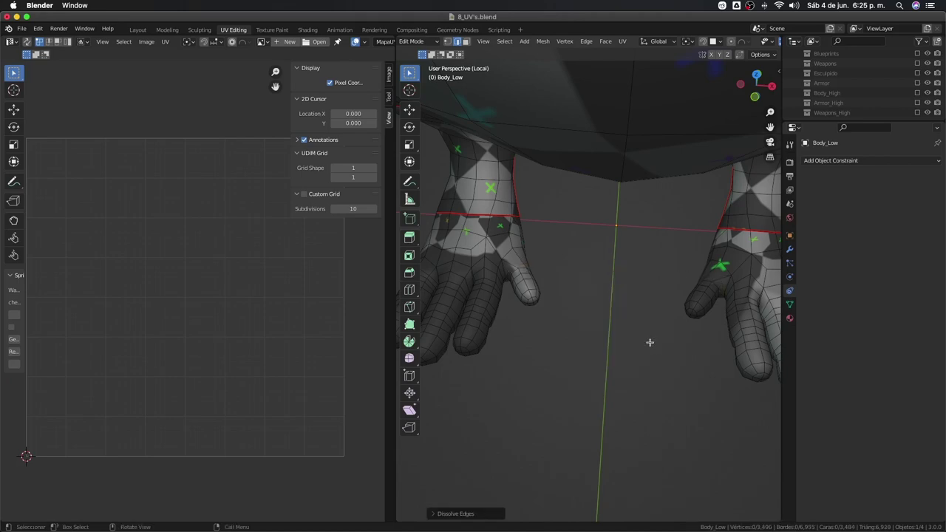
middle_drag(649, 343, 719, 95)
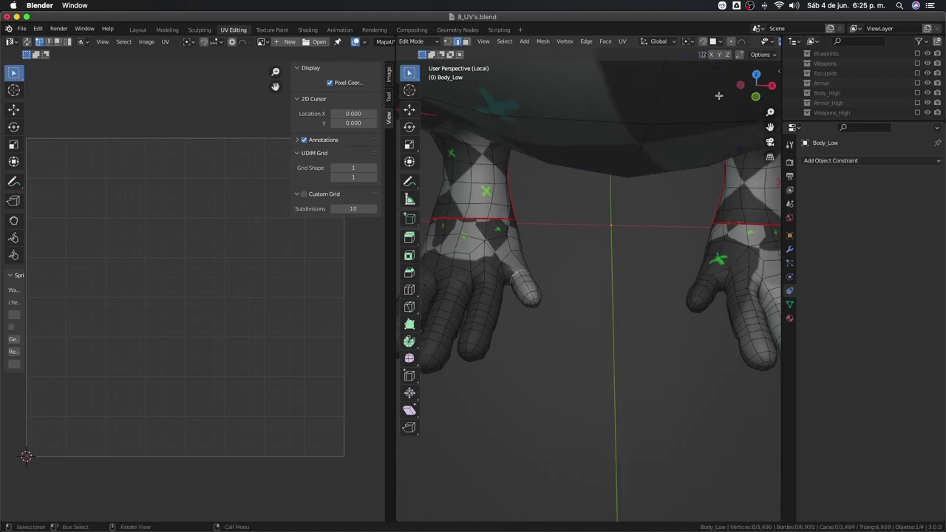
mouse_move(613, 343)
middle_down()
mouse_move(513, 327)
mouse_move(661, 313)
mouse_move(602, 338)
middle_up()
scroll(685, 311, up, 3)
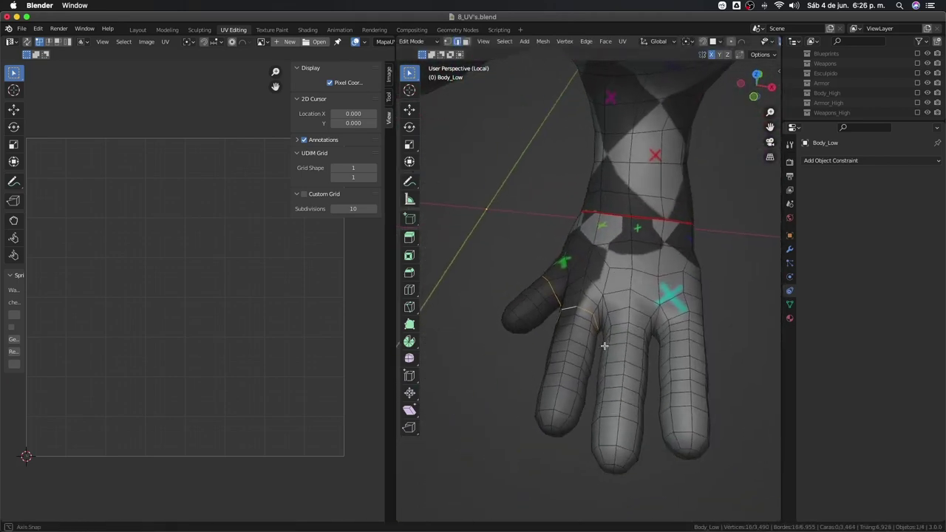
scroll(668, 384, up, 2)
mouse_move(667, 384)
middle_down()
mouse_move(665, 363)
mouse_move(631, 344)
mouse_move(616, 263)
middle_up()
scroll(642, 394, down, 5)
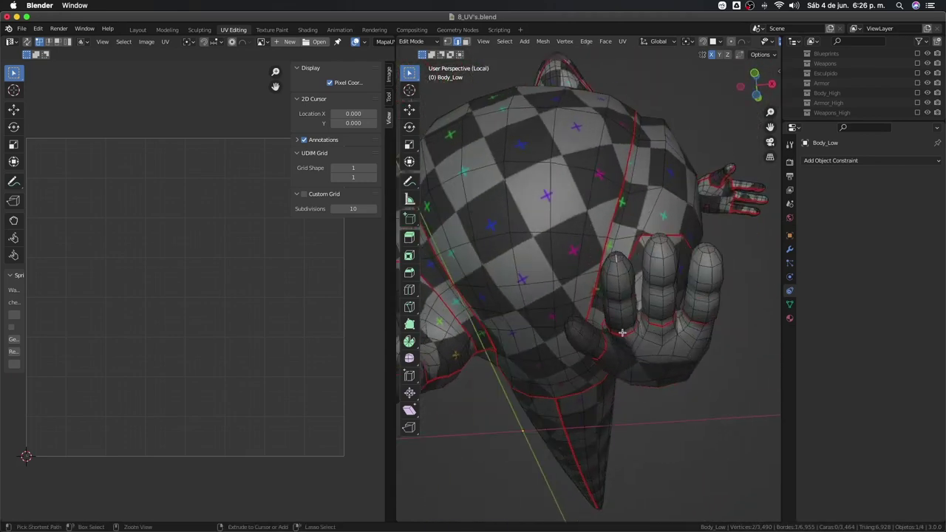
Step: Select shortest edge paths along and around the right hand's fingers for seams
ctrl+click(715, 248)
mouse_move(714, 248)
middle_down()
mouse_move(578, 333)
mouse_move(647, 449)
mouse_move(724, 418)
mouse_move(570, 379)
mouse_move(648, 439)
middle_up()
ctrl+click(590, 380)
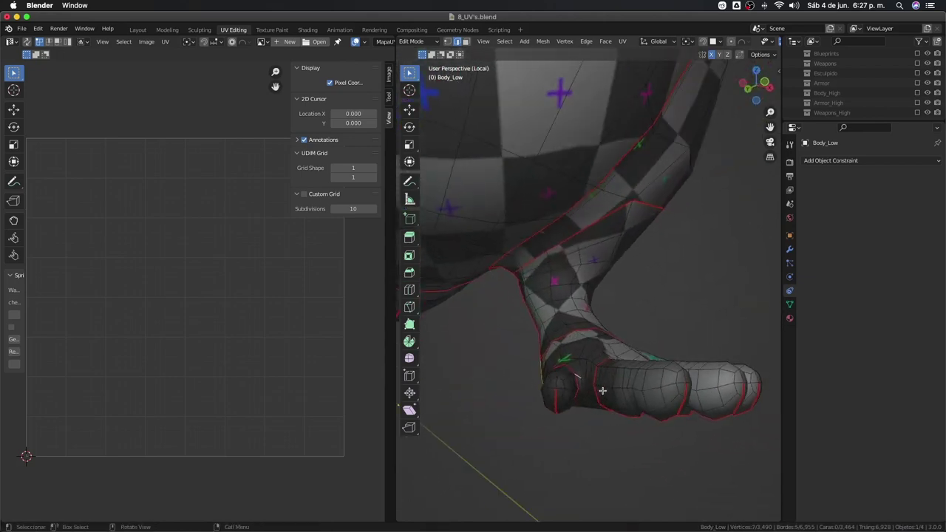
scroll(620, 407, up, 4)
ctrl+click(621, 407)
scroll(638, 421, down, 4)
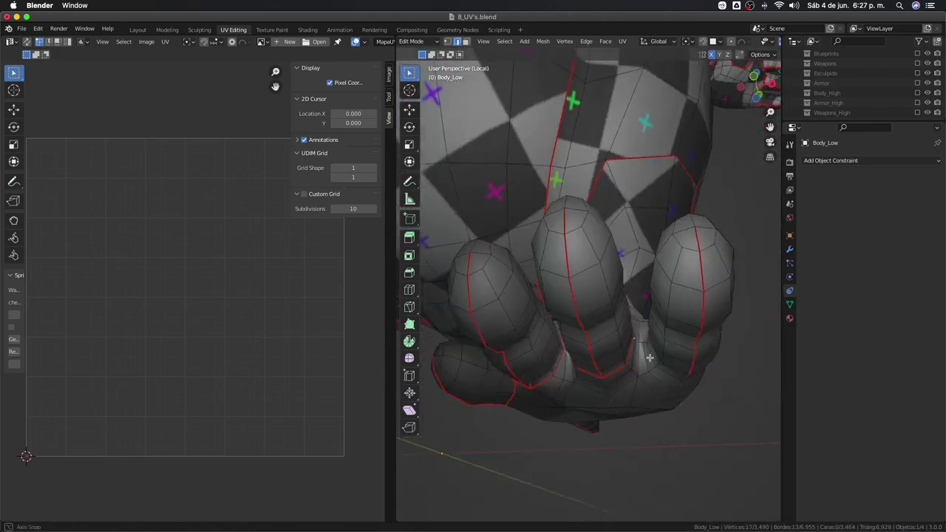
Step: Mirror the seam selection to the other side and return the body to Object Mode
mouse_move(638, 421)
middle_down()
mouse_move(690, 387)
mouse_move(632, 399)
middle_up()
key(shift+ctrl+m)
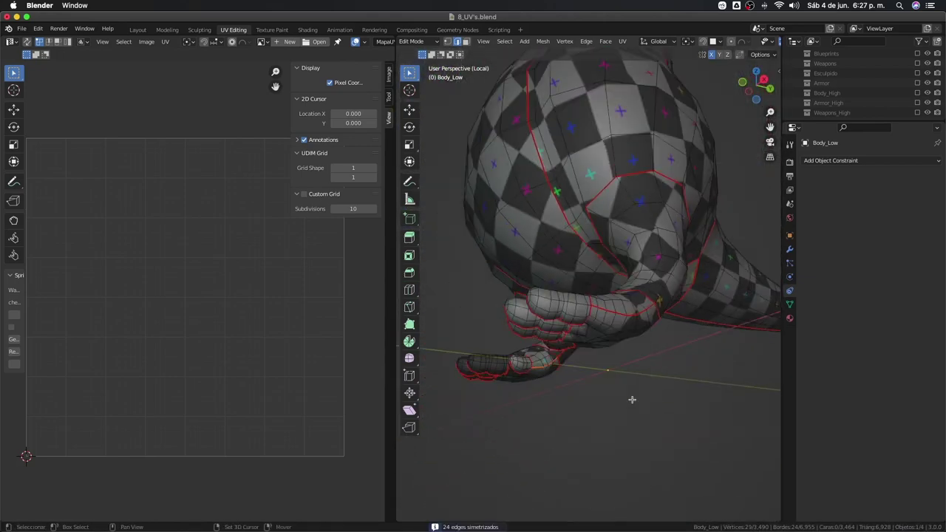
scroll(632, 399, down, 5)
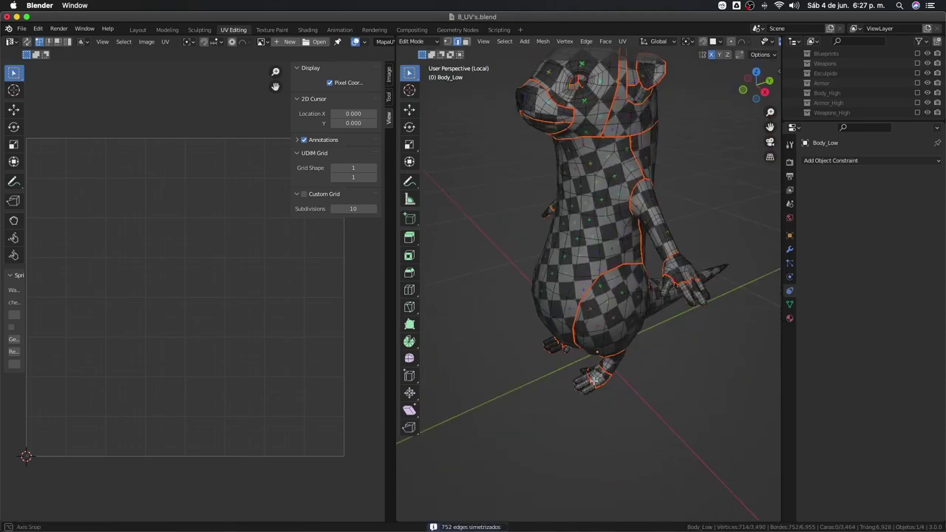
middle_drag(631, 399, 665, 362)
key(a)
key(Tab)
Step: Isolate the Gums and bring up their material and modifier settings
scroll(547, 360, up, 5)
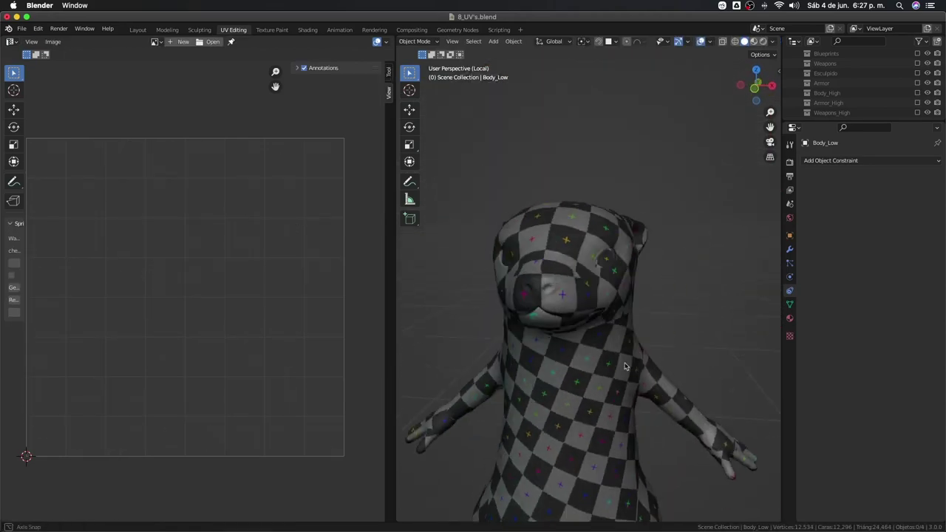
click(547, 360)
scroll(724, 316, up, 3)
scroll(725, 316, down, 6)
middle_drag(724, 316, 589, 328)
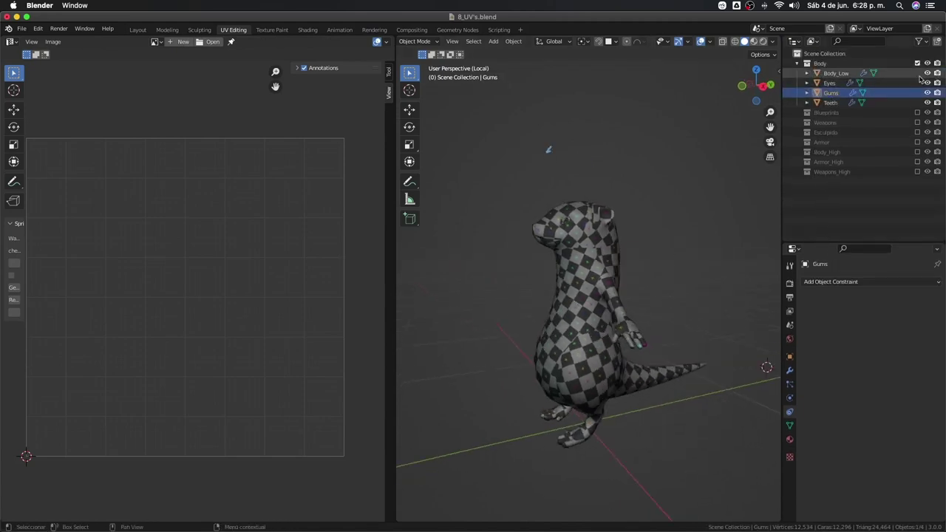
key(KP_Divide)
middle_drag(564, 200, 626, 213)
key(Tab)
key(Tab)
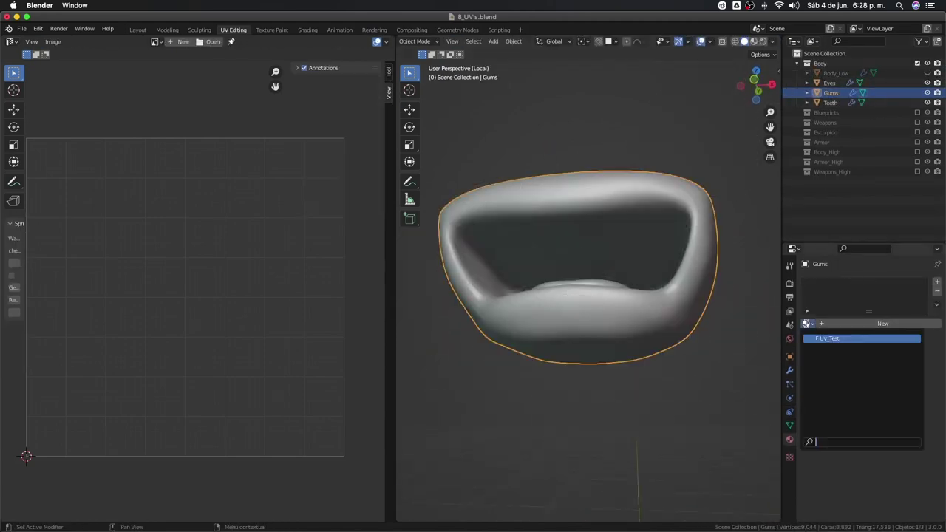
middle_drag(605, 255, 581, 252)
key(Tab)
click(789, 370)
Step: Apply the Simetrizar mirror modifier to the Gums
middle_drag(517, 296, 452, 290)
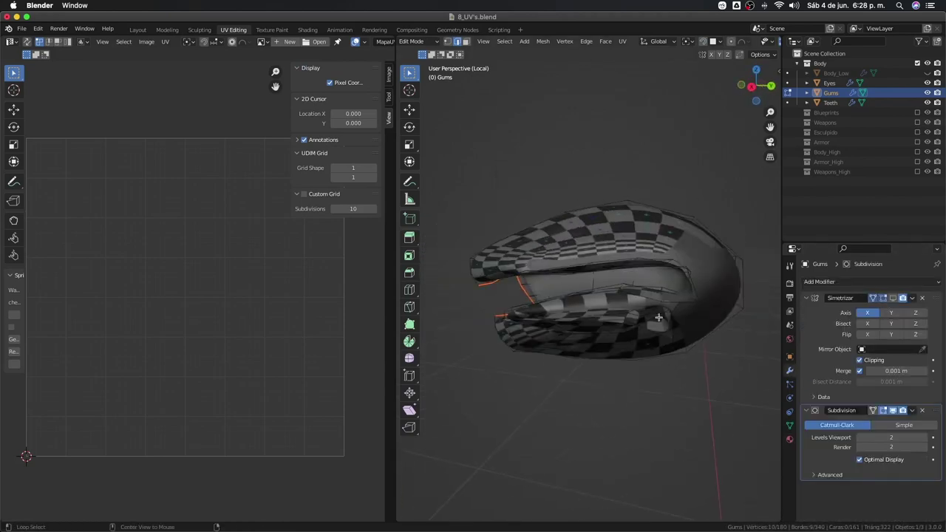
middle_drag(688, 321, 642, 308)
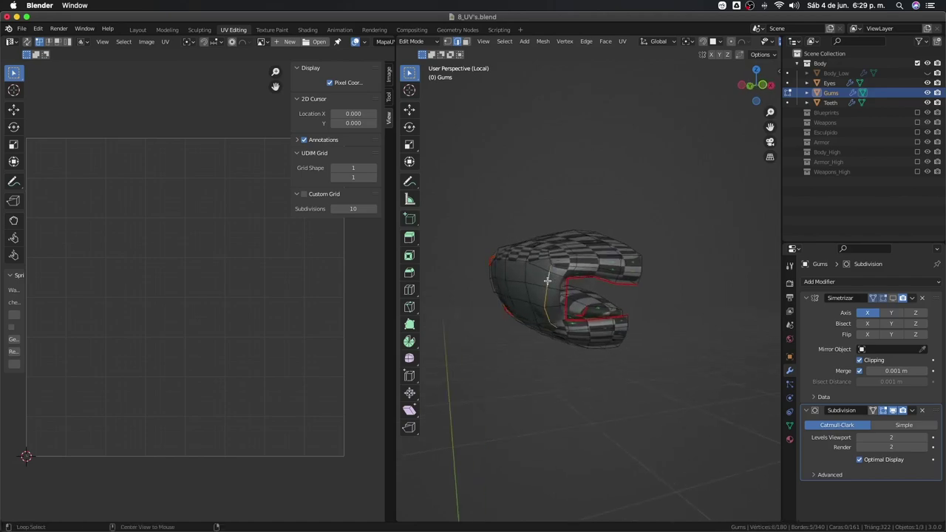
middle_drag(566, 290, 606, 318)
key(a)
key(ctrl+a)
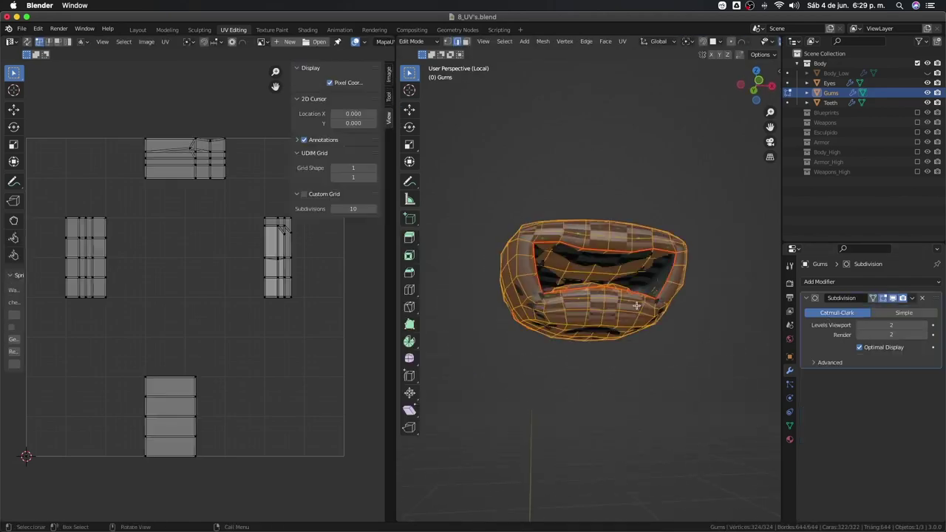
key(u)
click(610, 326)
Step: Mark seams around the gums and unwrap them, showing all UV islands
click(624, 356)
middle_drag(625, 356, 709, 337)
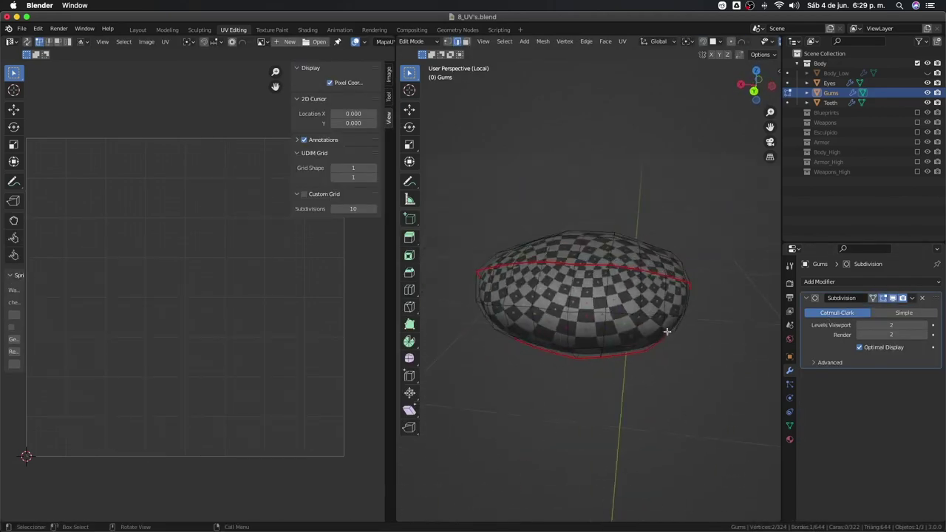
click(581, 285)
middle_drag(606, 318, 646, 343)
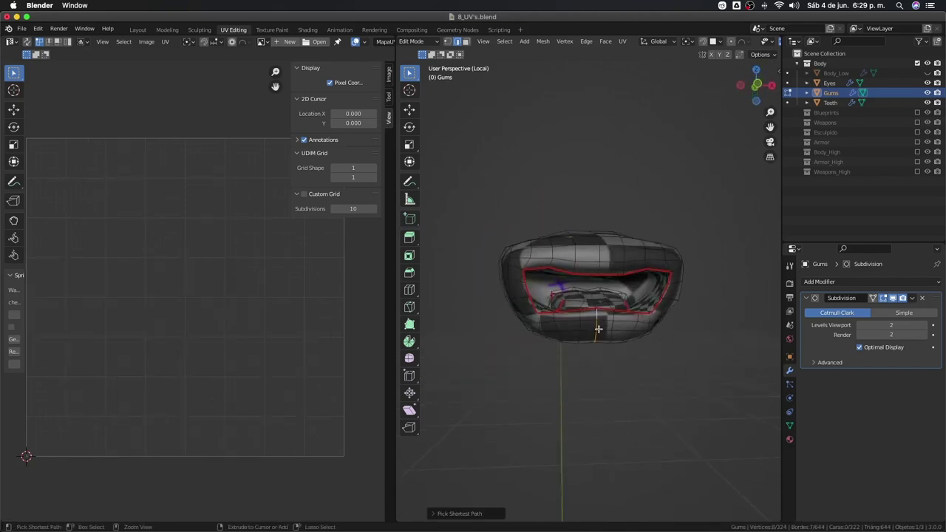
key(a)
key(u)
click(646, 343)
click(511, 378)
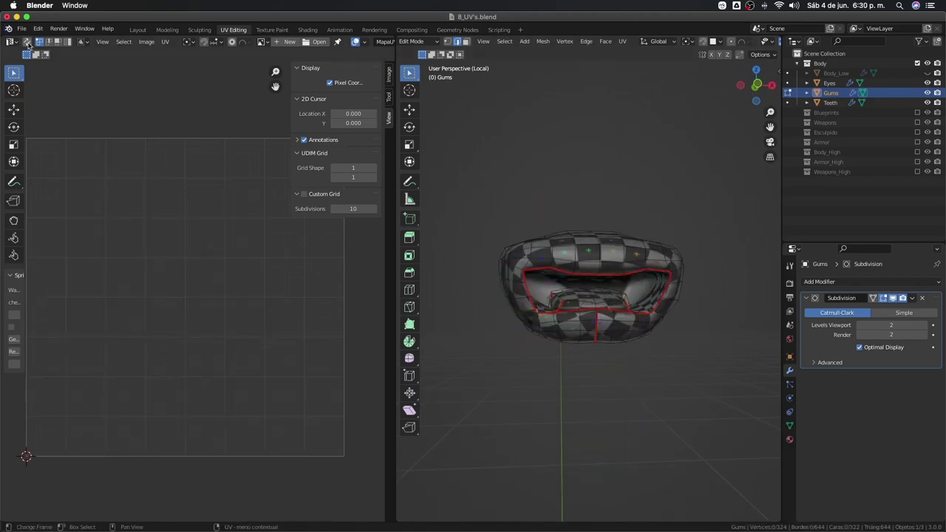
click(28, 43)
Step: Hide part of the gums and mark a seam along the inner gum edges
key(c)
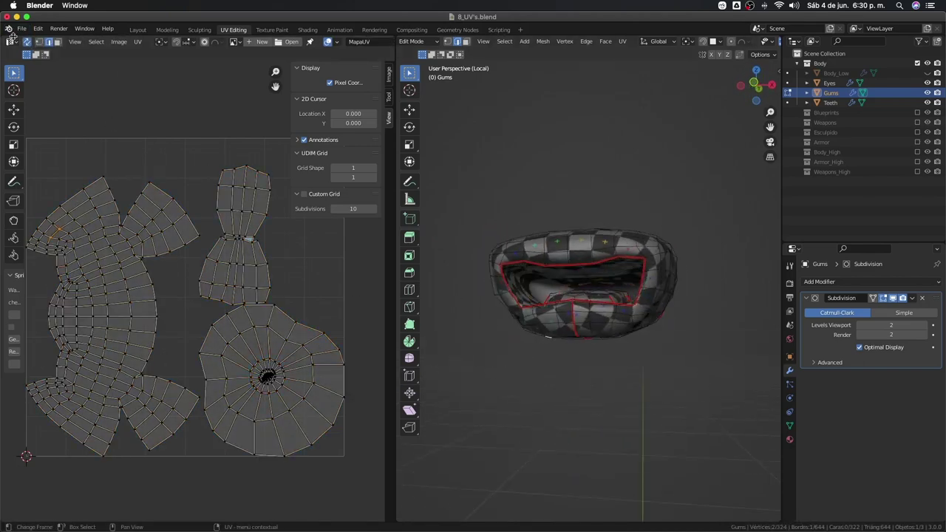
key(h)
scroll(502, 347, up, 3)
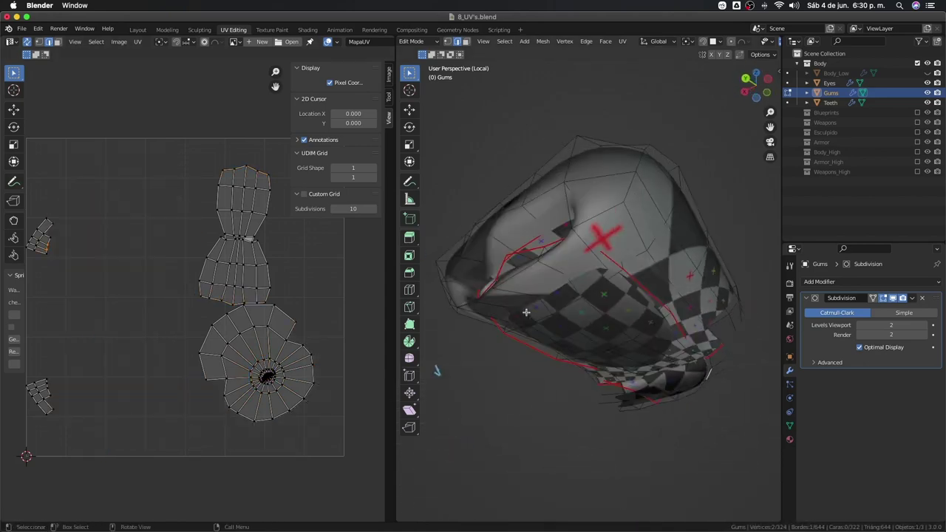
middle_drag(436, 372, 500, 371)
ctrl+click(563, 423)
key(ctrl+e)
click(564, 421)
Step: Re-unwrap the gums with the new seam and leave the isolated edit view
key(a)
key(u)
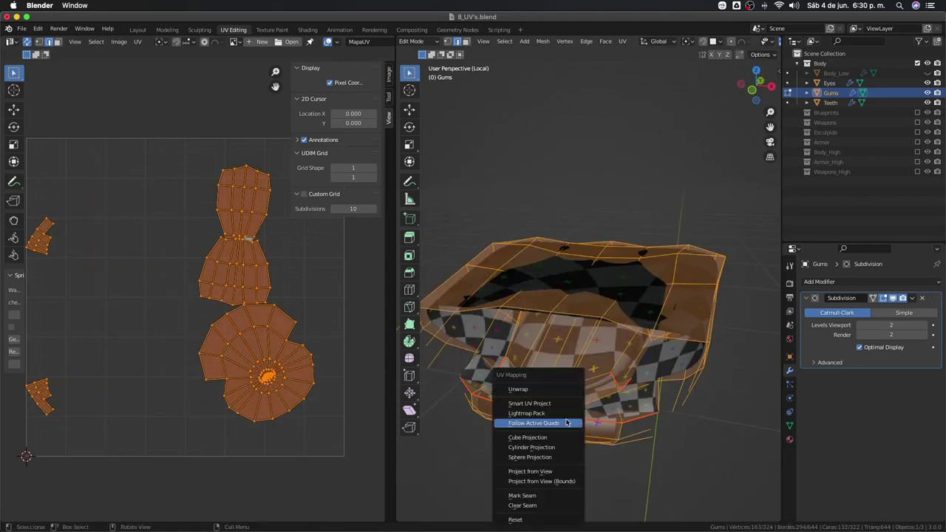
click(613, 401)
key(alt+a)
scroll(619, 418, down, 3)
key(Tab)
key(slash)
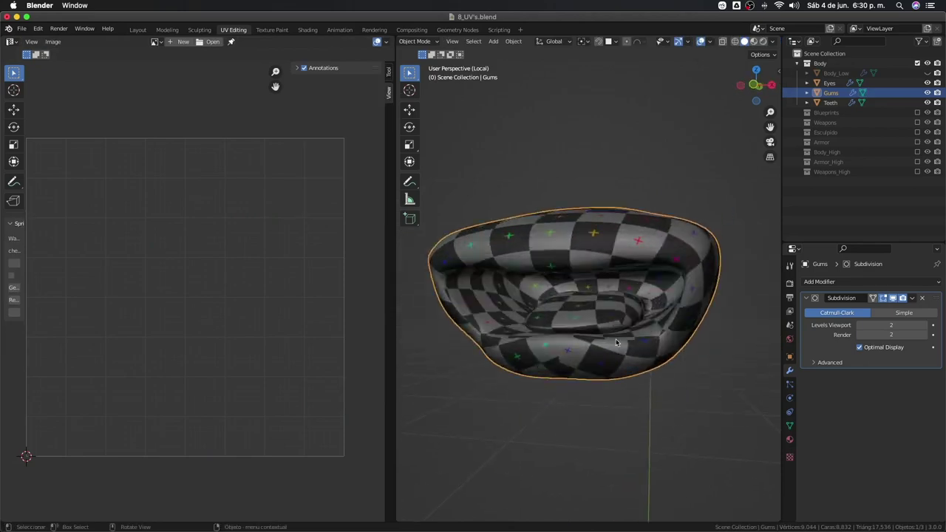
Step: Isolate the Teeth object, enter Edit Mode, select all and recalculate normals outward
click(581, 270)
key(slash)
key(Tab)
key(a)
mouse_move(544, 338)
middle_down()
mouse_move(543, 300)
mouse_move(524, 359)
mouse_move(532, 348)
middle_up()
key(alt+a)
middle_drag(855, 303, 690, 328)
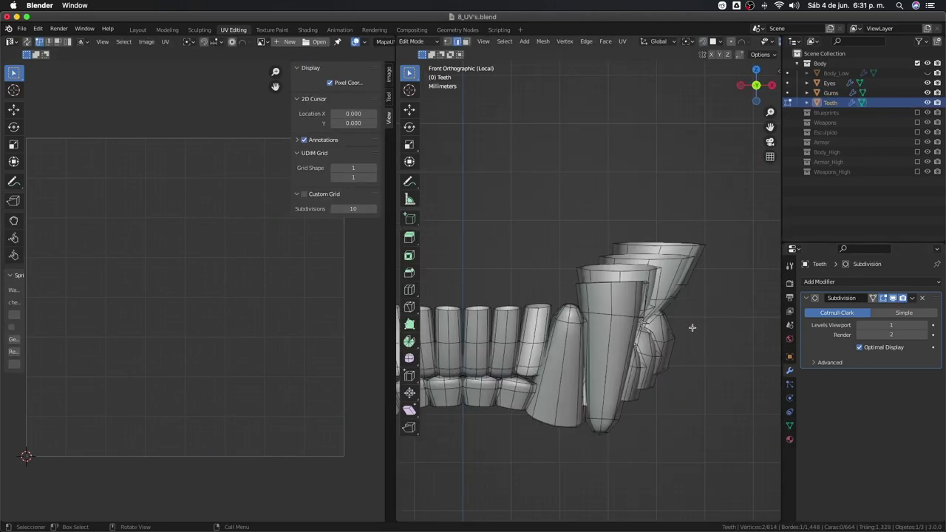
scroll(537, 312, up, 3)
scroll(557, 241, down, 3)
key(a)
key(shift+n)
Step: Turn on face normal lines in the viewport overlays and deselect the teeth
mouse_move(558, 241)
middle_down()
mouse_move(596, 295)
mouse_move(651, 222)
middle_up()
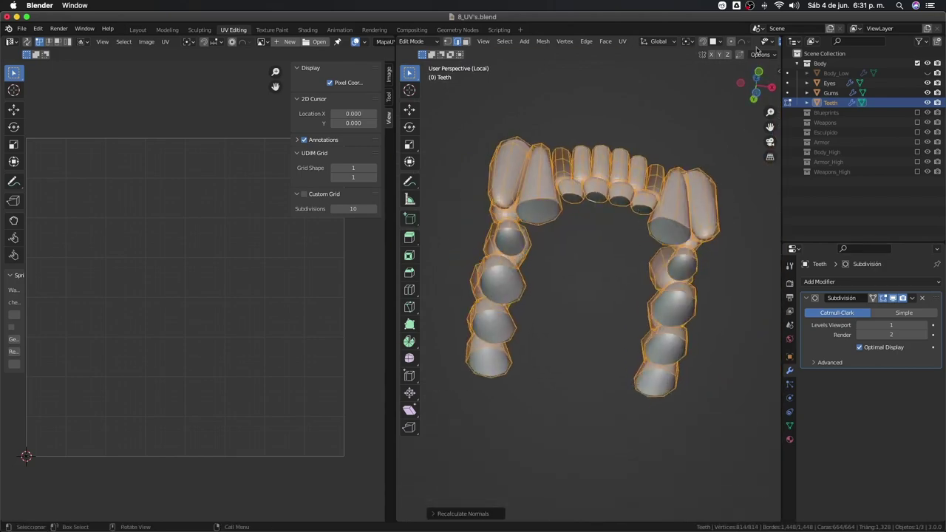
click(709, 41)
click(670, 397)
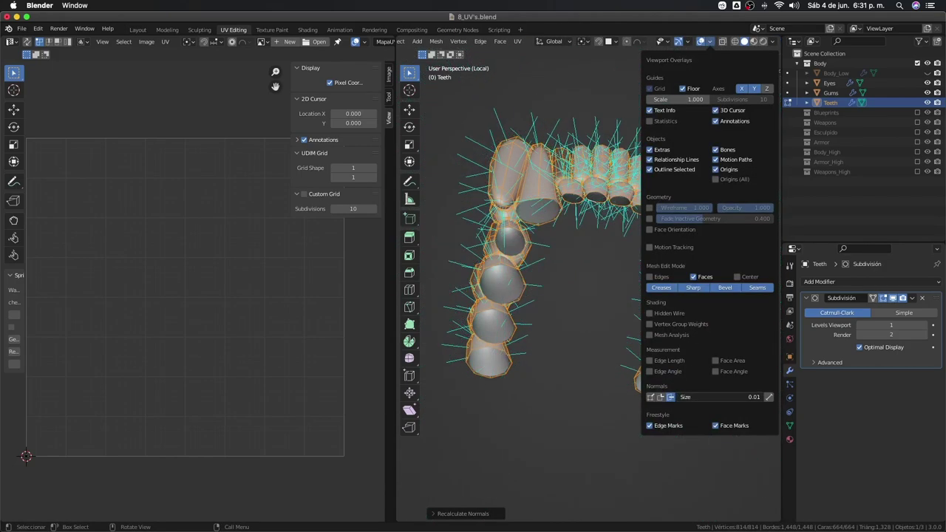
key(alt+a)
mouse_move(562, 244)
middle_down()
mouse_move(584, 221)
mouse_move(606, 266)
middle_up()
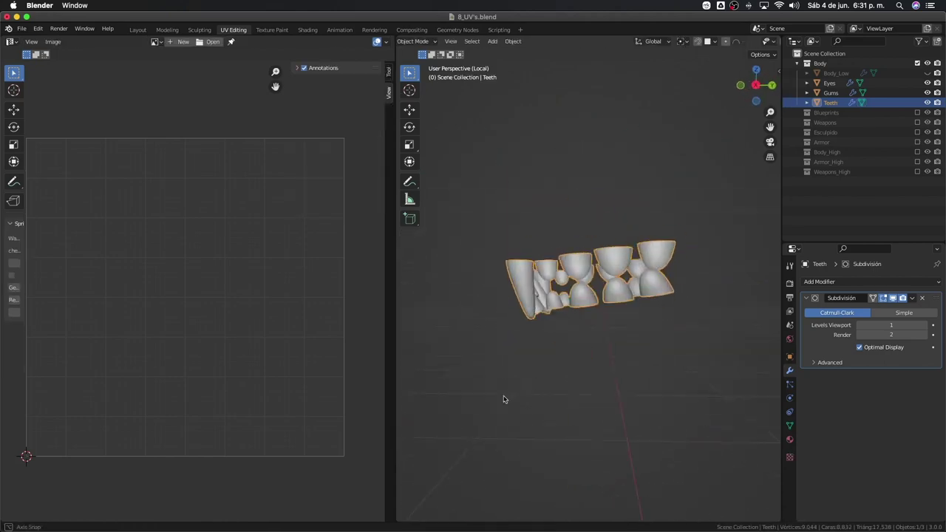
Step: Back in Edit Mode, select individual teeth and the linked left teeth with L
key(Tab)
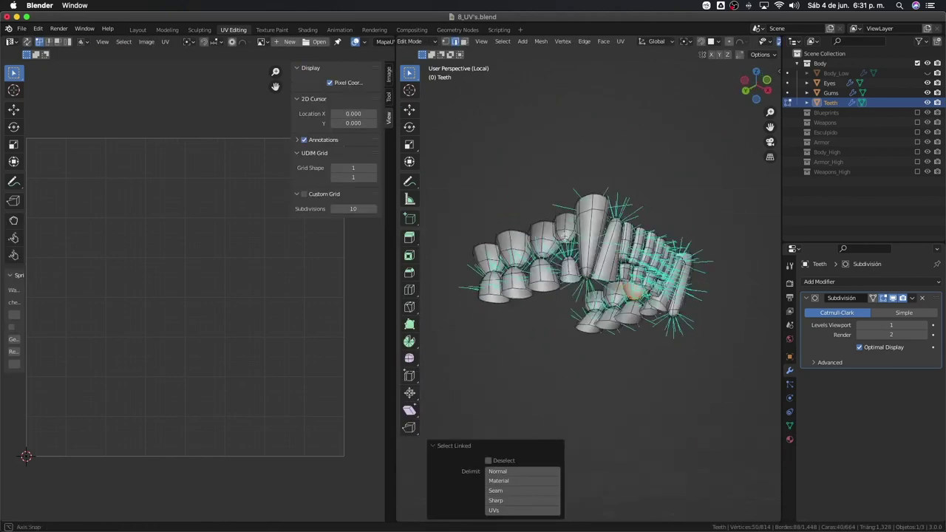
scroll(565, 235, up, 5)
key(l)
scroll(476, 183, down, 4)
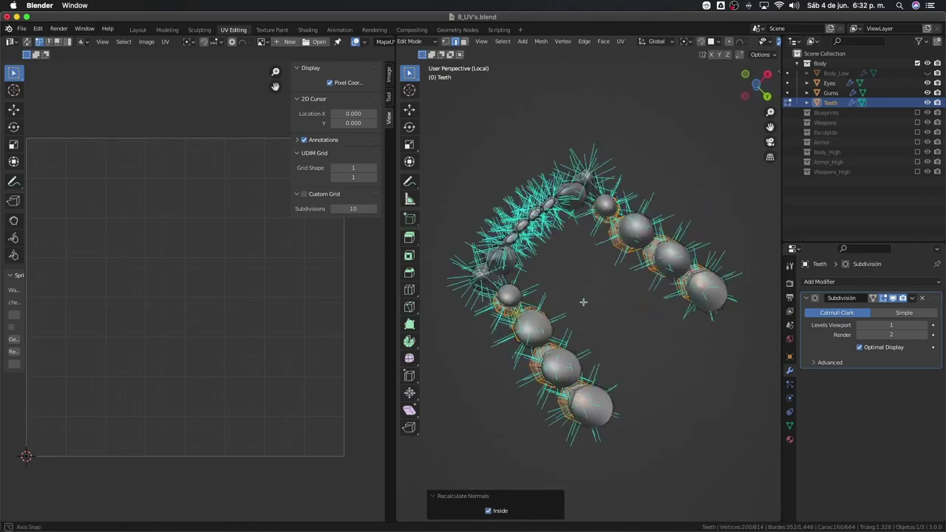
mouse_move(583, 301)
middle_down()
mouse_move(655, 395)
mouse_move(554, 302)
mouse_move(614, 225)
mouse_move(561, 280)
mouse_move(502, 246)
middle_up()
scroll(591, 259, up, 4)
key(l)
scroll(562, 280, down, 4)
key(Tab)
key(Tab)
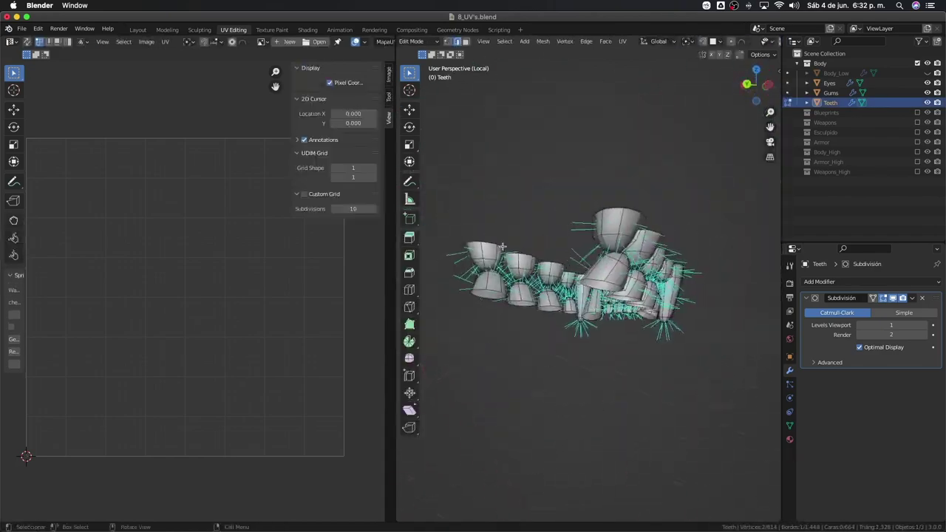
key(l)
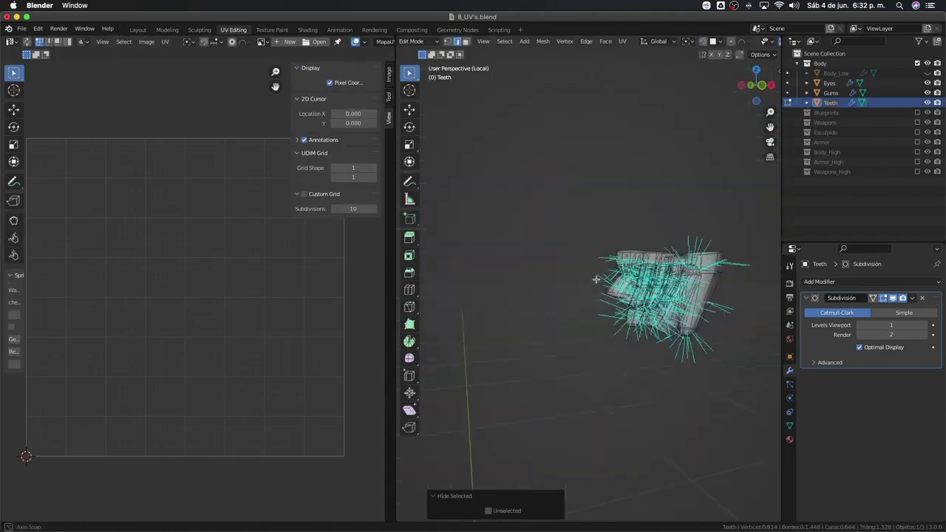
scroll(633, 195, up, 3)
Step: Mark an edge path running down a tooth as a seam
middle_drag(634, 194, 560, 226)
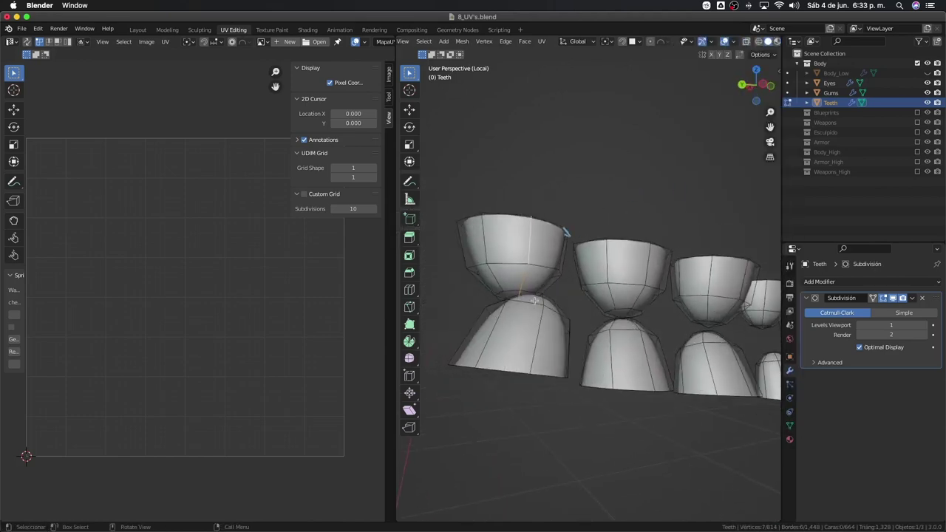
ctrl+click(561, 231)
key(ctrl+e)
click(548, 266)
middle_drag(549, 266, 687, 320)
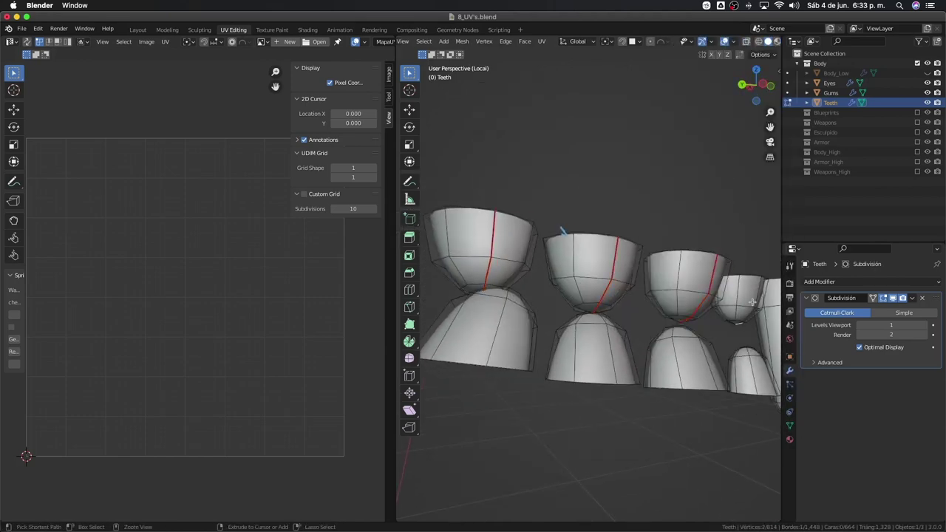
mouse_move(751, 302)
middle_down()
mouse_move(606, 233)
mouse_move(532, 222)
mouse_move(479, 190)
mouse_move(509, 103)
middle_up()
key(Escape)
Step: Select all the teeth geometry and unwrap it into UV islands
scroll(479, 190, down, 3)
middle_drag(607, 344, 442, 292)
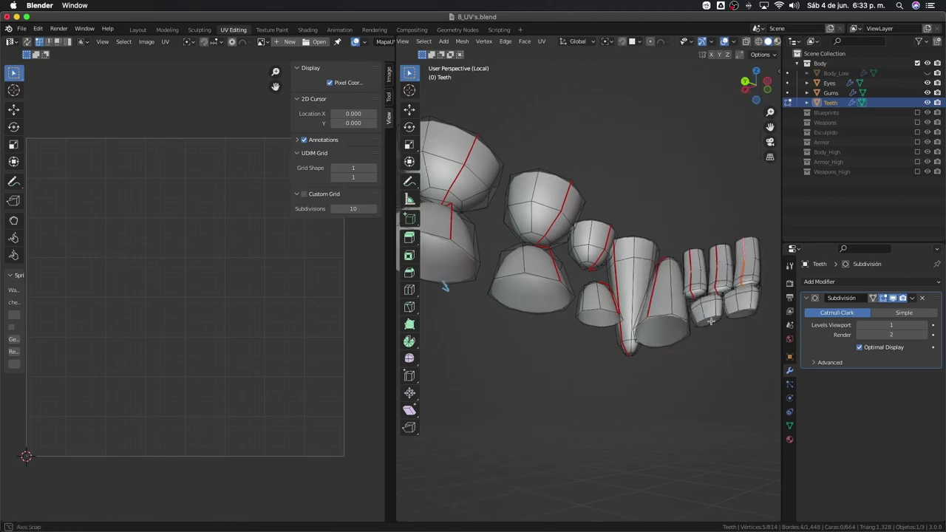
middle_drag(710, 320, 675, 340)
scroll(674, 339, up, 3)
key(a)
scroll(518, 348, down, 3)
key(u)
click(481, 385)
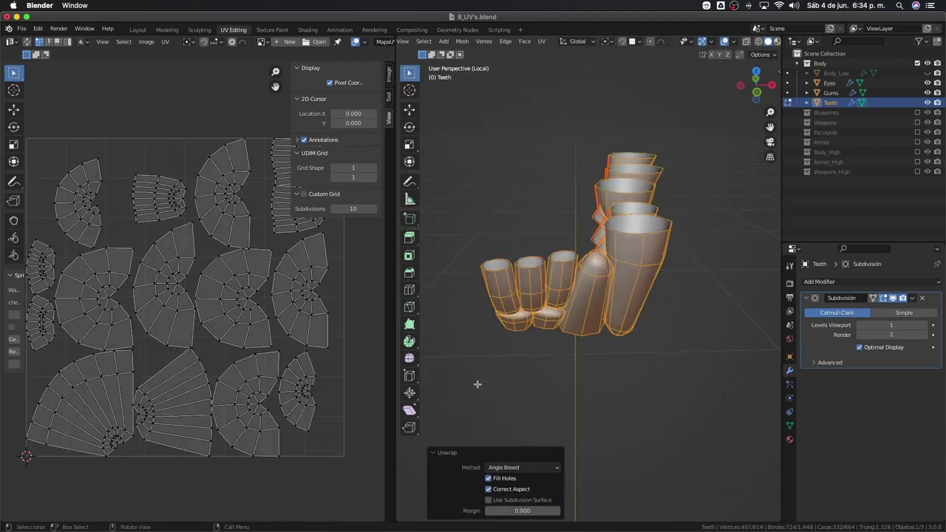
Step: Pick an edge on a front tooth, then select all teeth to show their UV islands
scroll(200, 310, up, 4)
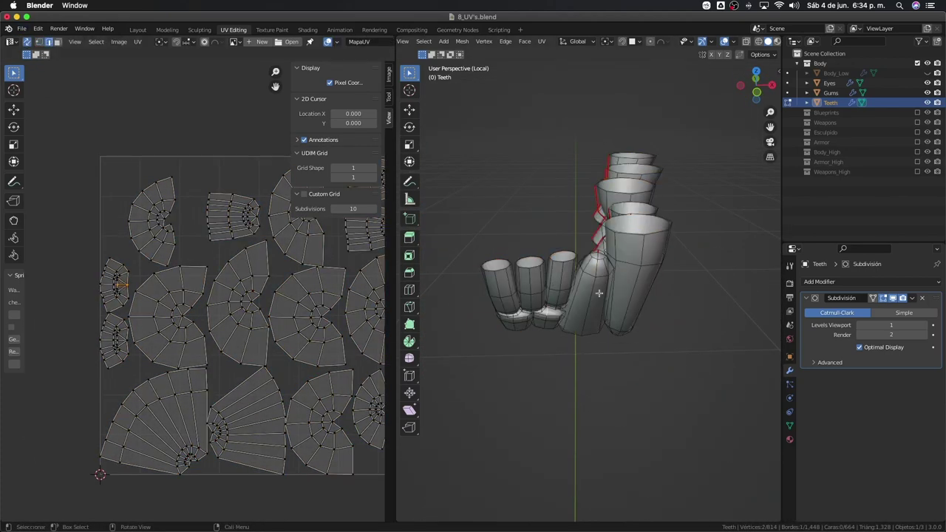
scroll(598, 294, up, 5)
mouse_move(599, 294)
middle_down()
mouse_move(647, 295)
mouse_move(555, 353)
middle_up()
click(647, 292)
scroll(555, 353, down, 2)
key(a)
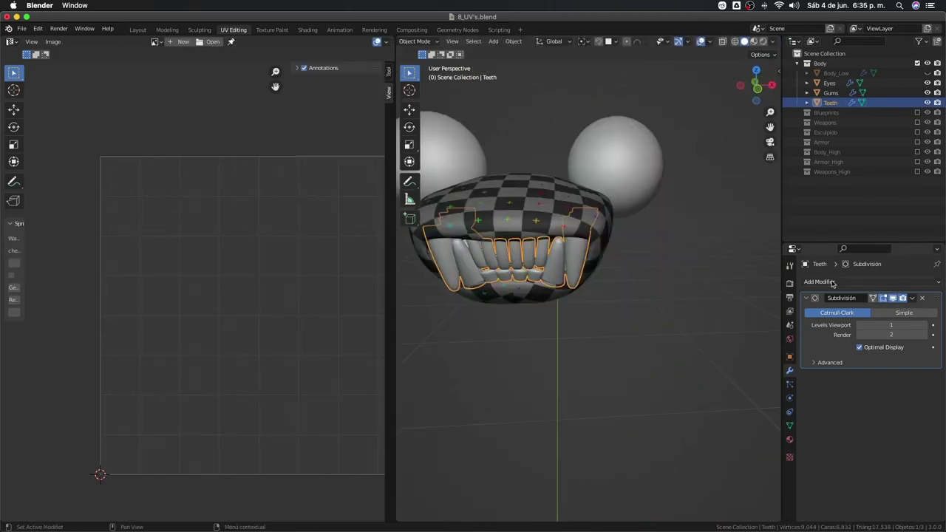
Step: Unhide the otter body with Alt+H, save the file and switch to front view
middle_drag(564, 349, 598, 345)
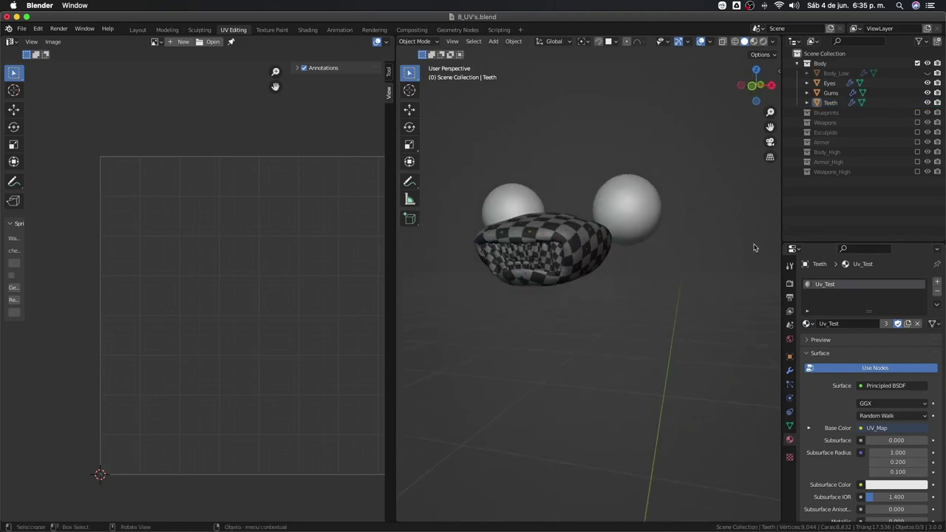
key(alt+h)
scroll(611, 367, down, 3)
key(ctrl+s)
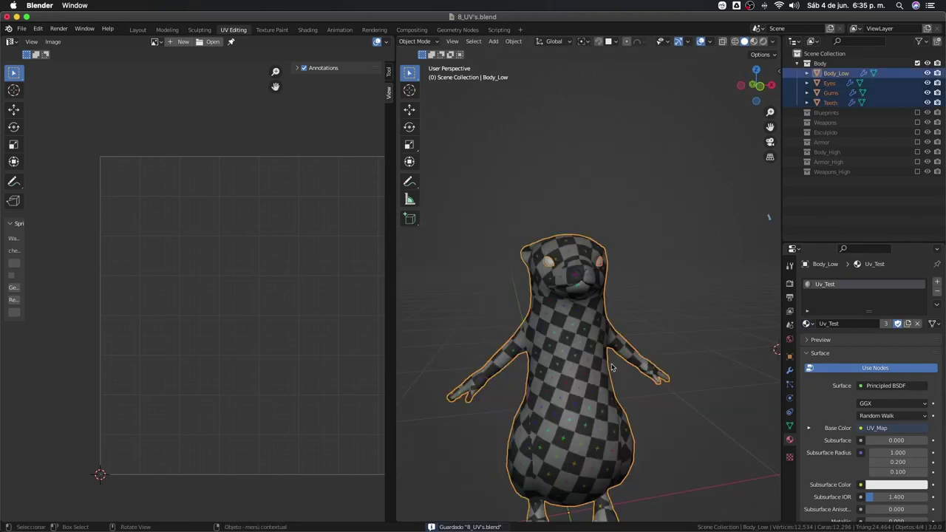
key(KP_3)
key(KP_1)
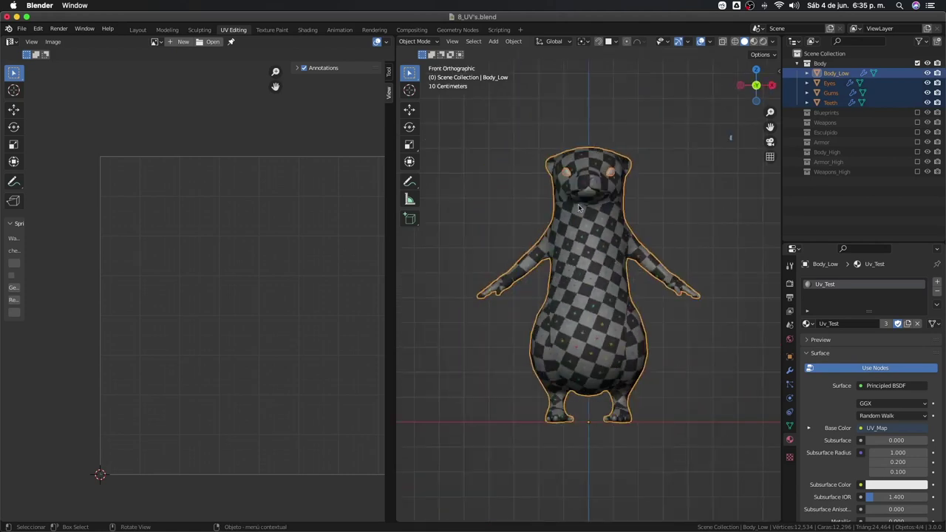
Step: Select the Teeth, Gums and Eyes objects in the outliner
middle_drag(622, 216, 670, 190)
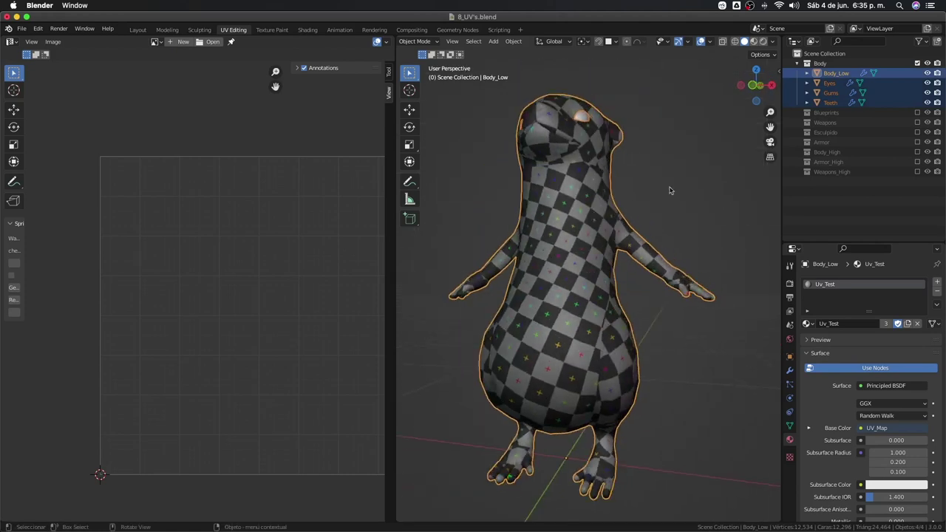
click(833, 104)
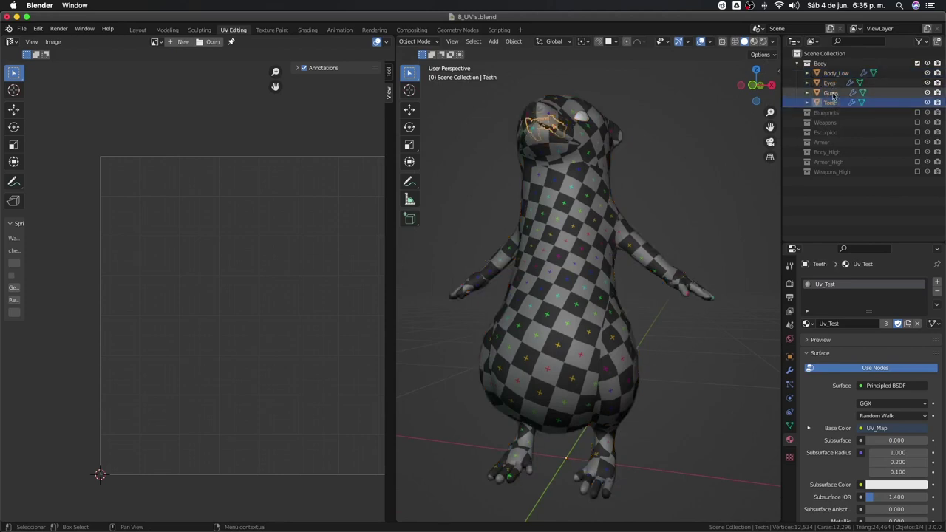
click(831, 93)
click(830, 83)
mouse_move(656, 165)
middle_down()
mouse_move(642, 192)
mouse_move(712, 195)
mouse_move(613, 196)
mouse_move(668, 203)
middle_up()
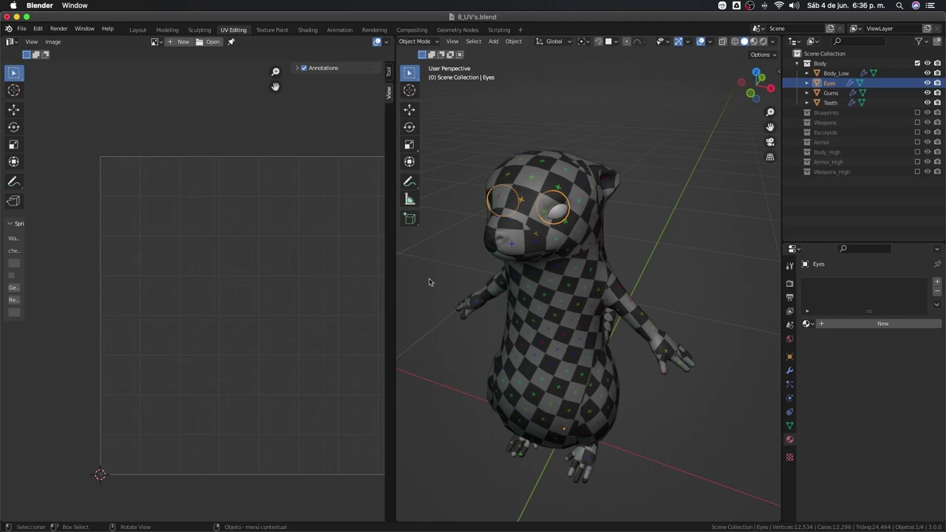
Step: Briefly toggle Edit Mode on the eyes, then select Body_Low in front orthographic view
middle_drag(570, 259, 582, 242)
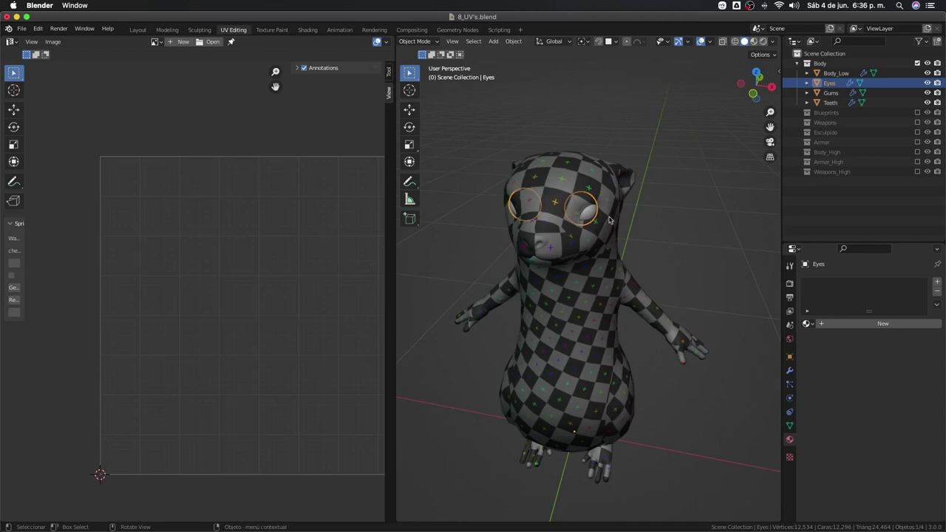
mouse_move(608, 220)
middle_down()
mouse_move(592, 236)
mouse_move(561, 223)
mouse_move(577, 220)
mouse_move(547, 221)
mouse_move(576, 215)
mouse_move(562, 193)
mouse_move(602, 213)
middle_up()
scroll(602, 213, up, 4)
key(Tab)
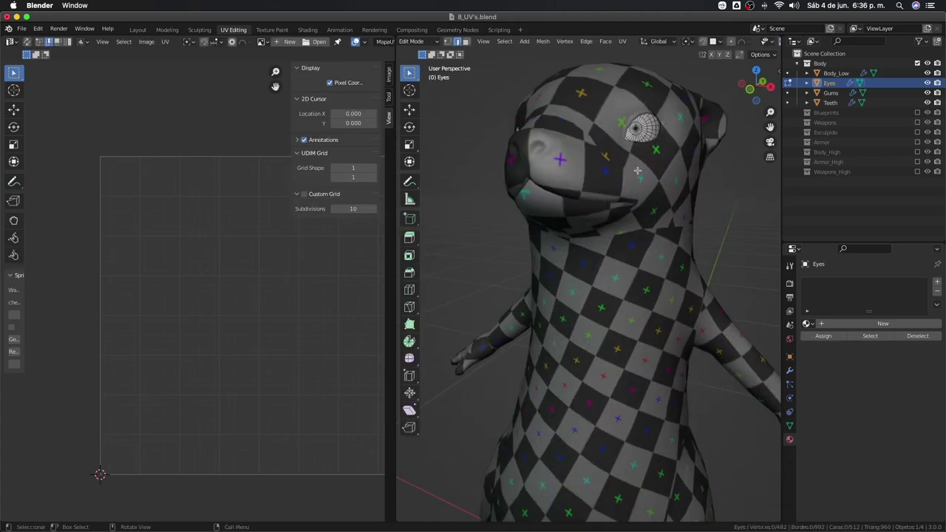
key(Tab)
key(Tab)
key(Tab)
scroll(638, 174, down, 5)
middle_drag(639, 222, 645, 311)
click(644, 312)
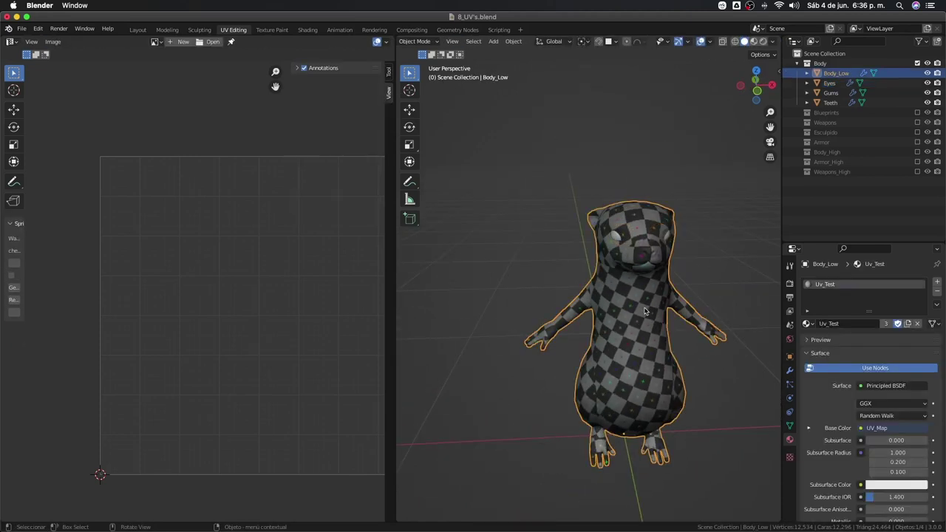
key(KP_1)
Step: Hide the Eyes in the outliner and box-select the body, gums and teeth
scroll(584, 275, down, 1)
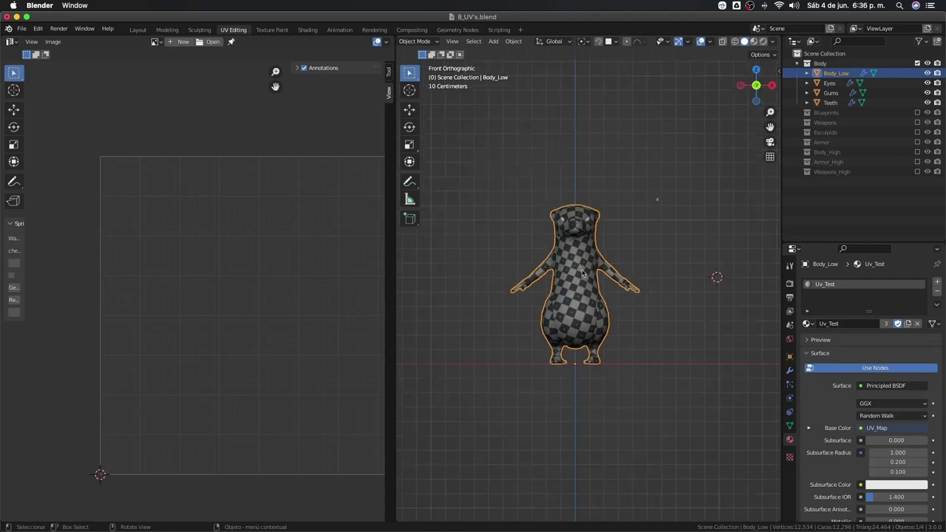
scroll(583, 275, up, 3)
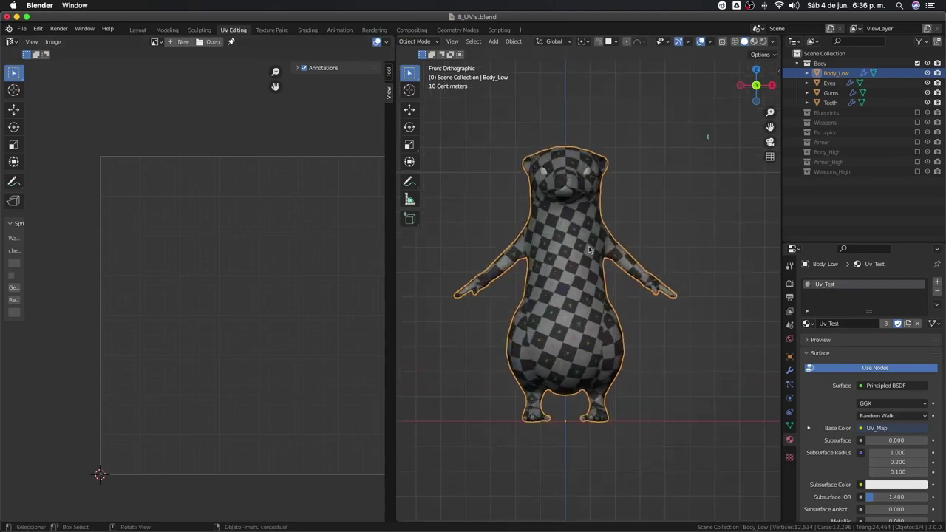
click(926, 82)
drag(502, 117, 653, 386)
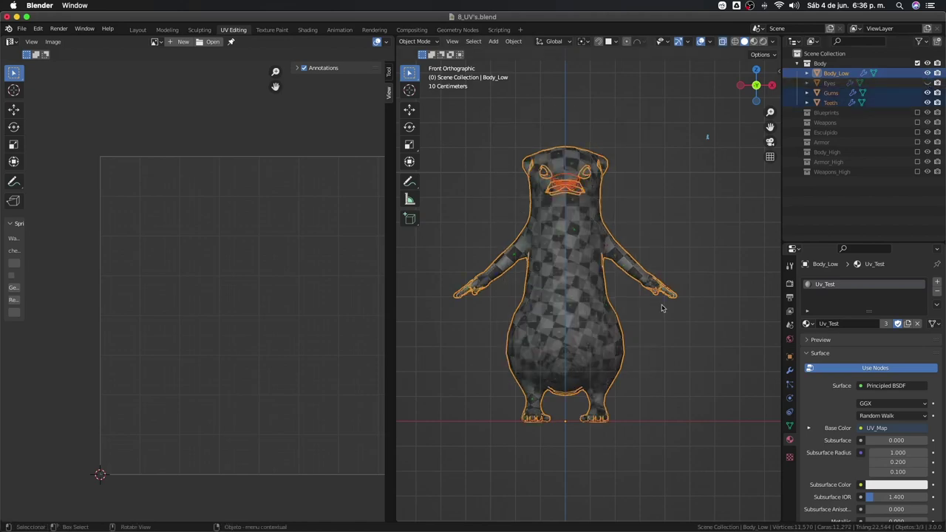
Step: Put body, gums and teeth into Edit Mode together and zoom the UV Editor
key(Tab)
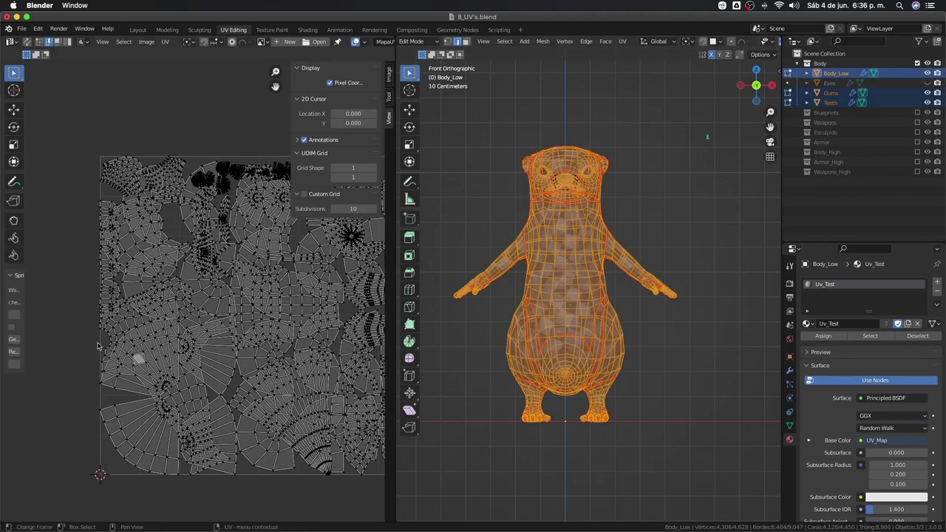
scroll(100, 346, down, 2)
scroll(203, 299, up, 2)
scroll(203, 299, up, 2)
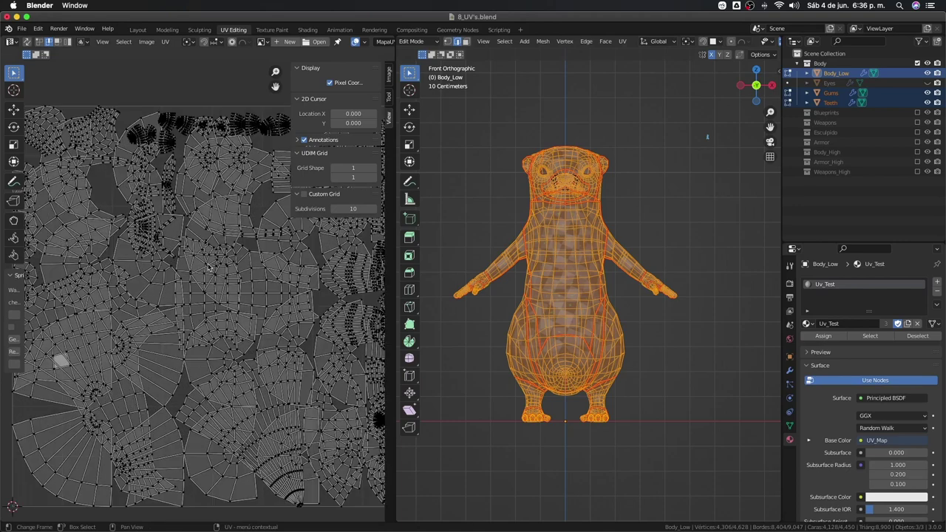
scroll(246, 292, up, 2)
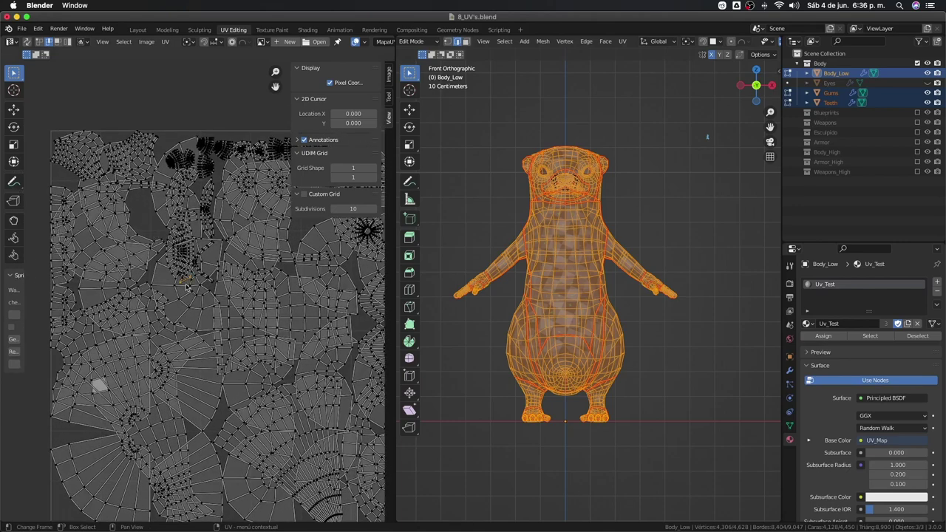
Step: Switch to island selection and click individual UV islands to inspect them
click(68, 42)
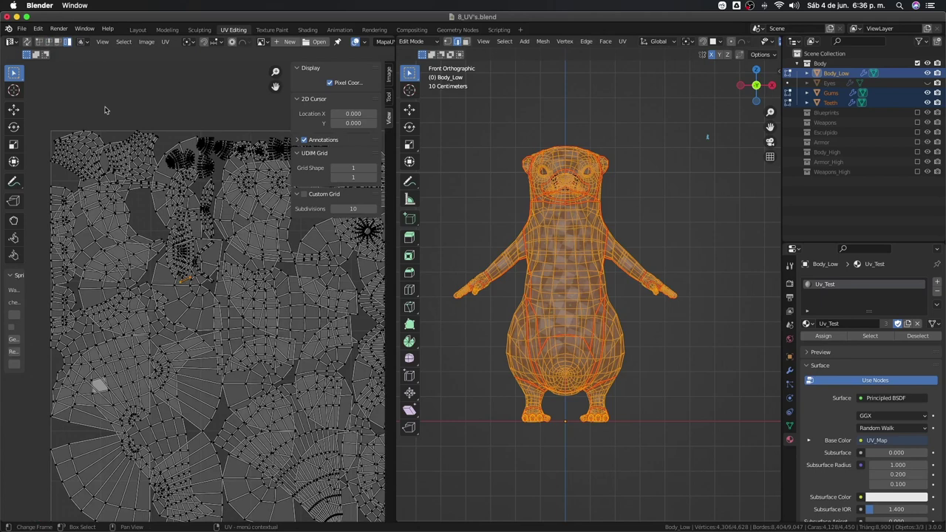
click(200, 303)
key(g)
key(Escape)
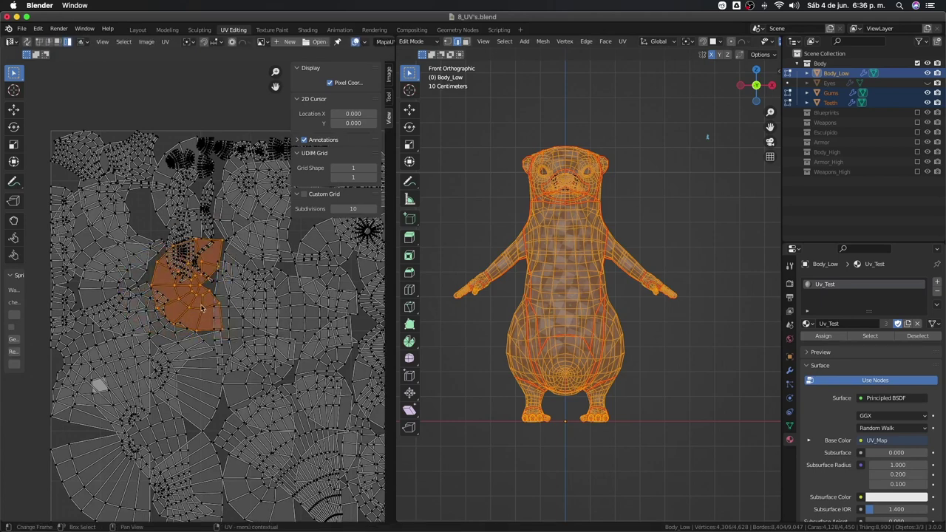
scroll(210, 273, down, 1)
scroll(207, 275, down, 1)
scroll(203, 275, down, 1)
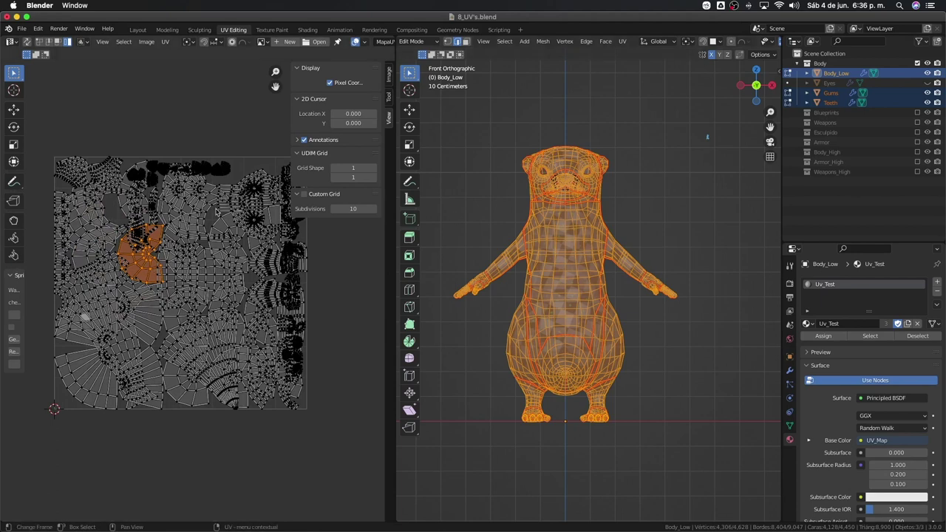
scroll(214, 221, up, 2)
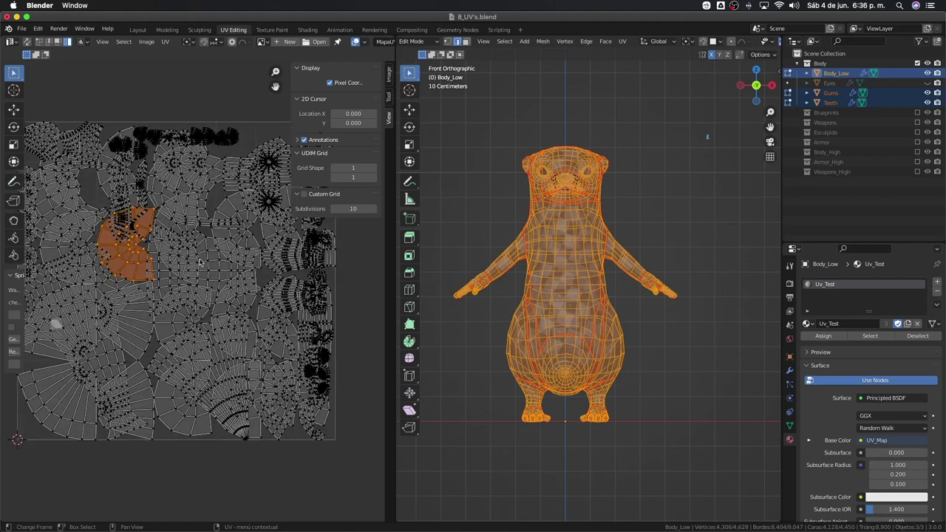
scroll(201, 262, up, 3)
scroll(185, 285, up, 3)
scroll(218, 296, up, 3)
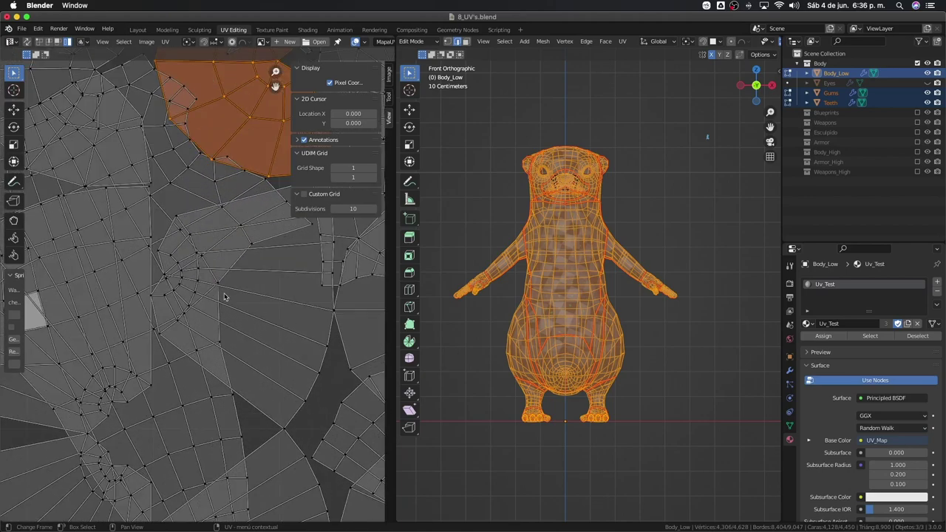
click(177, 271)
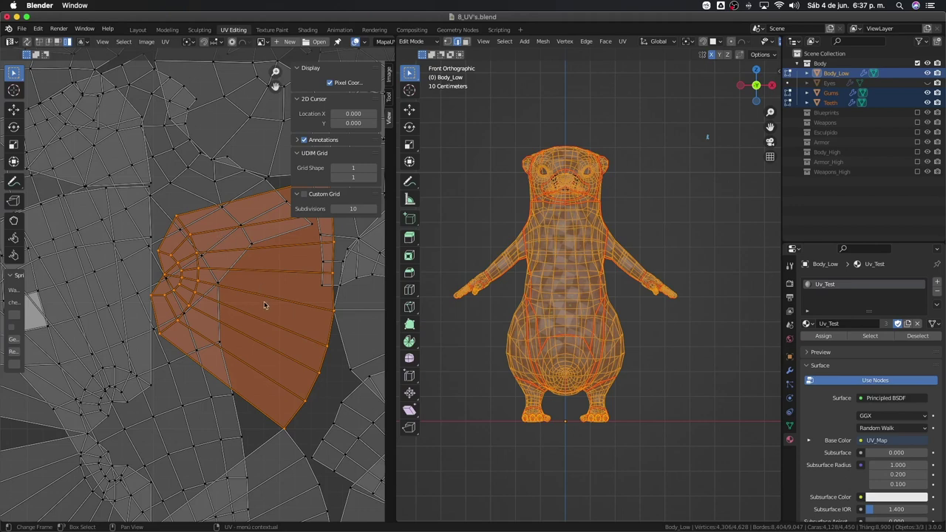
Step: Select the small top island, the large island and both fan-shaped islands in the UV layout
scroll(265, 305, down, 1)
scroll(266, 303, down, 1)
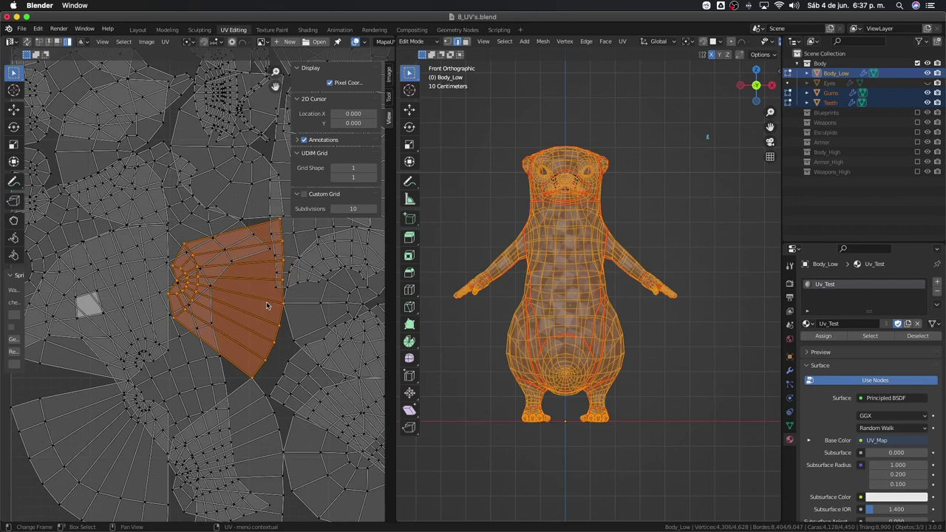
scroll(266, 305, down, 1)
scroll(266, 305, down, 2)
scroll(267, 305, down, 1)
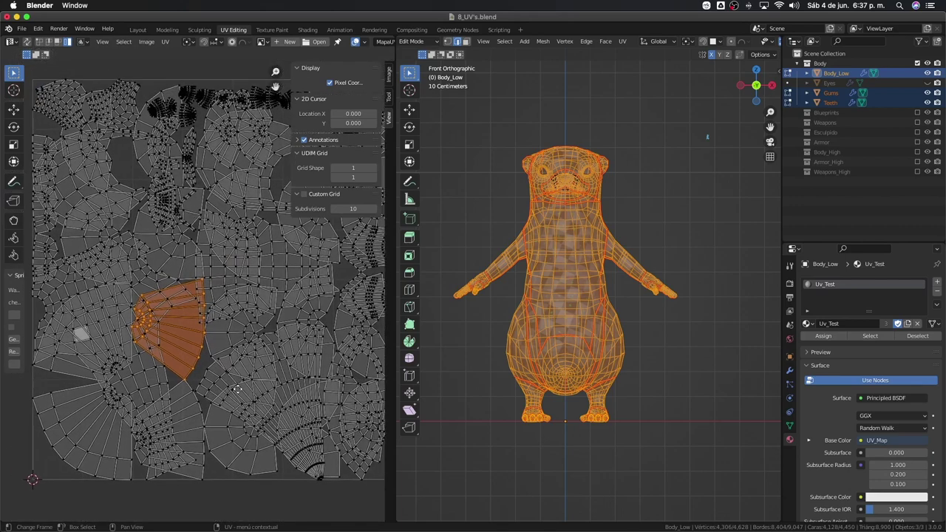
scroll(266, 306, down, 1)
scroll(279, 305, up, 1)
scroll(272, 295, up, 1)
scroll(255, 292, up, 1)
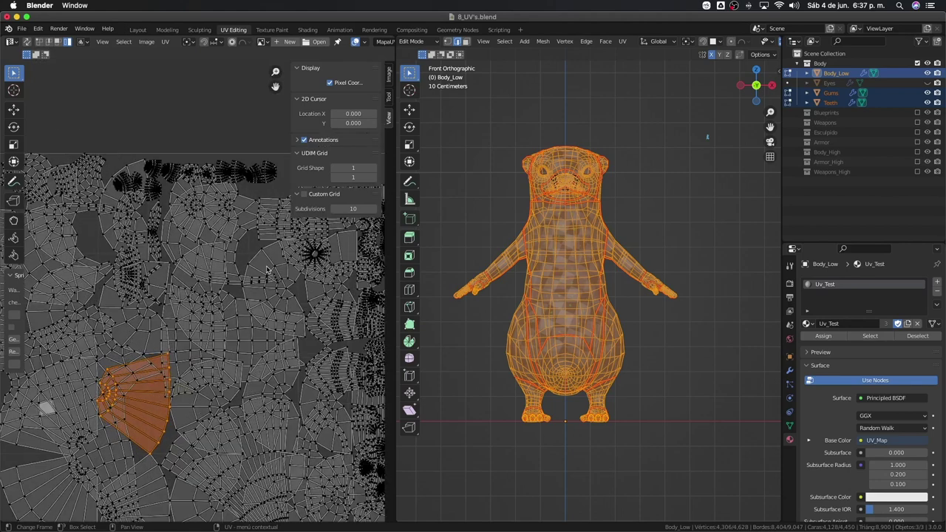
scroll(215, 286, up, 2)
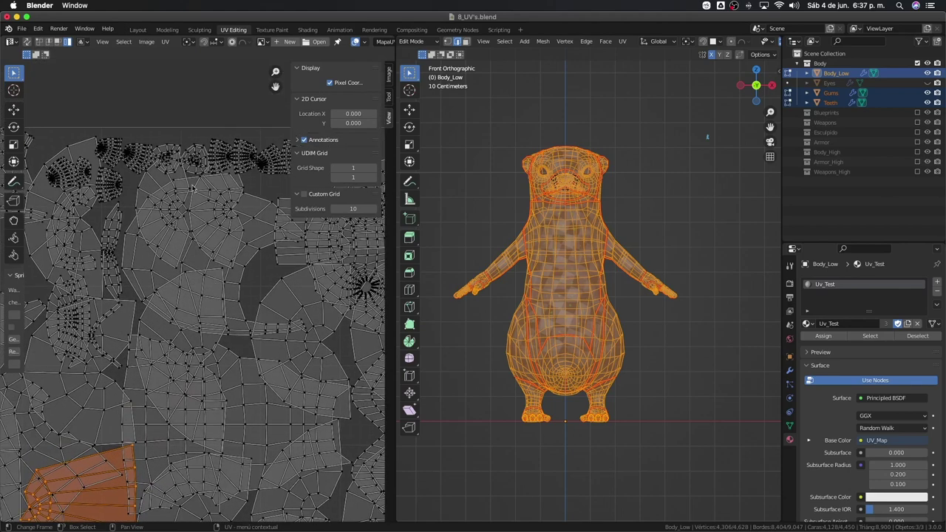
click(140, 169)
click(166, 201)
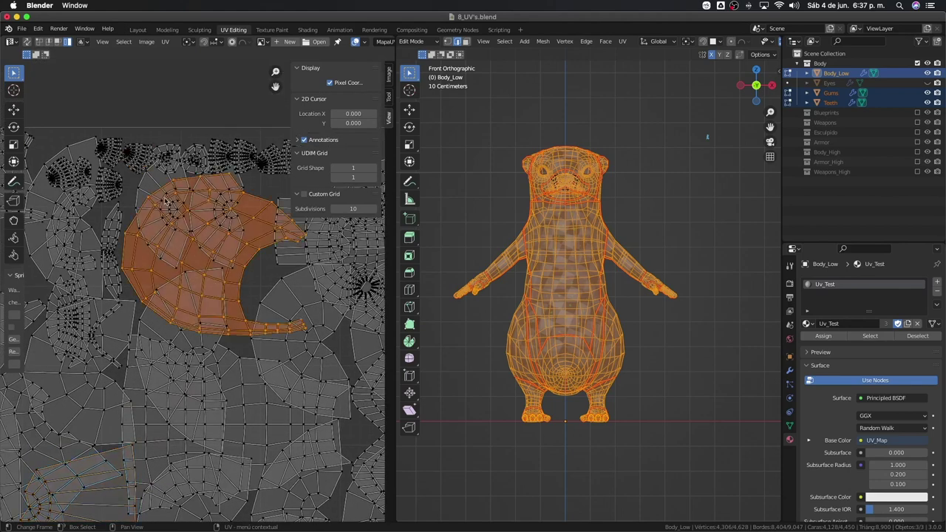
click(181, 271)
click(167, 347)
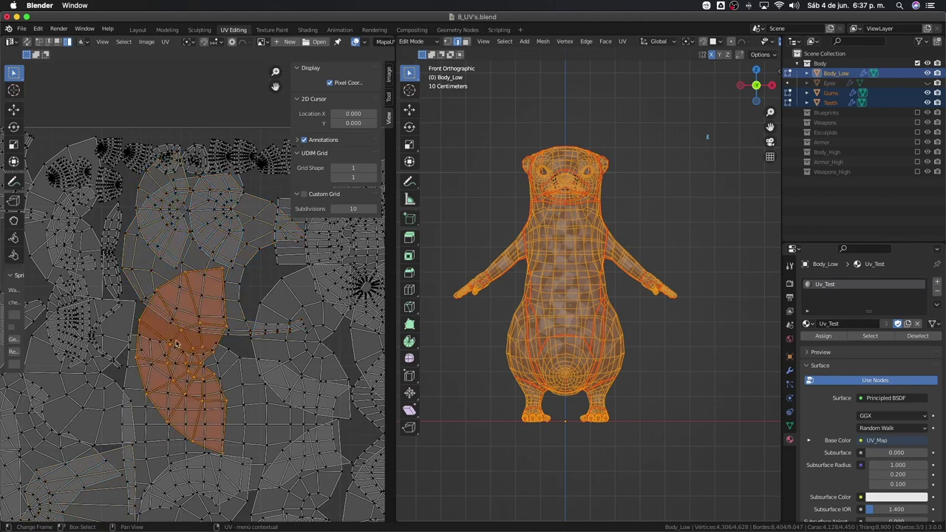
Step: Re-unwrap the meshes Angle Based with Fill Holes, Correct Aspect, margin 0.000, and recentre the layout
scroll(210, 292, down, 2)
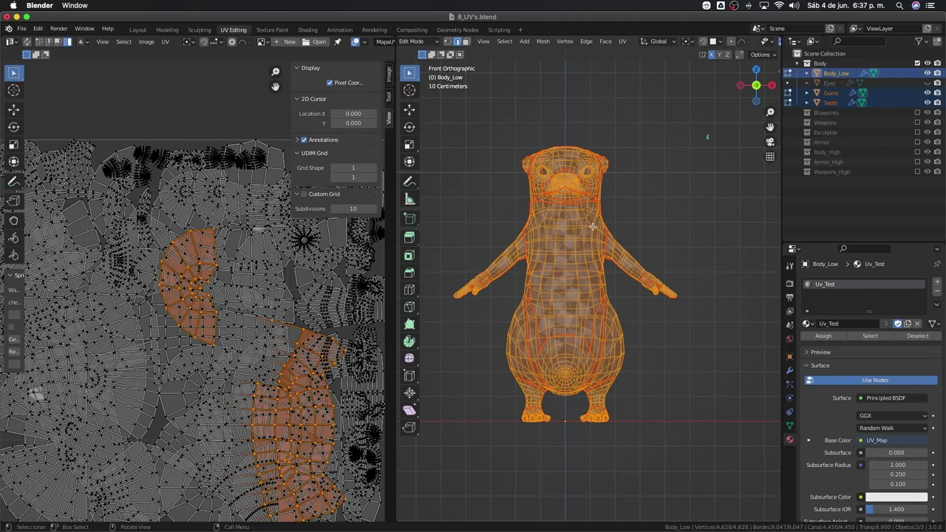
key(u)
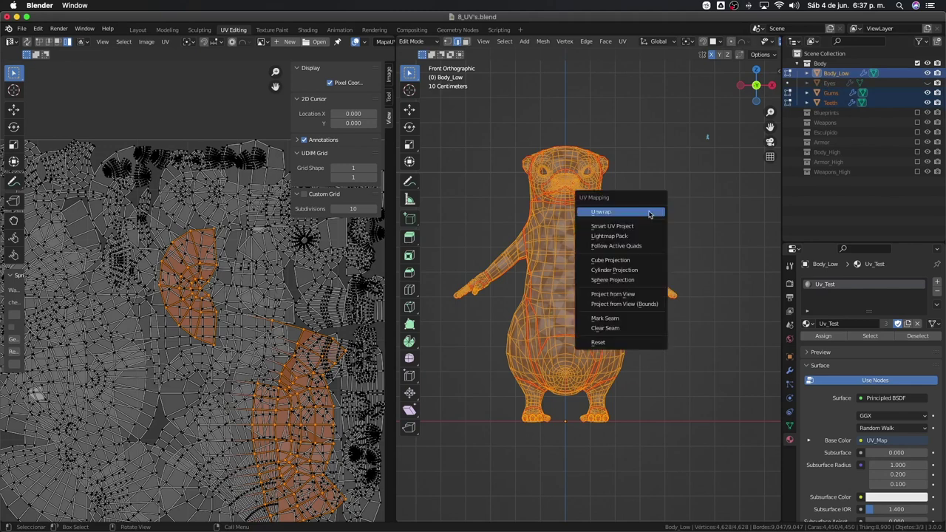
click(649, 213)
scroll(231, 332, down, 3)
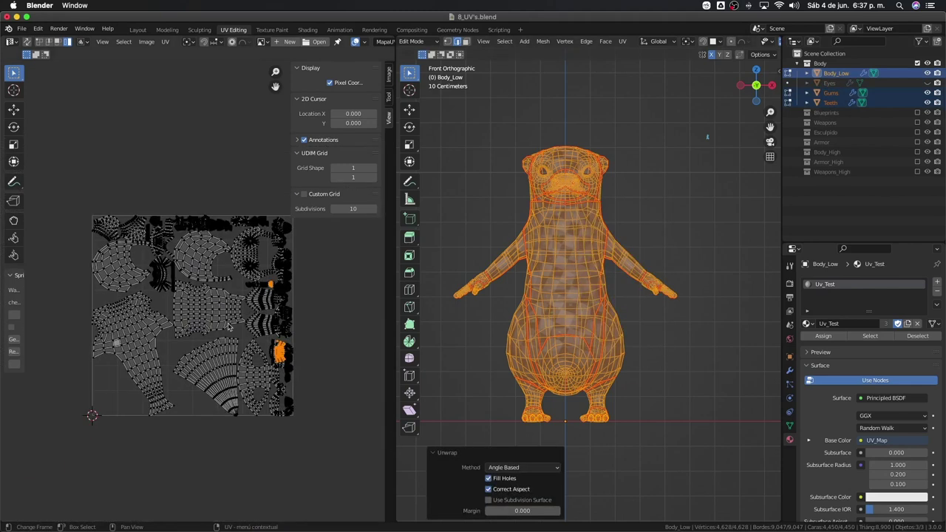
middle_drag(193, 348, 231, 335)
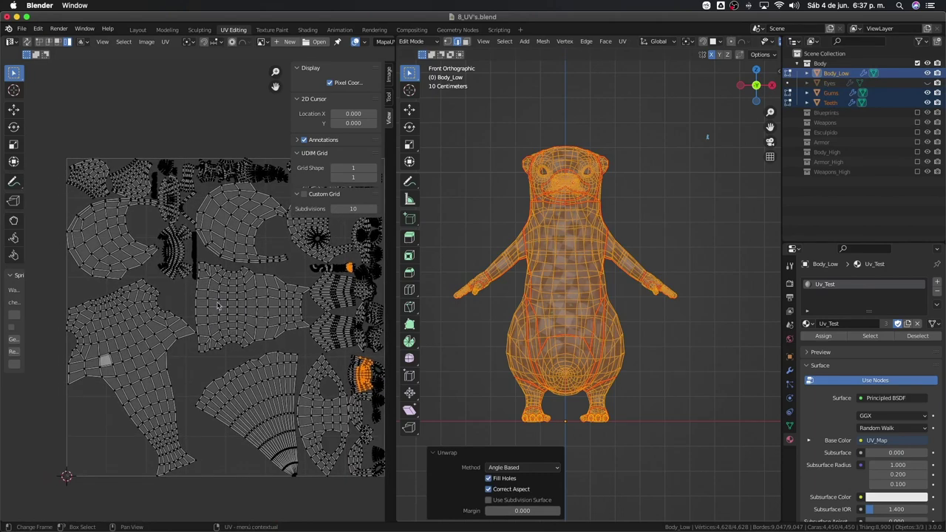
scroll(215, 291, up, 3)
scroll(240, 333, down, 1)
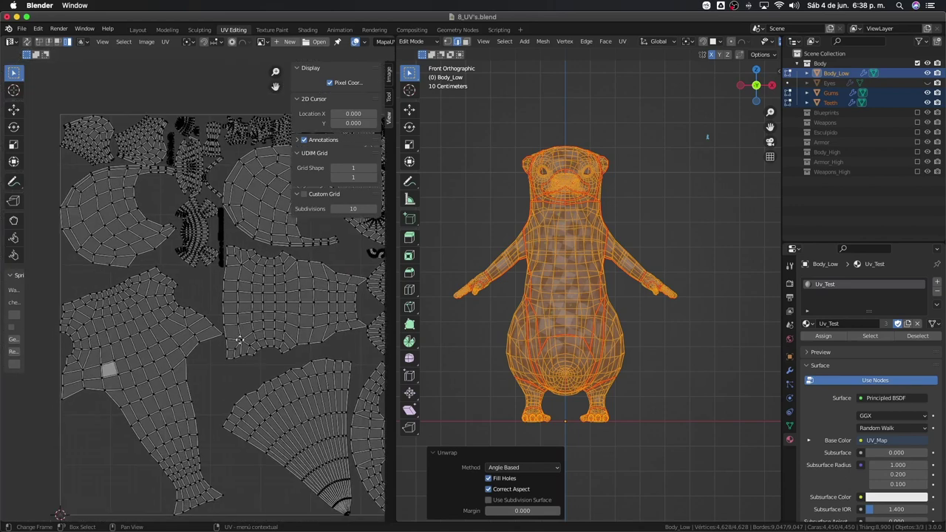
scroll(239, 340, down, 1)
click(13, 181)
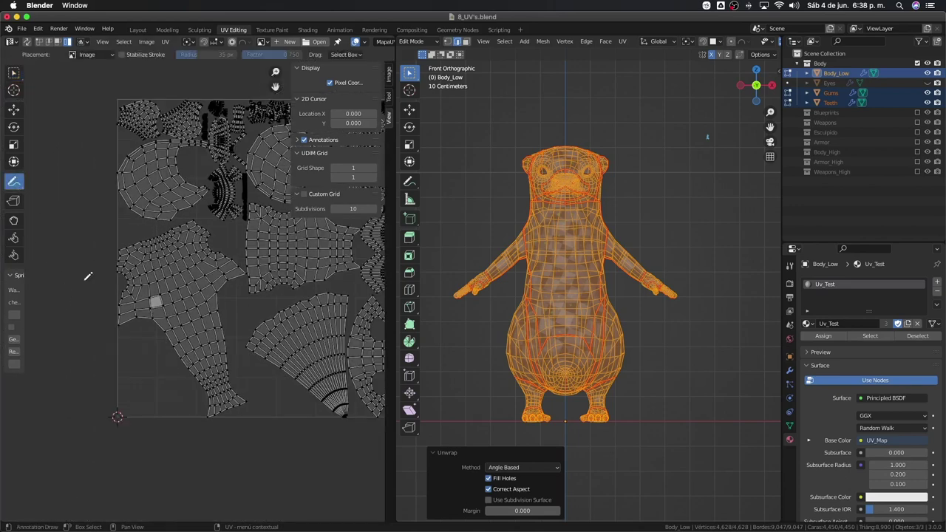
mouse_move(158, 299)
mouse_down()
mouse_move(147, 304)
mouse_move(215, 416)
mouse_move(159, 297)
mouse_up()
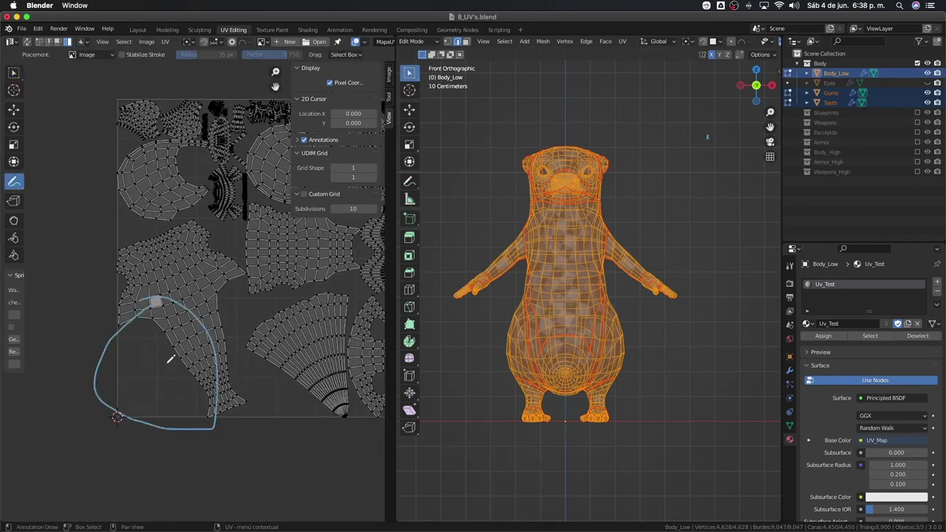
mouse_move(241, 344)
mouse_down()
mouse_move(306, 431)
mouse_move(288, 358)
mouse_up()
scroll(281, 370, down, 1)
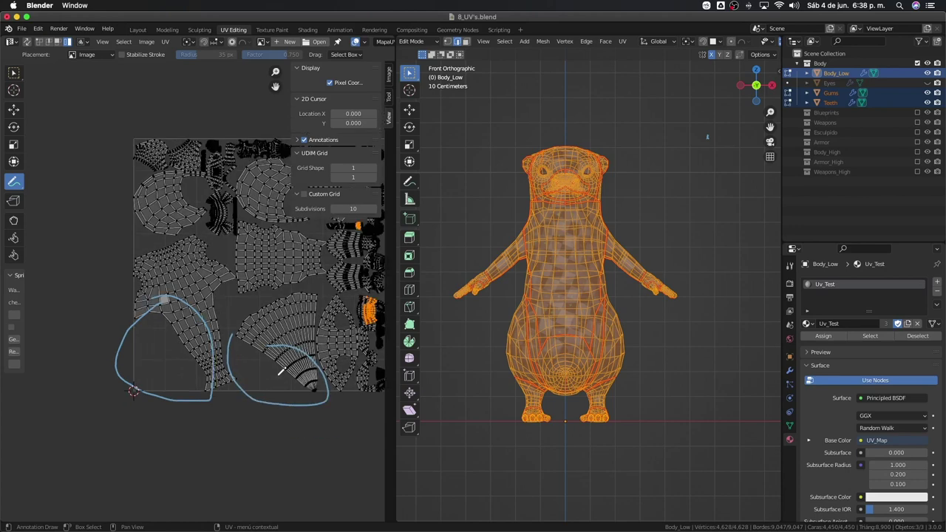
mouse_move(269, 378)
middle_down()
mouse_move(242, 381)
mouse_move(200, 329)
middle_up()
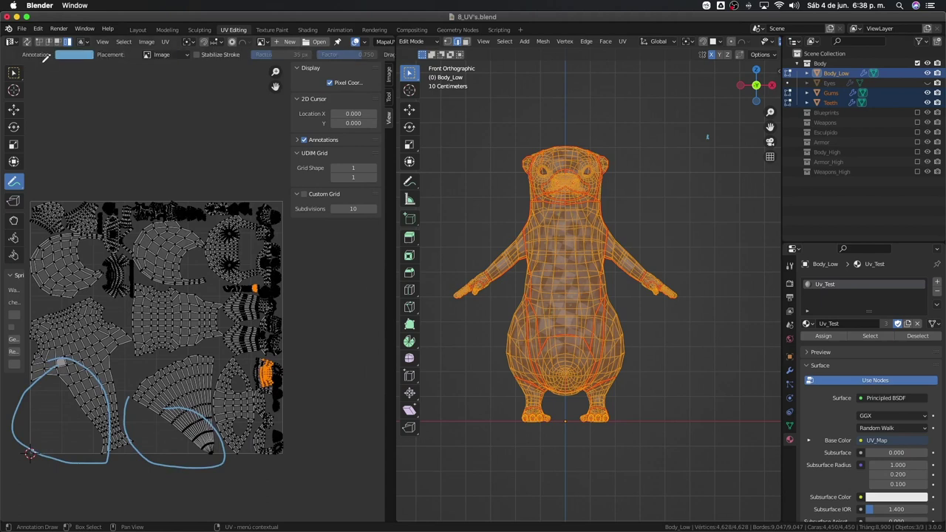
click(13, 71)
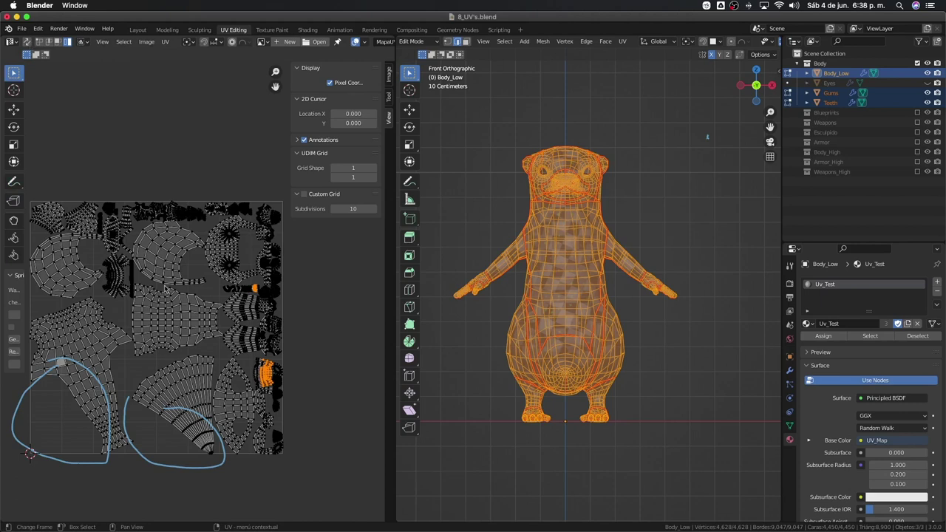
scroll(140, 269, left, 3)
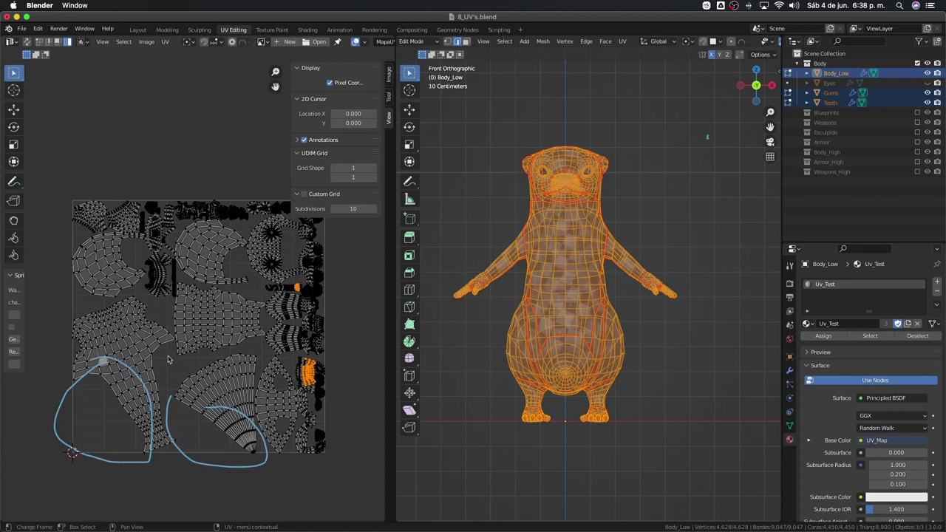
ctrl+drag(94, 380, 96, 346)
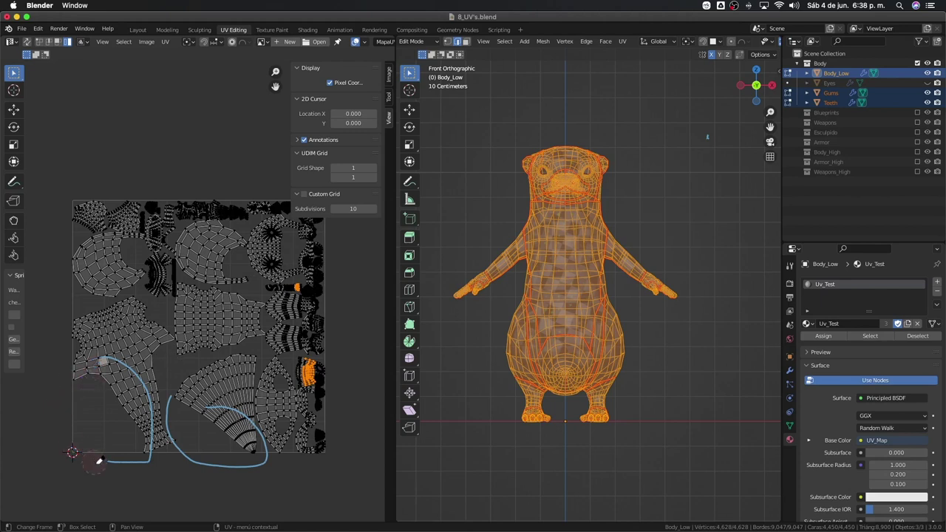
ctrl+drag(232, 496, 201, 378)
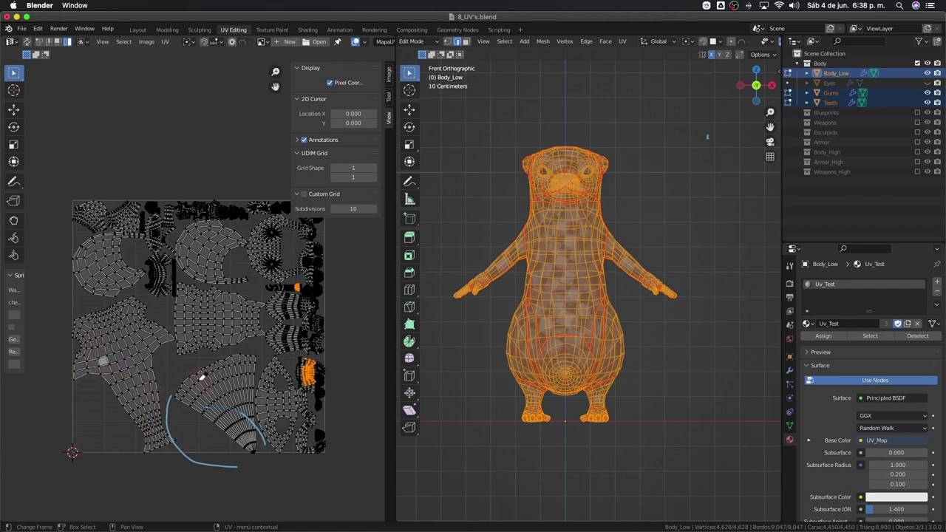
mouse_move(255, 414)
ctrl+mouse_down()
mouse_move(175, 418)
mouse_move(249, 443)
ctrl+mouse_up()
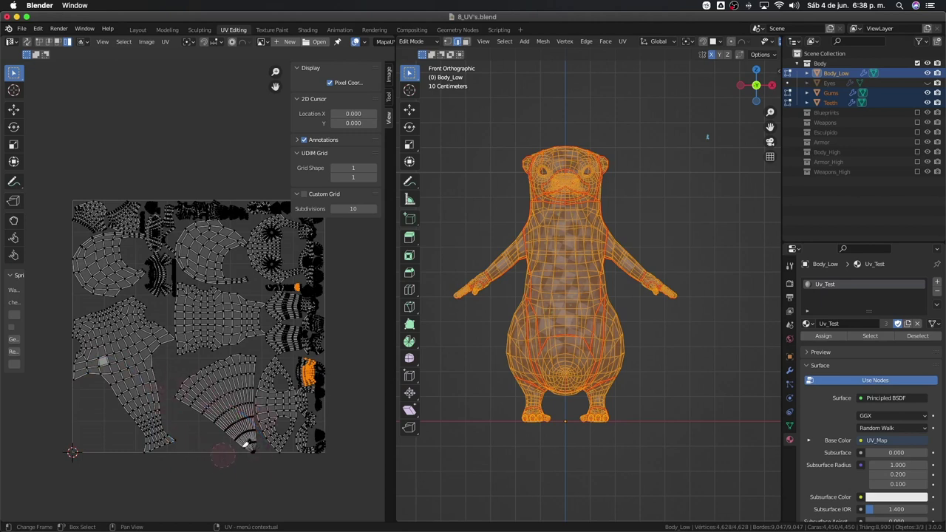
click(137, 387)
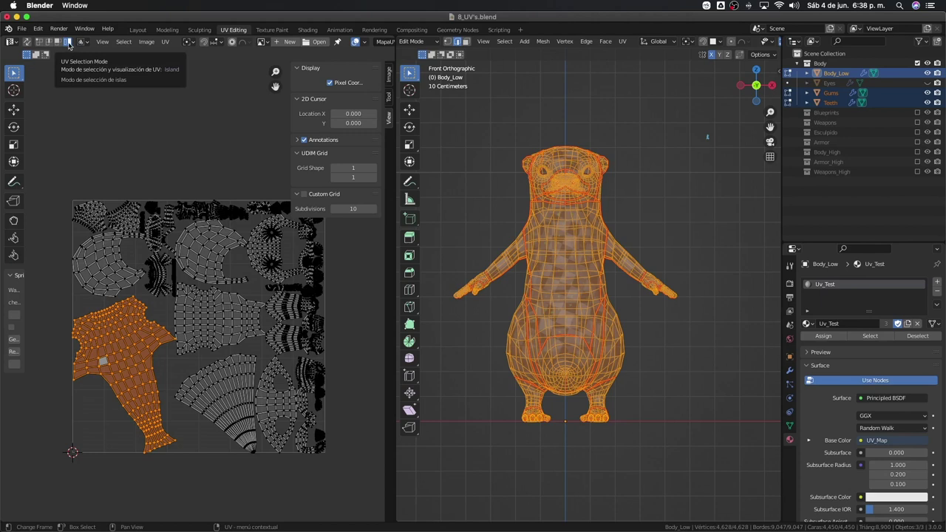
Step: Select the lower-left body island, rotate it to a new angle and move it
click(222, 345)
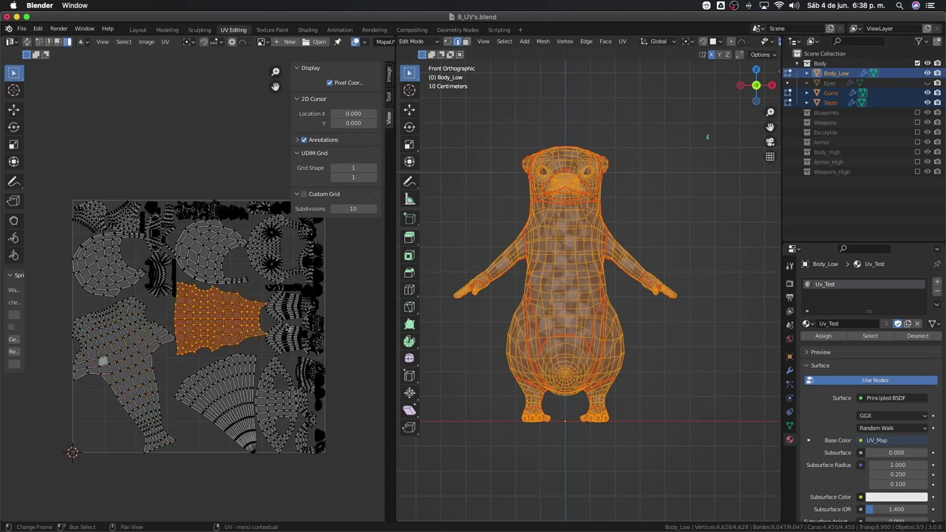
click(286, 331)
click(135, 346)
key(r)
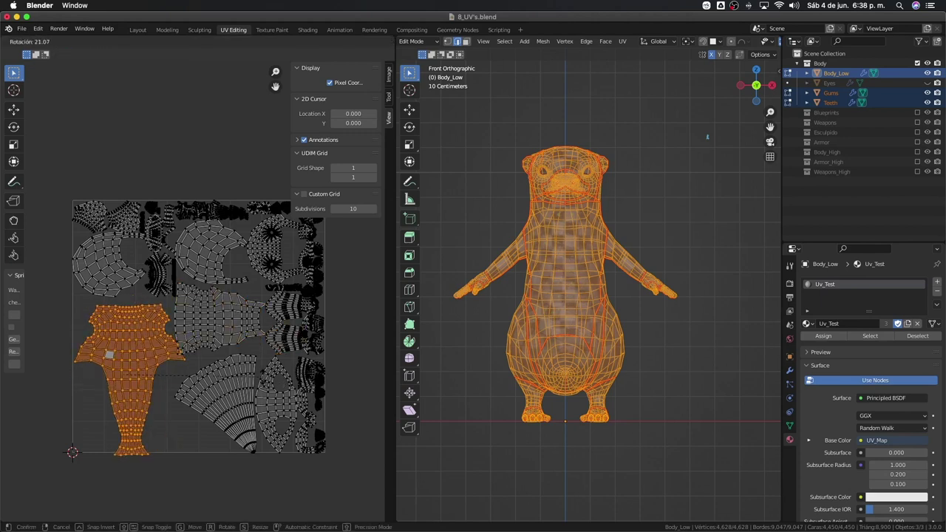
click(273, 371)
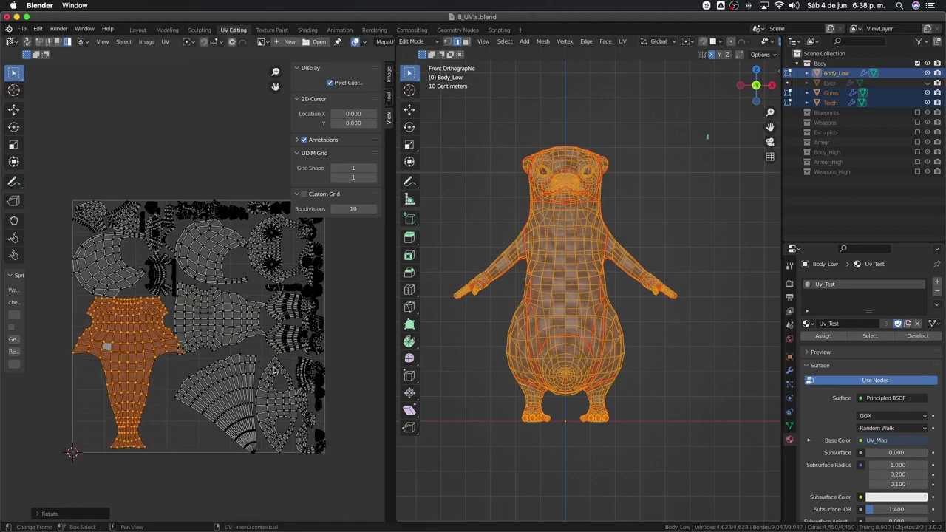
key(g)
click(159, 321)
Step: Give the island a slight extra rotation and small shift, then return to Object Mode
key(s)
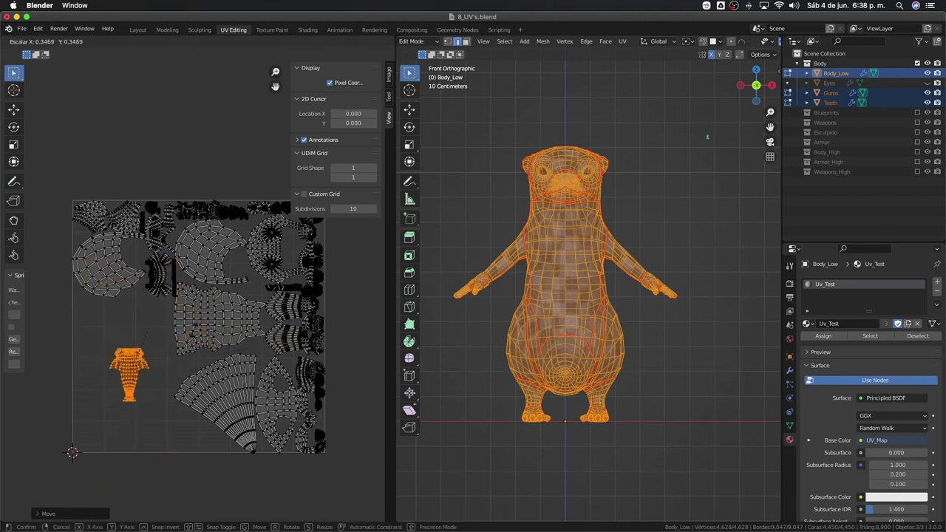
key(Escape)
key(g)
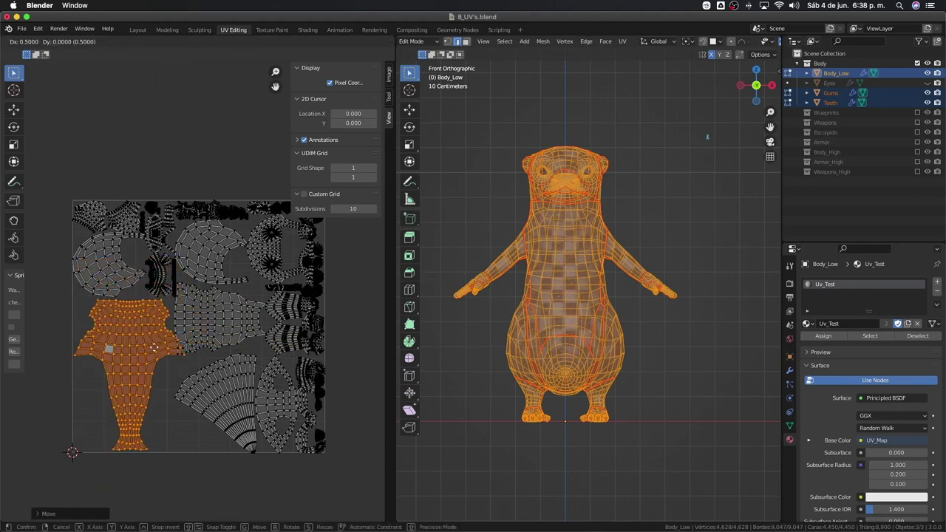
key(Escape)
key(r)
click(171, 350)
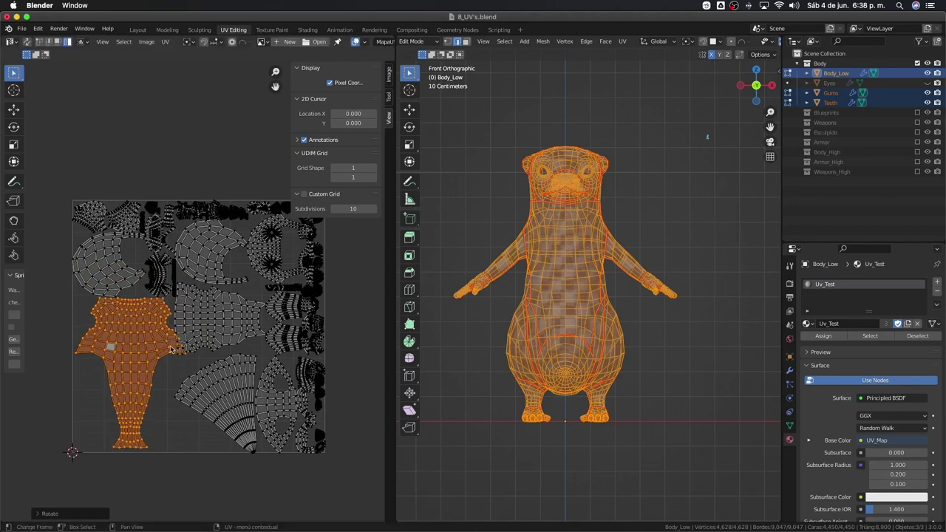
key(g)
click(176, 349)
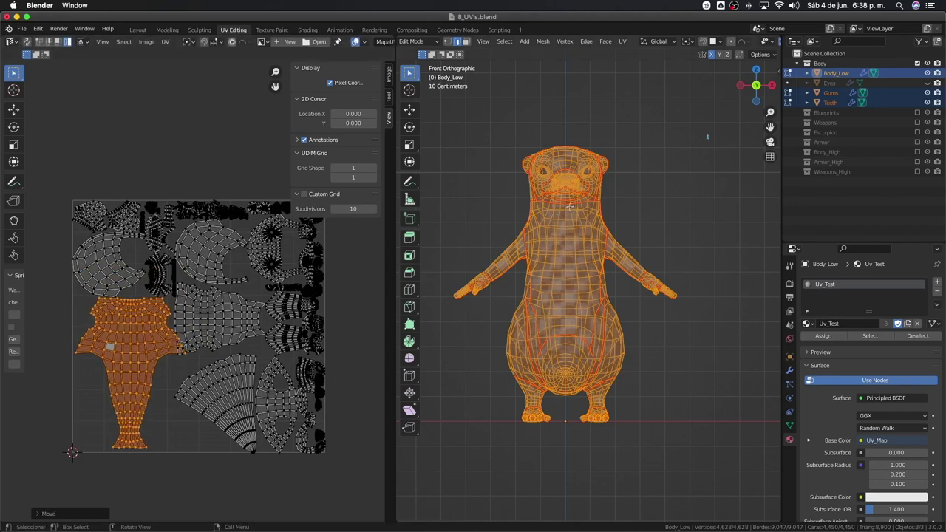
scroll(570, 207, up, 2)
key(Tab)
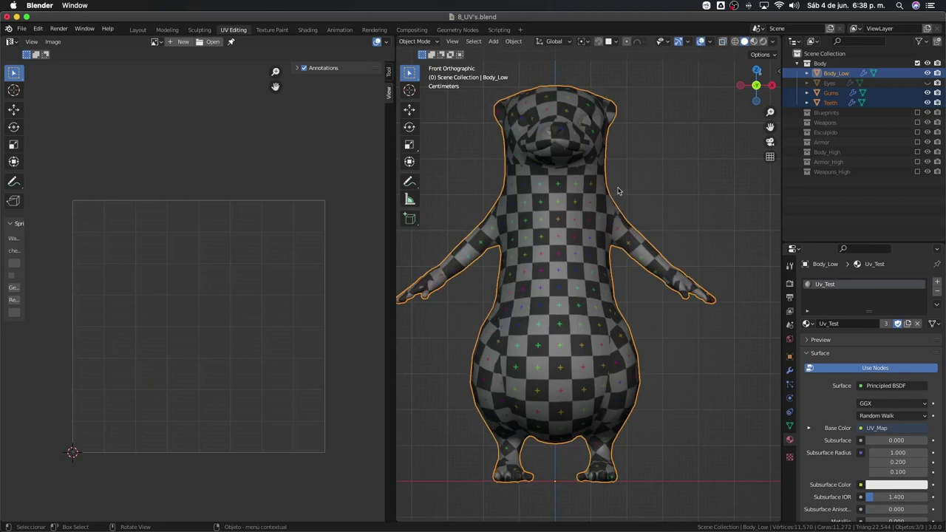
Step: Show the Item sidebar, check the Gums and Teeth dimensions, then reselect Body_Low
key(n)
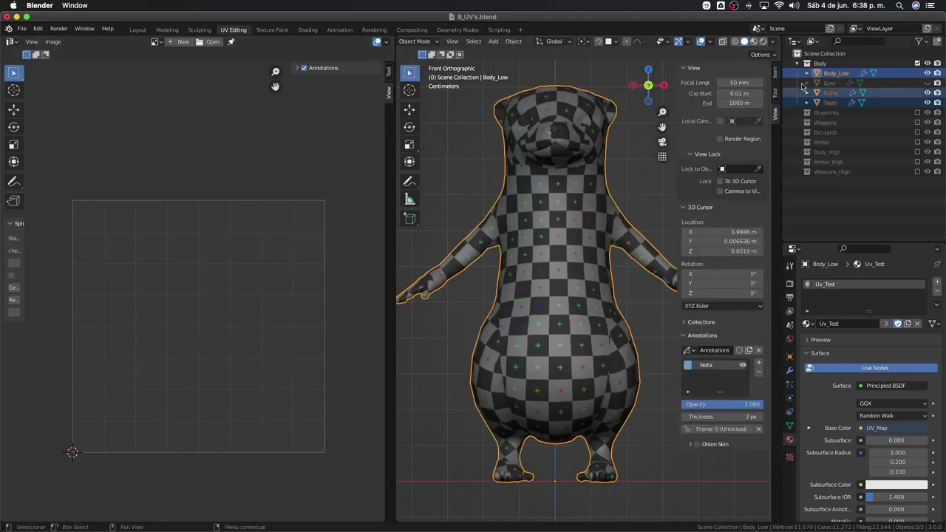
click(775, 73)
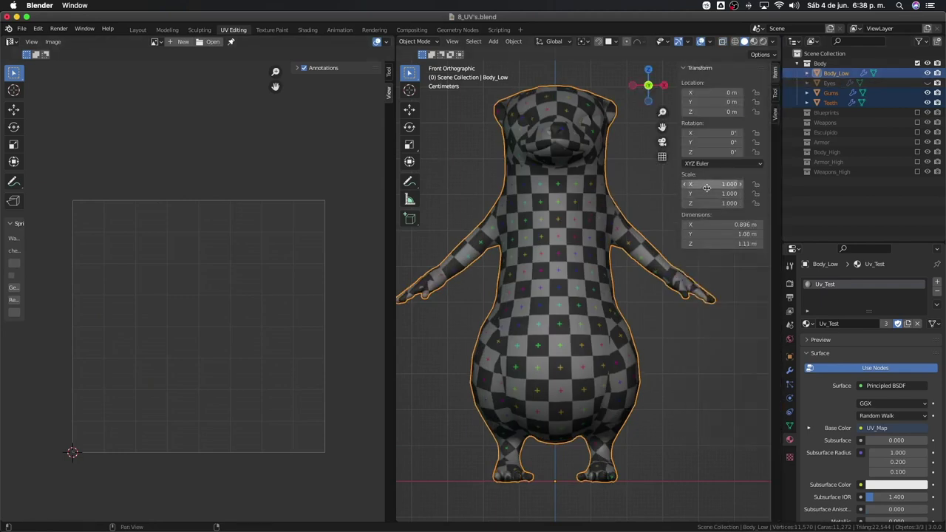
click(831, 92)
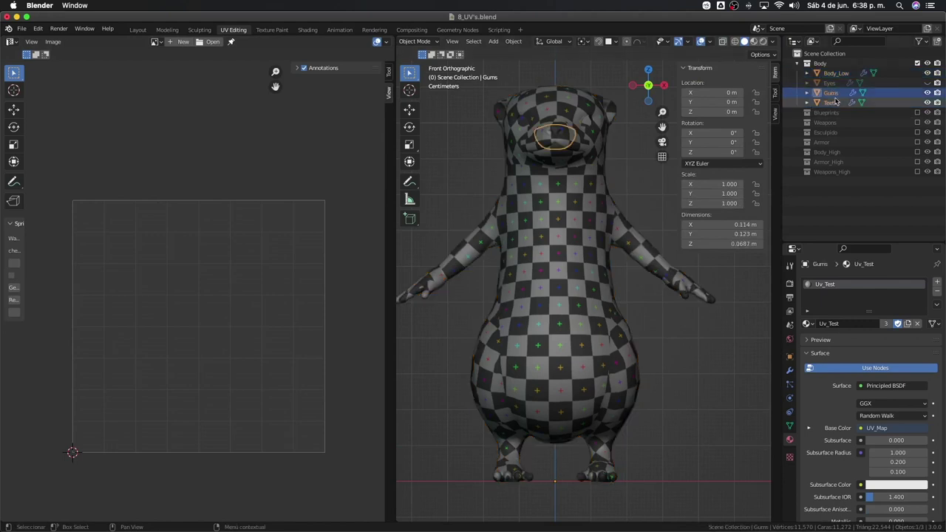
click(831, 103)
click(836, 73)
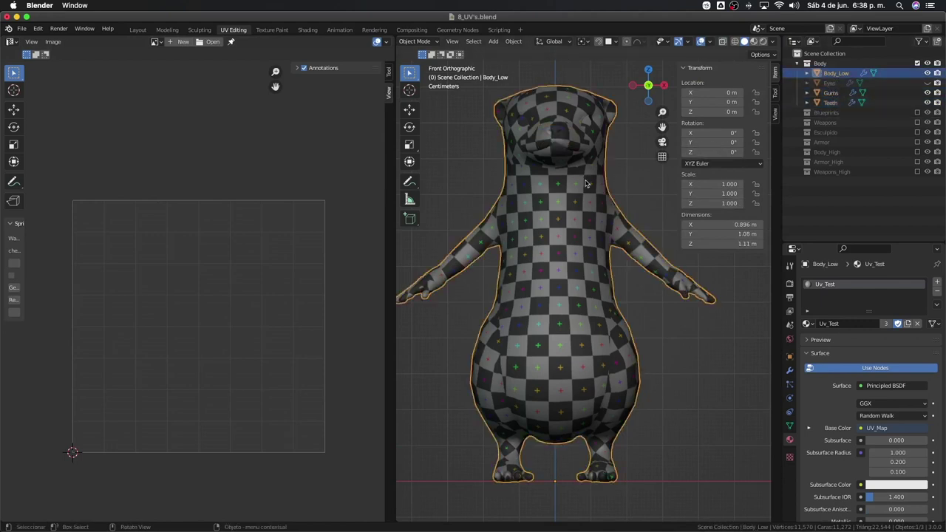
scroll(545, 196, down, 1)
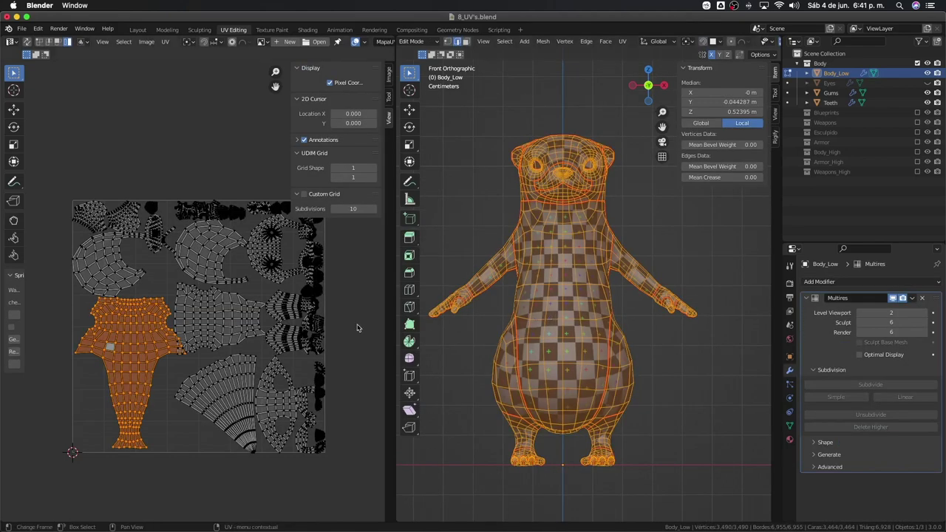
Step: Select all UV islands and scale them up about 1.047 to fill the tile
scroll(172, 325, up, 1)
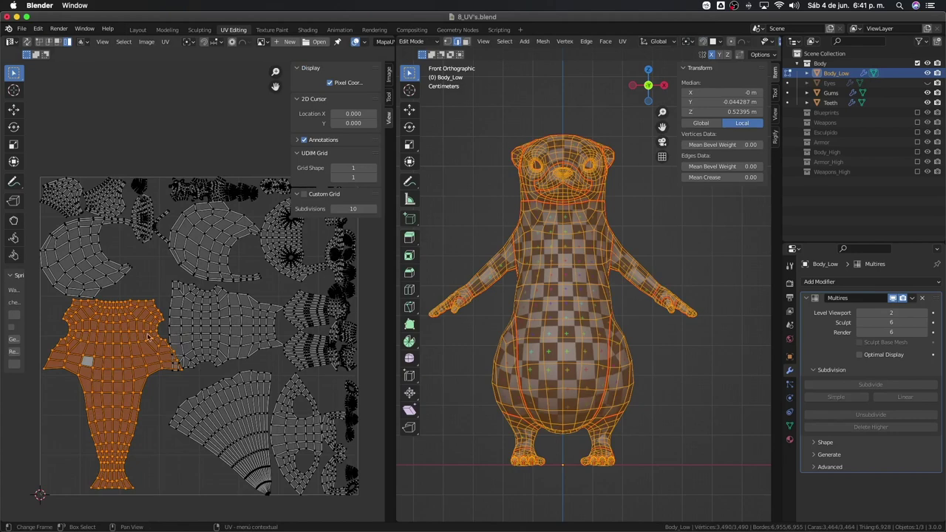
scroll(147, 306, down, 2)
key(a)
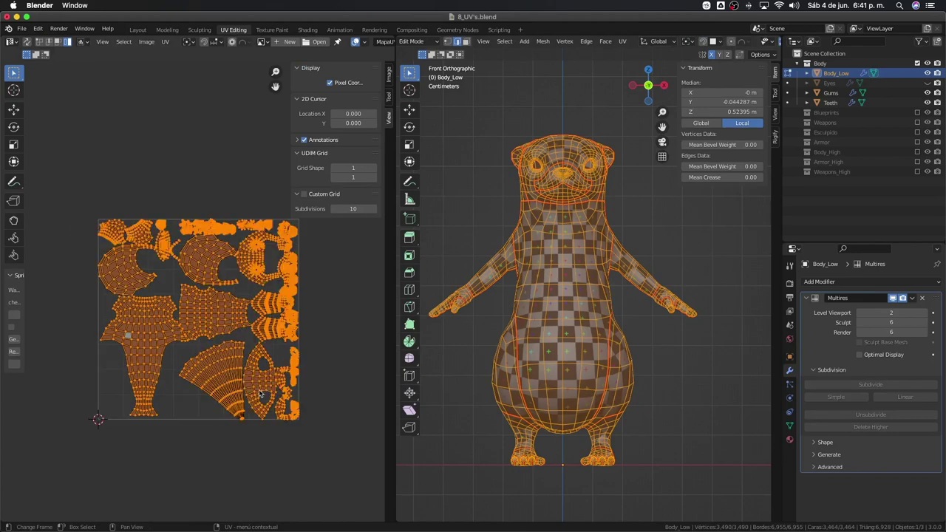
key(s)
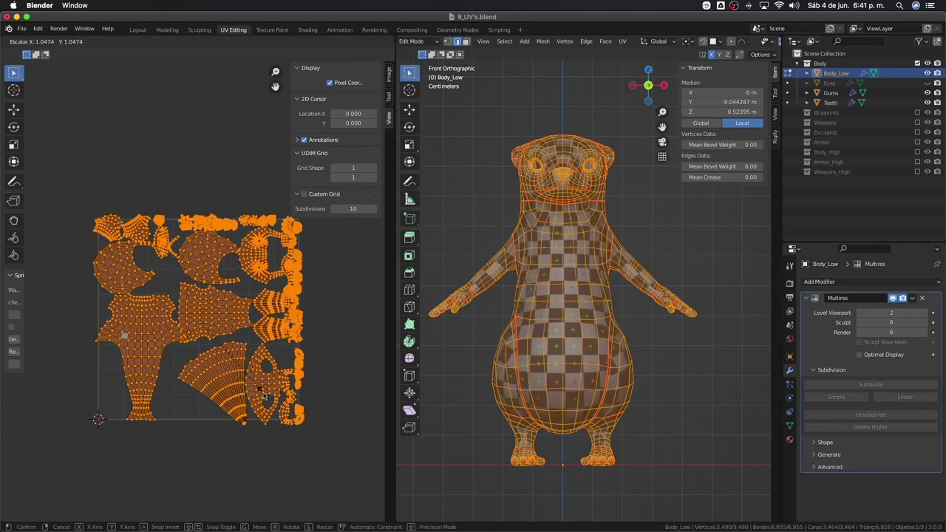
click(242, 371)
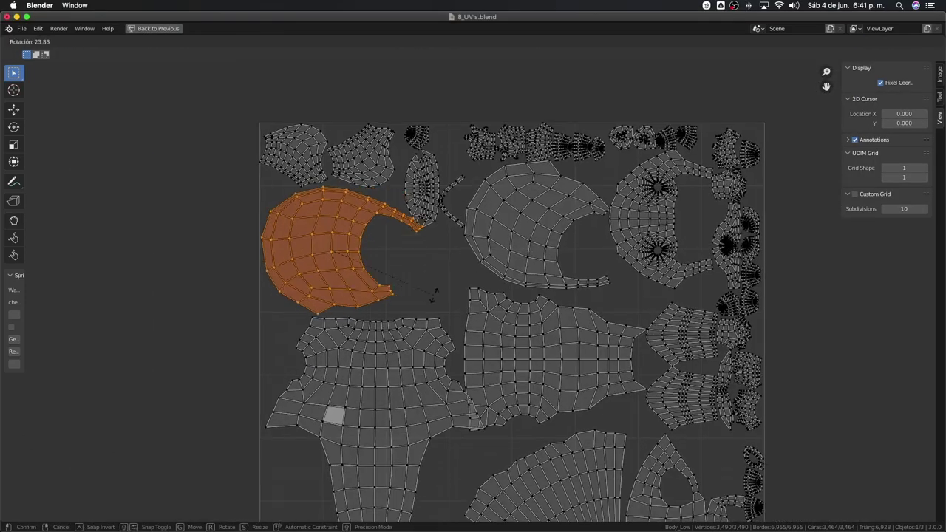
Step: Confirm the first island's rotation and move the narrow island beside it
click(435, 294)
click(422, 188)
key(g)
click(396, 274)
Step: Rotate the top-left island twice to a new angle
click(296, 151)
key(r)
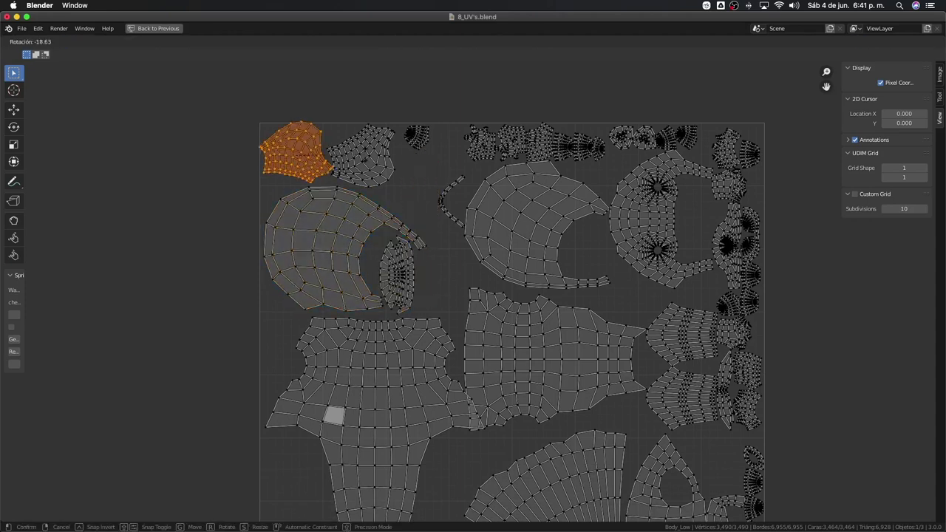
key(Return)
key(r)
click(435, 186)
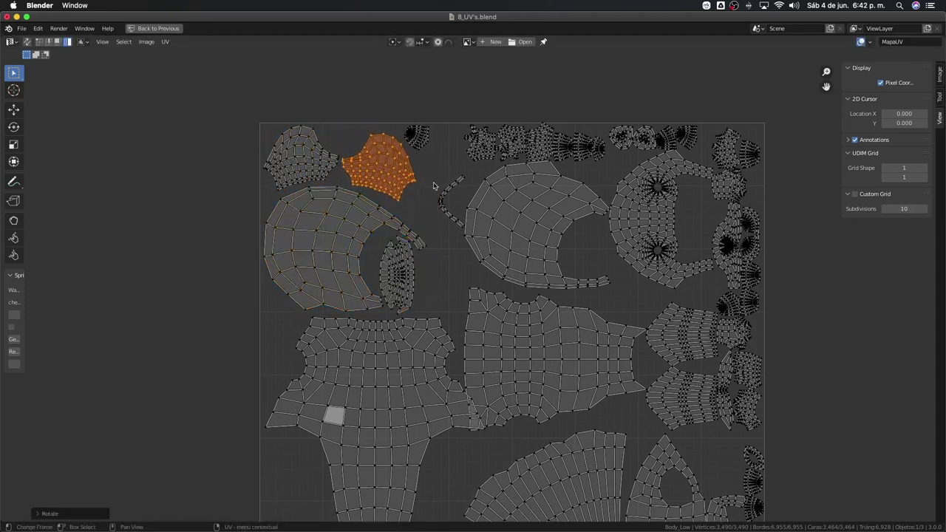
Step: Move a small island up beside the shoulder and top pieces
click(393, 193)
key(g)
click(347, 144)
scroll(347, 144, up, 4)
scroll(444, 133, down, 2)
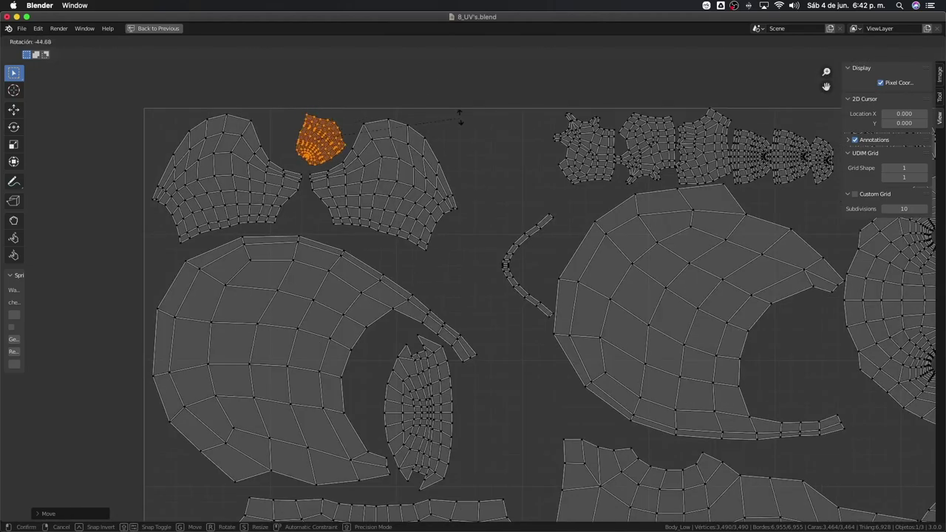
click(584, 148)
key(g)
scroll(480, 214, down, 5)
scroll(480, 258, up, 2)
Step: Rotate the fan-shaped island
click(546, 384)
key(r)
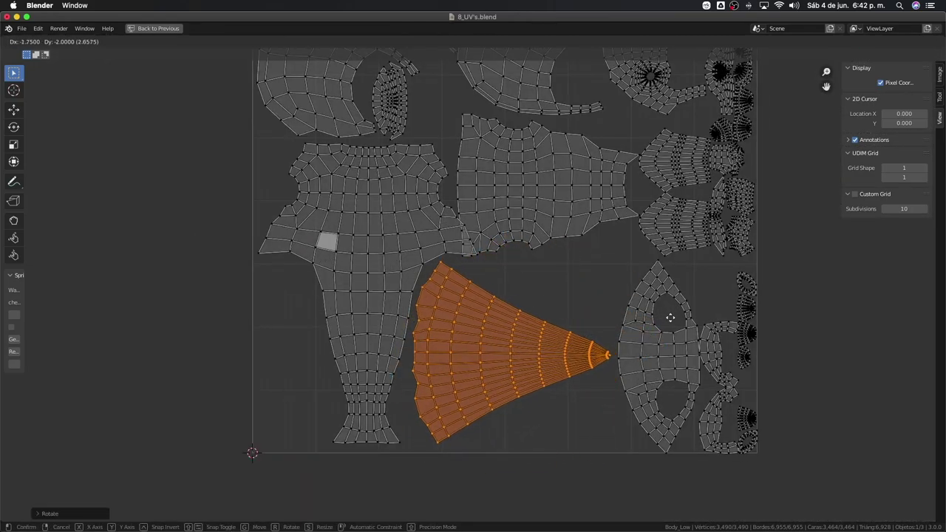
click(589, 285)
scroll(589, 285, down, 1)
Step: Move the eye-shaped, sleeve and middle body islands, and shift the top-left islands out of the tile
drag(606, 311, 750, 285)
drag(636, 214, 746, 181)
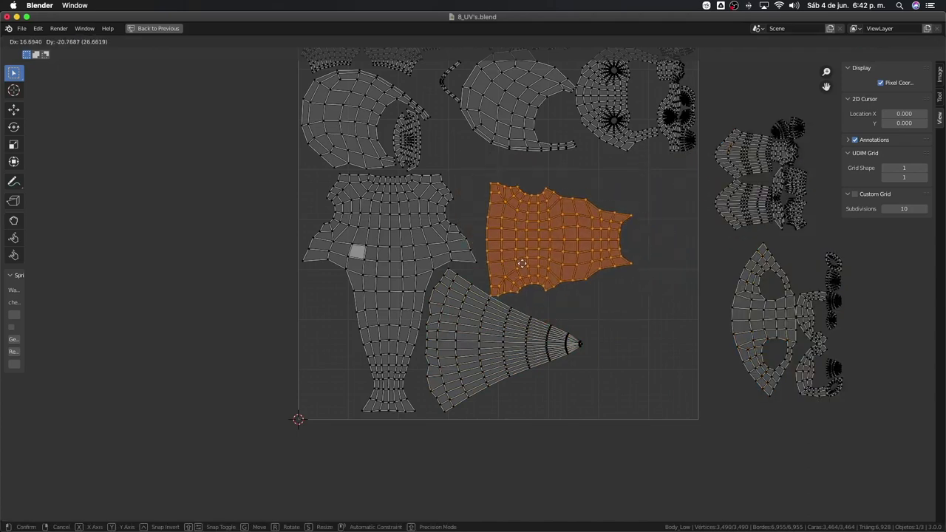
drag(533, 207, 551, 222)
middle_drag(438, 93, 425, 208)
drag(384, 159, 791, 184)
Step: Move another small island to the right into the gap
click(503, 214)
scroll(472, 292, up, 1)
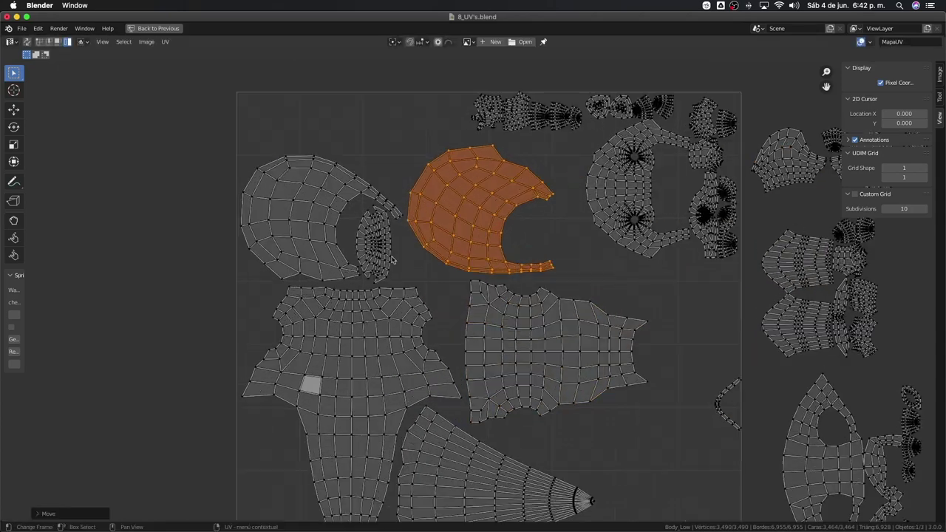
drag(408, 277, 580, 278)
click(580, 277)
Step: Arrange the head, vertical eye and horizontal mustache islands into place
click(591, 170)
scroll(596, 194, up, 1)
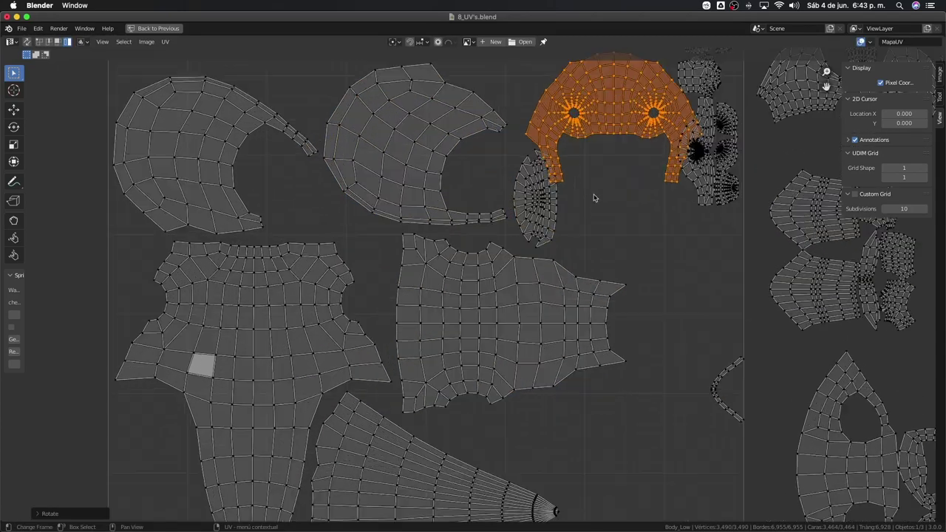
drag(484, 318, 497, 310)
click(497, 310)
scroll(497, 310, down, 2)
mouse_move(560, 251)
mouse_down()
mouse_move(569, 351)
mouse_move(476, 278)
mouse_up()
scroll(460, 300, up, 3)
click(517, 281)
scroll(517, 281, down, 3)
Step: Turn the leaf island horizontal and move it to the top, drop the ear island lower, and restore the layout
click(597, 360)
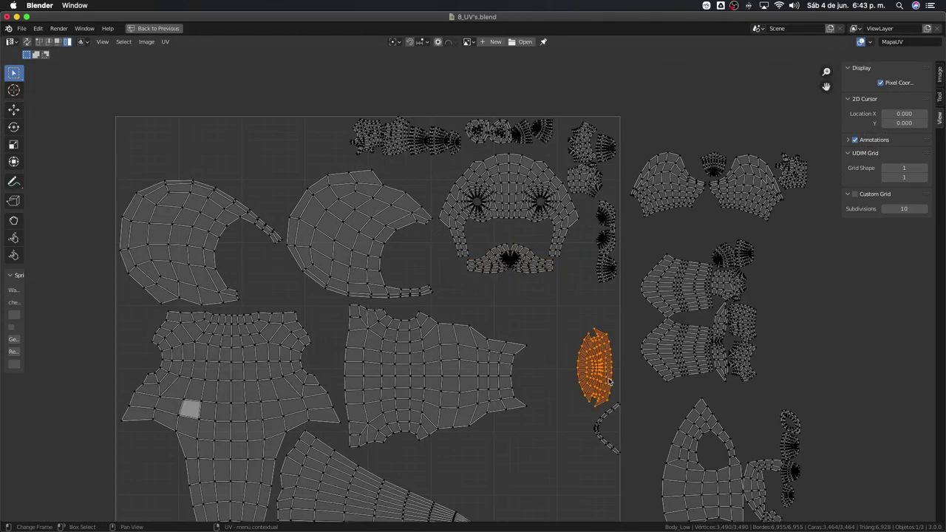
scroll(597, 359, up, 3)
scroll(560, 313, down, 2)
key(r)
click(498, 281)
scroll(499, 280, down, 2)
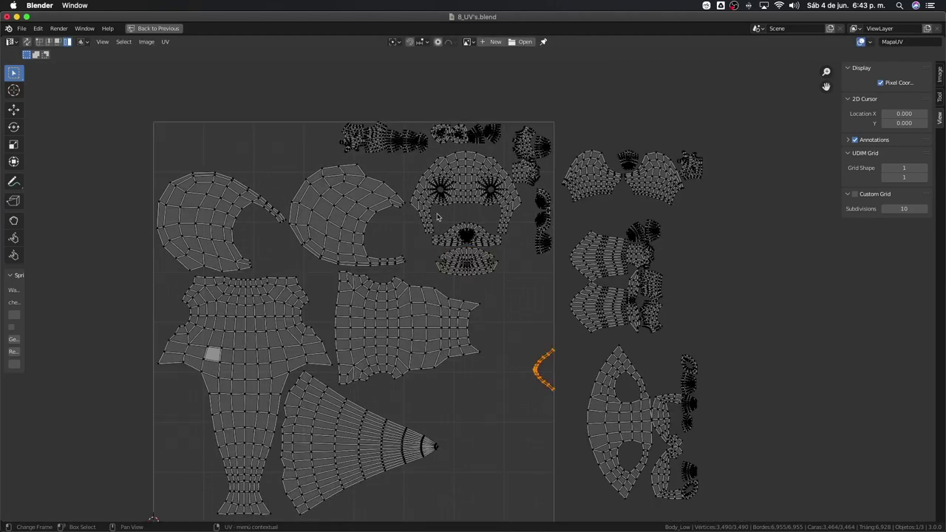
key(g)
mouse_move(620, 421)
mouse_down()
mouse_move(507, 406)
mouse_move(396, 79)
mouse_up()
key(r)
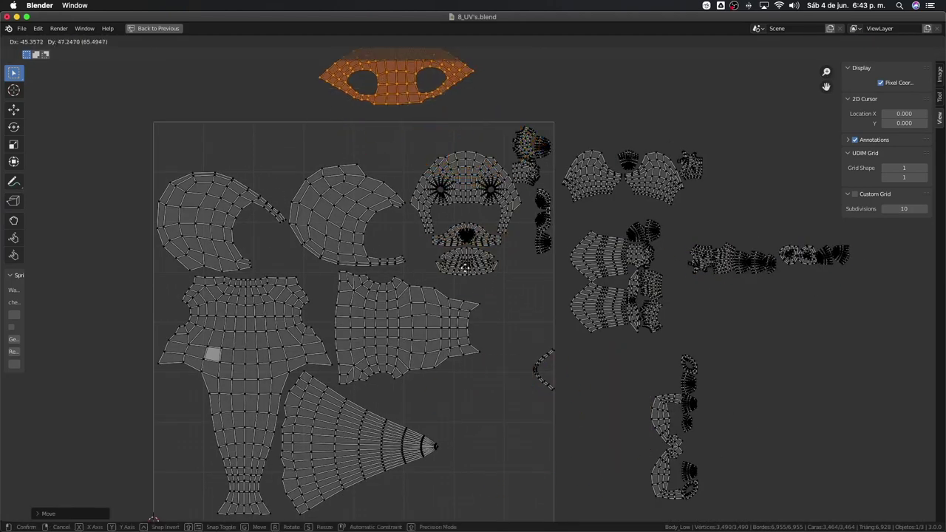
mouse_move(530, 151)
mouse_down()
mouse_move(619, 433)
mouse_move(507, 306)
mouse_up()
key(ctrl+space)
Step: Return the otter to Object Mode, then put Teeth in Edit Mode to show its UV islands
key(Tab)
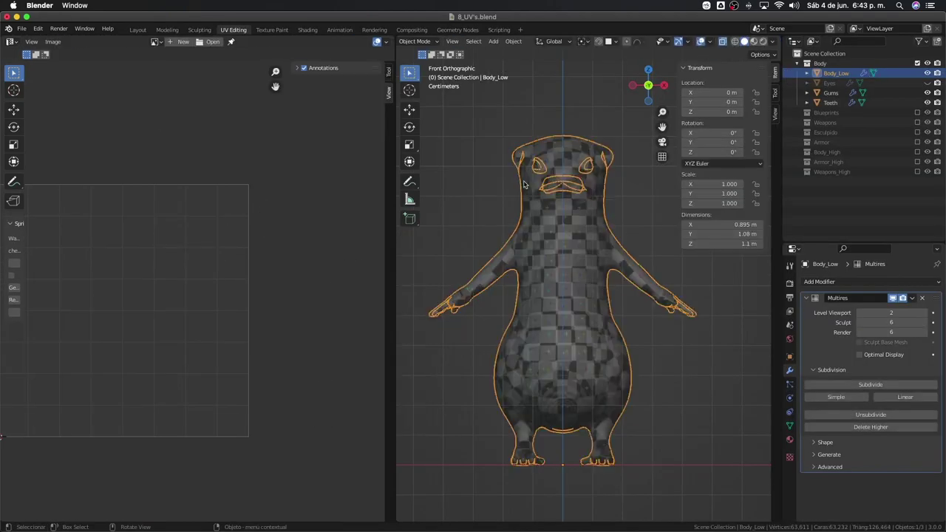
key(Tab)
scroll(222, 281, up, 4)
scroll(221, 281, down, 4)
scroll(222, 295, up, 2)
key(g)
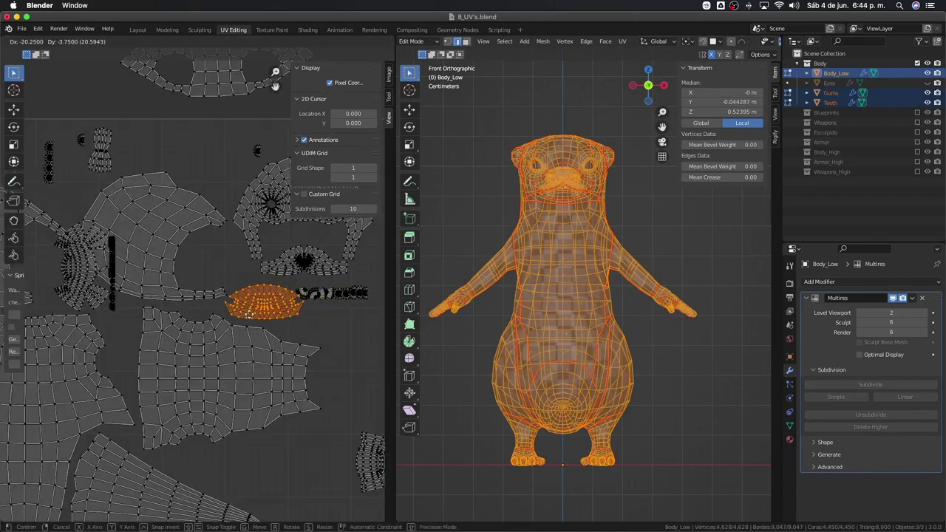
scroll(171, 262, down, 1)
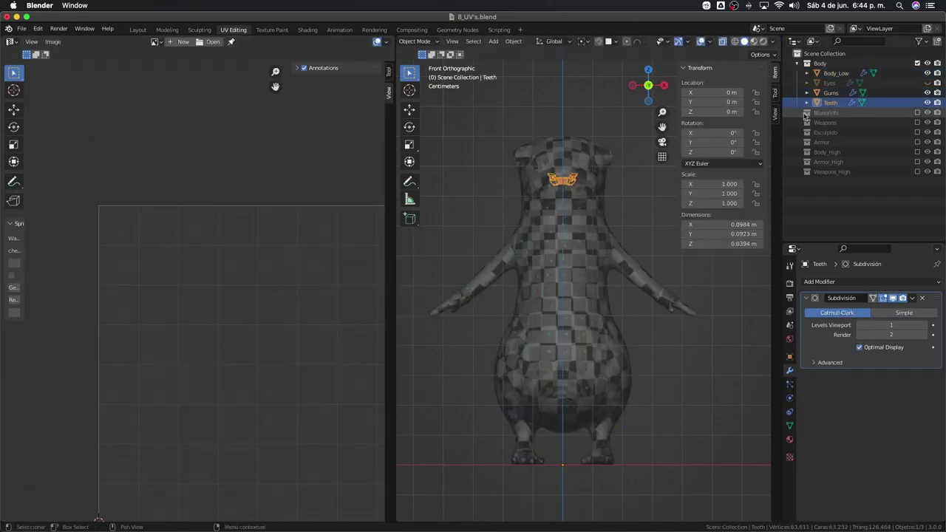
key(Tab)
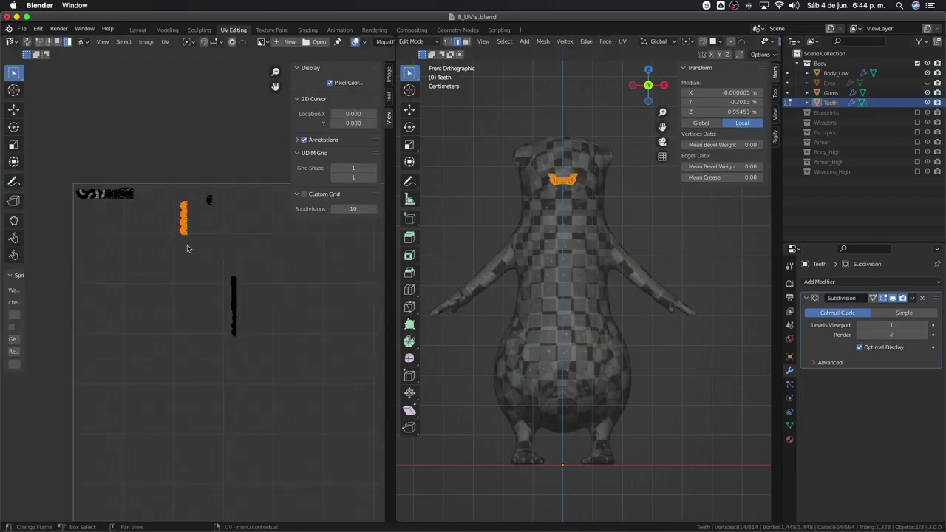
Step: Rotate the Teeth islands horizontal and move the group toward the tile's upper left
key(r)
click(234, 307)
key(r)
key(g)
click(116, 263)
scroll(218, 363, down, 2)
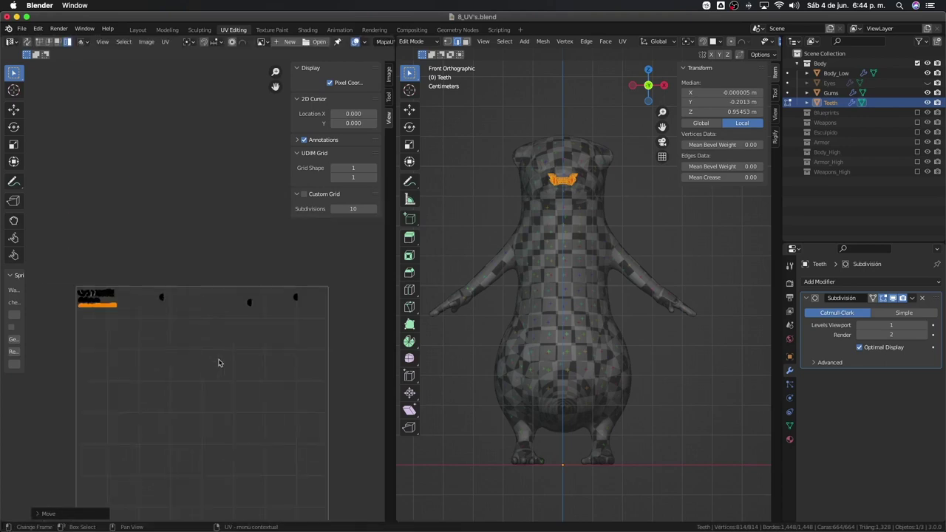
drag(139, 213, 329, 299)
key(g)
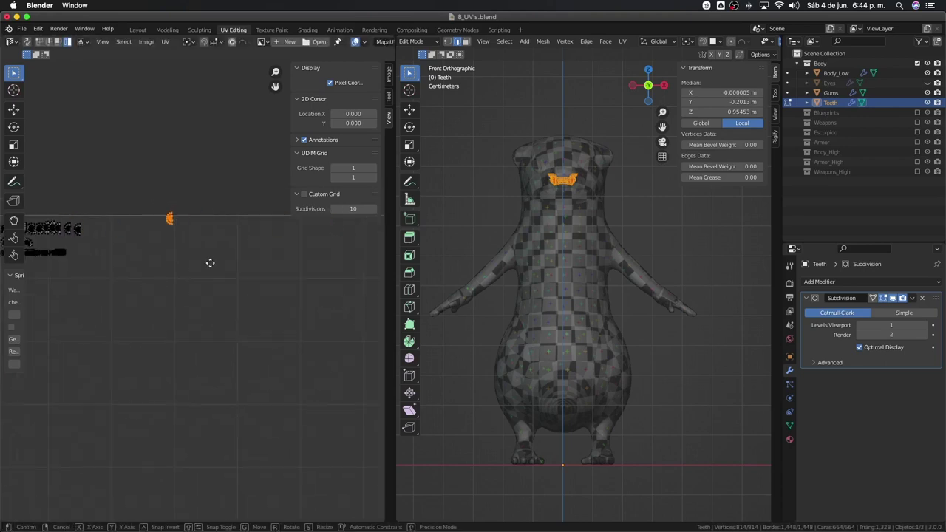
click(190, 258)
Step: Spread the tooth islands along the first row and drop one tooth island into a second row
scroll(190, 258, up, 4)
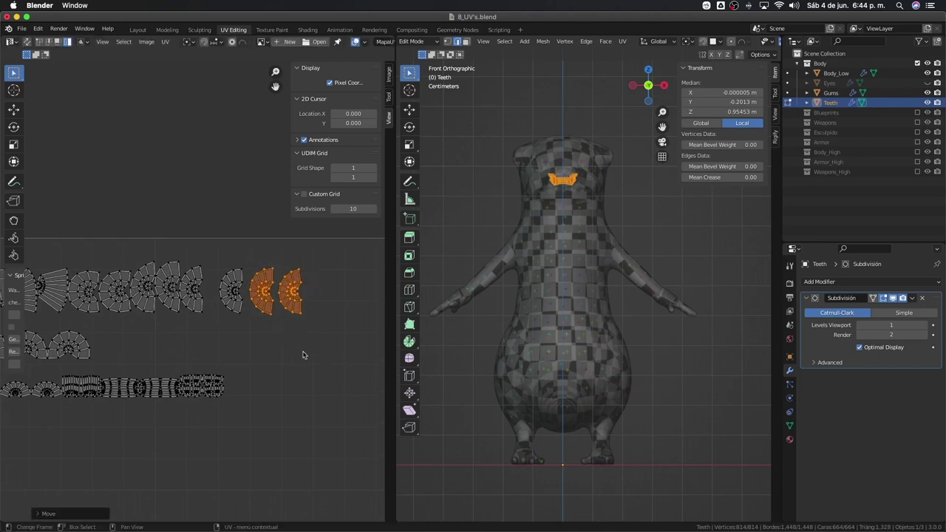
key(b)
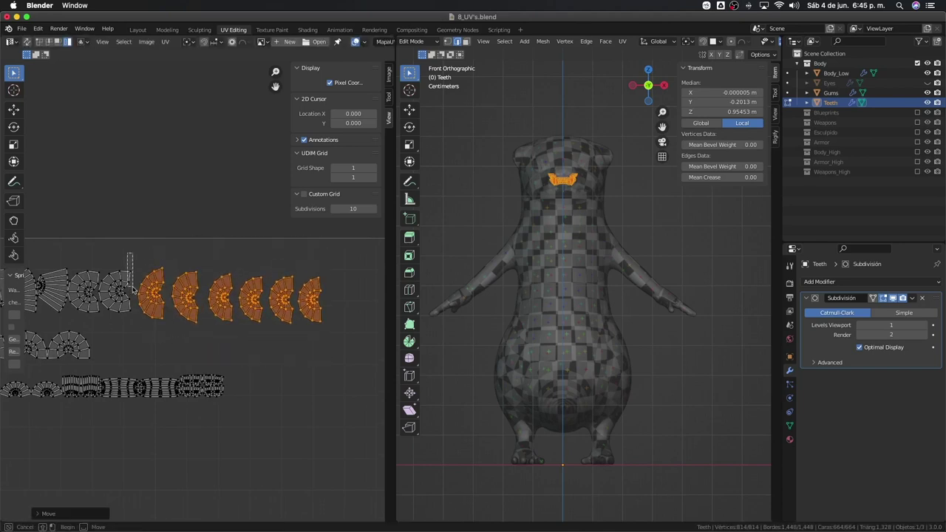
click(130, 292)
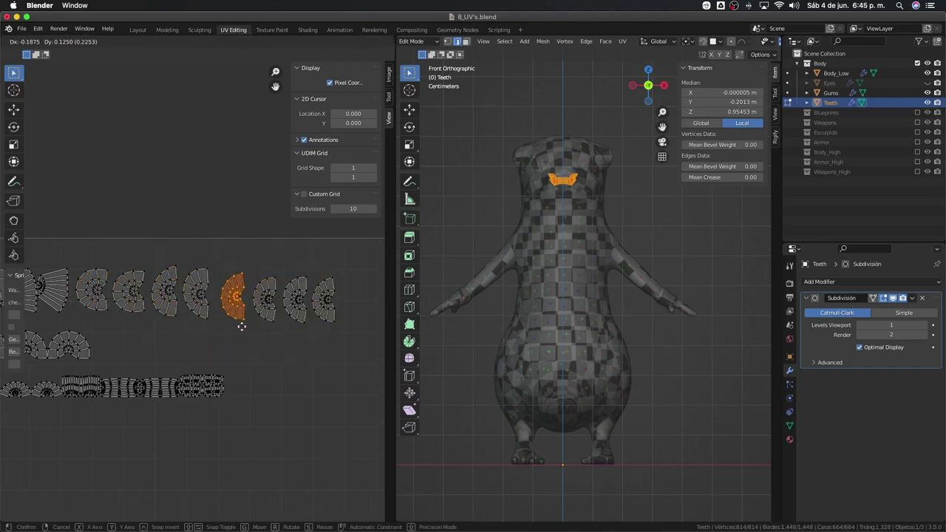
drag(294, 316, 212, 340)
scroll(212, 340, down, 2)
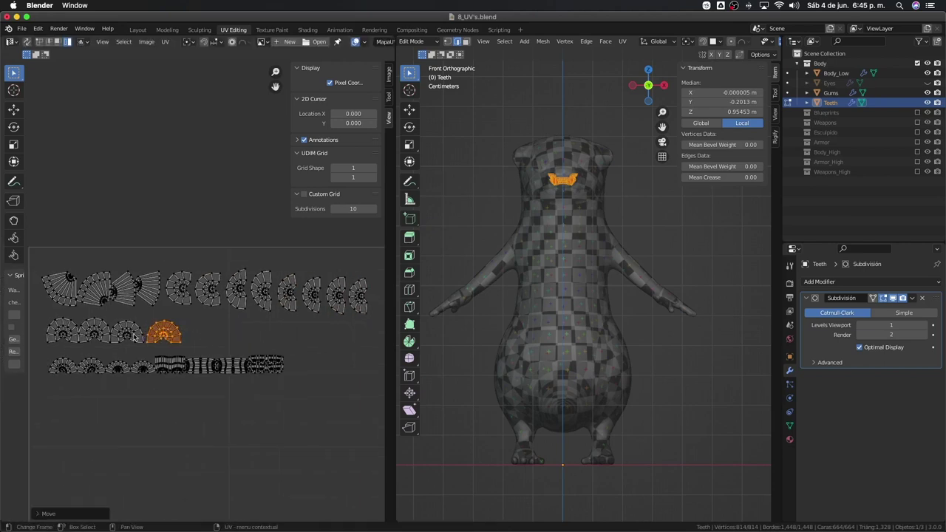
click(113, 296)
scroll(157, 316, up, 1)
click(99, 289)
scroll(100, 288, down, 1)
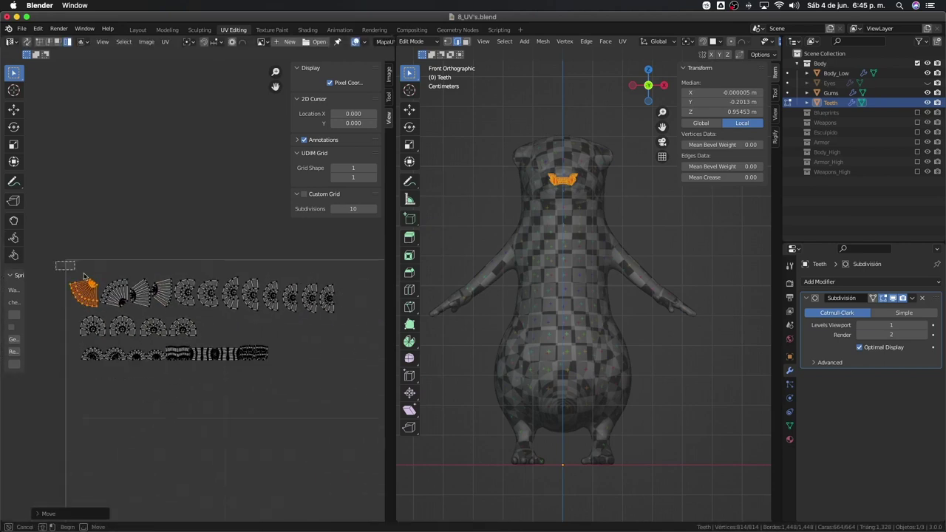
Step: Tighten the first-row tooth islands and reposition the rightmost bottom-row island
click(214, 281)
key(b)
drag(196, 266, 377, 307)
key(g)
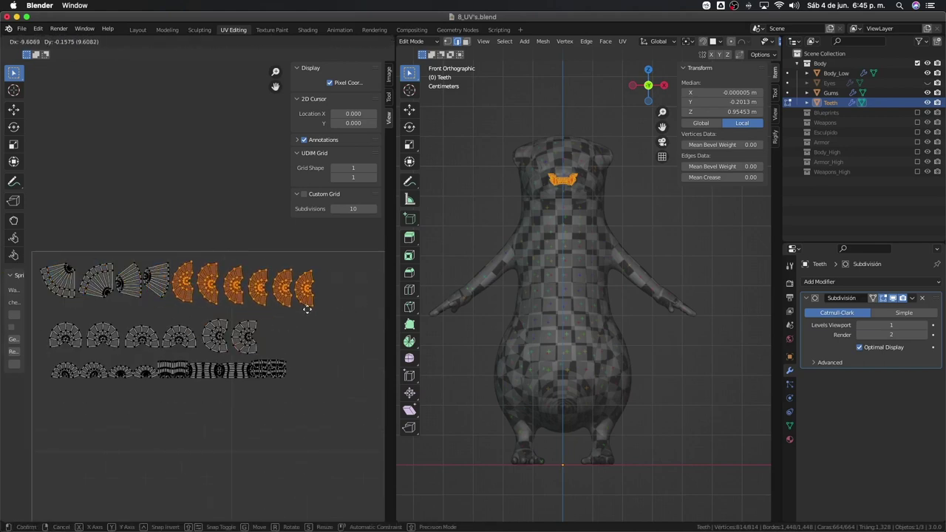
key(ctrl+z)
scroll(219, 264, up, 1)
click(214, 270)
key(g)
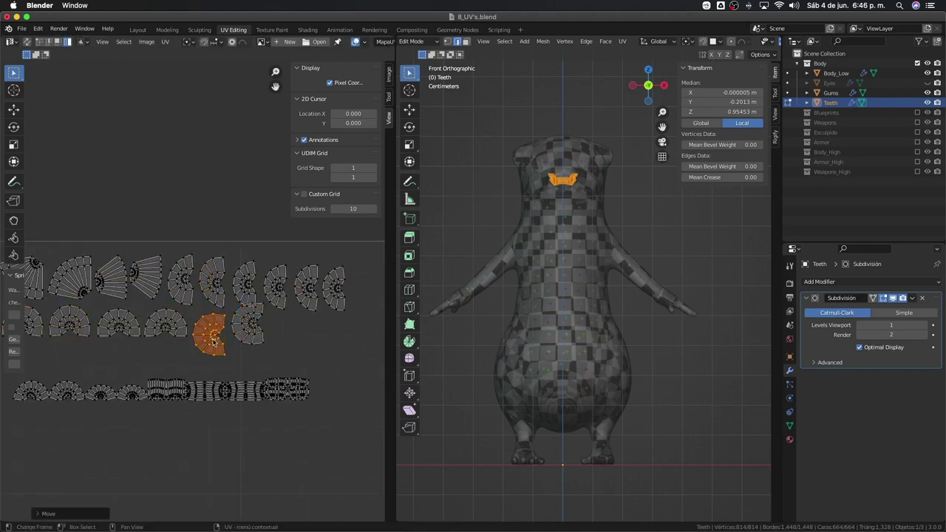
drag(259, 261, 347, 311)
click(288, 390)
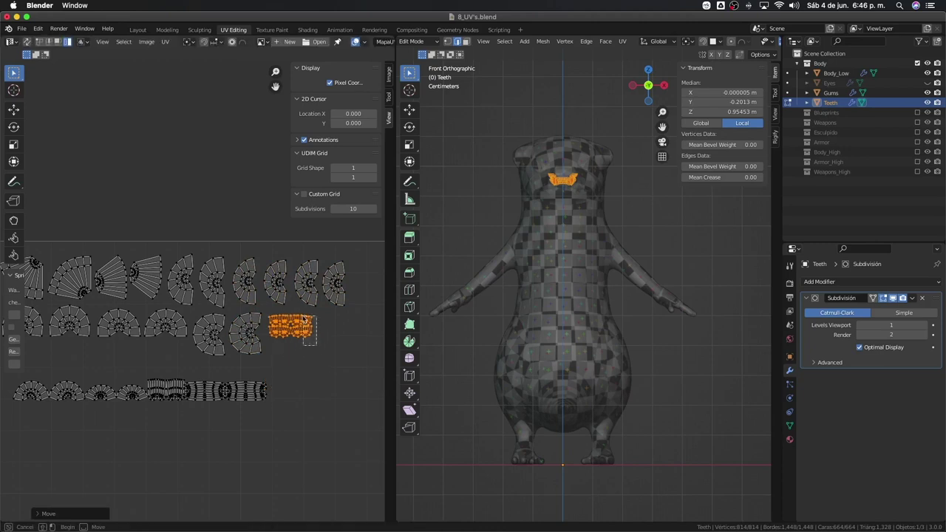
click(278, 336)
Step: Move the fan islands into a third row, tuck the long gum strip in, and make Gums active
middle_drag(41, 388, 114, 383)
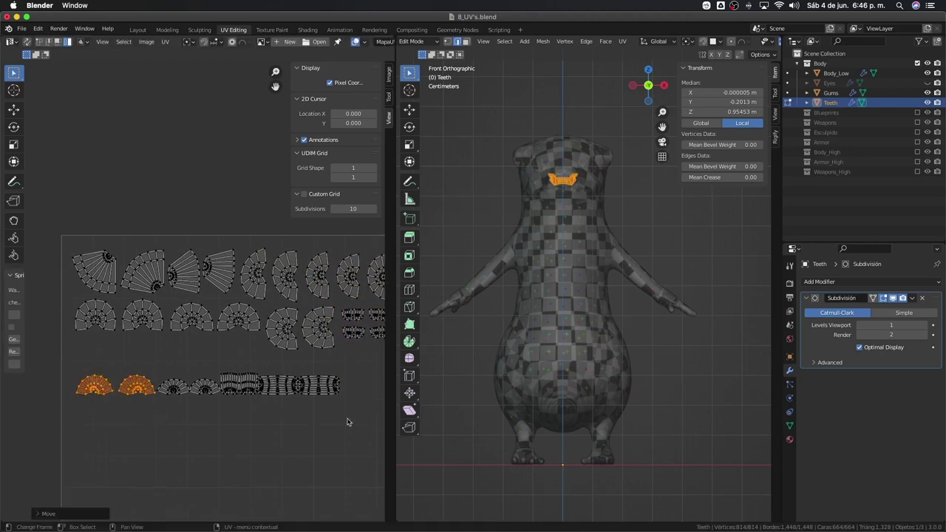
key(g)
click(281, 414)
shift+middle_drag(266, 429, 218, 439)
click(185, 397)
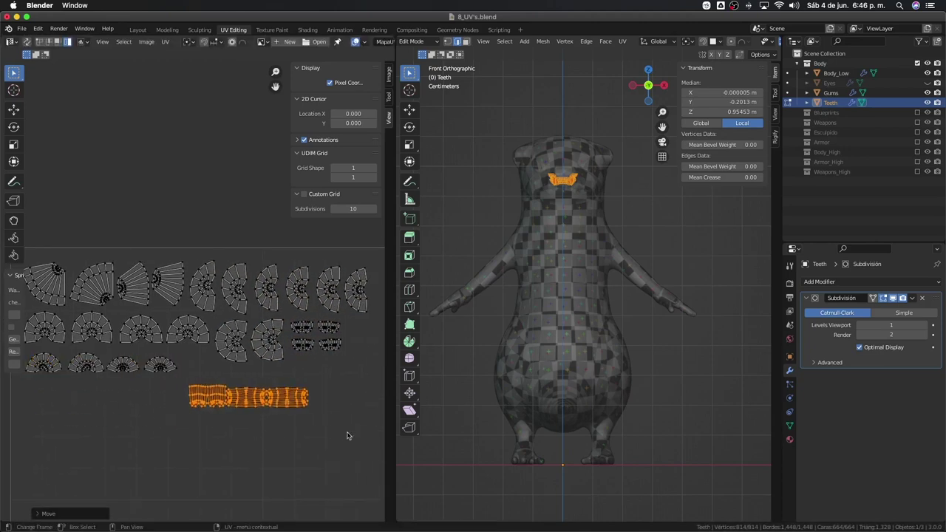
click(214, 399)
scroll(215, 406, right, 2)
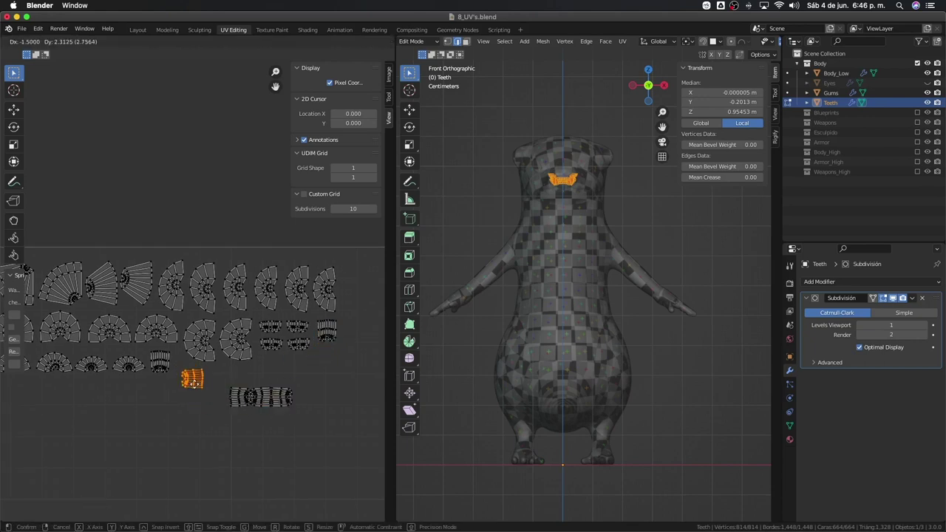
click(270, 377)
key(a)
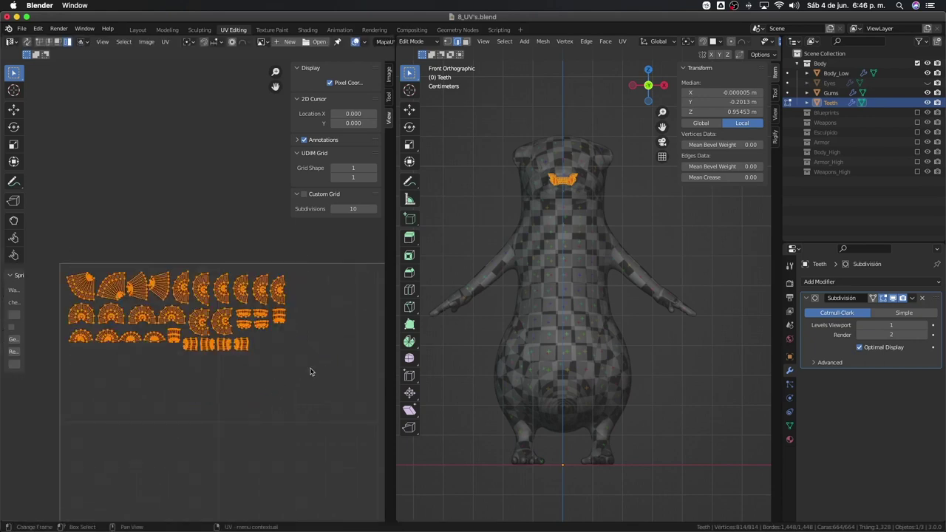
click(830, 92)
Step: Place the gums island beside the fan and position the mouth island
key(a)
scroll(229, 342, up, 2)
key(ctrl+z)
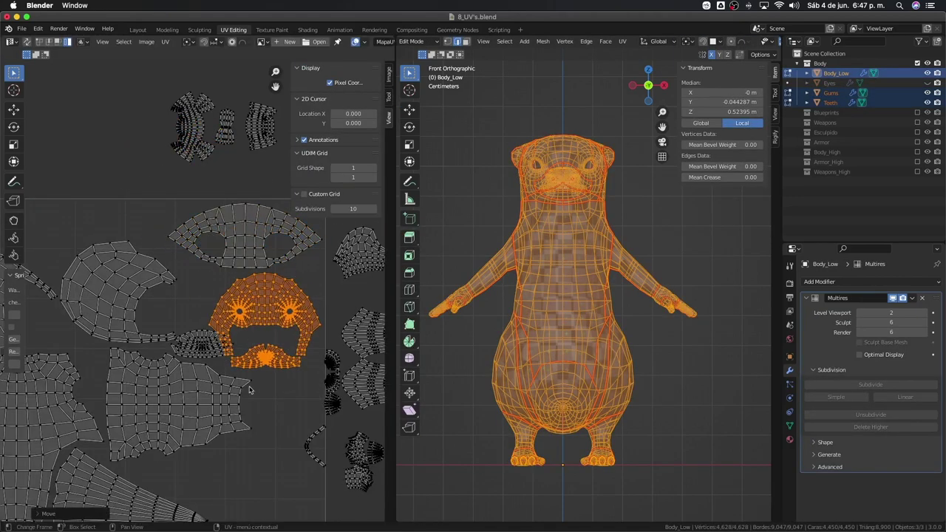
scroll(266, 412, down, 2)
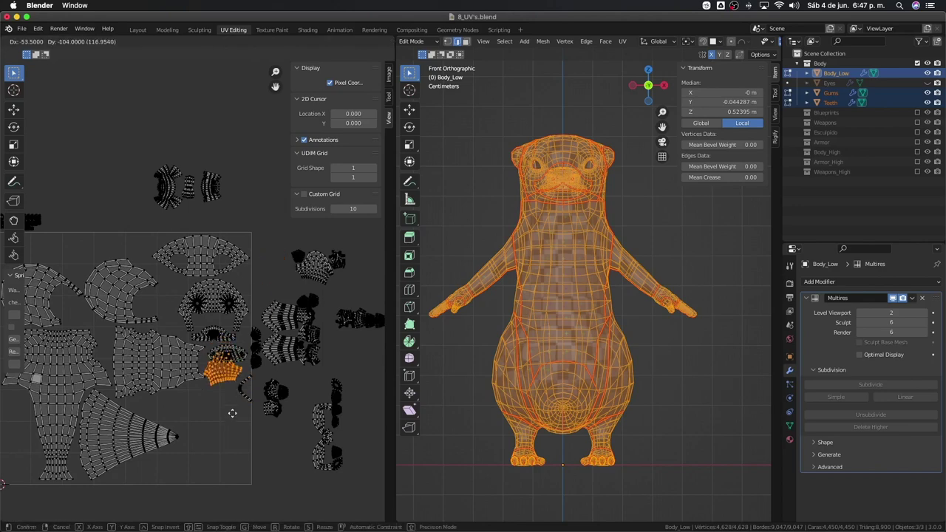
scroll(179, 427, up, 2)
click(179, 427)
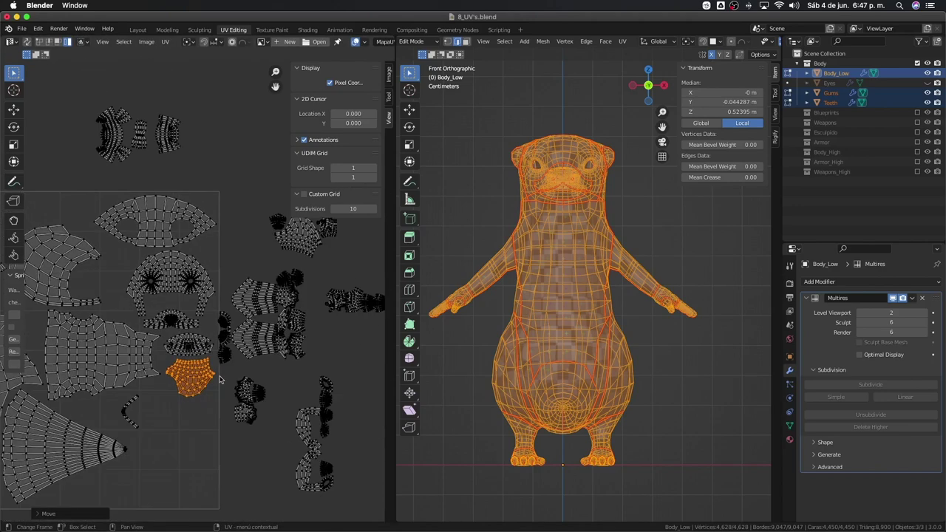
Step: Rotate the C-shaped island into the tile and nudge the small strip island into place
key(r)
drag(327, 485, 218, 493)
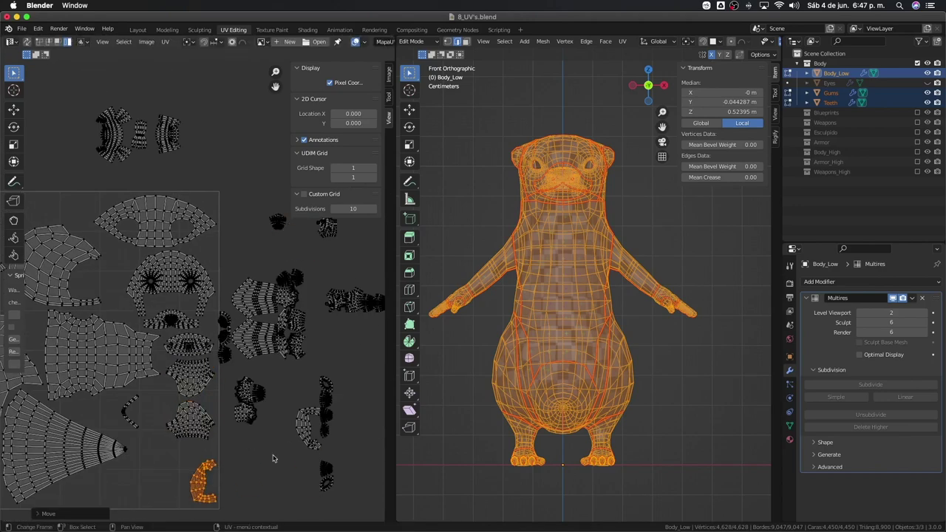
scroll(119, 310, up, 2)
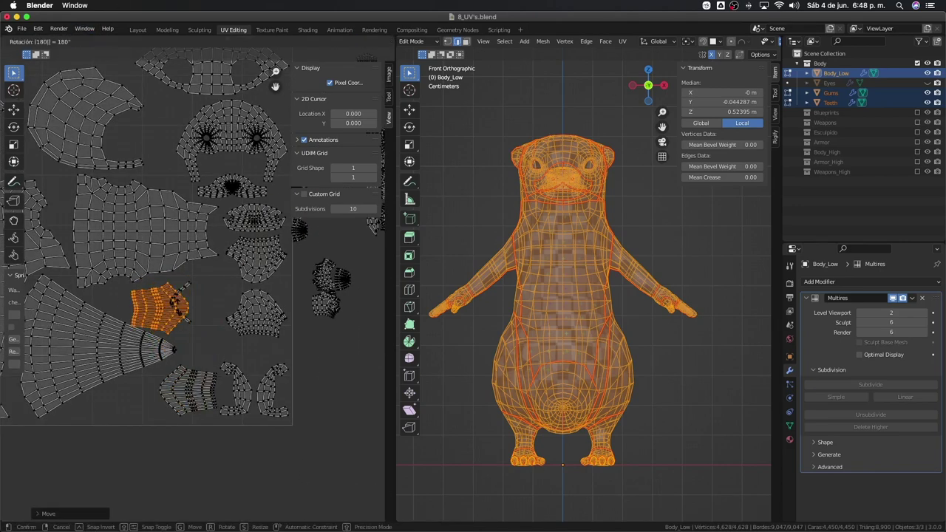
click(158, 376)
drag(154, 384, 157, 372)
click(158, 372)
scroll(282, 365, down, 2)
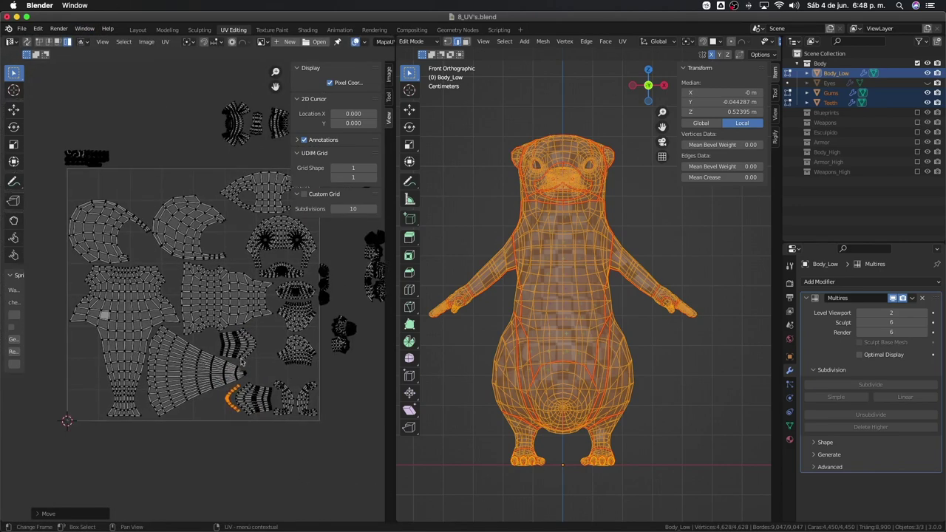
scroll(243, 361, up, 2)
Step: Check the body, crescent, fan and bottom islands, then shift the blob island slightly
click(214, 341)
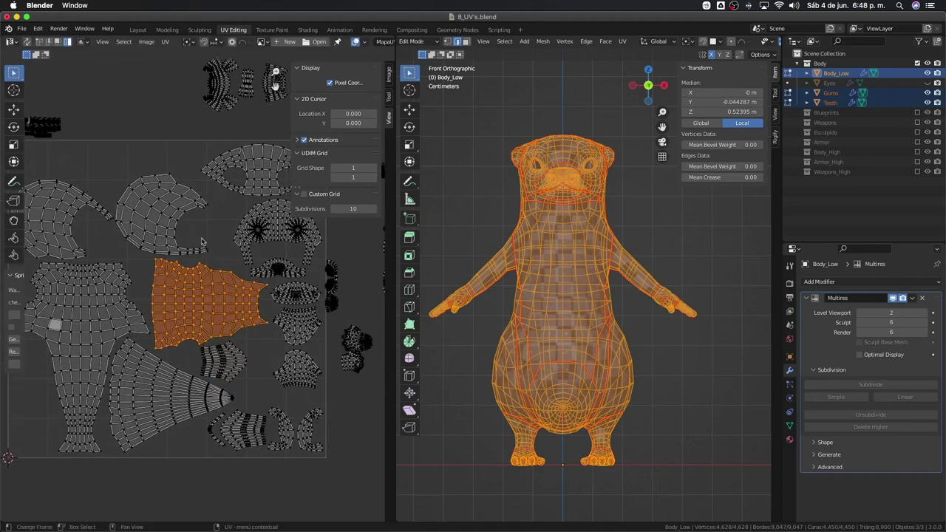
click(244, 166)
click(170, 399)
click(266, 440)
scroll(323, 424, up, 2)
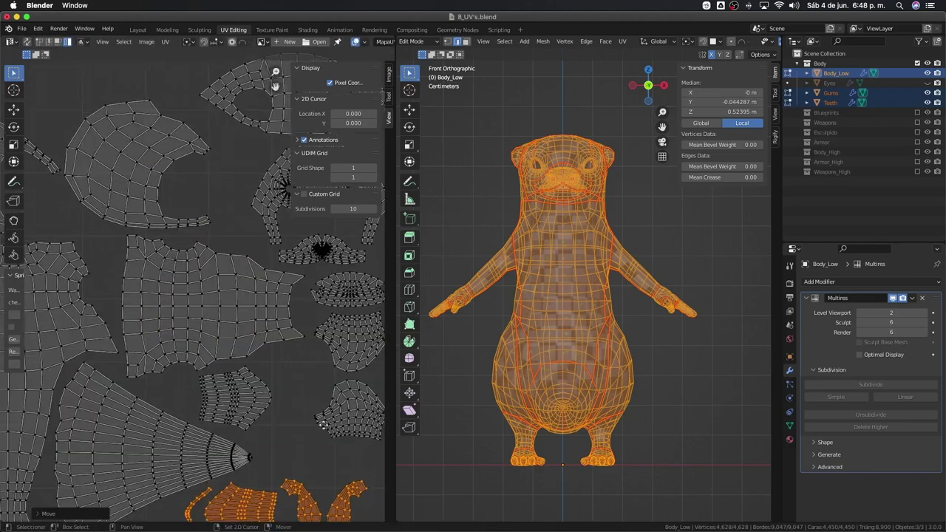
scroll(323, 423, down, 2)
click(269, 366)
scroll(270, 365, down, 2)
scroll(244, 332, up, 2)
drag(226, 320, 207, 347)
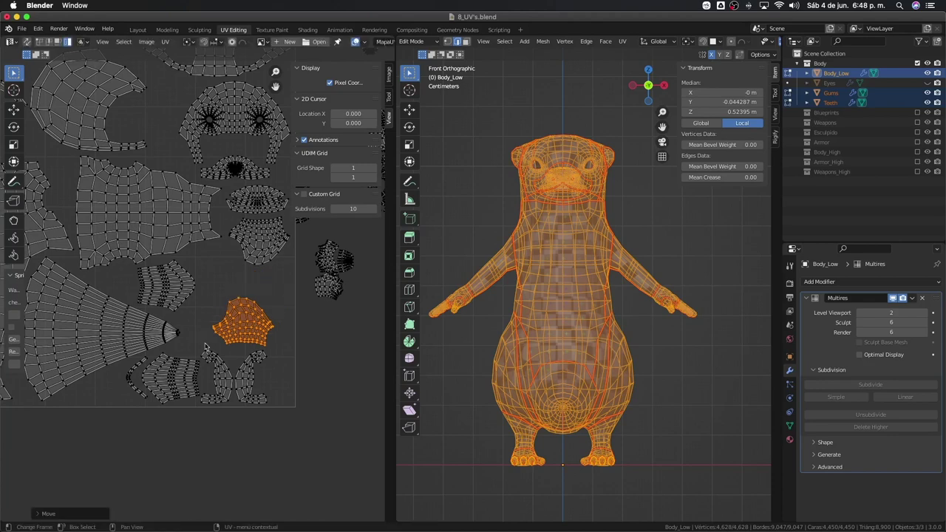
Step: Move an island from the upper middle of the layout further left
click(244, 263)
click(240, 211)
scroll(207, 296, down, 2)
key(g)
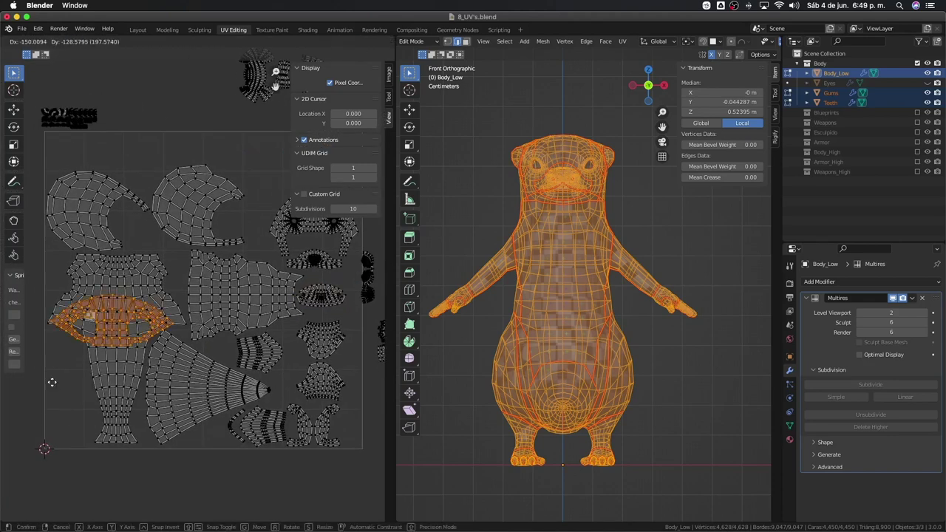
click(185, 251)
scroll(185, 251, down, 2)
scroll(184, 251, up, 2)
scroll(207, 252, down, 2)
Step: Relocate a small island next to the dome-shaped island into a free spot
click(220, 263)
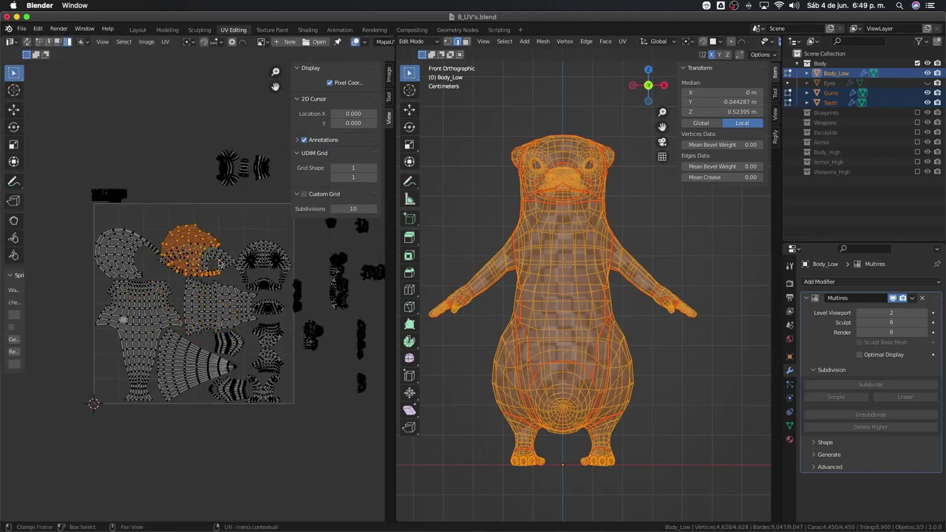
click(214, 247)
click(225, 222)
scroll(225, 237, up, 2)
click(229, 266)
key(g)
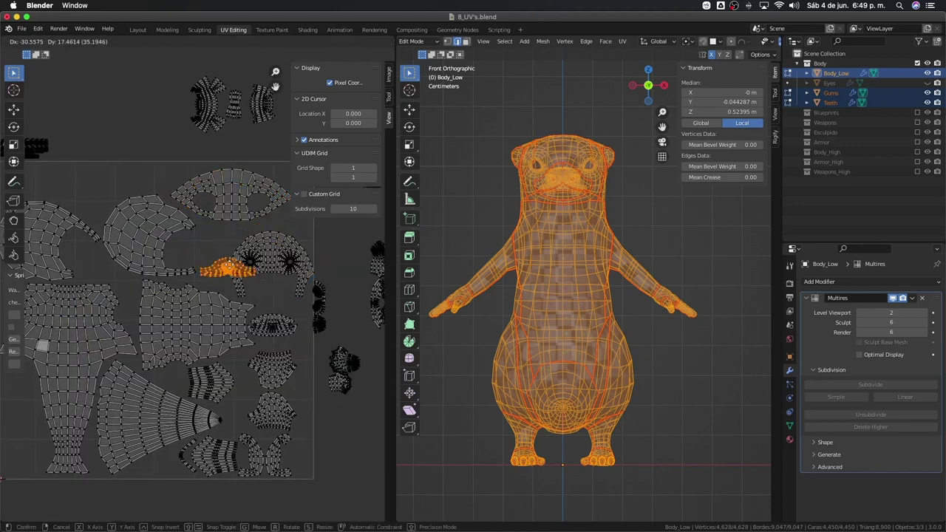
click(274, 326)
scroll(267, 295, up, 2)
scroll(222, 310, down, 2)
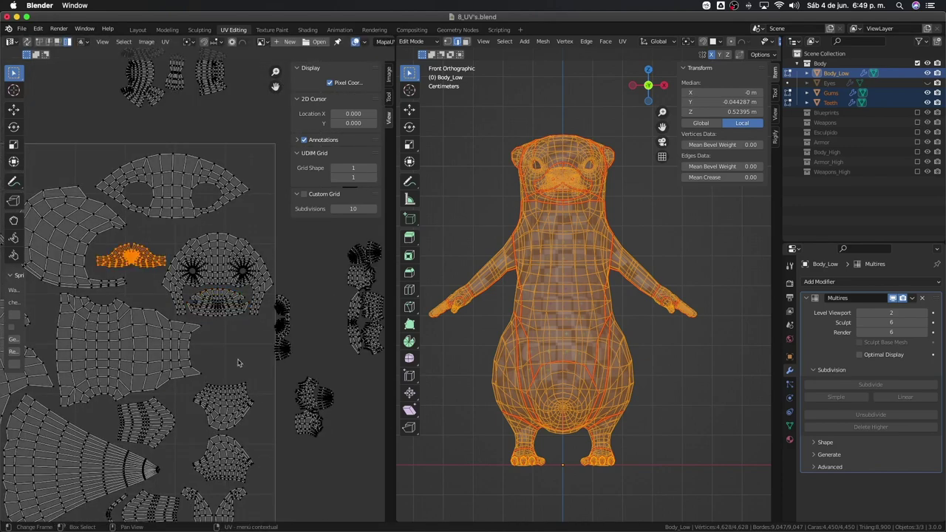
click(244, 303)
Step: Move the two pentagon-shaped islands together to the left side of the tile
shift+click(246, 359)
key(g)
click(185, 326)
scroll(222, 325, down, 2)
scroll(222, 296, up, 2)
Step: Place the mask-shaped face island along the tile's top edge
click(248, 210)
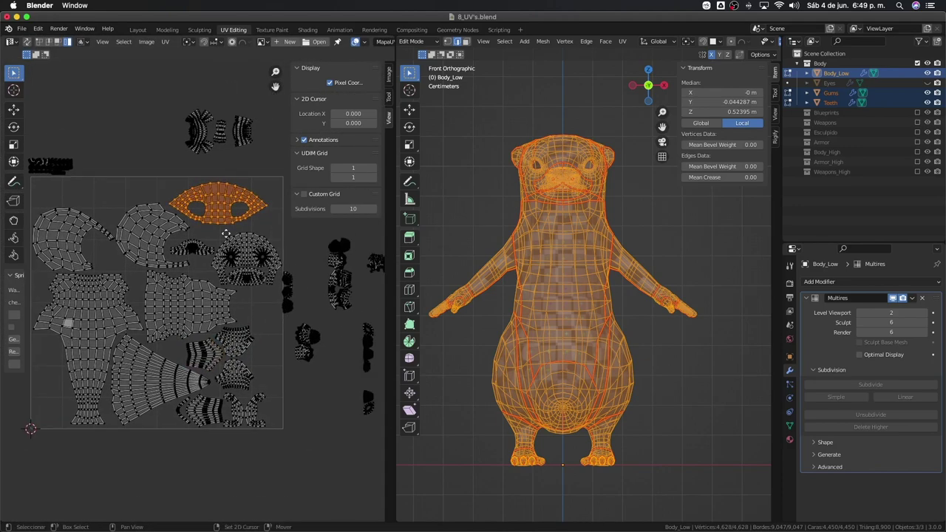
key(g)
scroll(222, 296, up, 2)
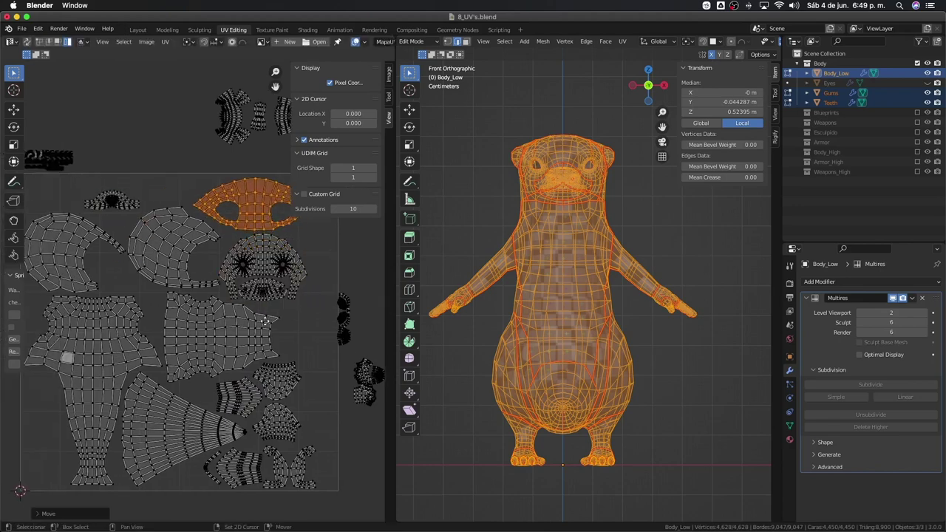
click(212, 330)
Step: Move a small stray UV island upward into the tile and confirm its placement
key(g)
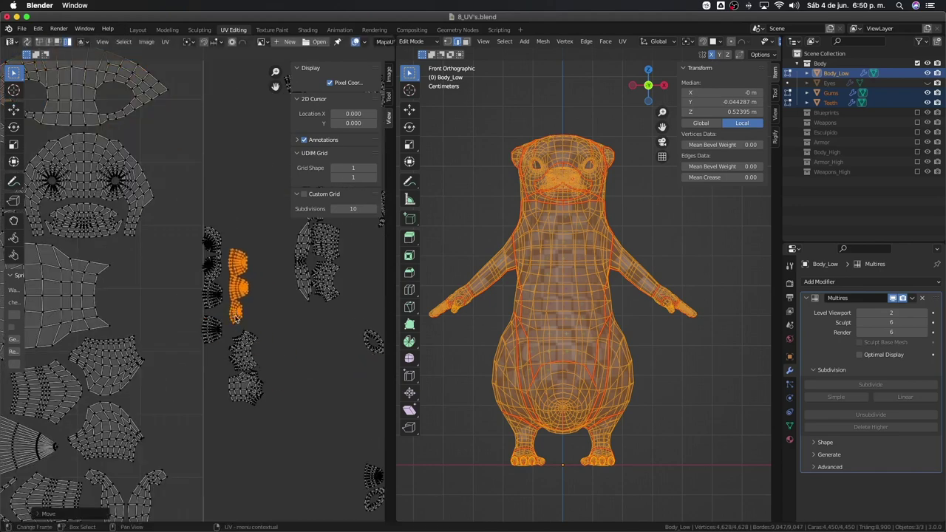
scroll(111, 296, up, 1)
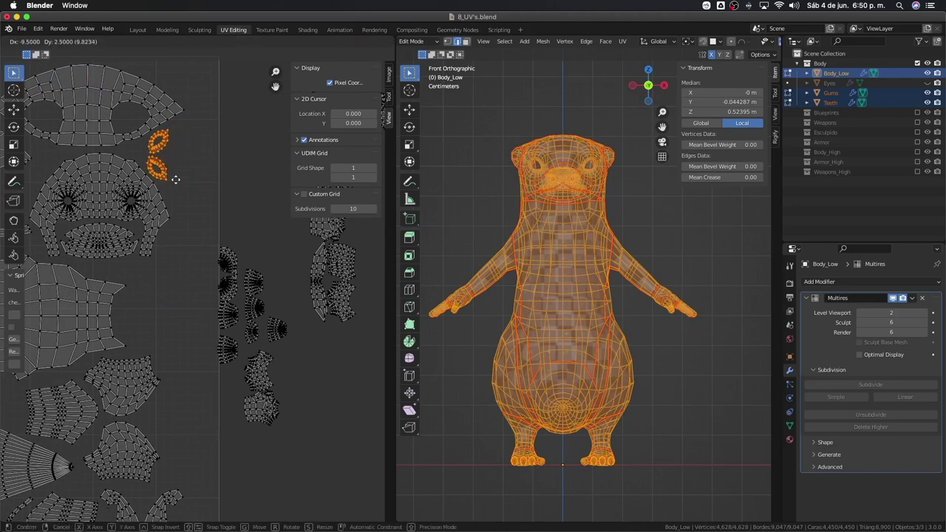
scroll(175, 179, down, 2)
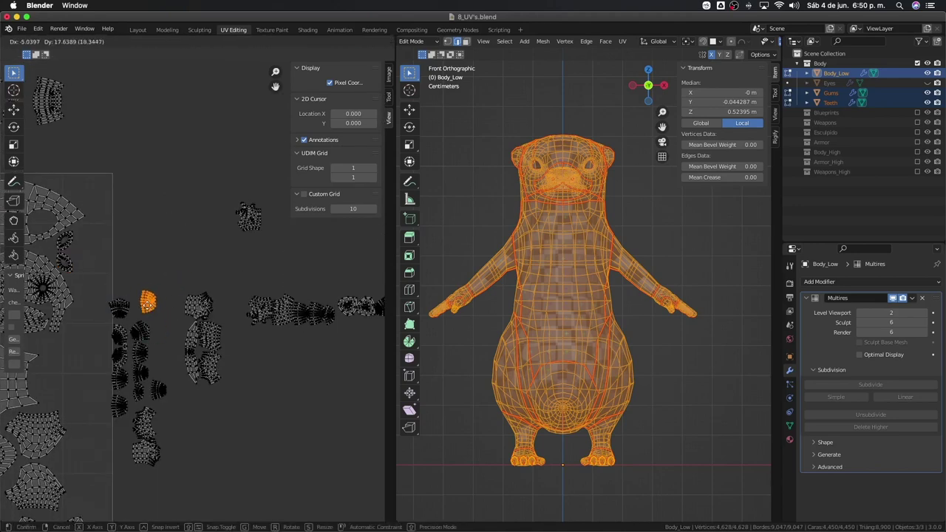
click(210, 277)
scroll(162, 273, up, 2)
scroll(162, 273, down, 2)
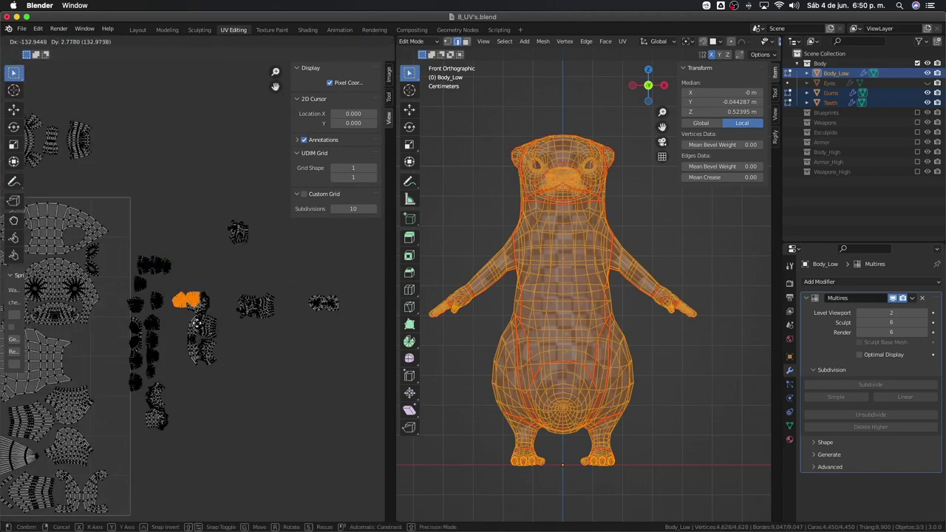
scroll(163, 280, down, 2)
Step: Select a larger island, then the small eye-hole island, in the UV layout
mouse_move(125, 303)
middle_down()
mouse_move(174, 304)
mouse_move(148, 318)
middle_up()
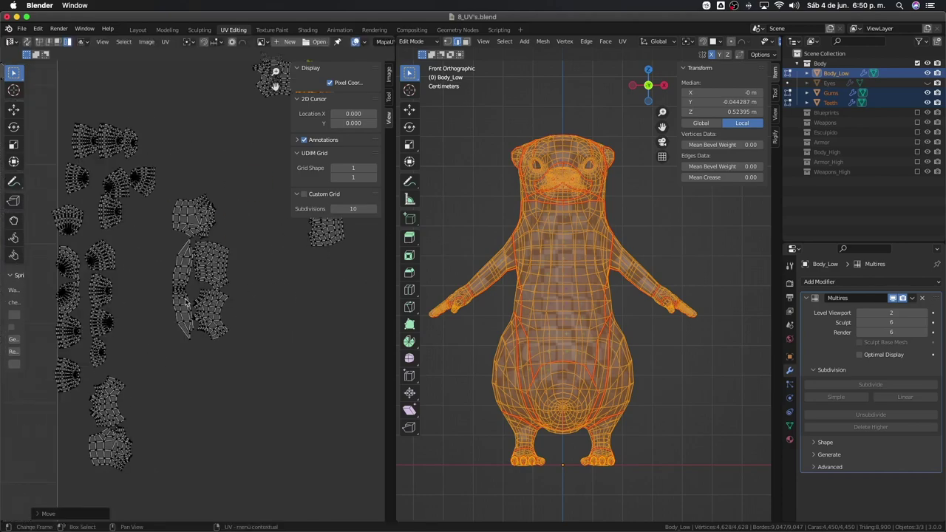
drag(111, 425, 165, 433)
middle_drag(204, 444, 157, 323)
scroll(359, 344, down, 2)
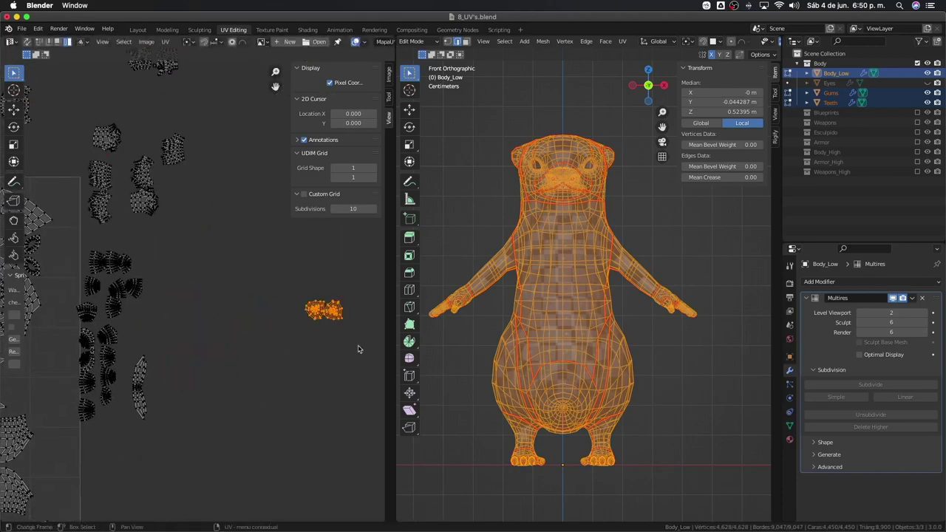
middle_drag(359, 345, 251, 414)
scroll(251, 414, up, 3)
scroll(331, 316, down, 3)
scroll(330, 316, up, 2)
click(221, 274)
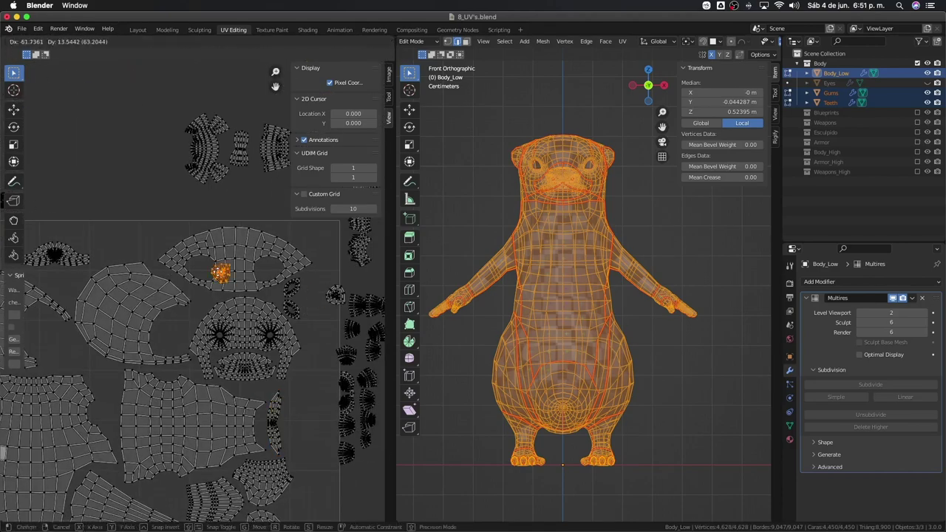
scroll(222, 274, up, 2)
scroll(222, 274, down, 2)
scroll(303, 289, up, 2)
scroll(305, 288, down, 2)
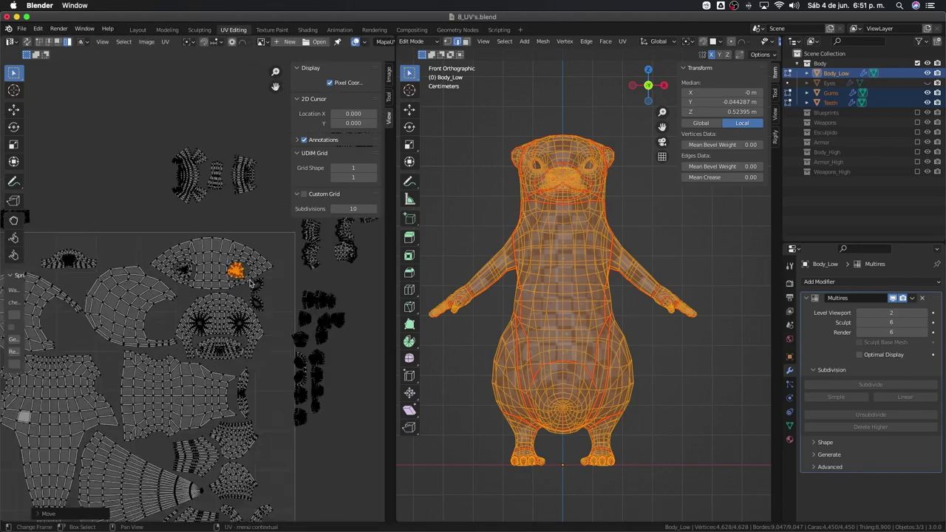
scroll(296, 325, down, 1)
middle_drag(296, 340, 310, 311)
scroll(316, 309, down, 2)
scroll(316, 309, up, 2)
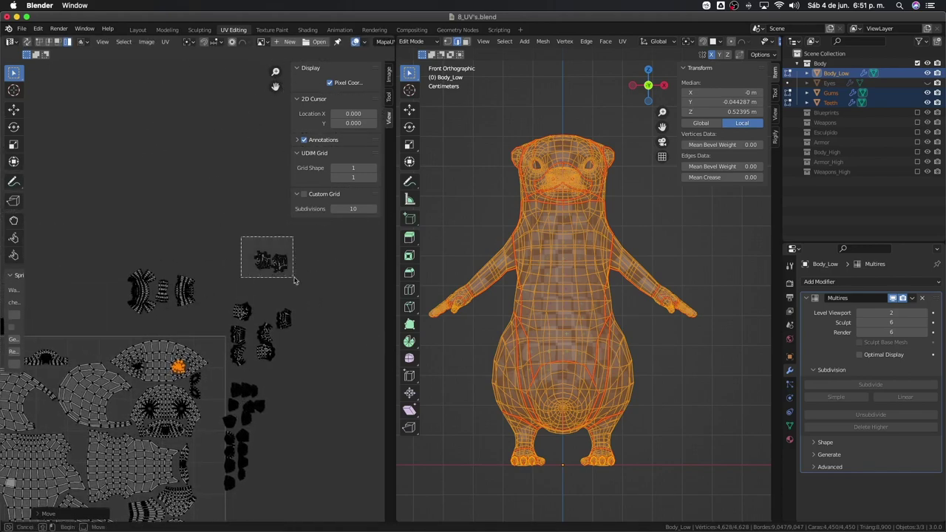
Step: Box-select a group of small islands and move them into a free gap in the tile
drag(211, 388, 247, 473)
scroll(281, 369, down, 2)
key(g)
click(270, 434)
key(g)
scroll(280, 359, up, 1)
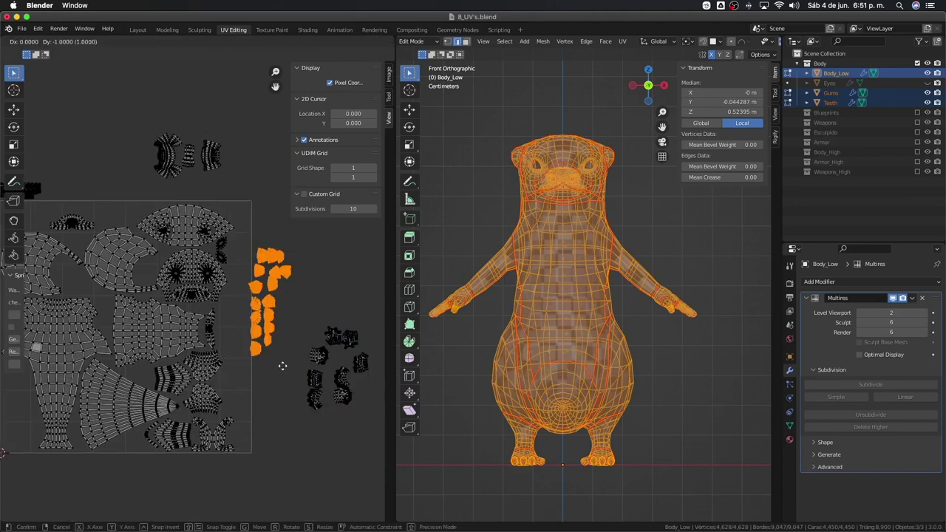
scroll(273, 333, up, 2)
scroll(259, 303, up, 1)
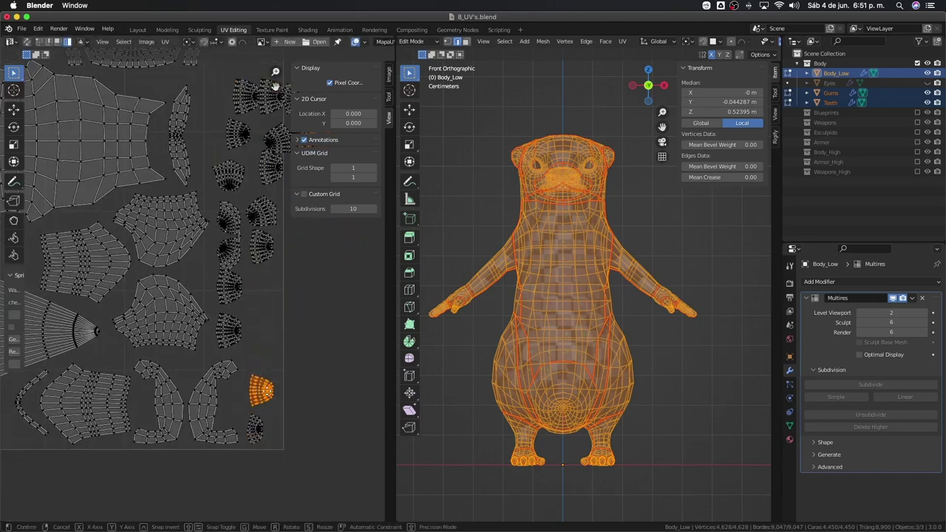
click(230, 380)
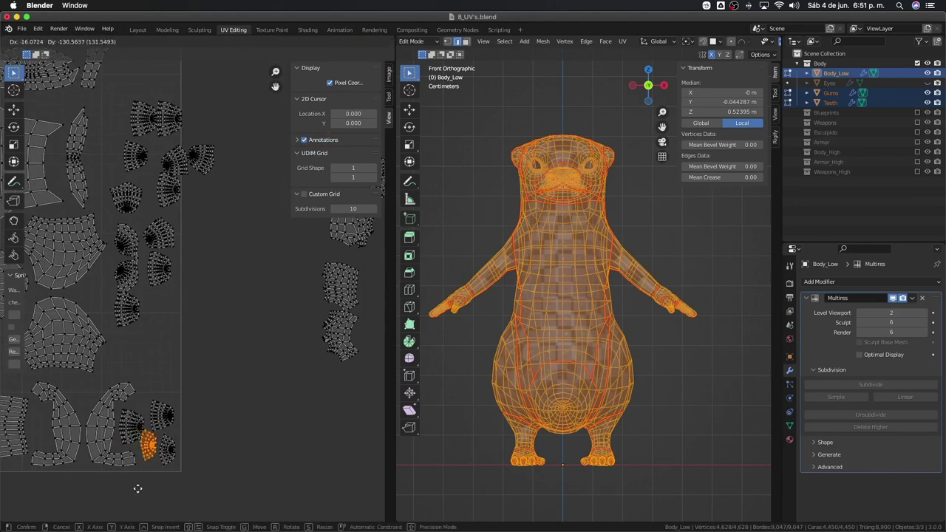
scroll(138, 488, up, 1)
click(176, 369)
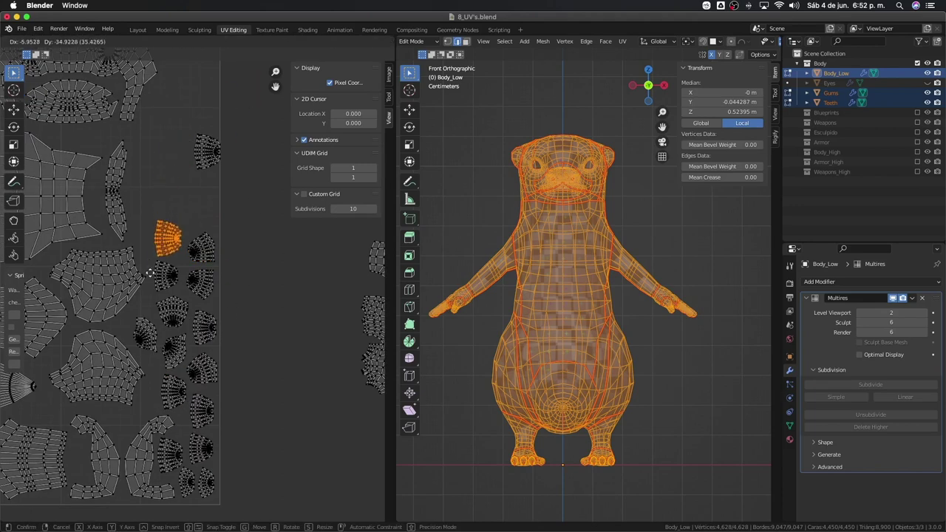
Step: Drag an island into the tile's top-right corner, trying a rotation but cancelling it
scroll(199, 258, down, 2)
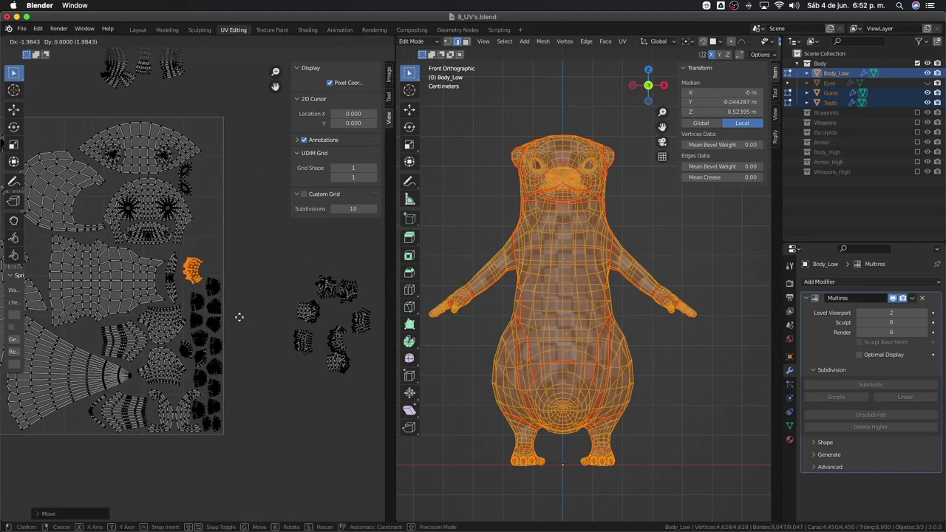
scroll(179, 237, up, 1)
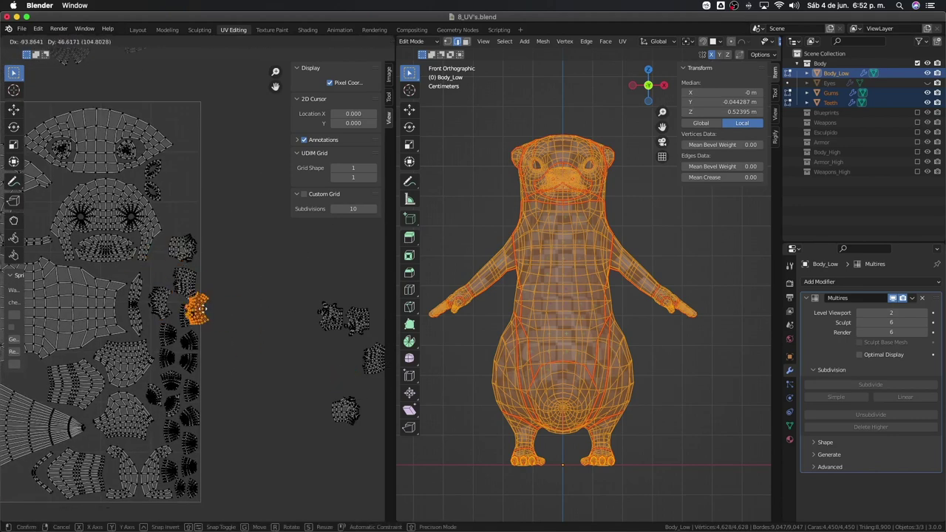
drag(313, 315, 168, 149)
scroll(247, 363, up, 2)
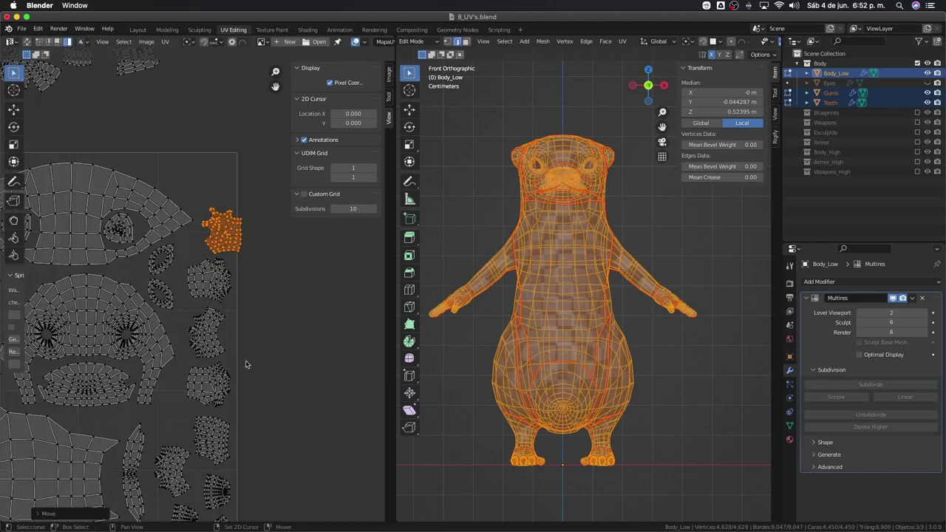
scroll(281, 260, down, 3)
scroll(296, 384, up, 4)
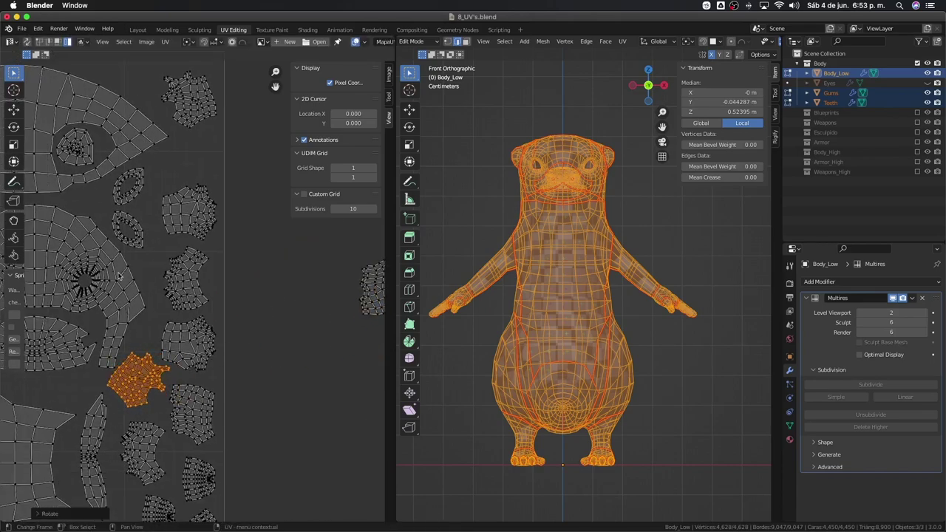
scroll(169, 244, down, 2)
scroll(133, 253, up, 2)
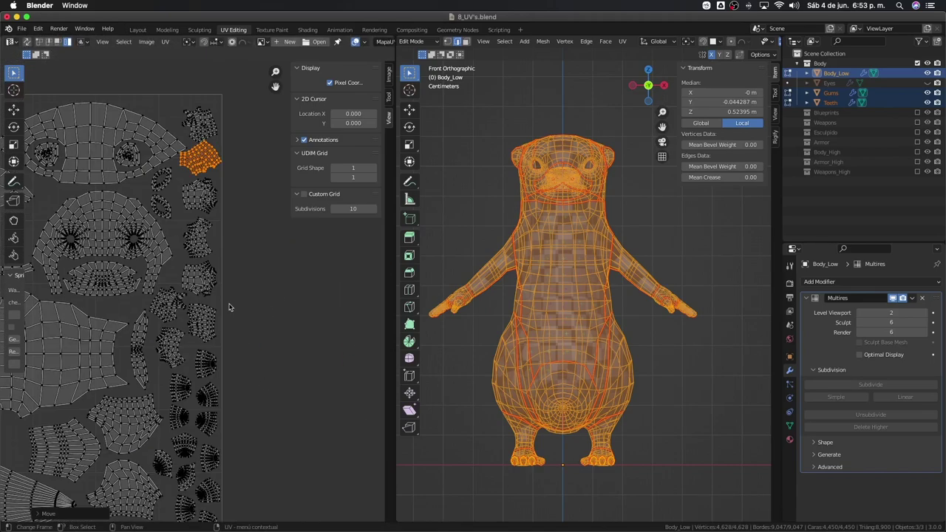
key(g)
key(g)
scroll(214, 222, up, 1)
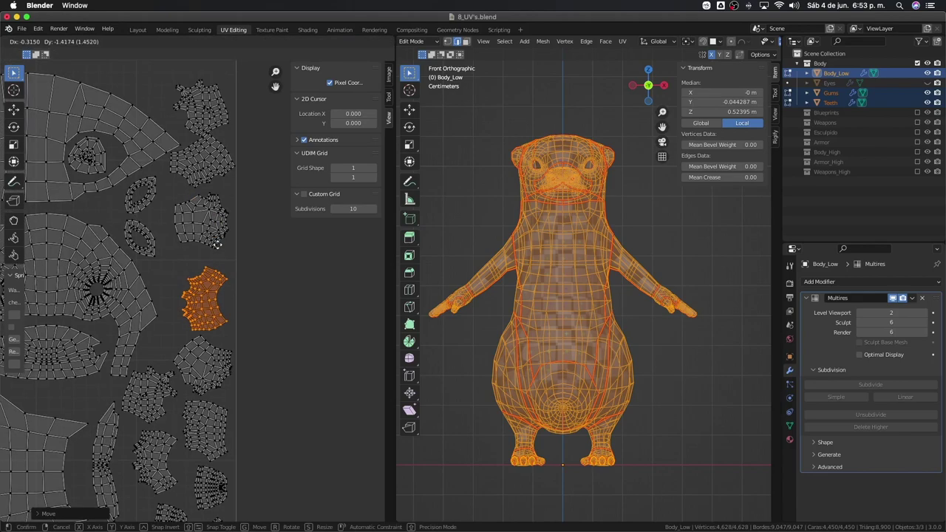
scroll(203, 187, down, 2)
scroll(177, 259, up, 2)
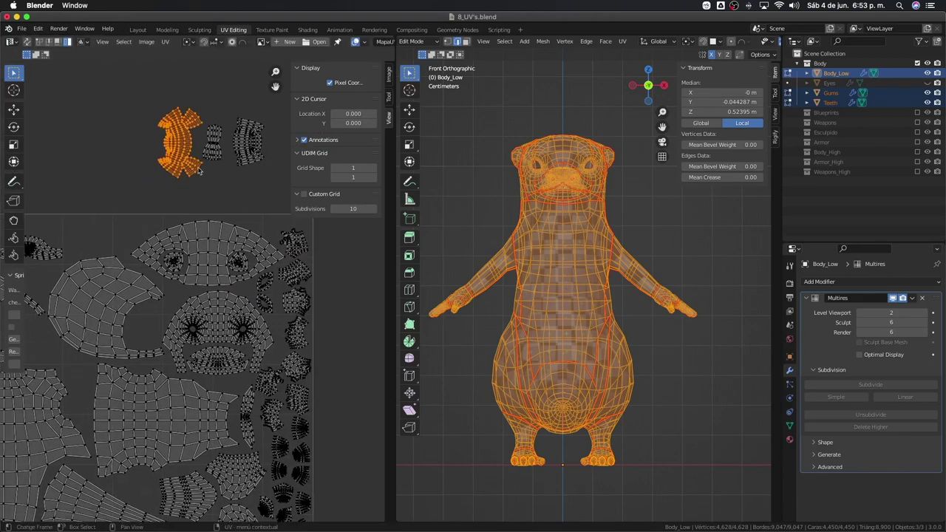
key(r)
key(Escape)
scroll(193, 296, down, 1)
scroll(192, 295, up, 2)
scroll(280, 289, down, 3)
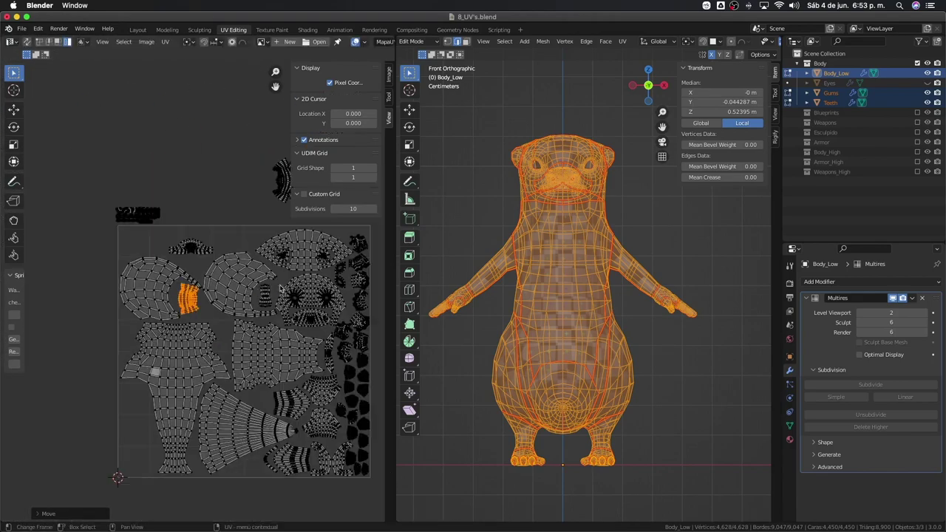
scroll(109, 196, up, 1)
Step: Reposition a single island near the head, placing it back to the right
click(110, 244)
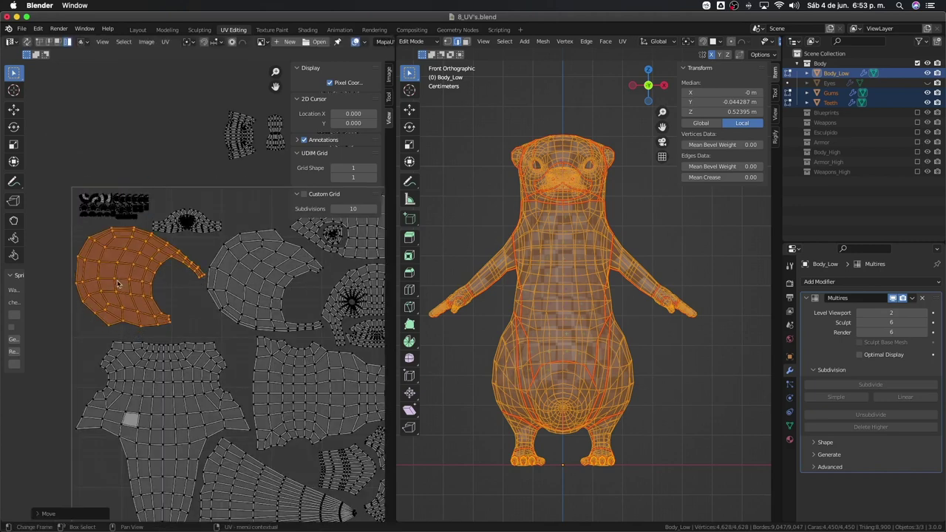
scroll(148, 259, down, 1)
key(a)
key(s)
key(Escape)
scroll(194, 288, up, 1)
click(196, 271)
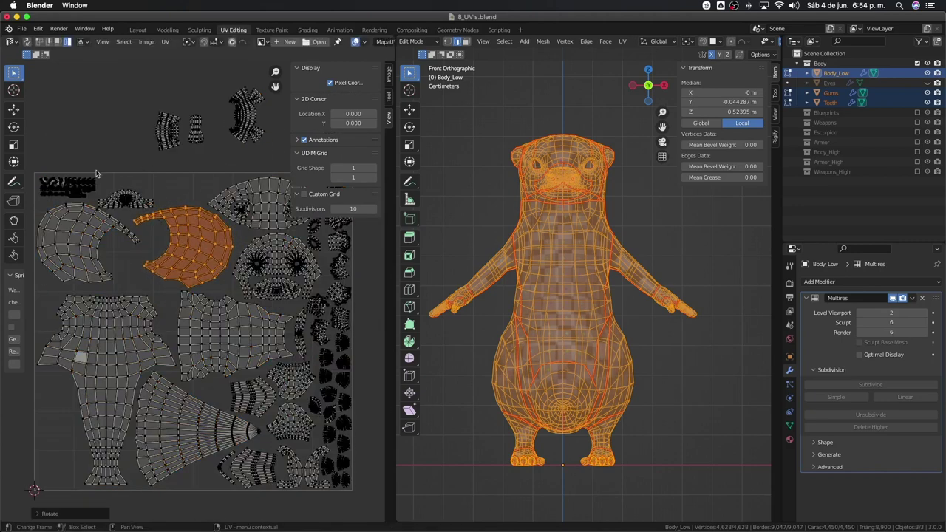
click(204, 260)
key(g)
click(142, 270)
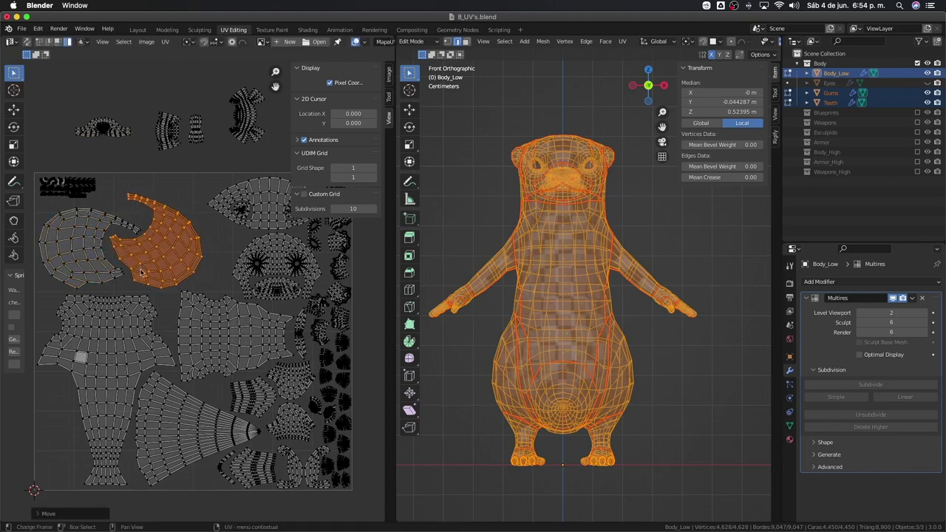
Step: Rotate the crescent island 180° with r180
click(252, 253)
click(125, 262)
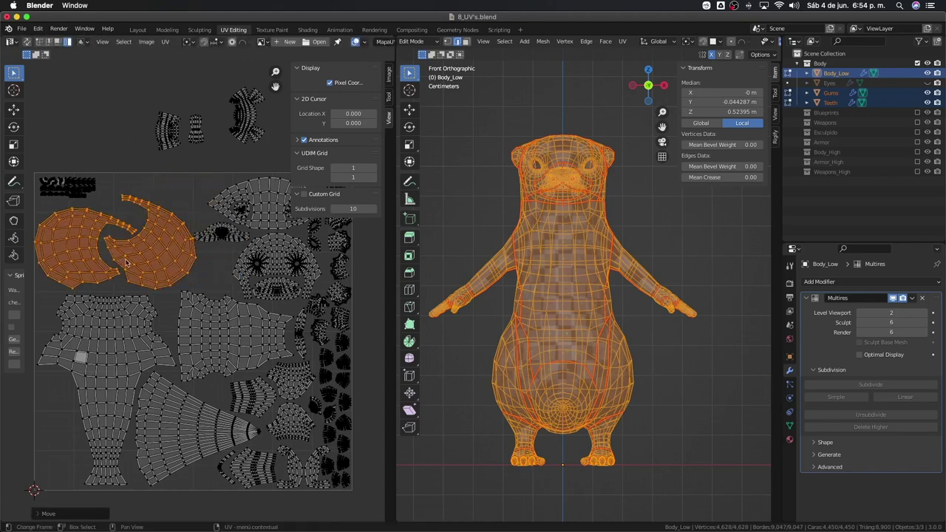
scroll(243, 246, up, 1)
click(89, 285)
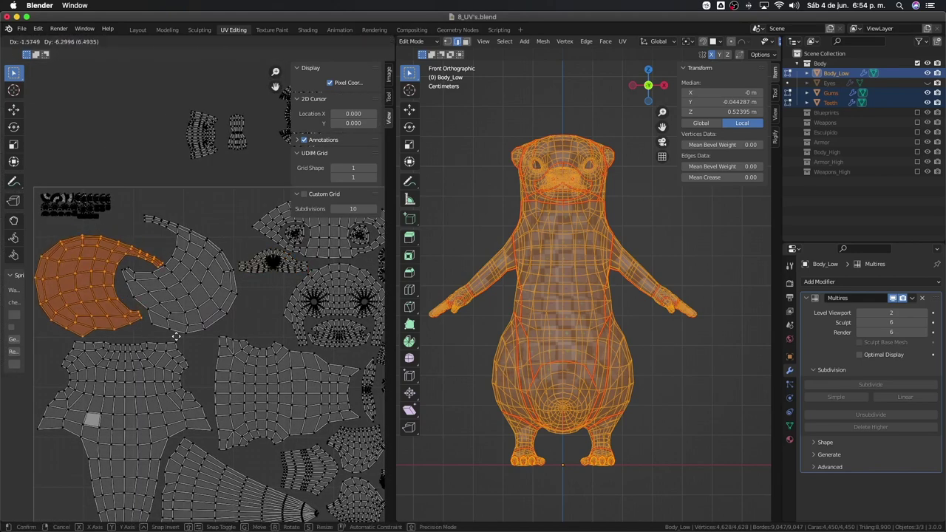
click(196, 258)
scroll(196, 258, down, 2)
text(r180)
key(Return)
scroll(214, 244, up, 2)
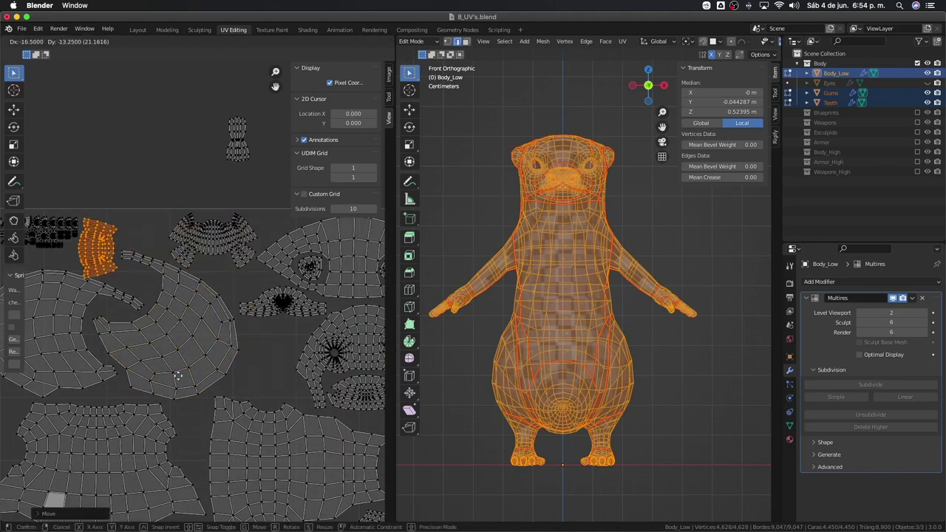
Step: Move the top island, then the top-left, bow and neighbouring islands together into place
click(151, 290)
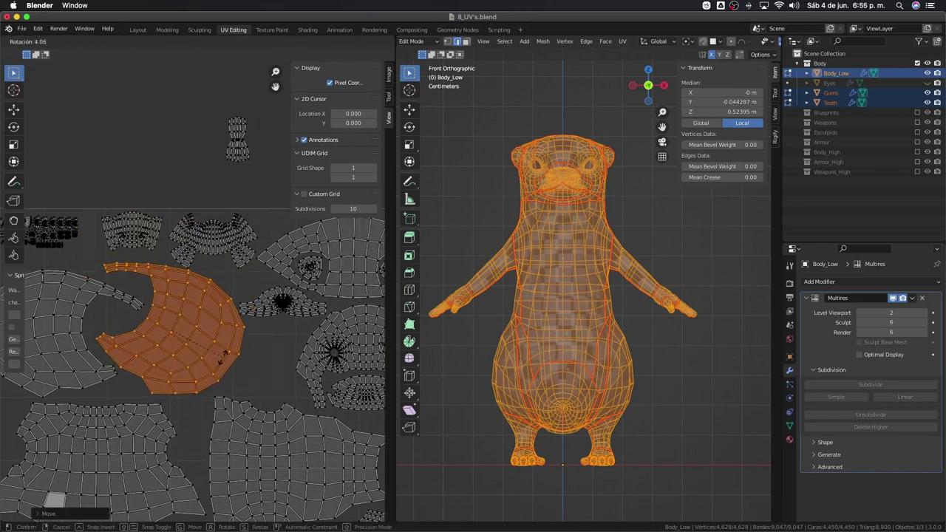
click(133, 241)
key(g)
scroll(191, 398, down, 2)
click(164, 359)
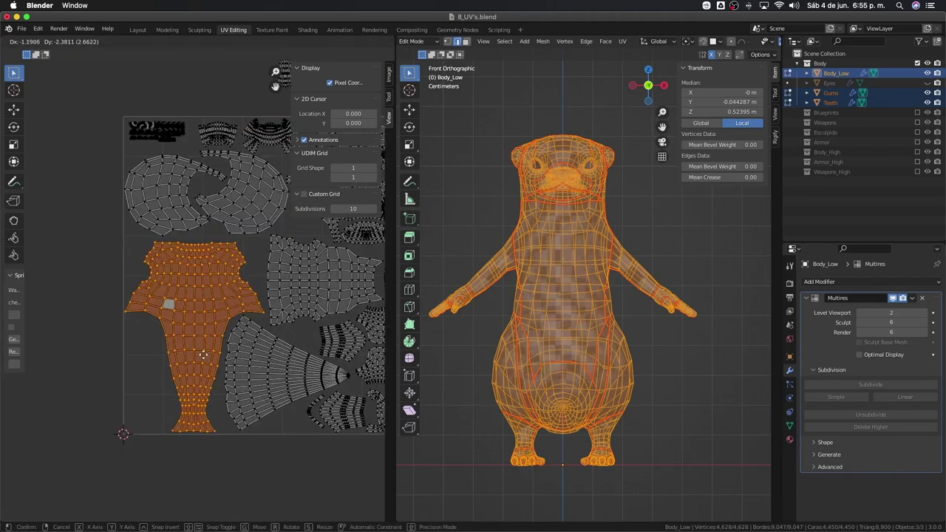
click(74, 288)
shift+click(147, 292)
scroll(157, 249, up, 2)
key(g)
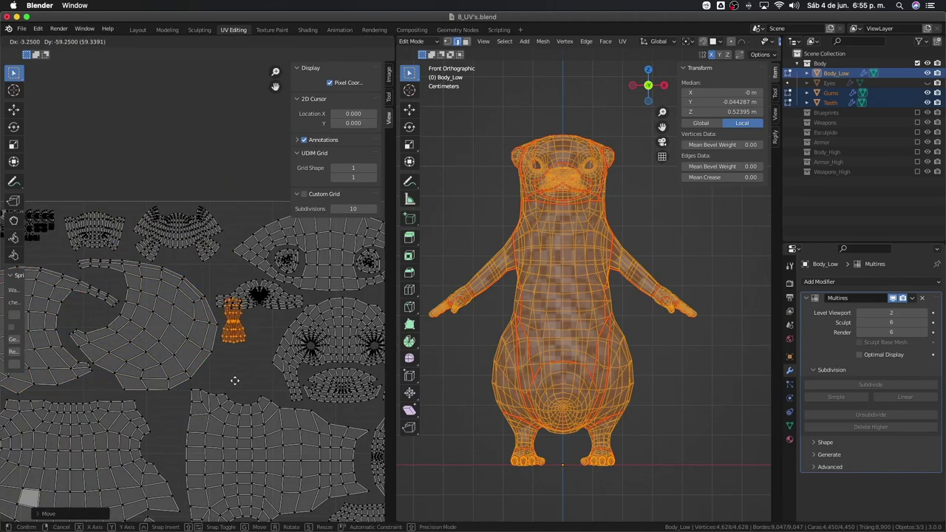
scroll(261, 153, up, 2)
scroll(222, 221, down, 3)
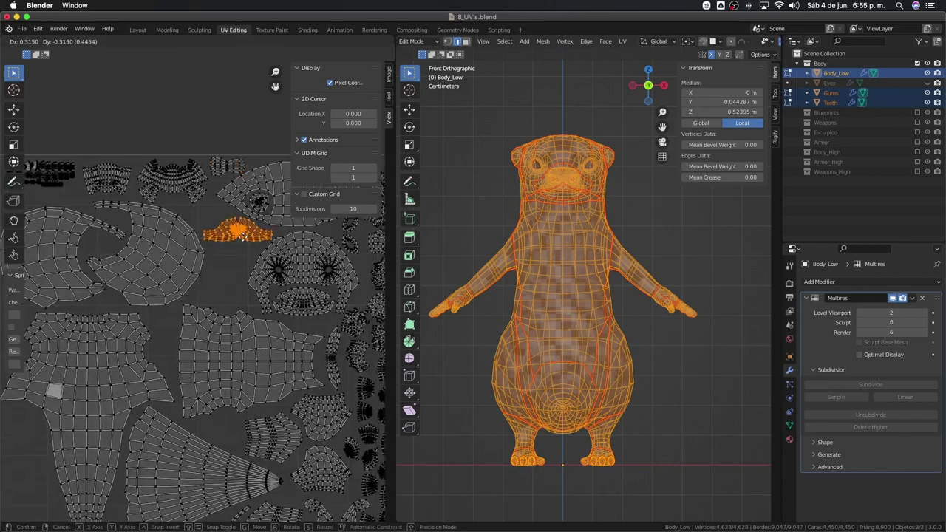
Step: Scale the top-left cluster of small islands plus the middle island to fit the gaps
click(148, 215)
scroll(95, 256, up, 3)
click(74, 225)
scroll(190, 284, up, 1)
key(s)
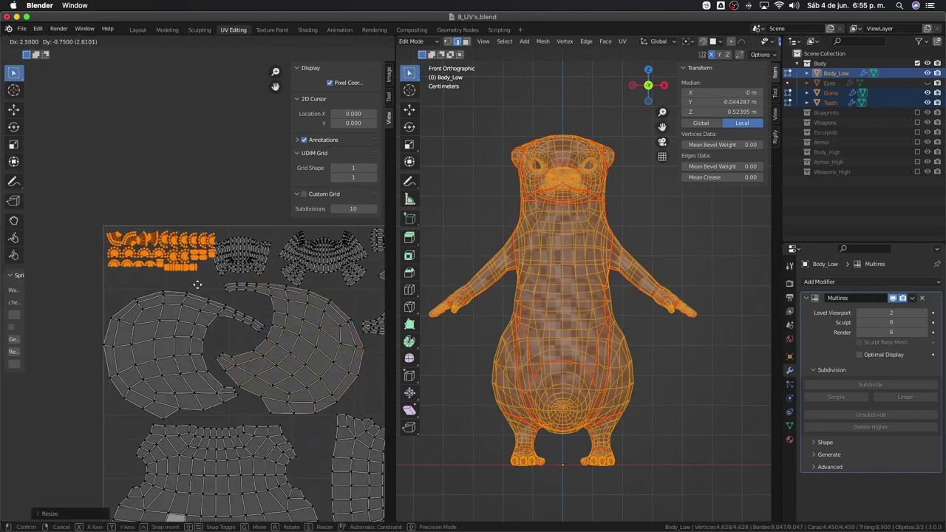
scroll(197, 284, up, 2)
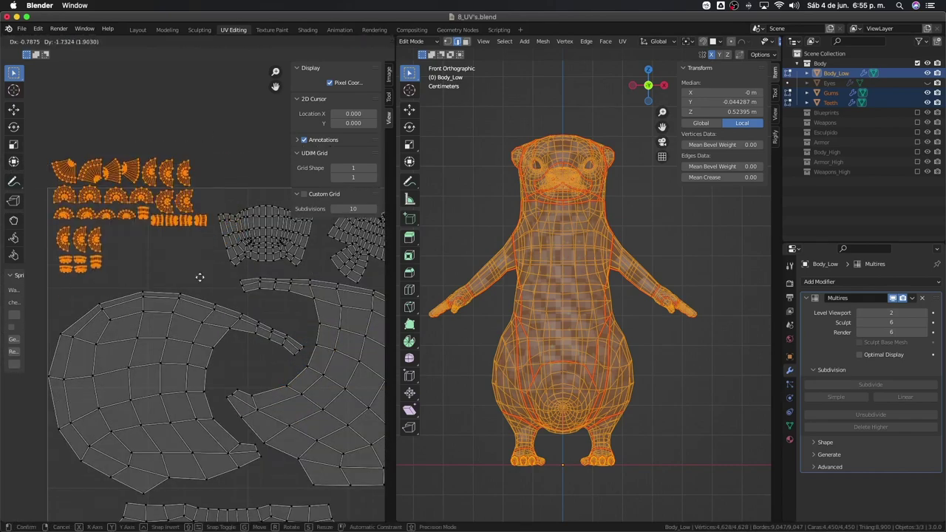
click(200, 278)
shift+click(236, 255)
key(s)
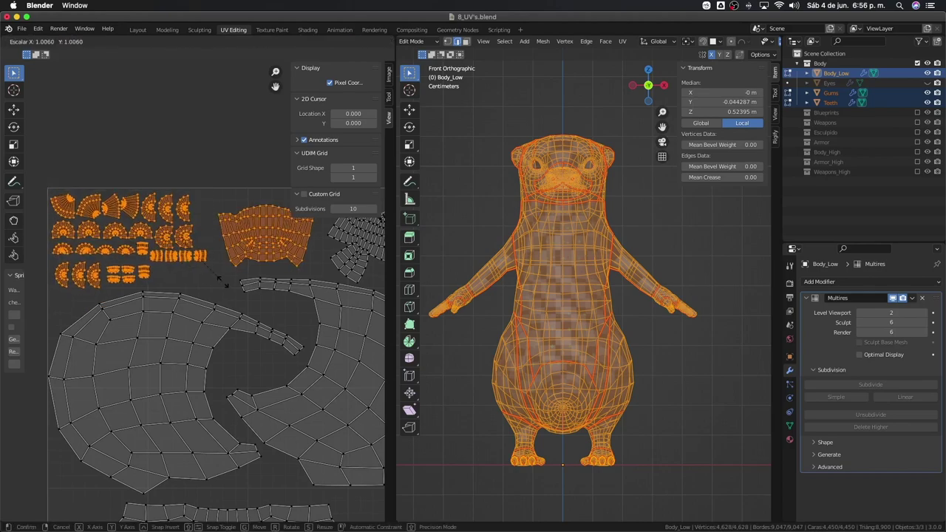
scroll(206, 285, down, 4)
Step: Rotate a small island 90° into position, then leave Edit Mode on the otter mesh
click(202, 269)
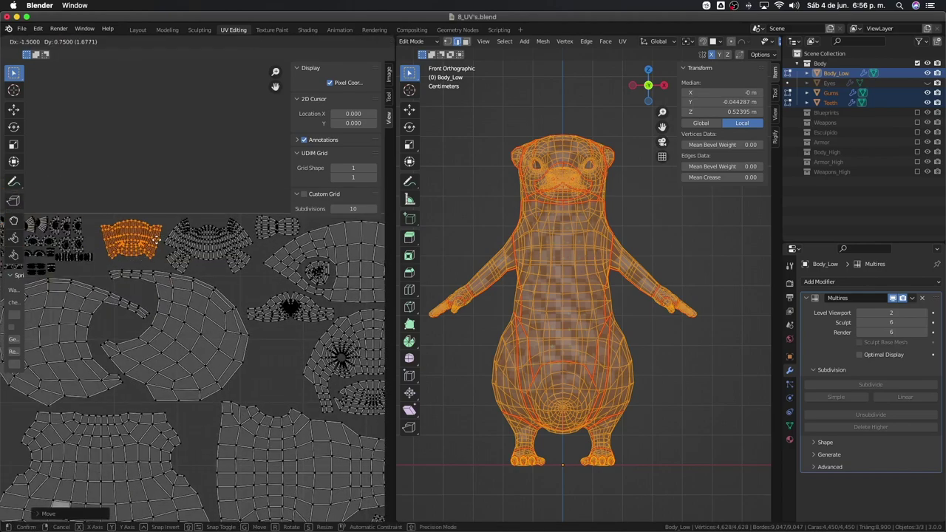
scroll(202, 268, down, 3)
scroll(222, 273, up, 2)
key(g)
scroll(243, 281, up, 2)
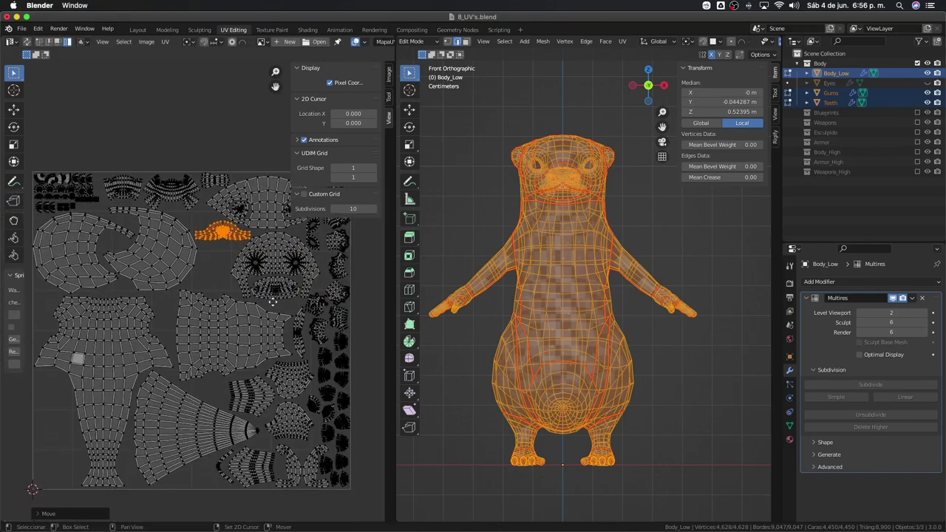
text(r90)
key(Return)
click(183, 234)
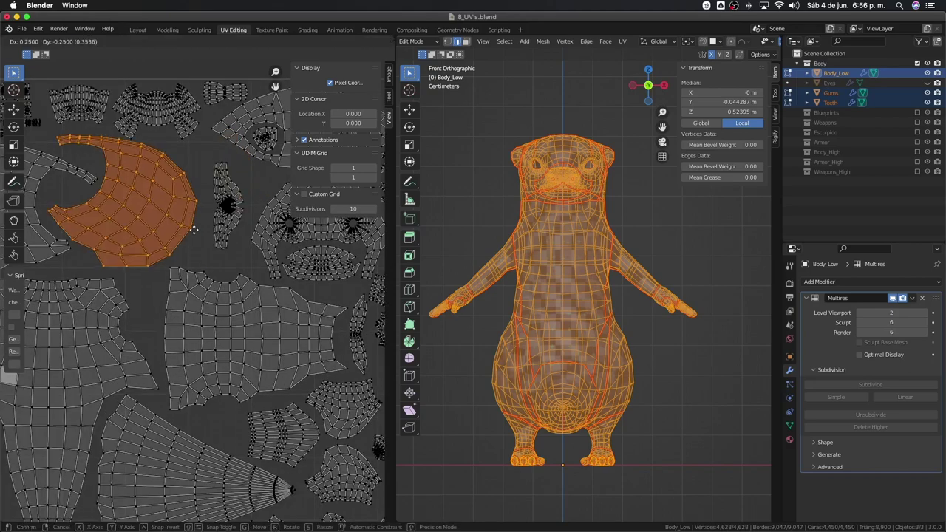
scroll(196, 244, down, 3)
scroll(251, 270, up, 3)
key(Tab)
key(Tab)
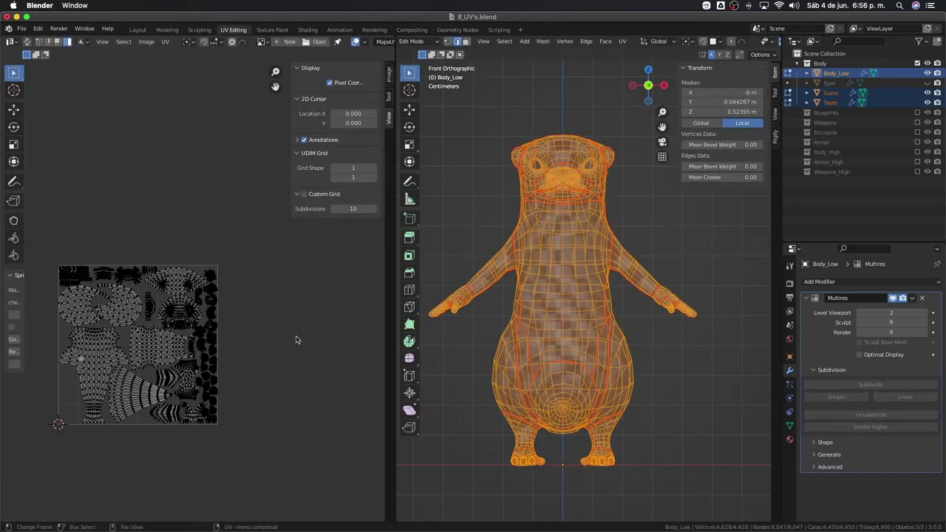
Step: Frame the UV tile and box-select the top-left small islands, cancelling their move
scroll(127, 189, up, 3)
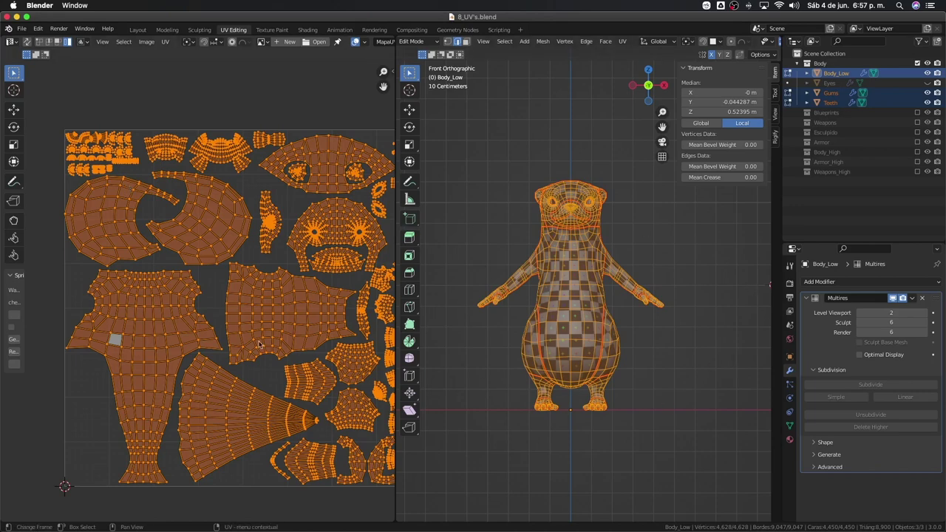
middle_drag(244, 338, 197, 331)
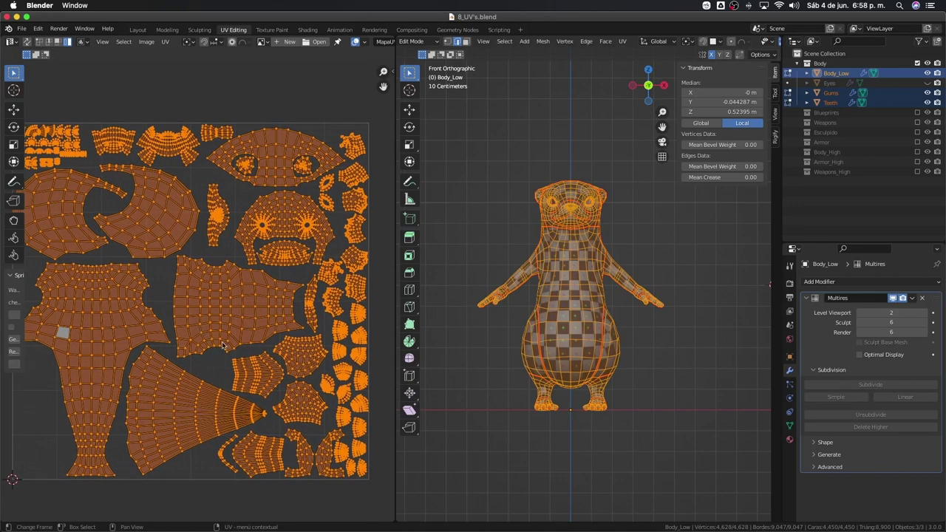
scroll(217, 371, up, 2)
scroll(252, 264, left, 3)
scroll(245, 278, up, 2)
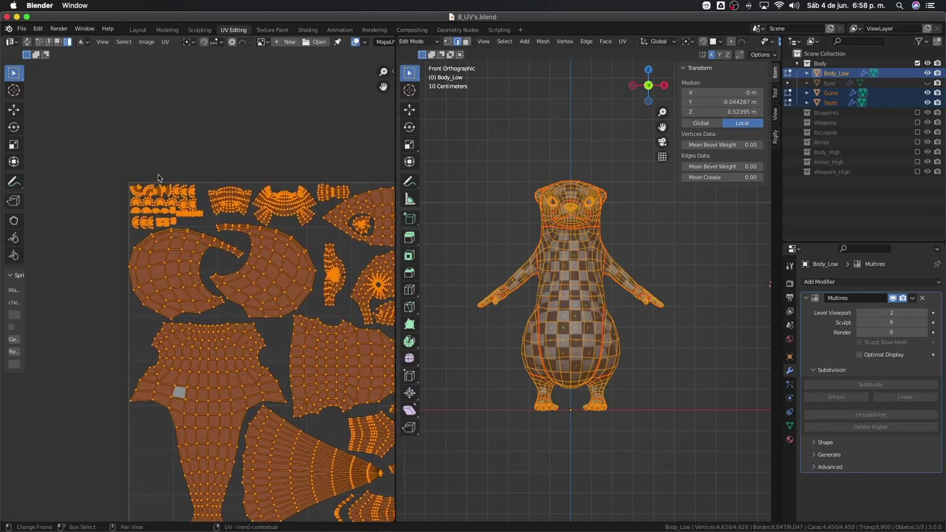
key(Home)
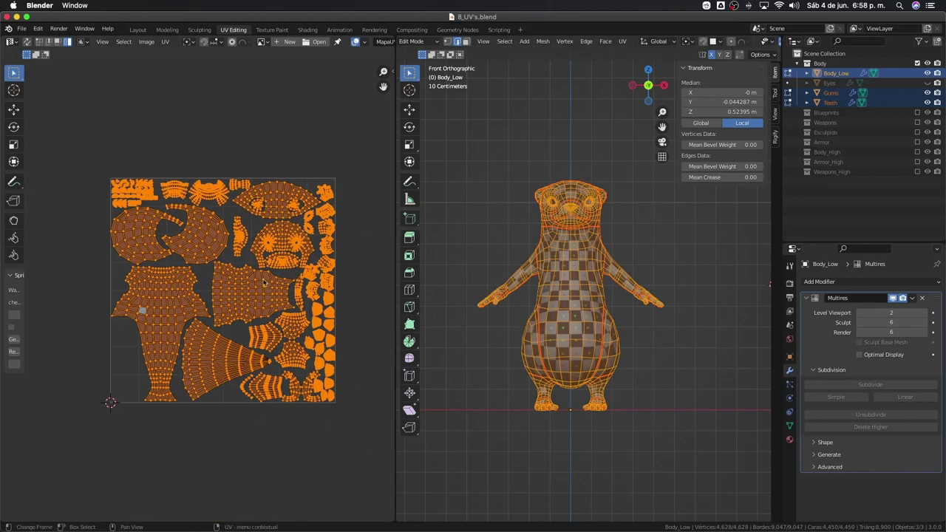
scroll(200, 273, up, 2)
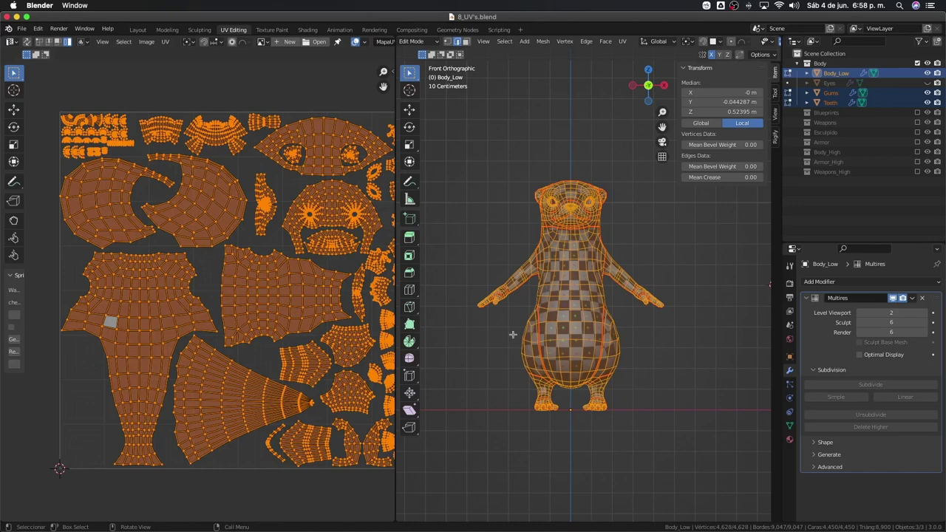
mouse_move(286, 332)
middle_down()
mouse_move(241, 319)
mouse_move(311, 383)
middle_up()
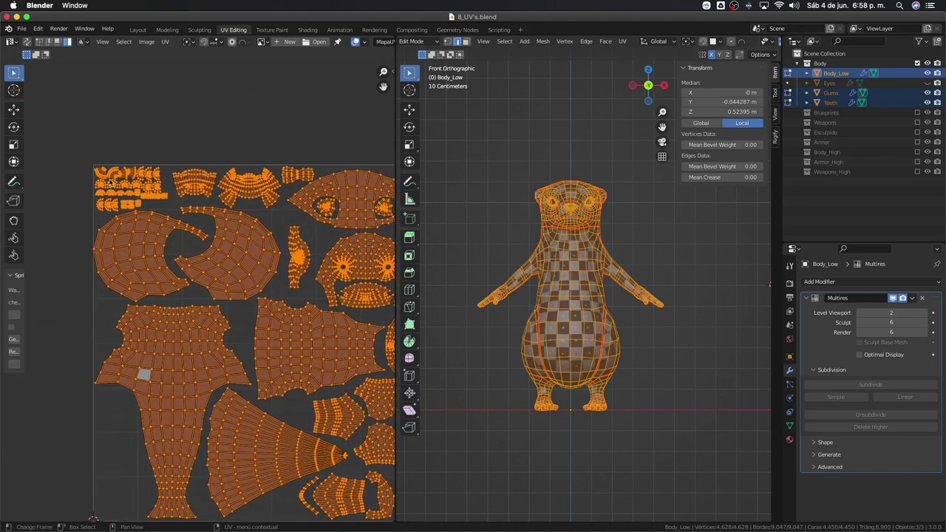
mouse_move(76, 154)
mouse_down()
mouse_move(123, 198)
mouse_move(169, 214)
mouse_up()
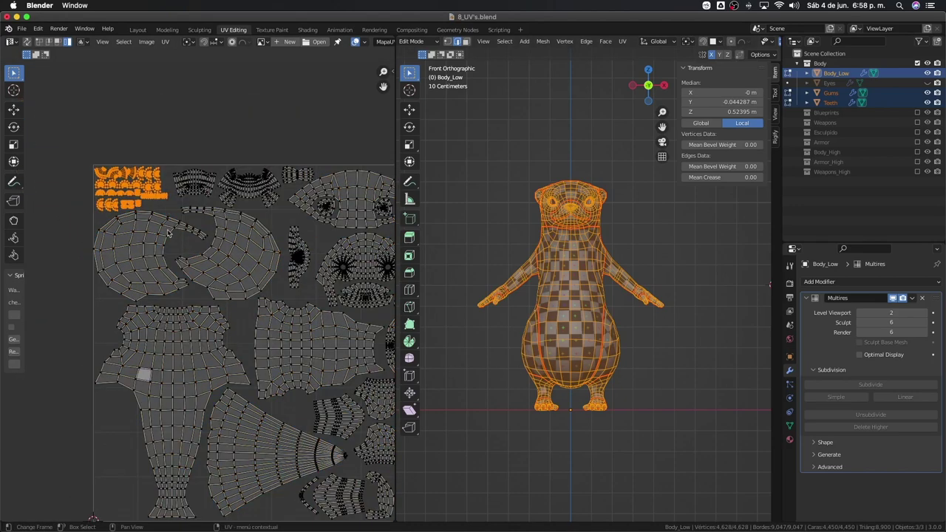
scroll(114, 183, up, 2)
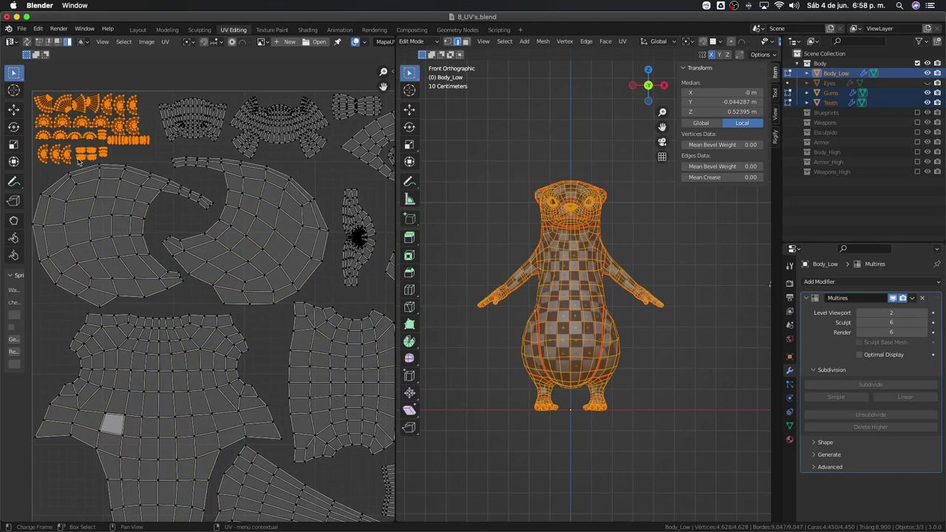
scroll(111, 168, down, 1)
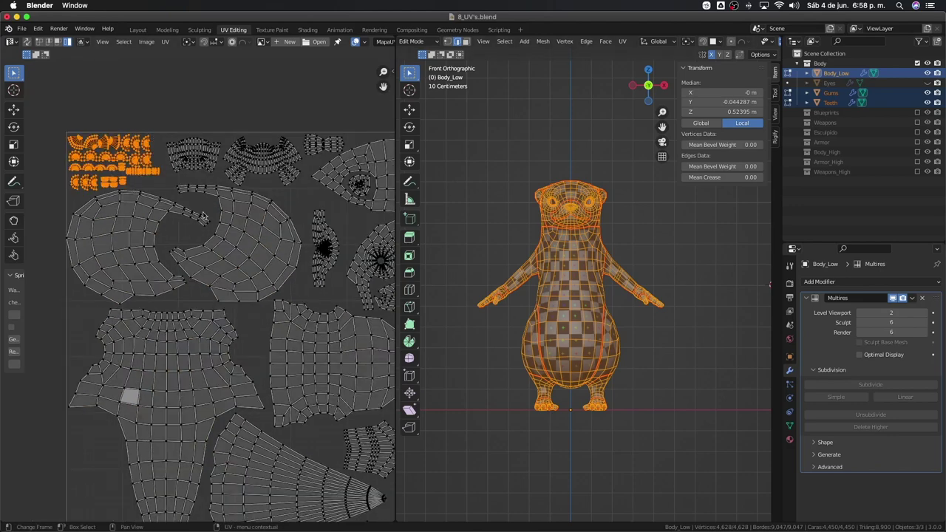
key(g)
key(Escape)
Step: Move a small bow-shaped top-row island to a new spot near the tile's top edge
click(313, 153)
scroll(325, 185, up, 4)
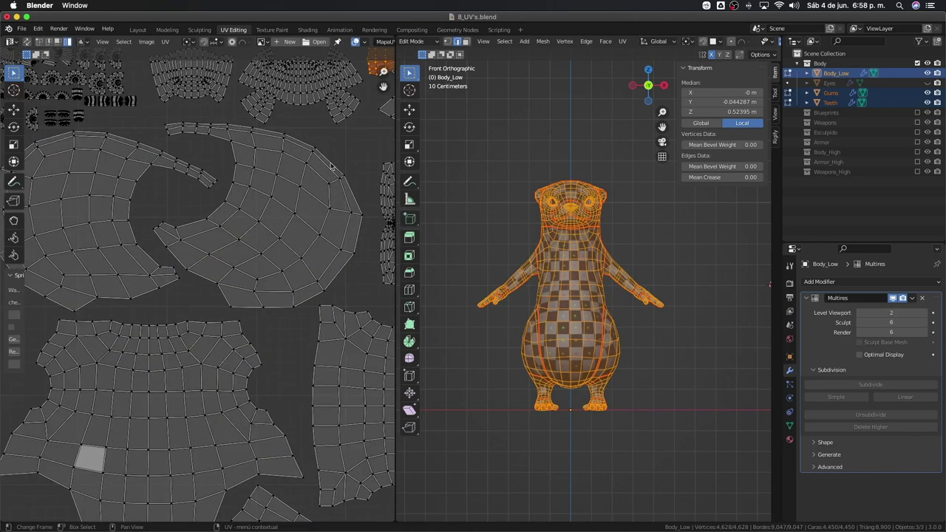
scroll(320, 212, down, 2)
key(g)
click(320, 212)
drag(135, 110, 318, 169)
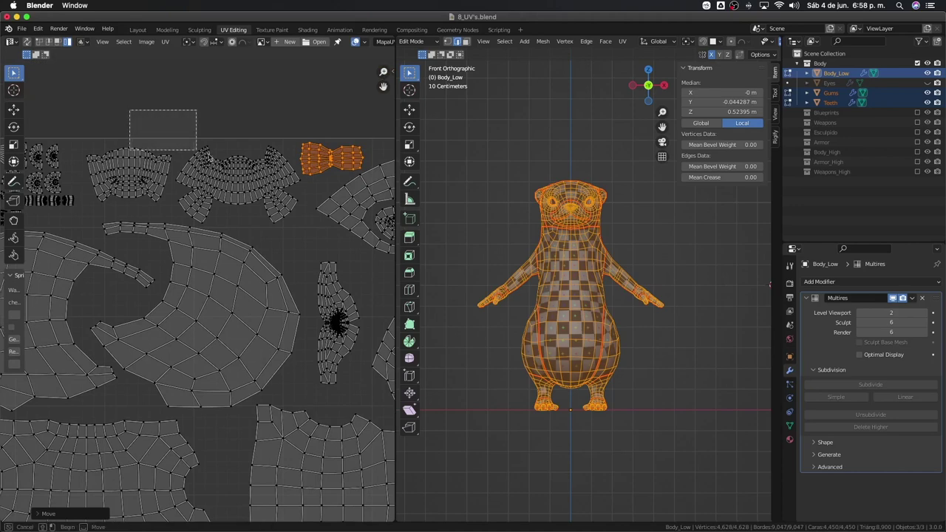
scroll(317, 170, down, 3)
scroll(262, 218, down, 2)
scroll(262, 218, down, 1)
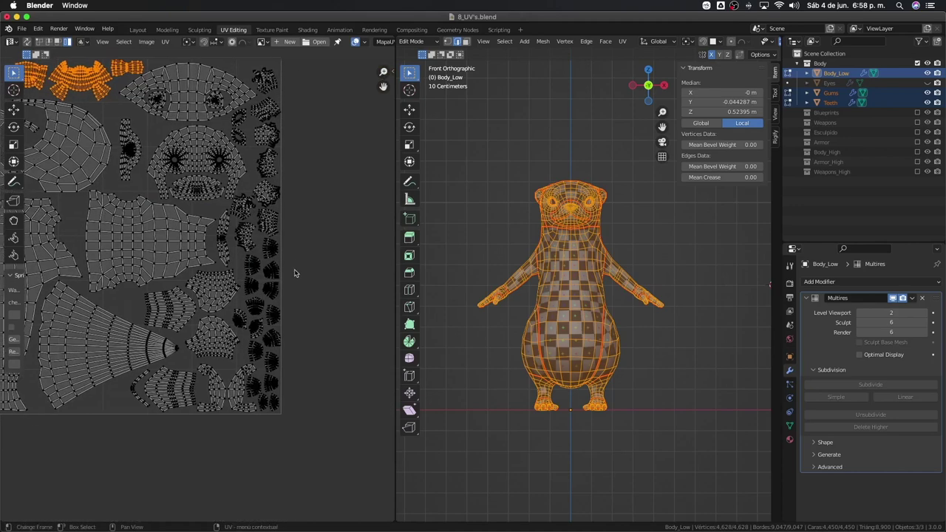
drag(293, 258, 249, 397)
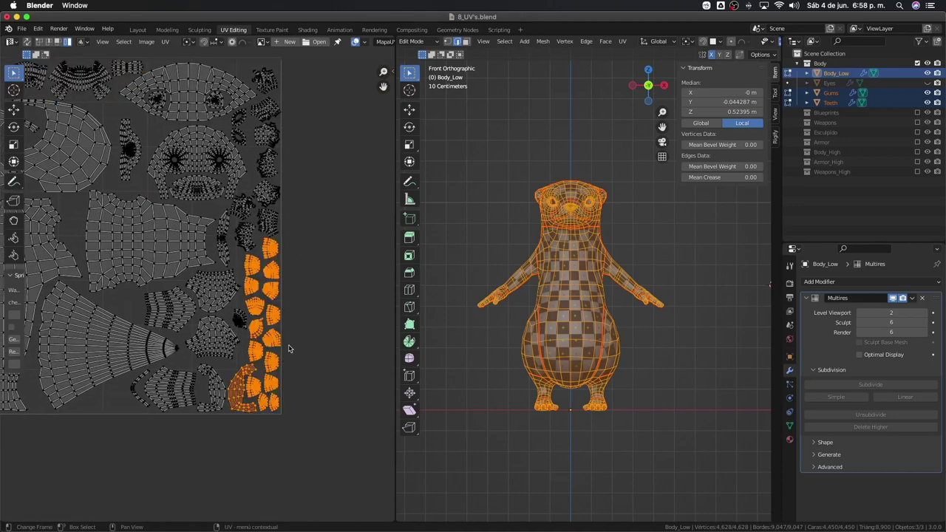
scroll(342, 367, down, 2)
click(341, 367)
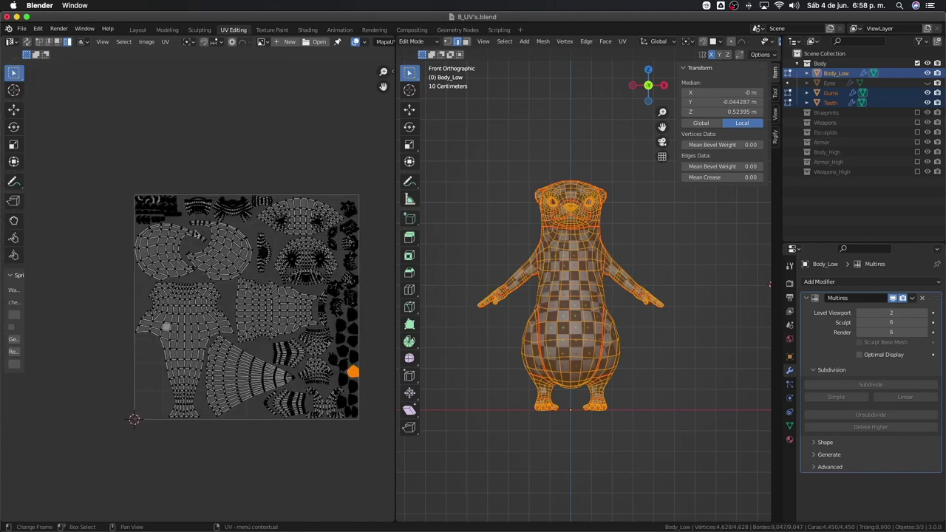
scroll(198, 234, up, 2)
drag(45, 105, 180, 181)
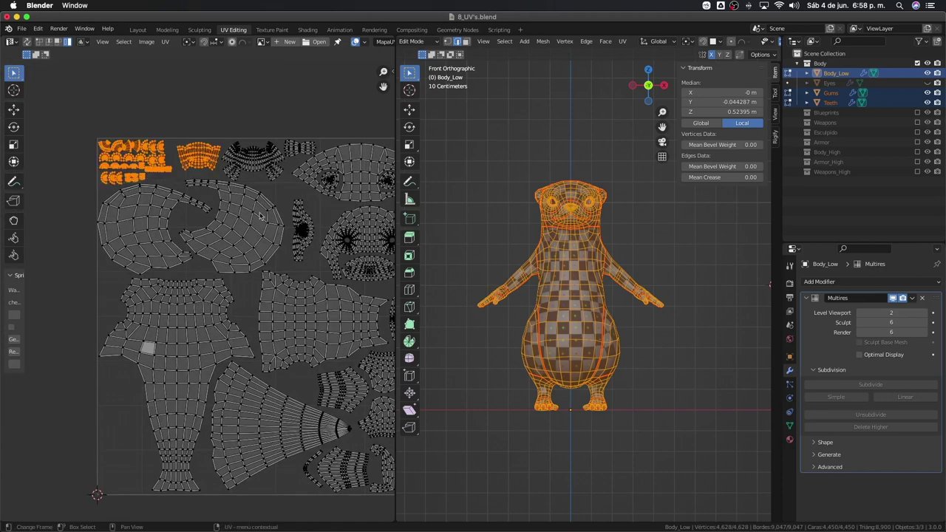
click(109, 136)
drag(86, 127, 169, 181)
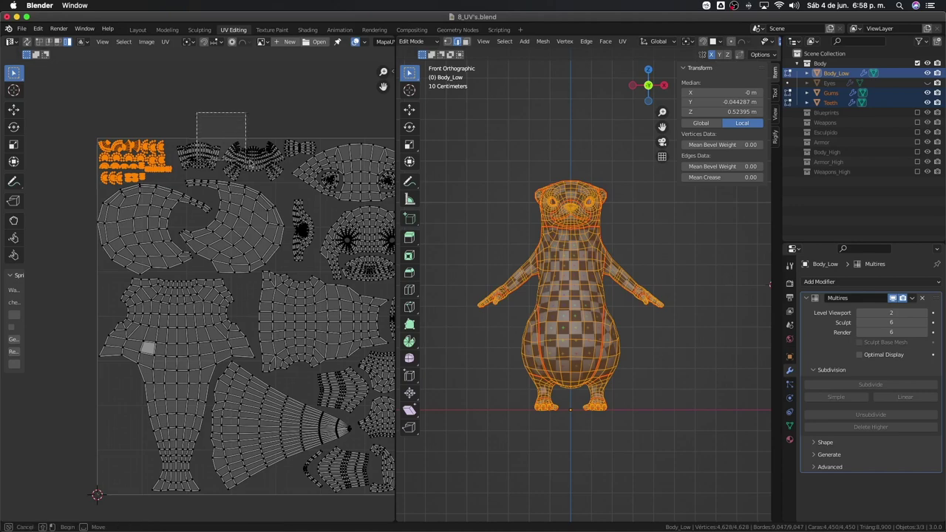
drag(196, 113, 290, 178)
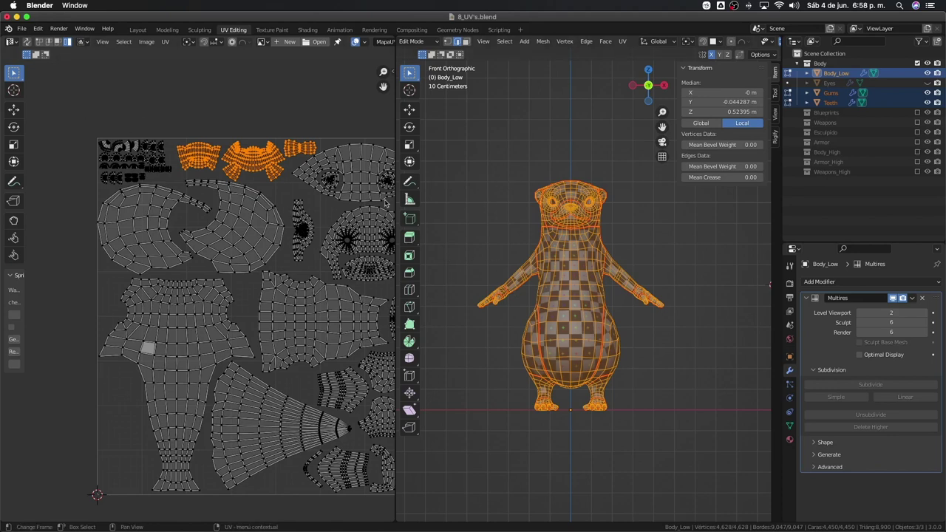
scroll(389, 370, down, 1)
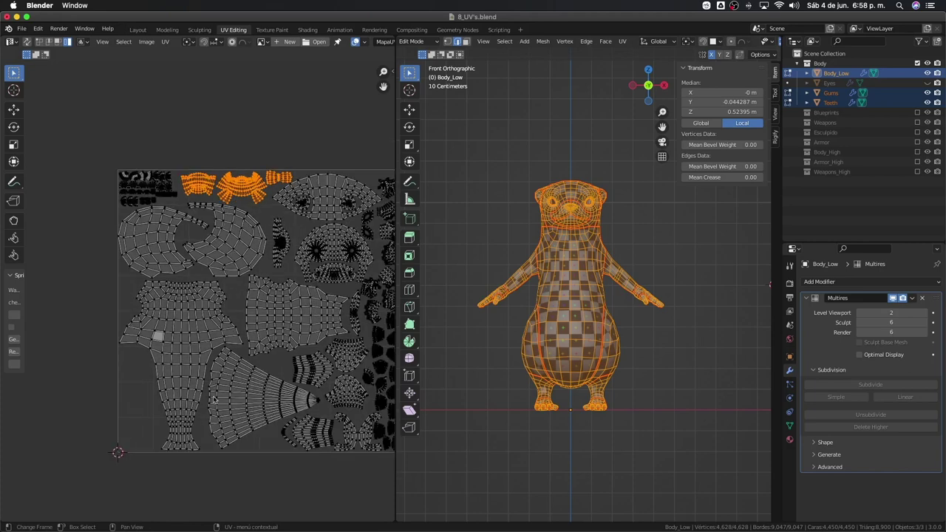
scroll(129, 415, up, 1)
scroll(72, 415, up, 1)
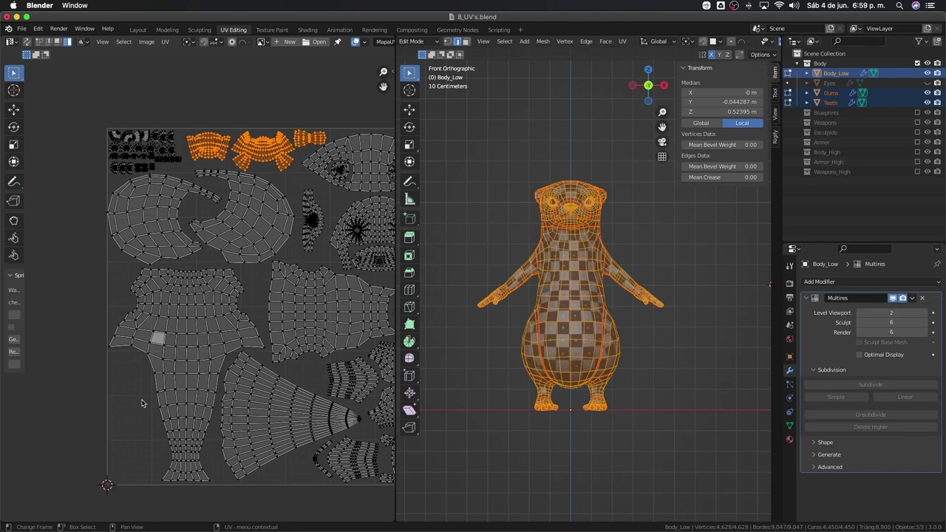
scroll(252, 421, down, 2)
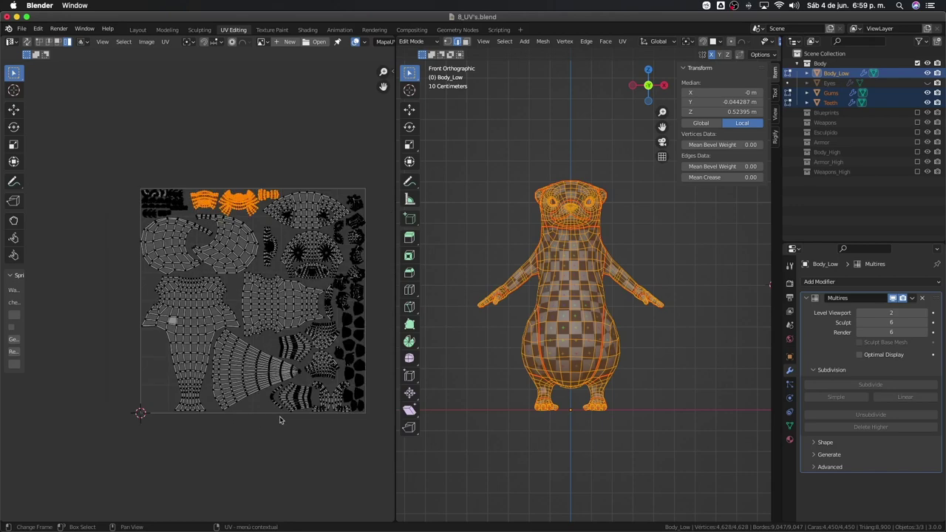
scroll(293, 409, up, 1)
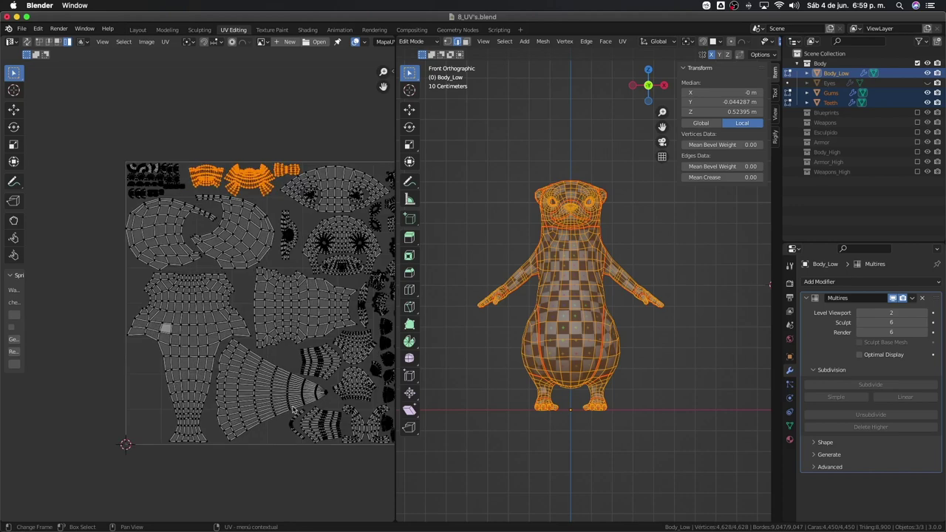
click(485, 324)
Step: Switch the otter to Object Mode and use Material Preview shading to show the checker texture
key(Tab)
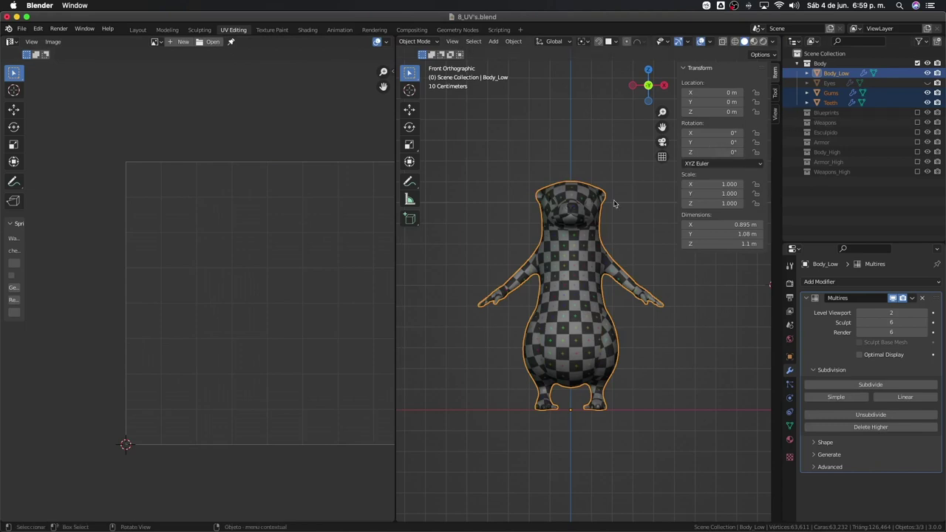
click(736, 42)
click(745, 41)
click(773, 43)
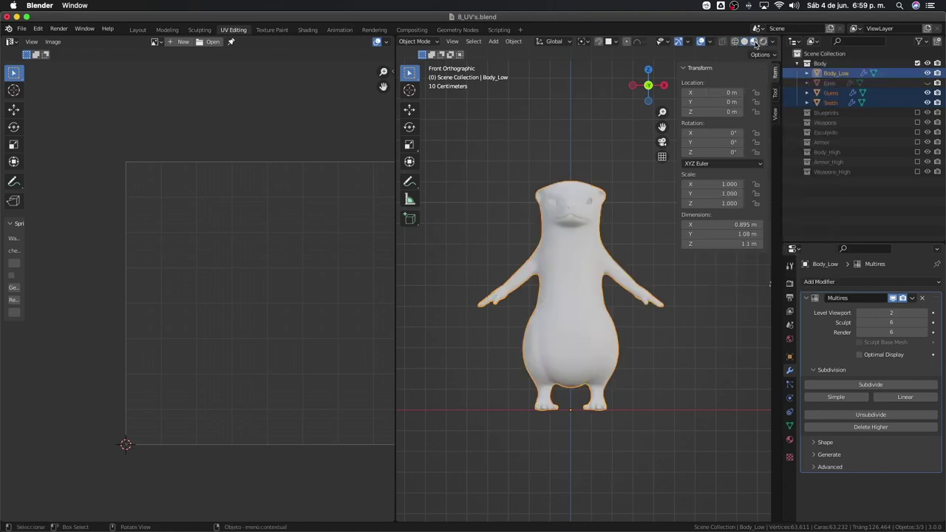
click(762, 43)
scroll(587, 235, up, 1)
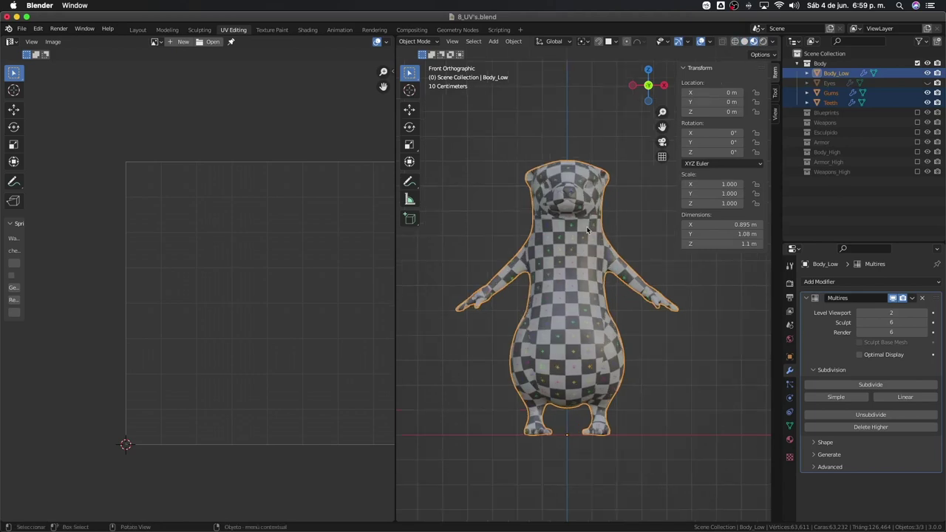